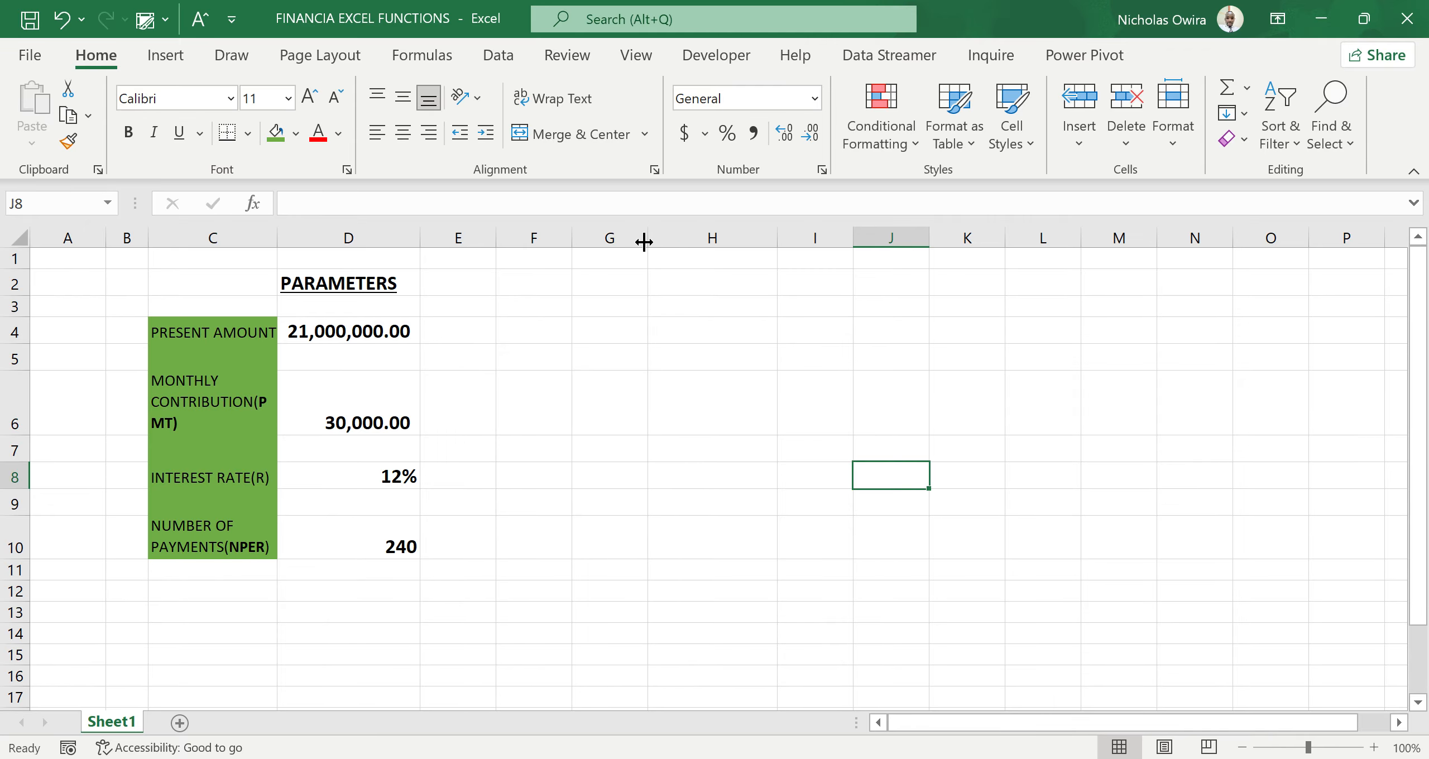
Widen column G to about twice its original width
left_click_drag(648, 243, 718, 250)
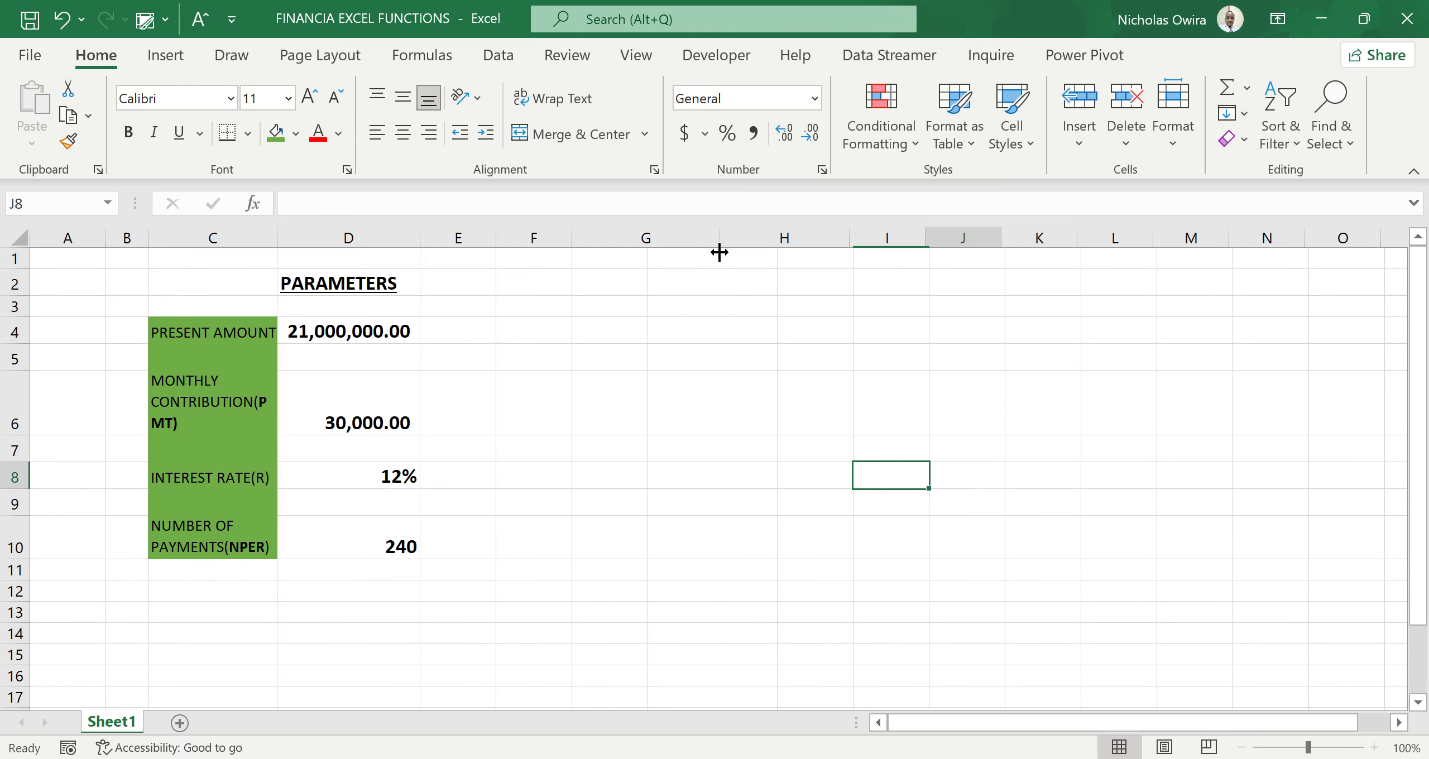
left_click(611, 309)
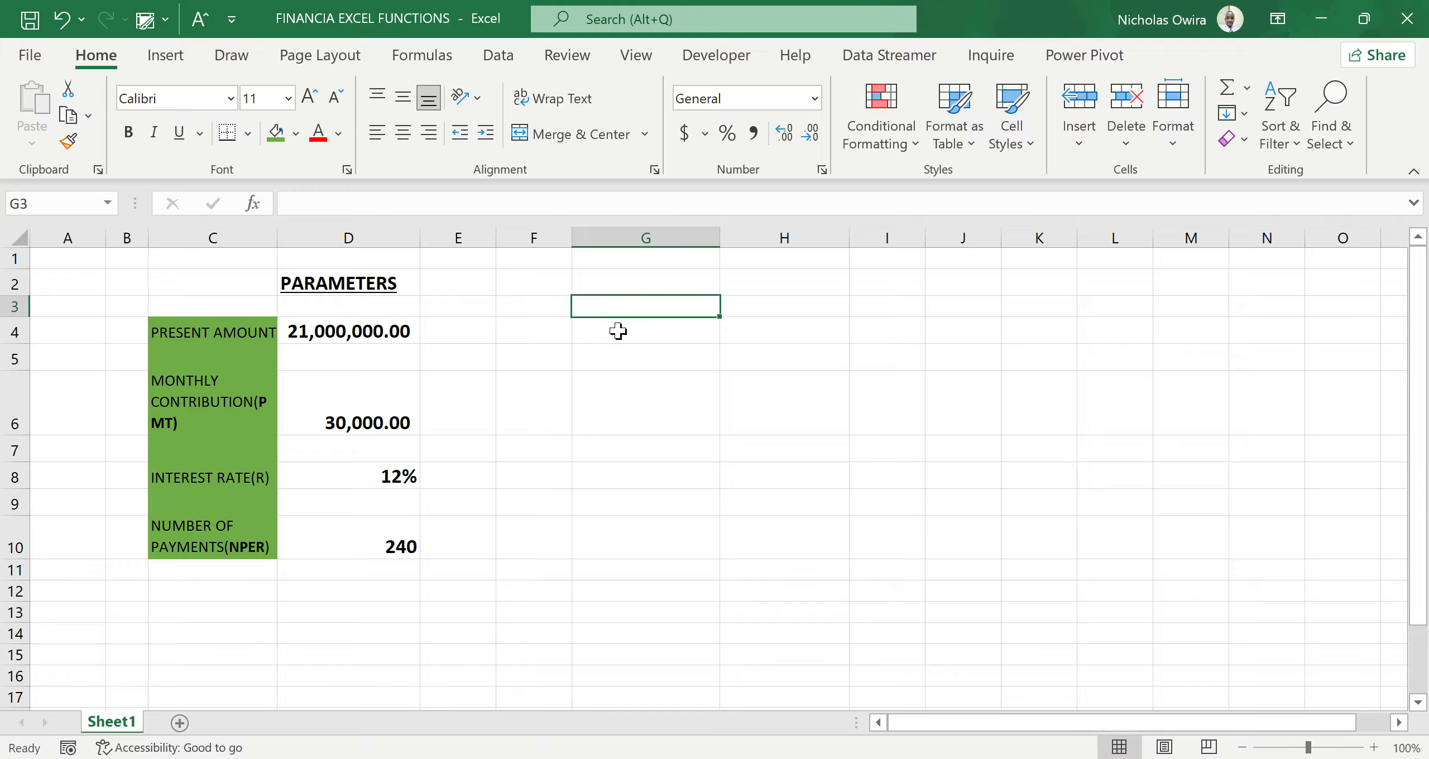
left_click(618, 331)
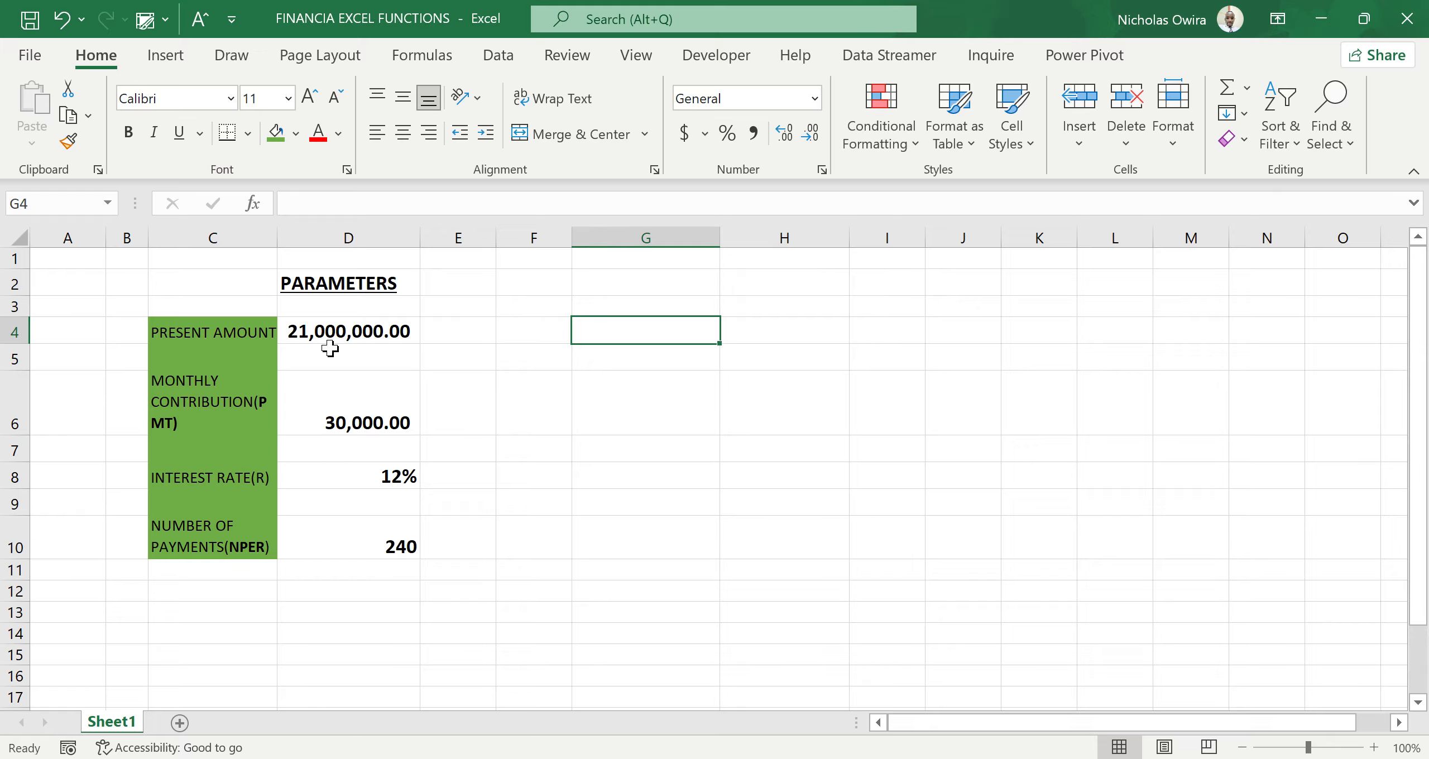
left_click(653, 355)
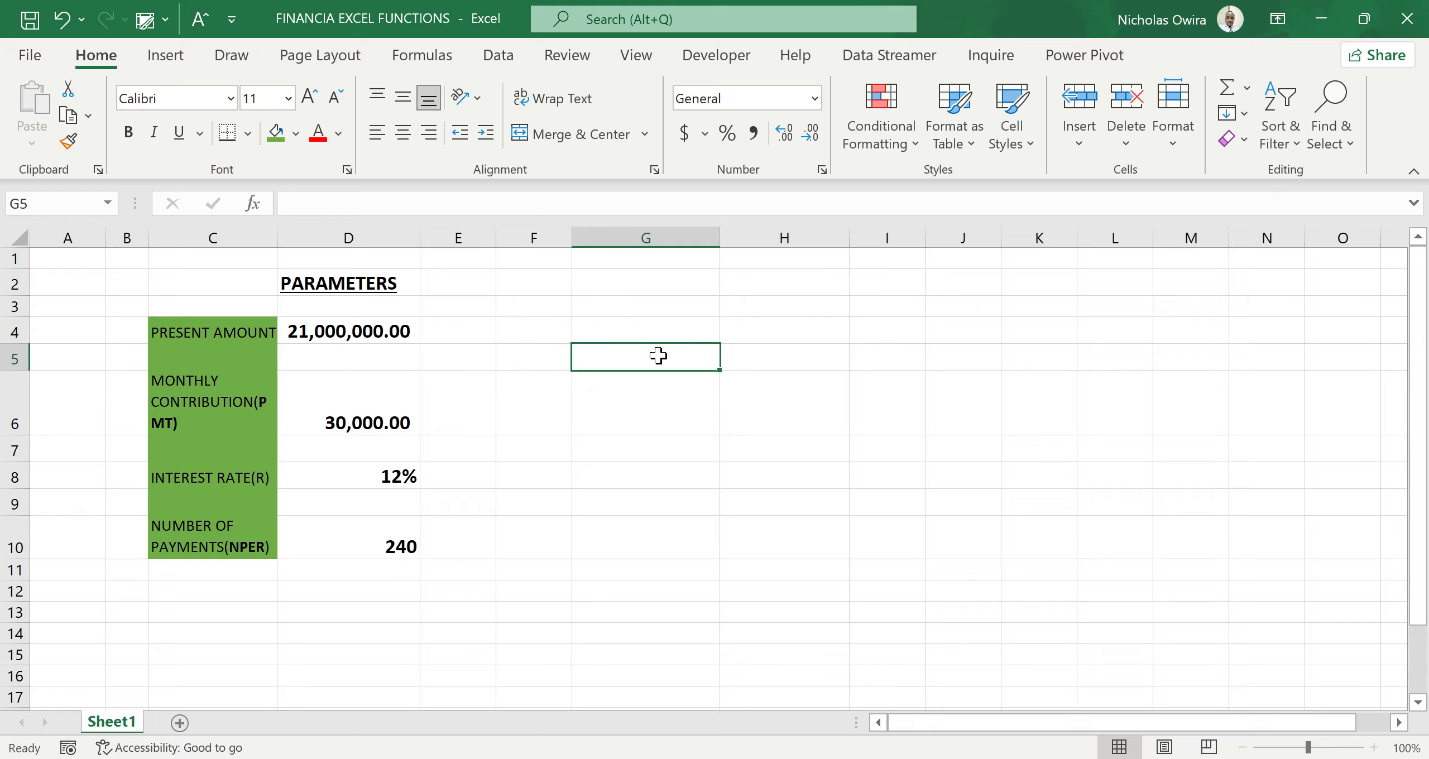
Enter the future value formula =FV(D8/12,D10,D6) in cell G4, using the monthly rate, number of payments and monthly contribution
left_click(650, 333)
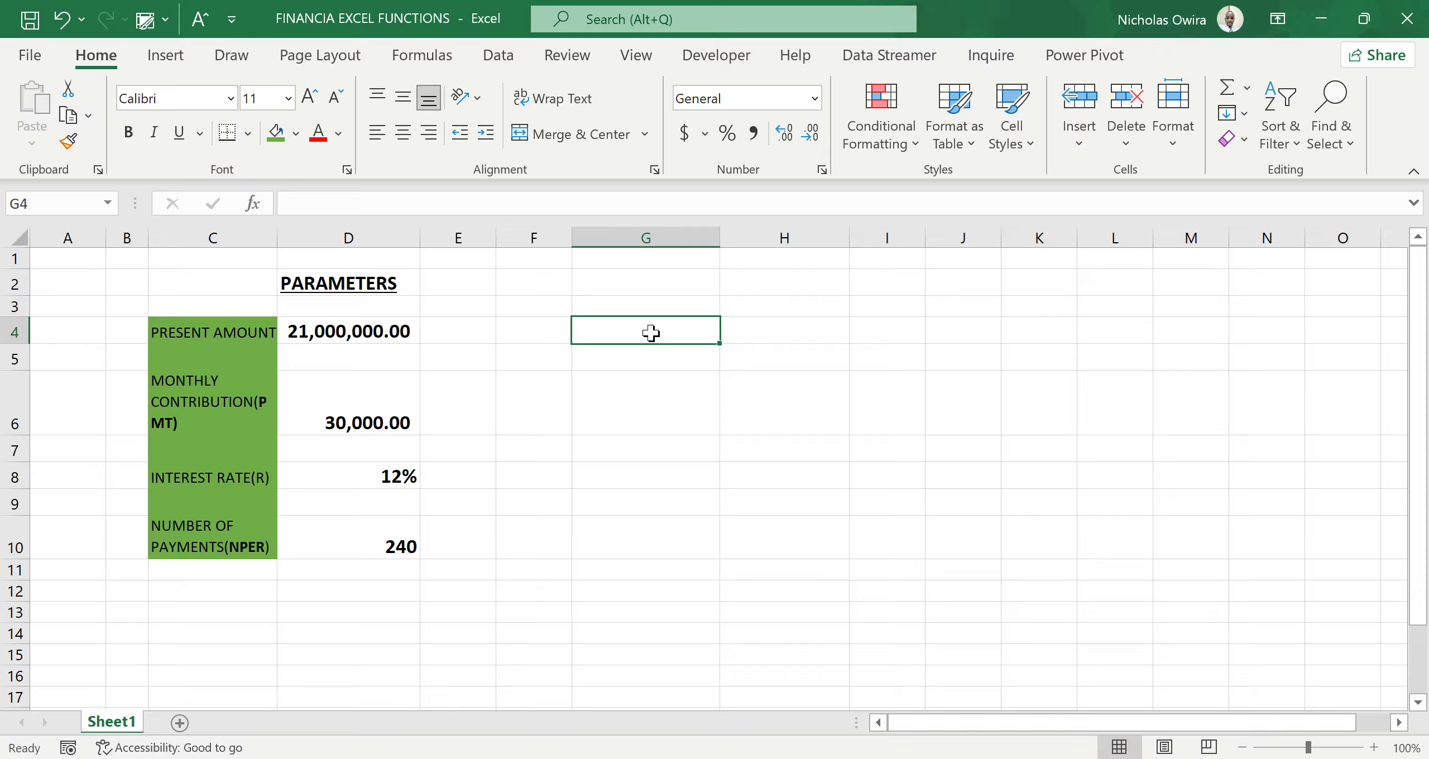
type("=")
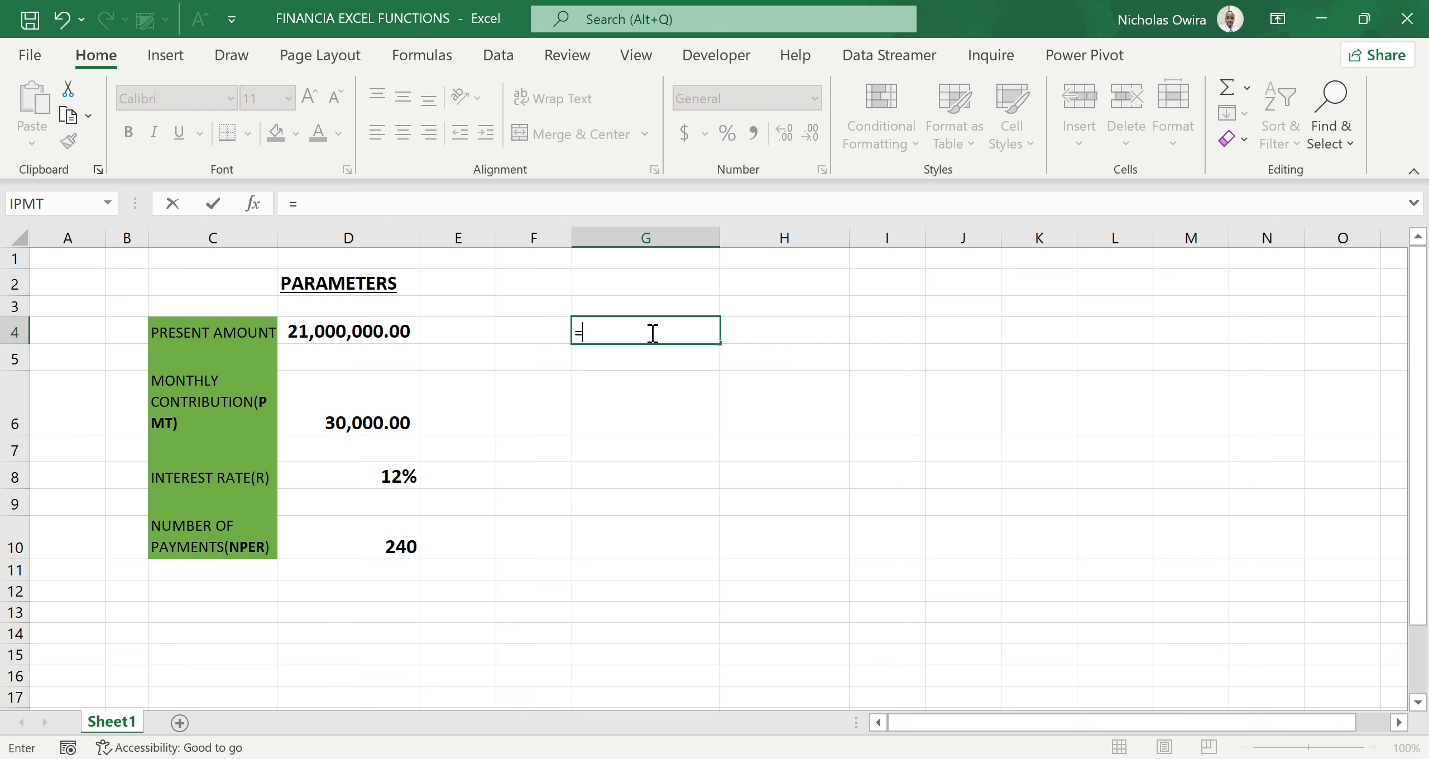
type("FV")
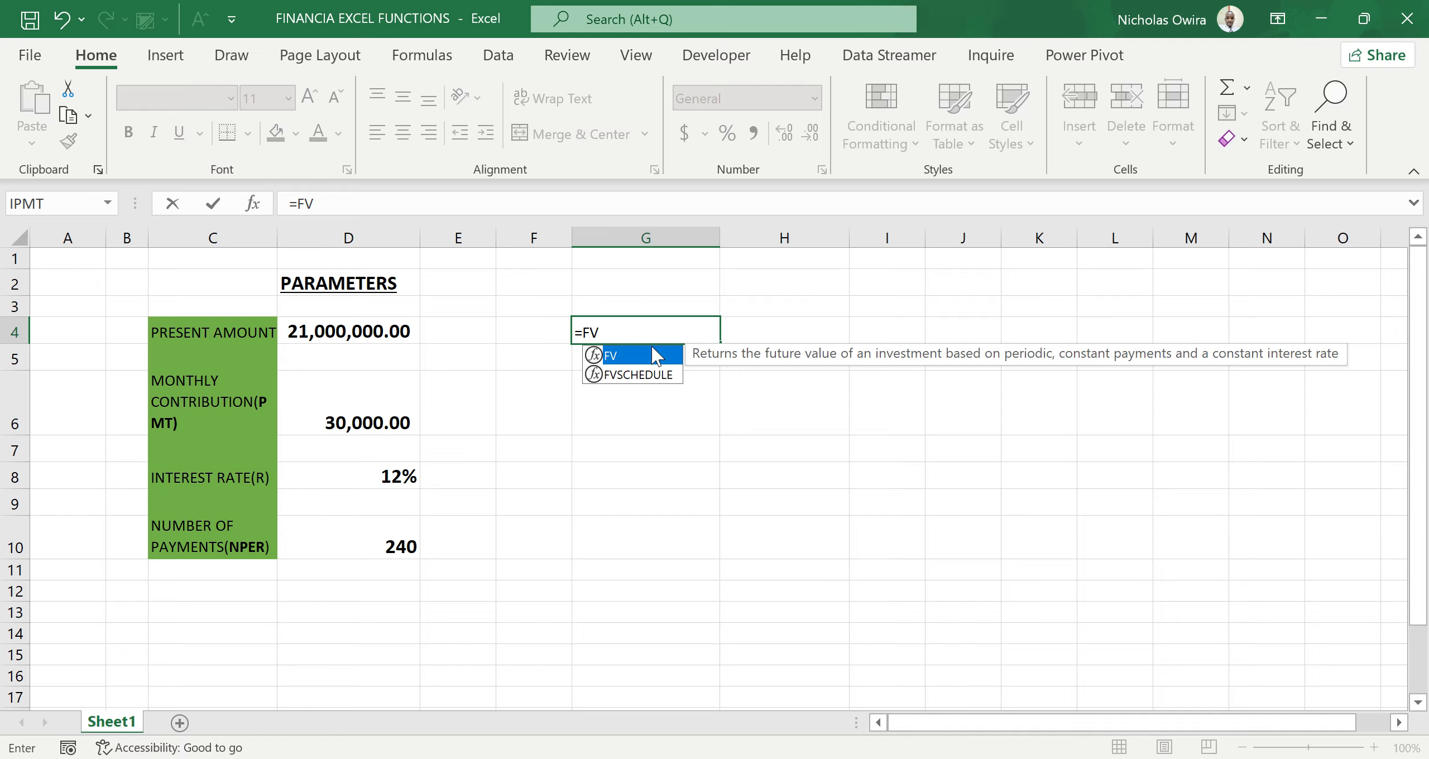
double_click(630, 358)
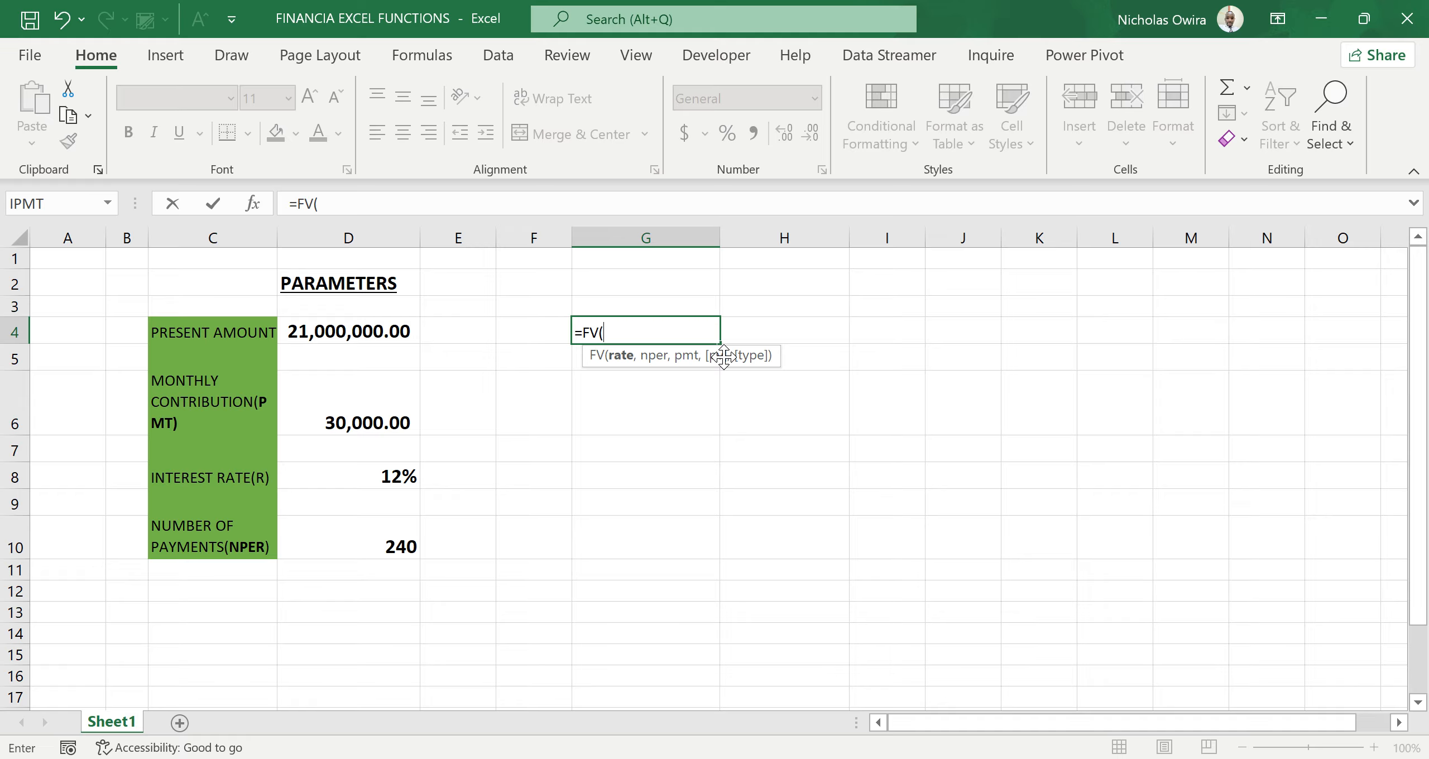
left_click(619, 328)
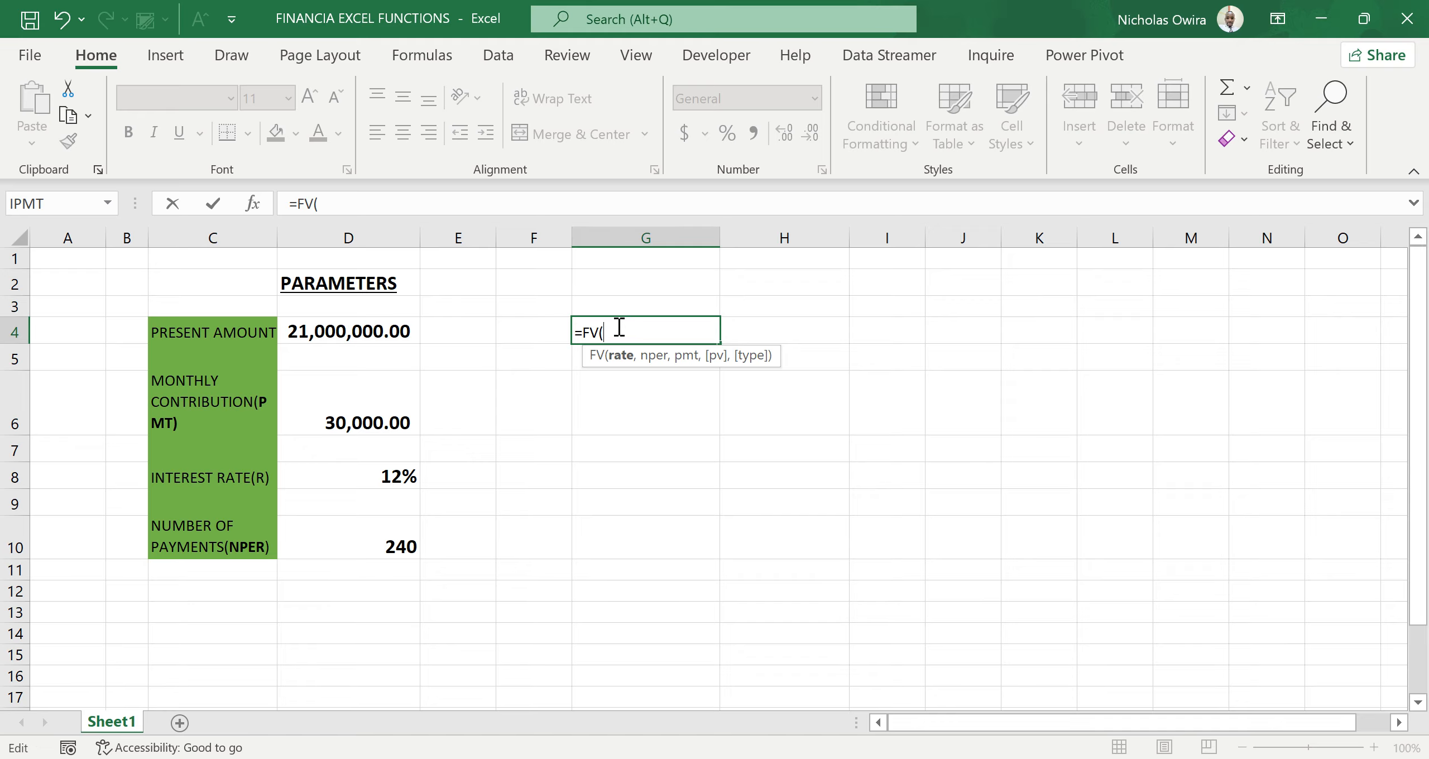
left_click(391, 479)
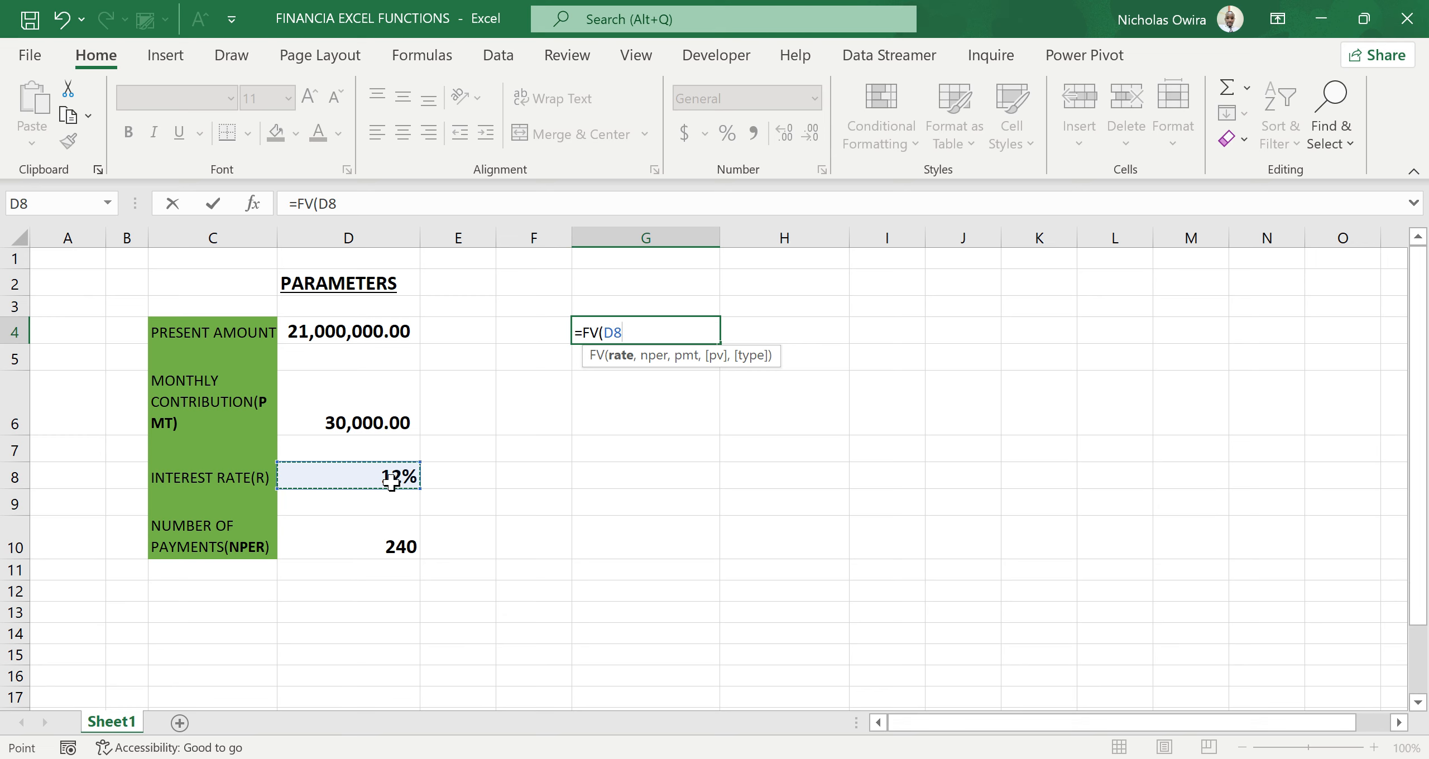
type("/12,")
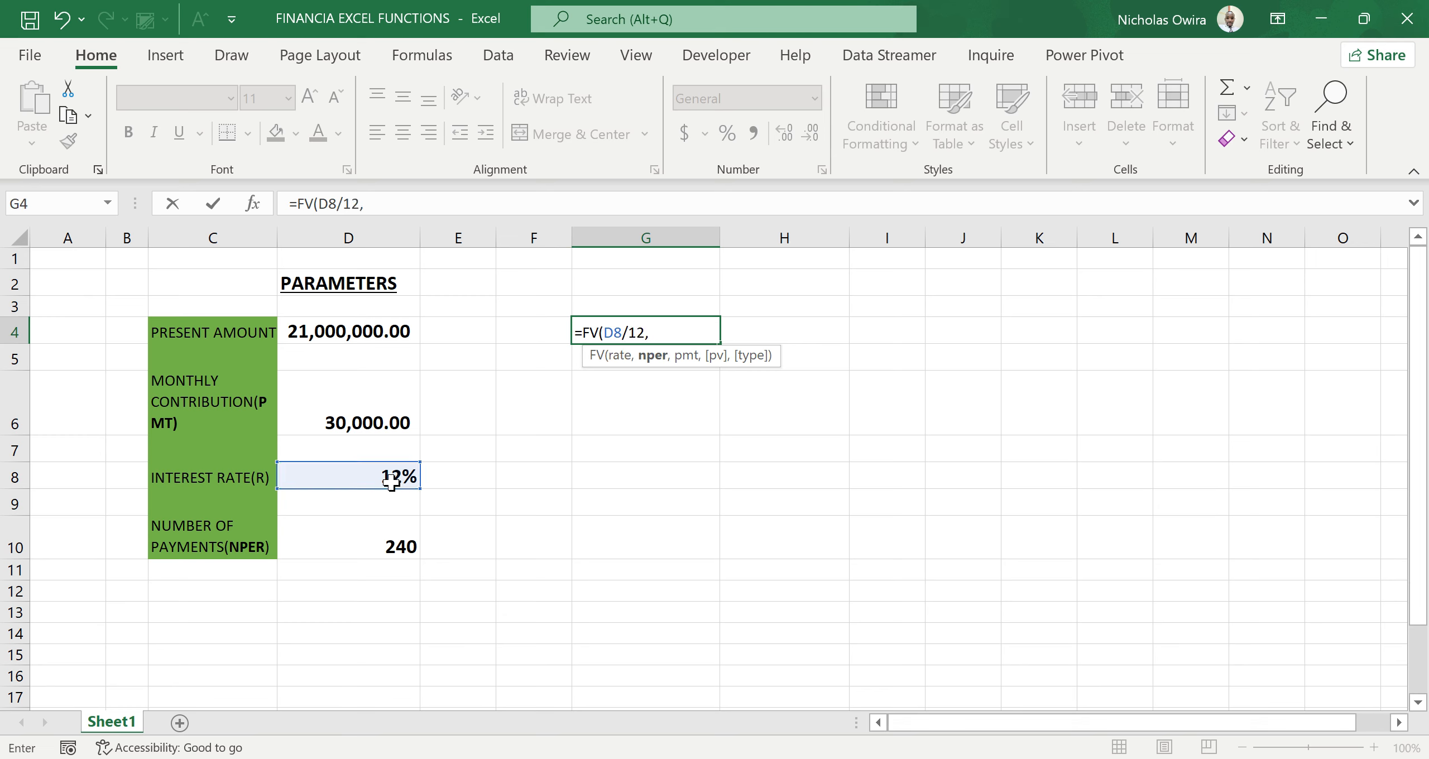
left_click(382, 550)
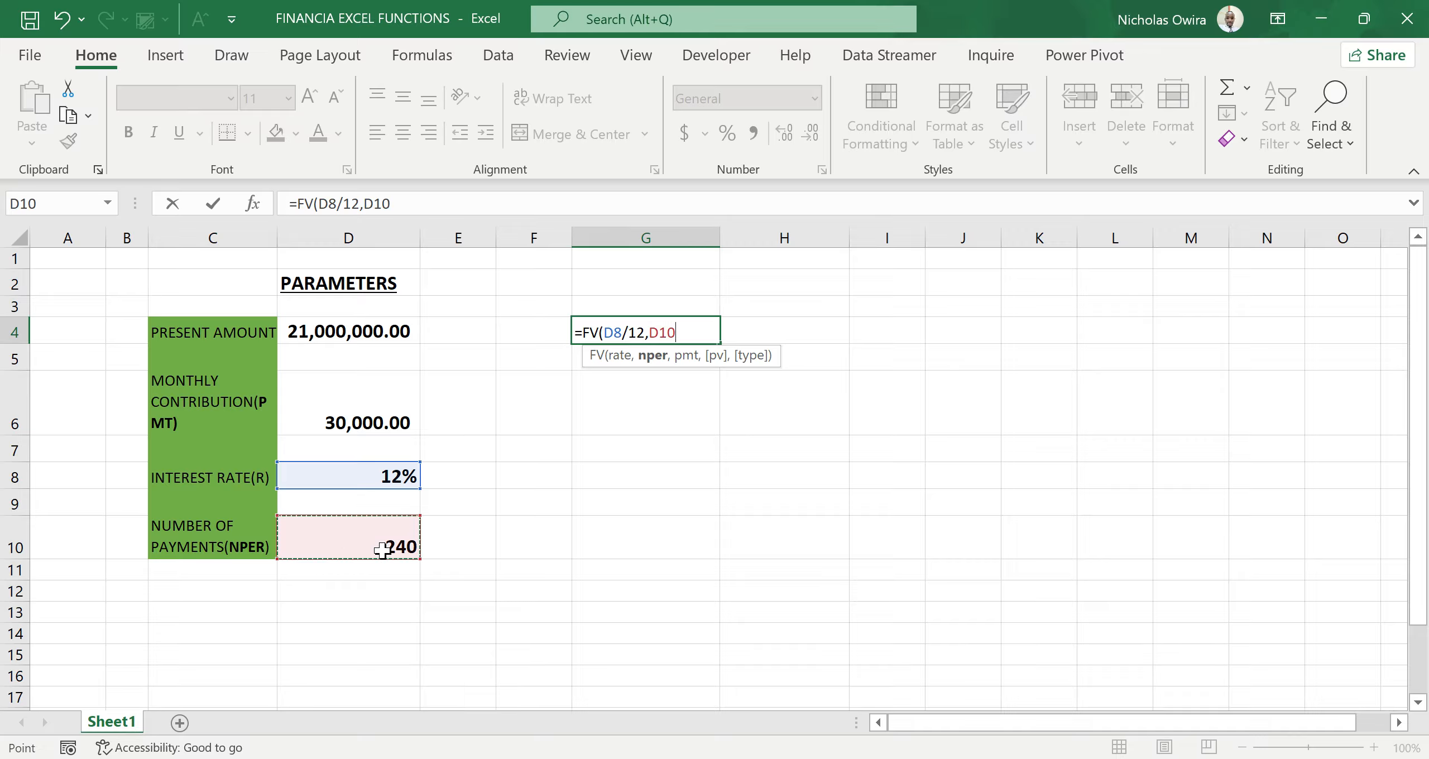
type(",")
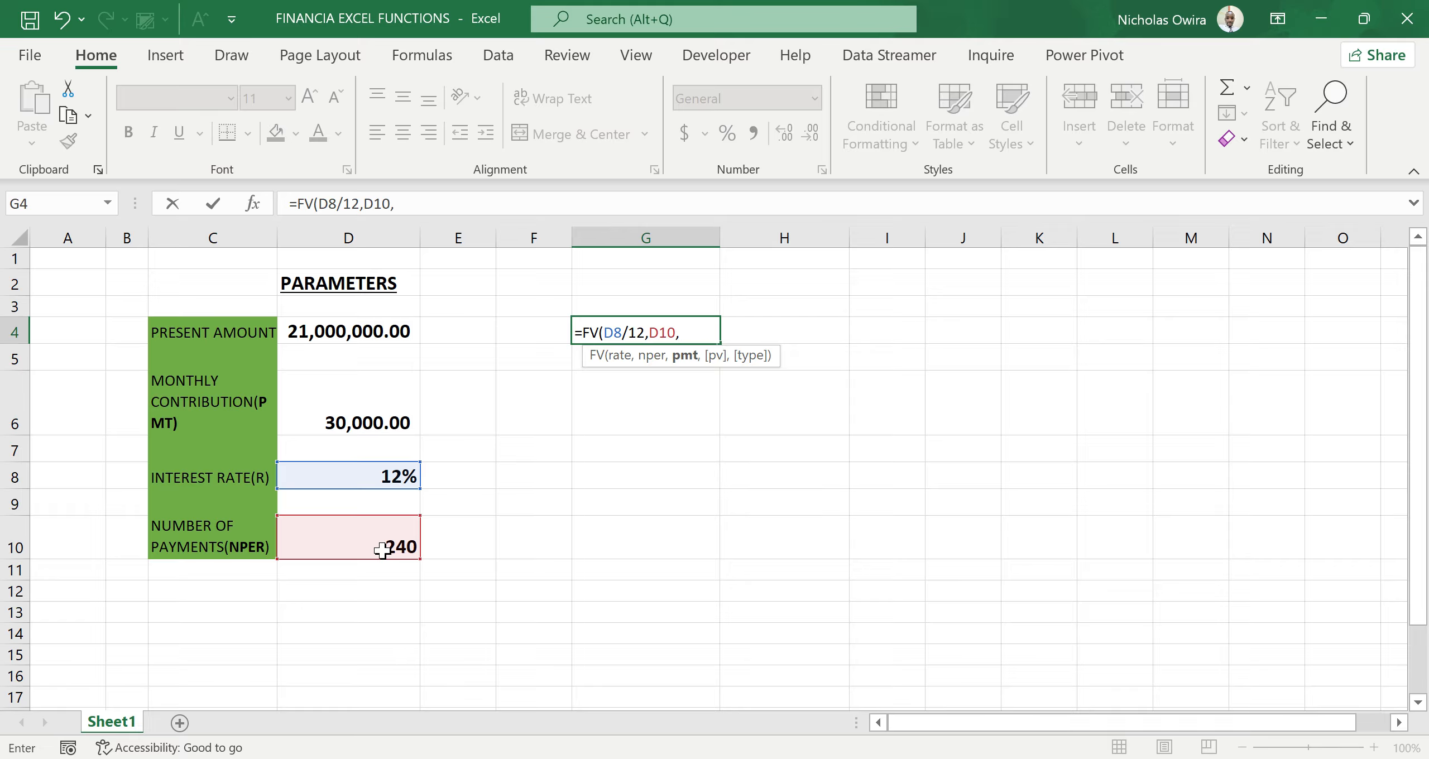
left_click(384, 424)
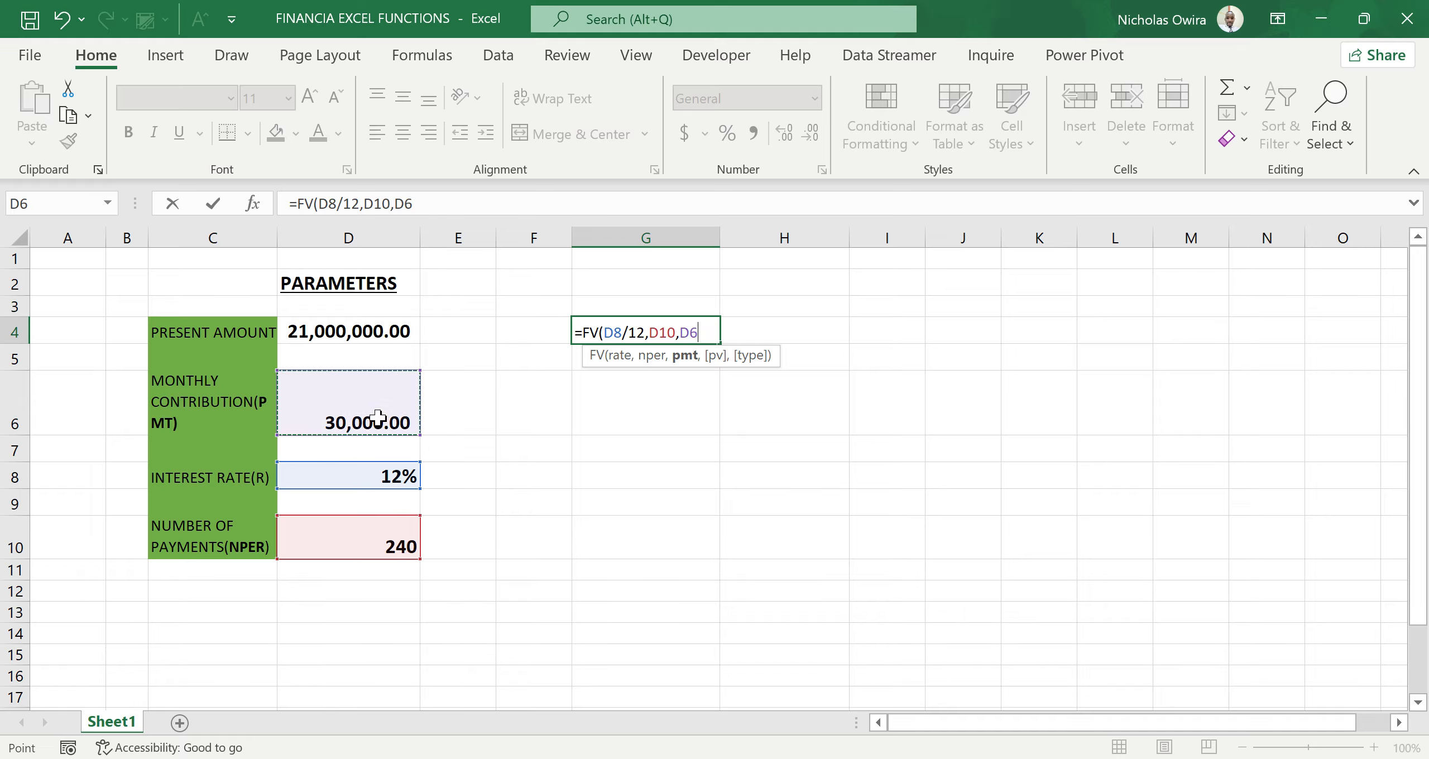
type(")")
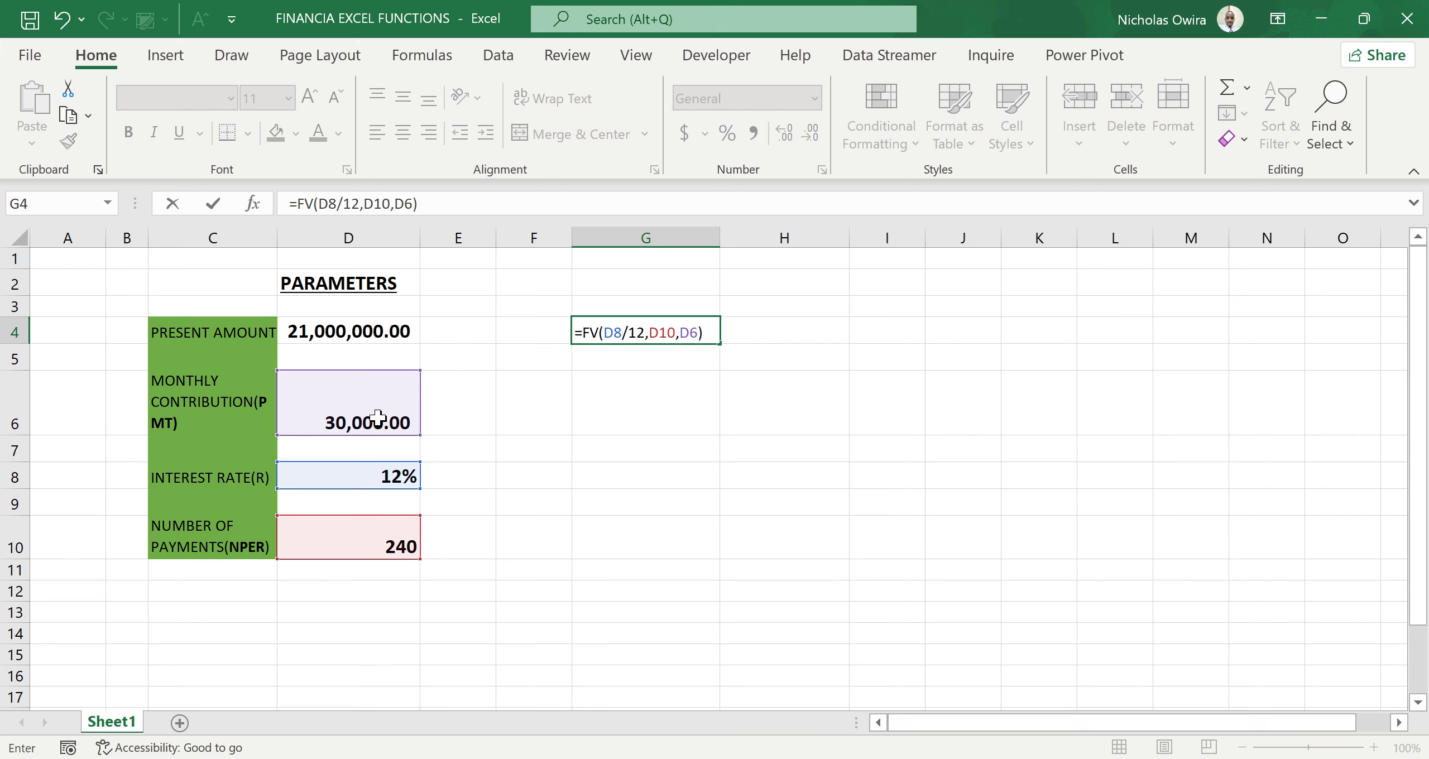
key("Return")
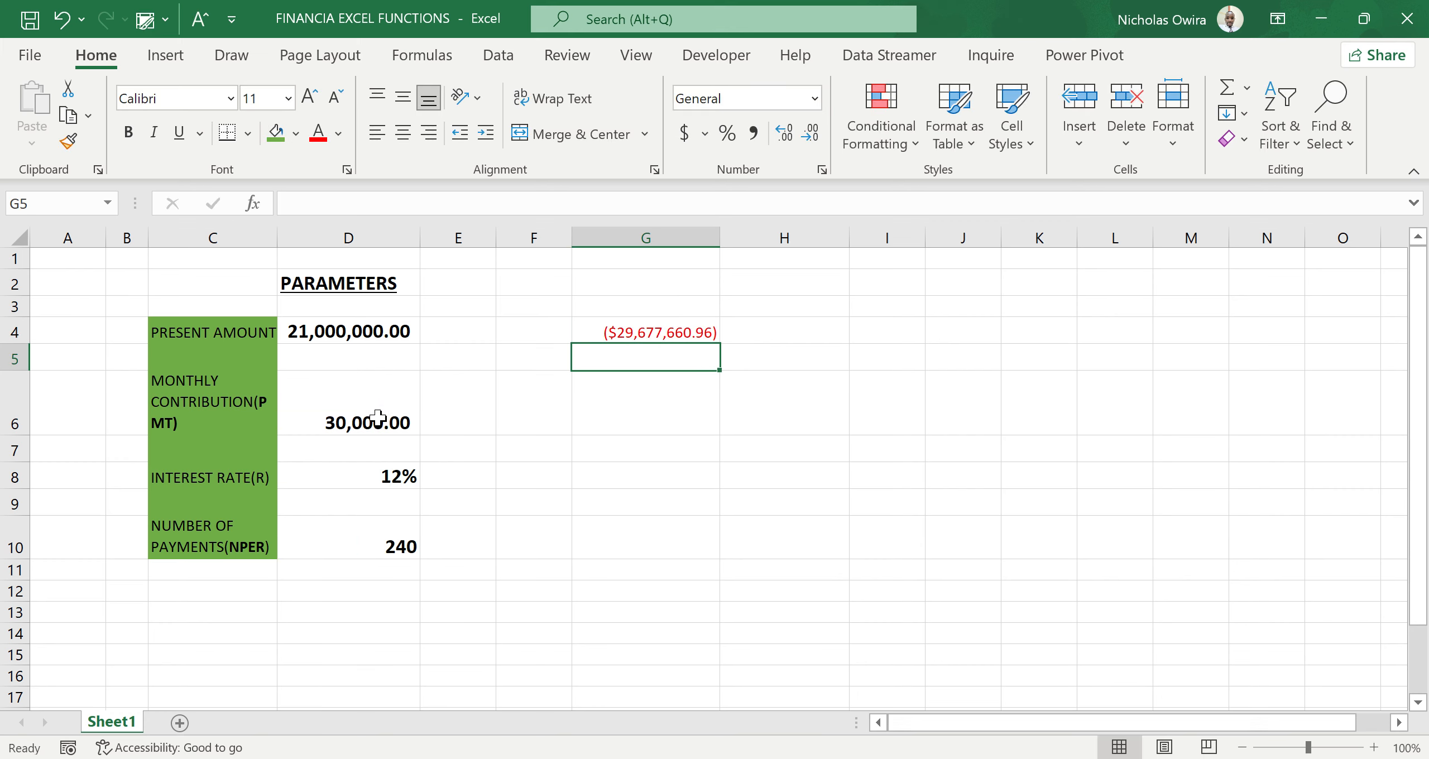
Make the payment argument negative in the G4 formula so it reads =FV(D8/12,D10,-D6)
double_click(613, 333)
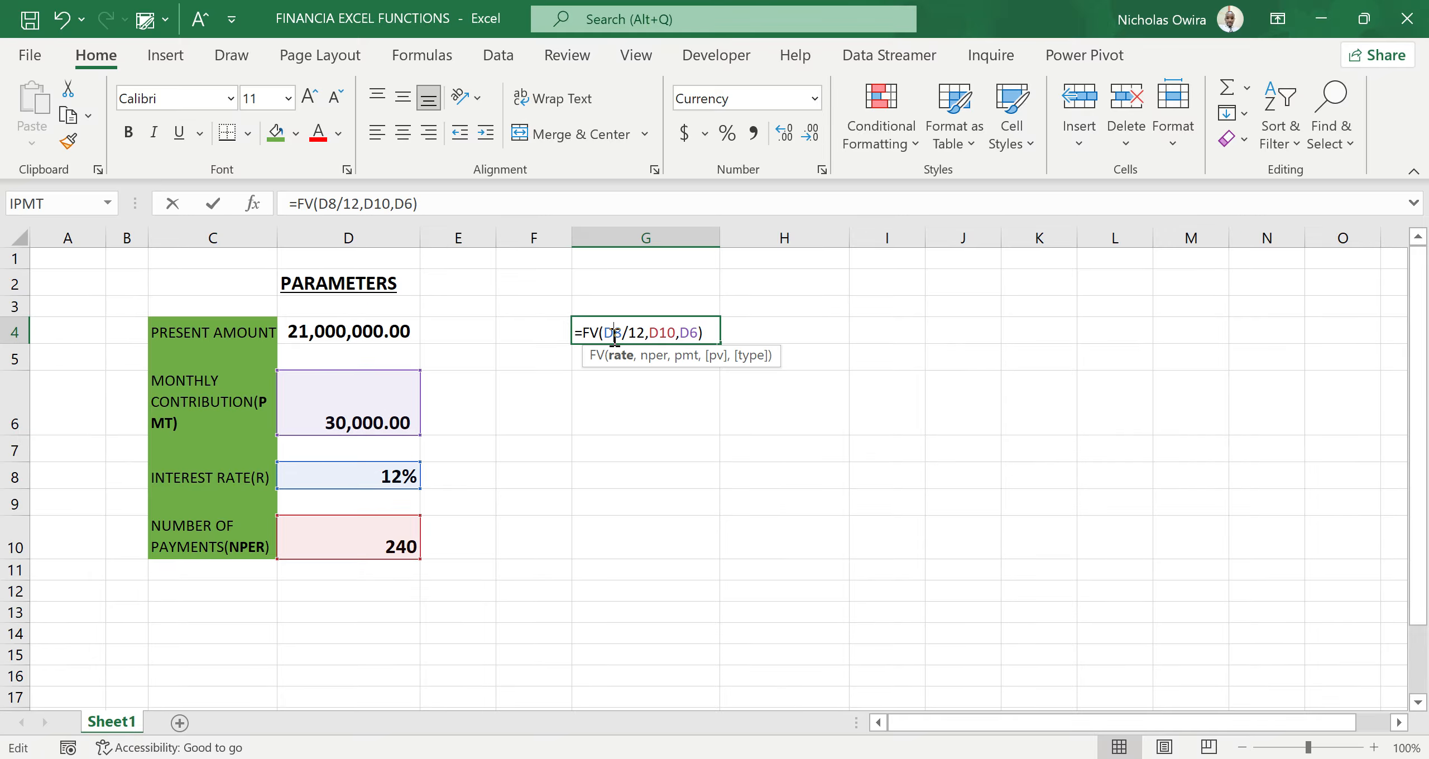
left_click(681, 332)
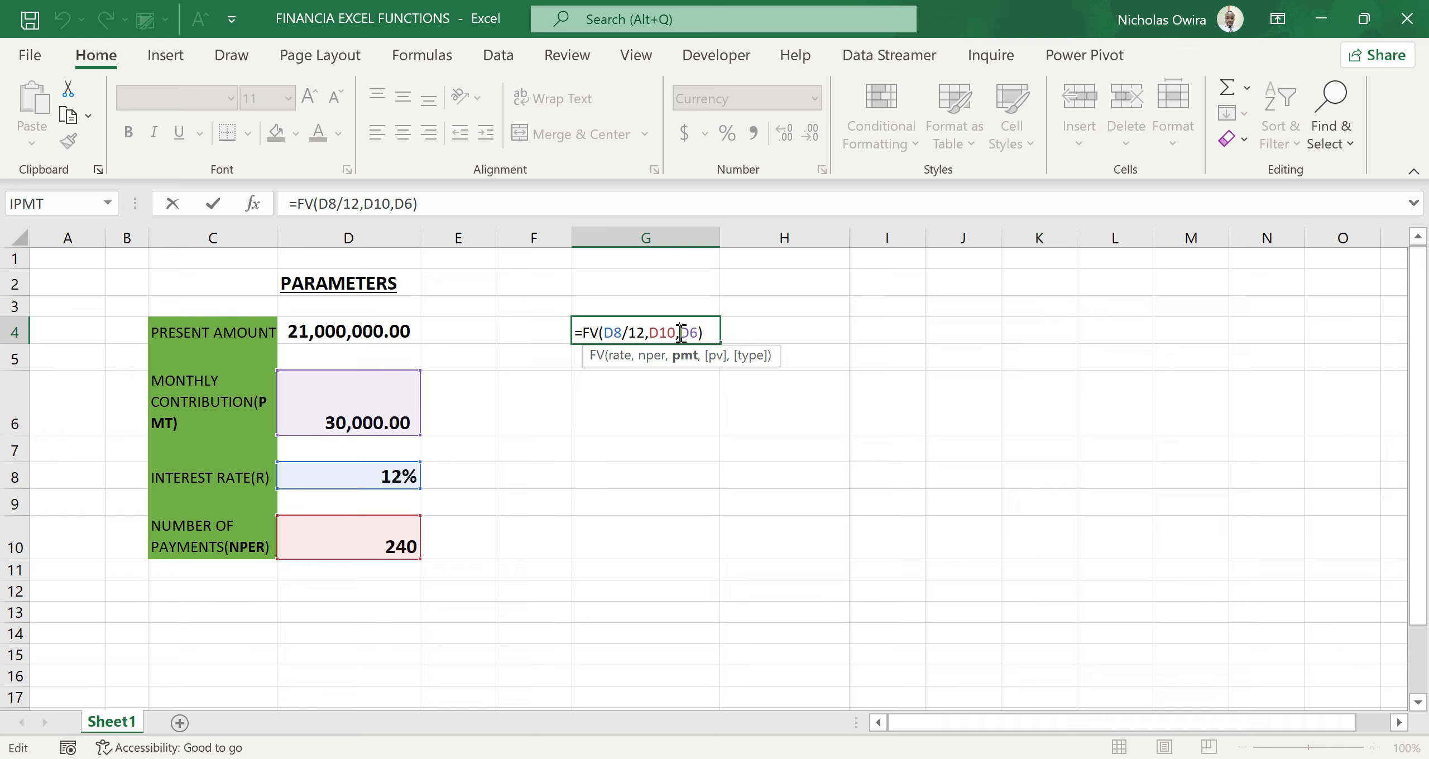
type("-")
key("Return")
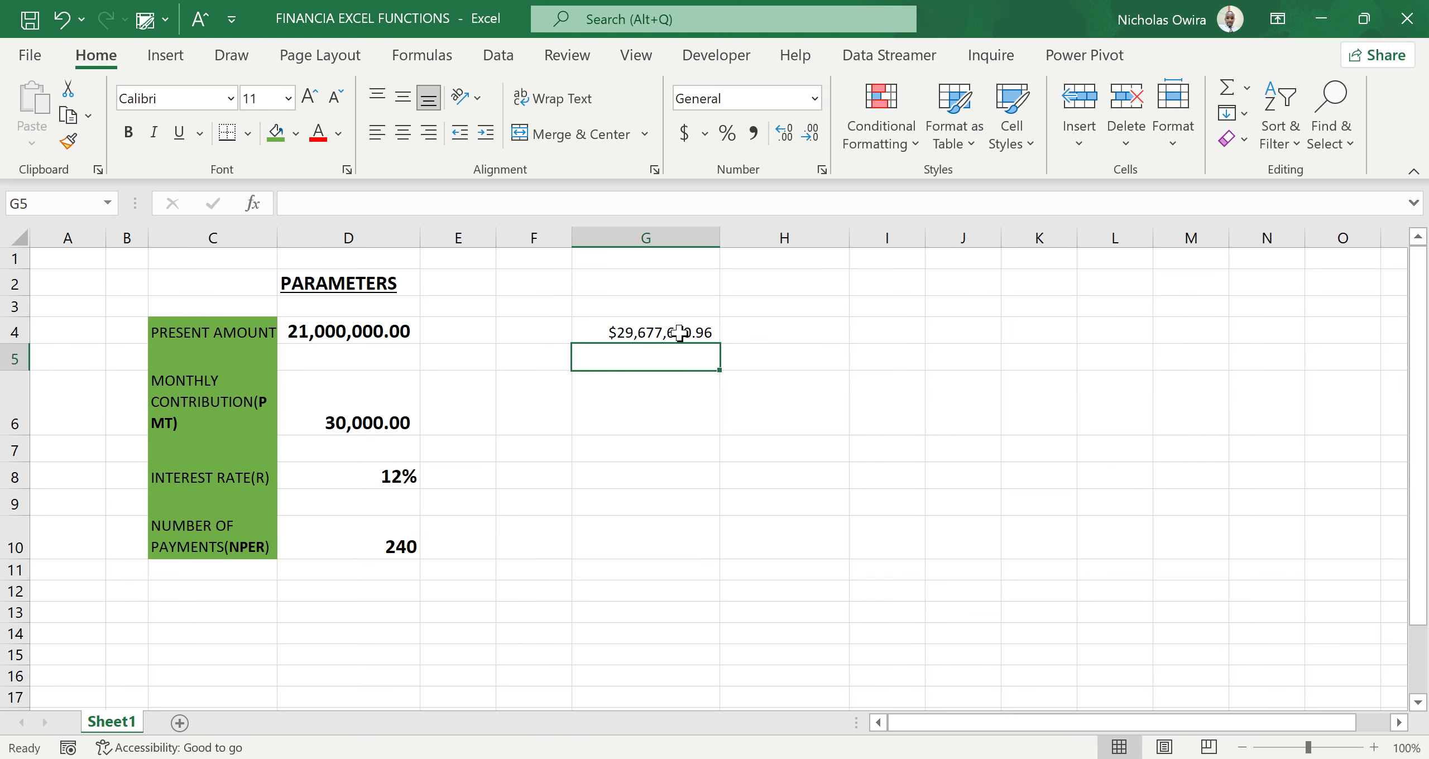
Format cell G4 as a number with comma style and no currency symbol
left_click(679, 333)
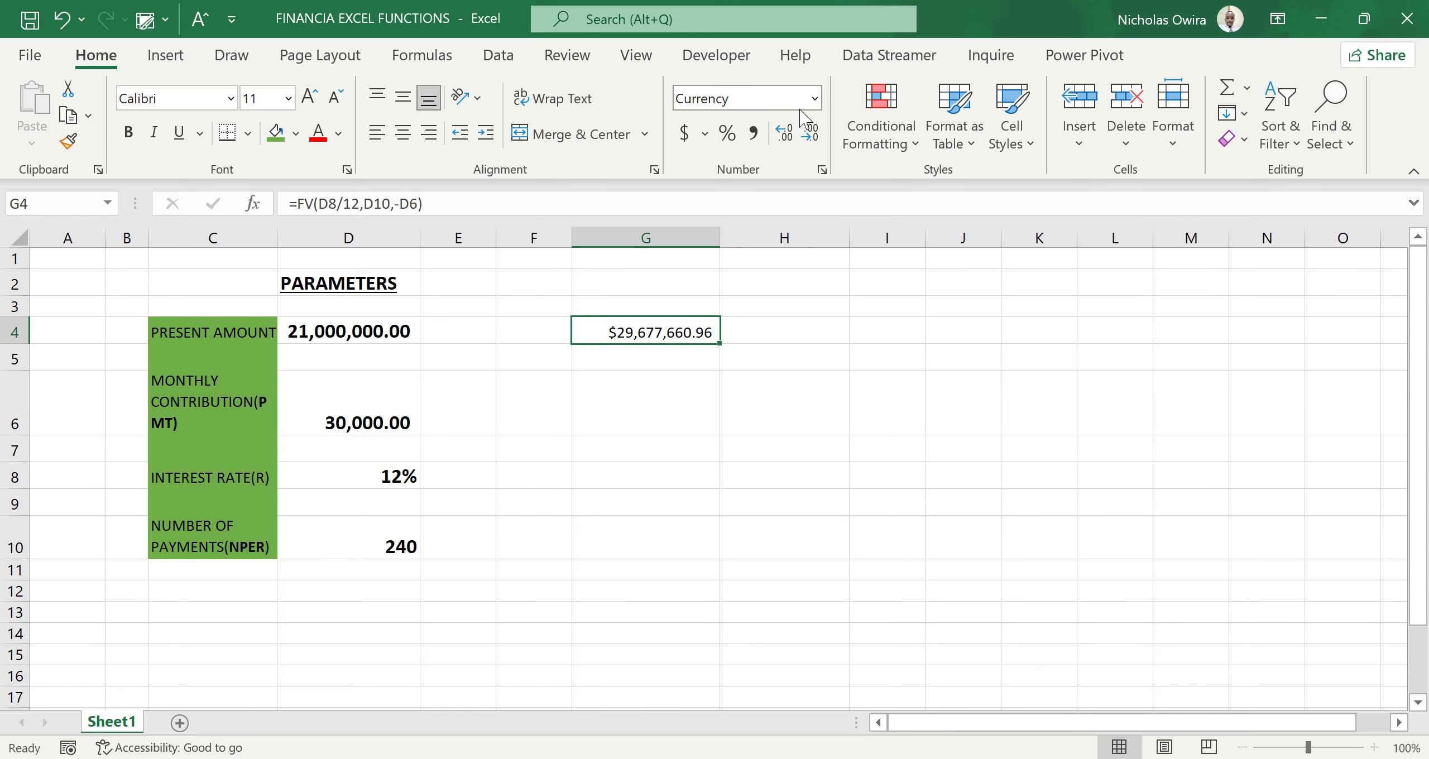
left_click(815, 100)
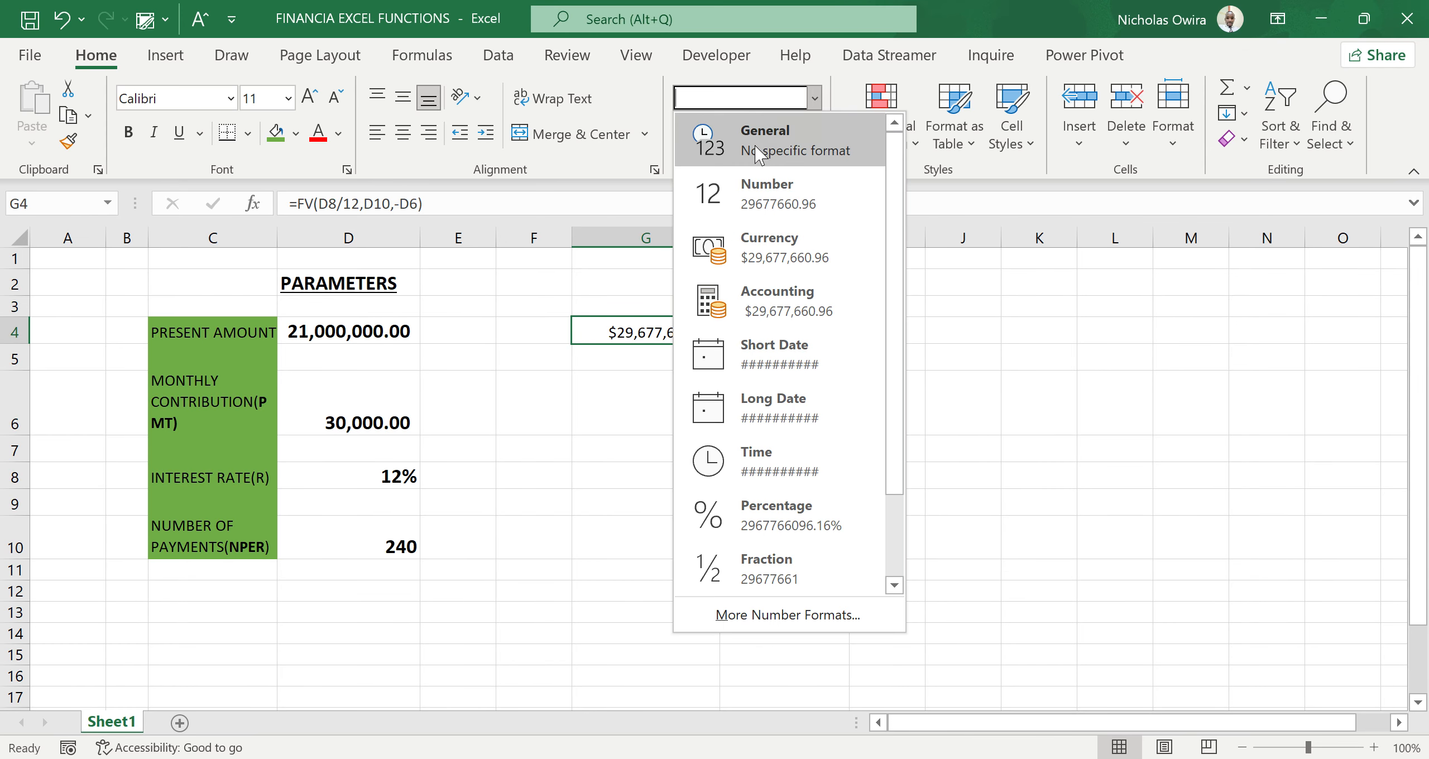
left_click(737, 196)
left_click(753, 134)
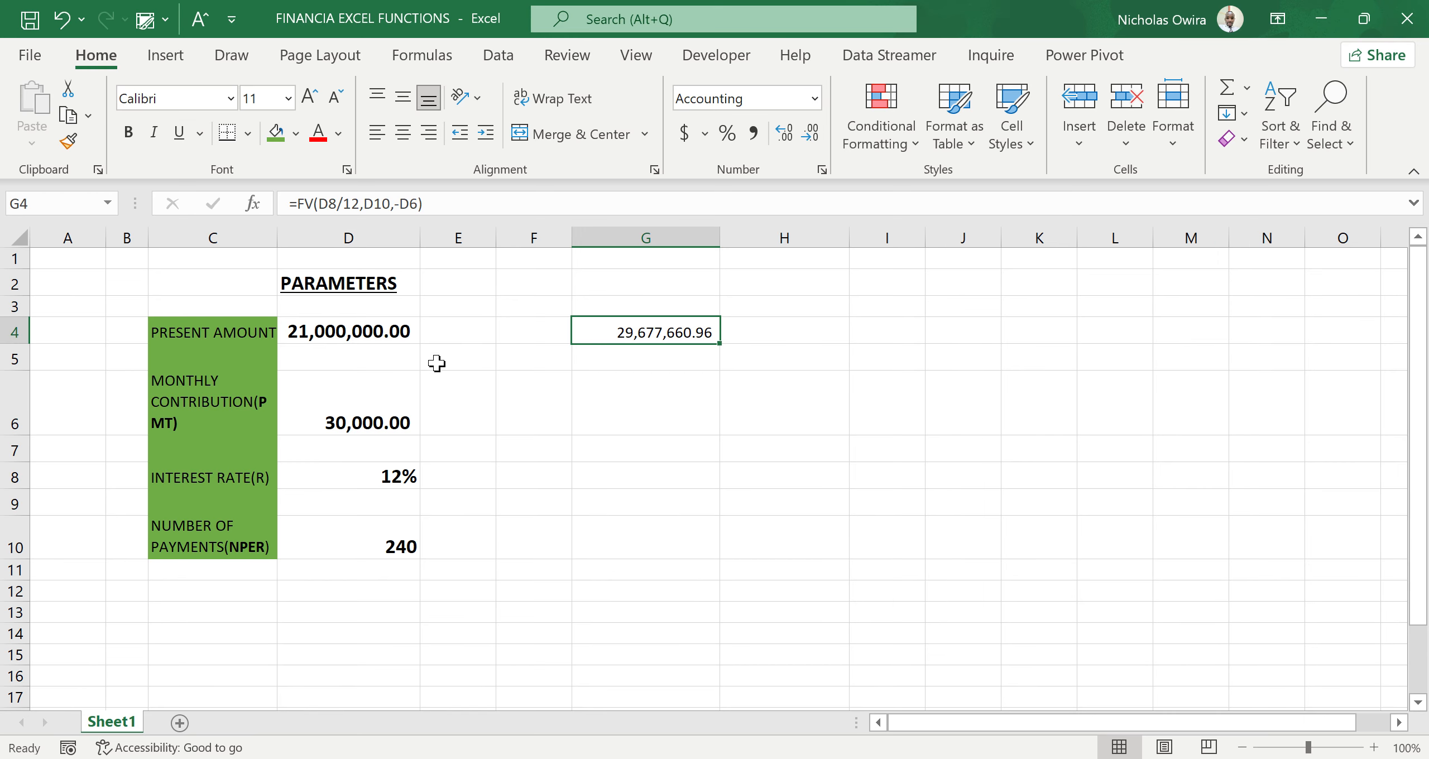
Copy the formatting of the present amount in D4 onto cell G4 with Format Painter
left_click(397, 332)
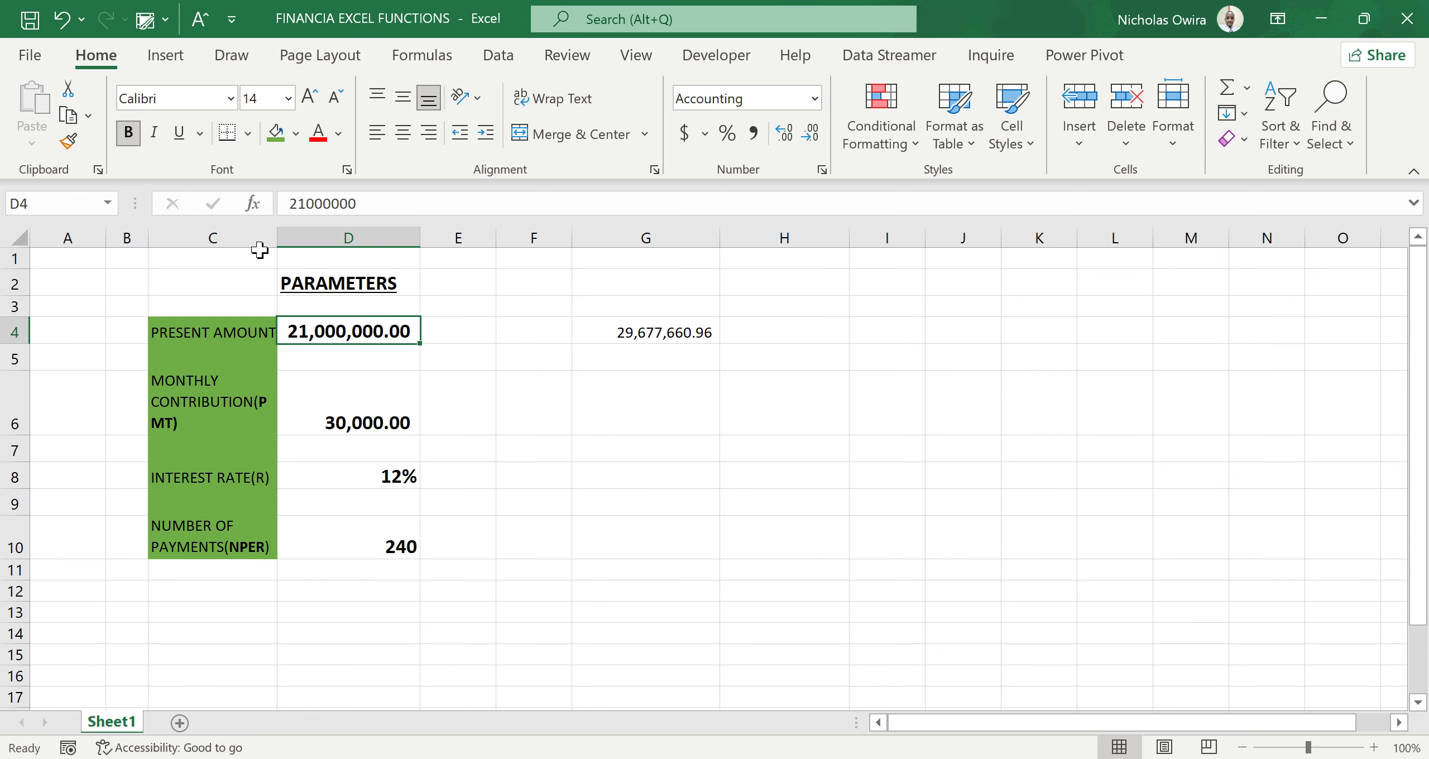
left_click(68, 142)
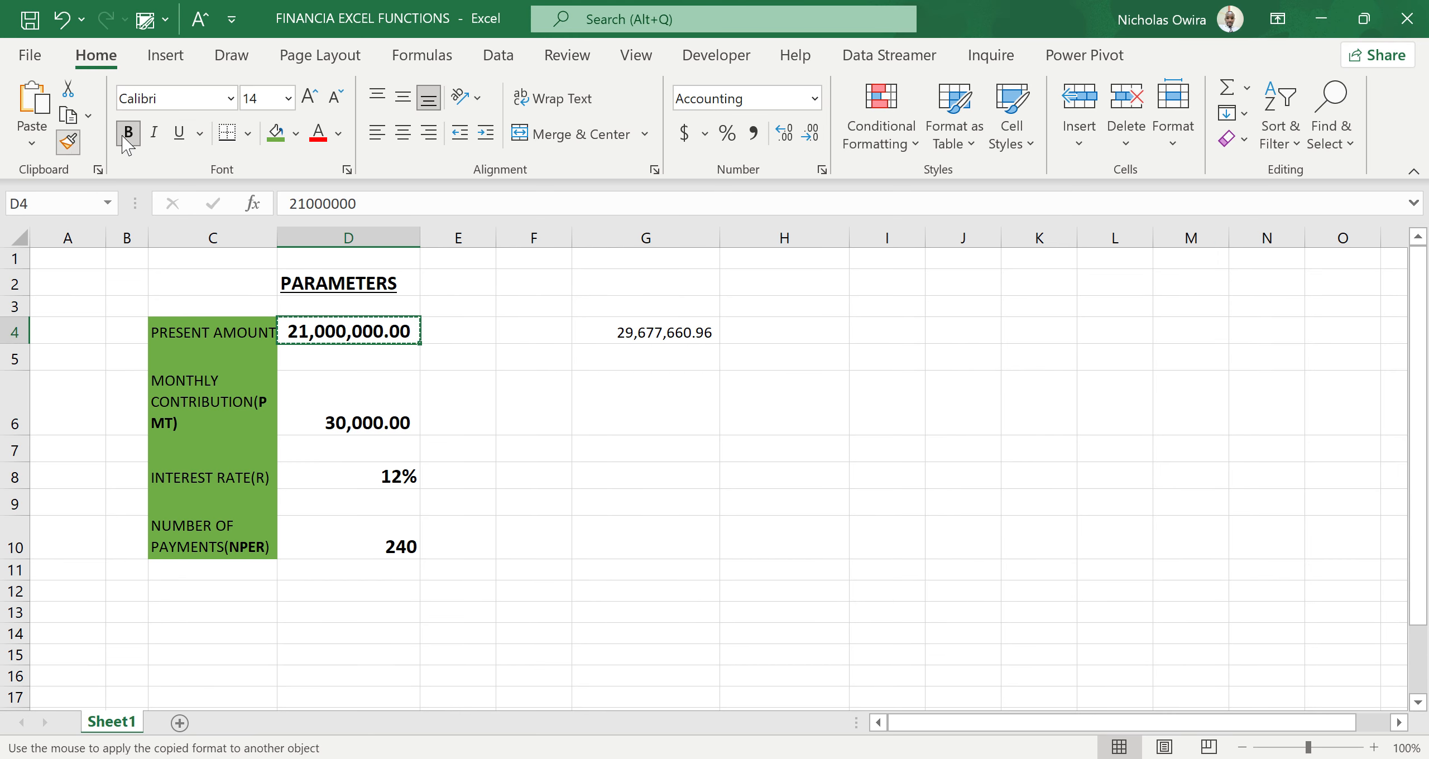
left_click(658, 333)
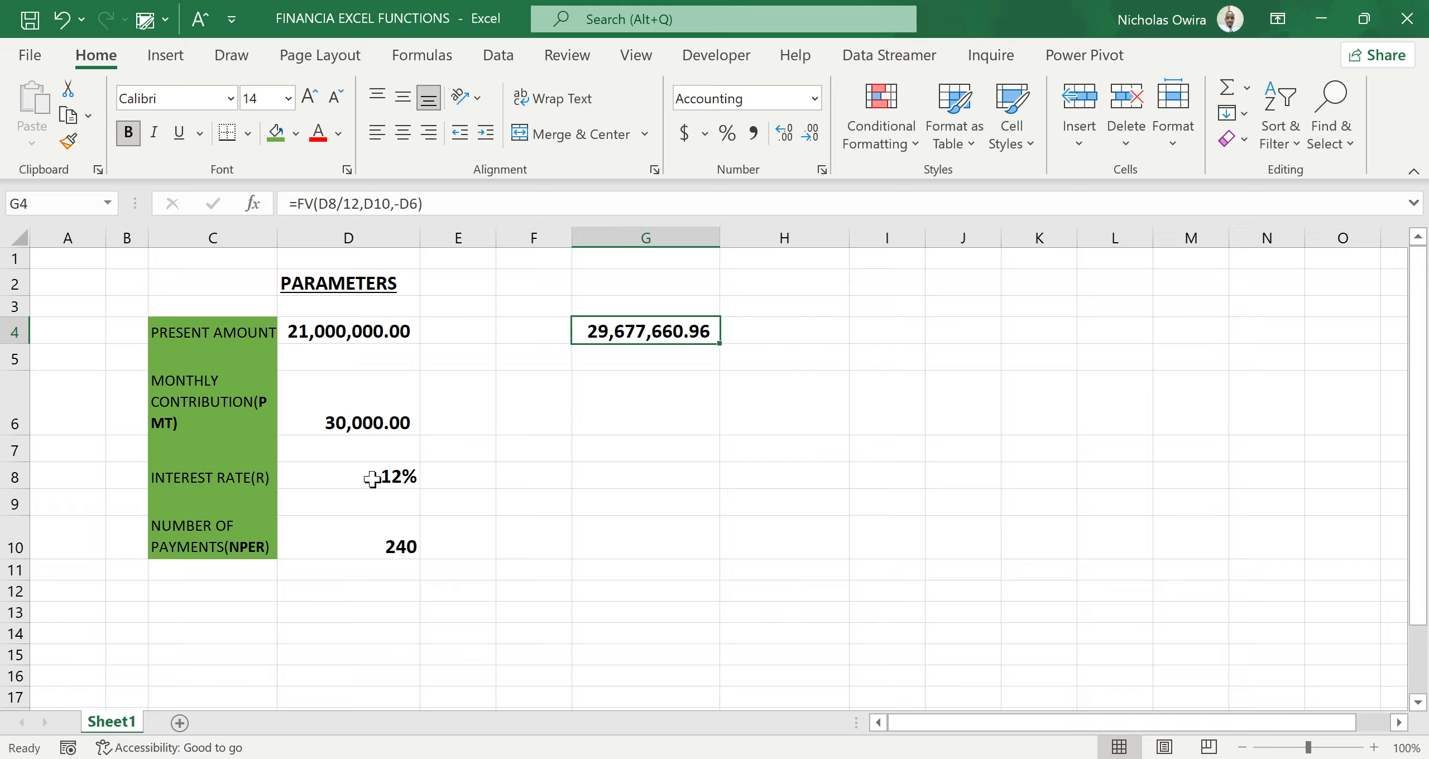
Enter the future value formula =FV(D8/12,D10,D6,D4) in cell G6, including the present amount as the pv argument
left_click(618, 414)
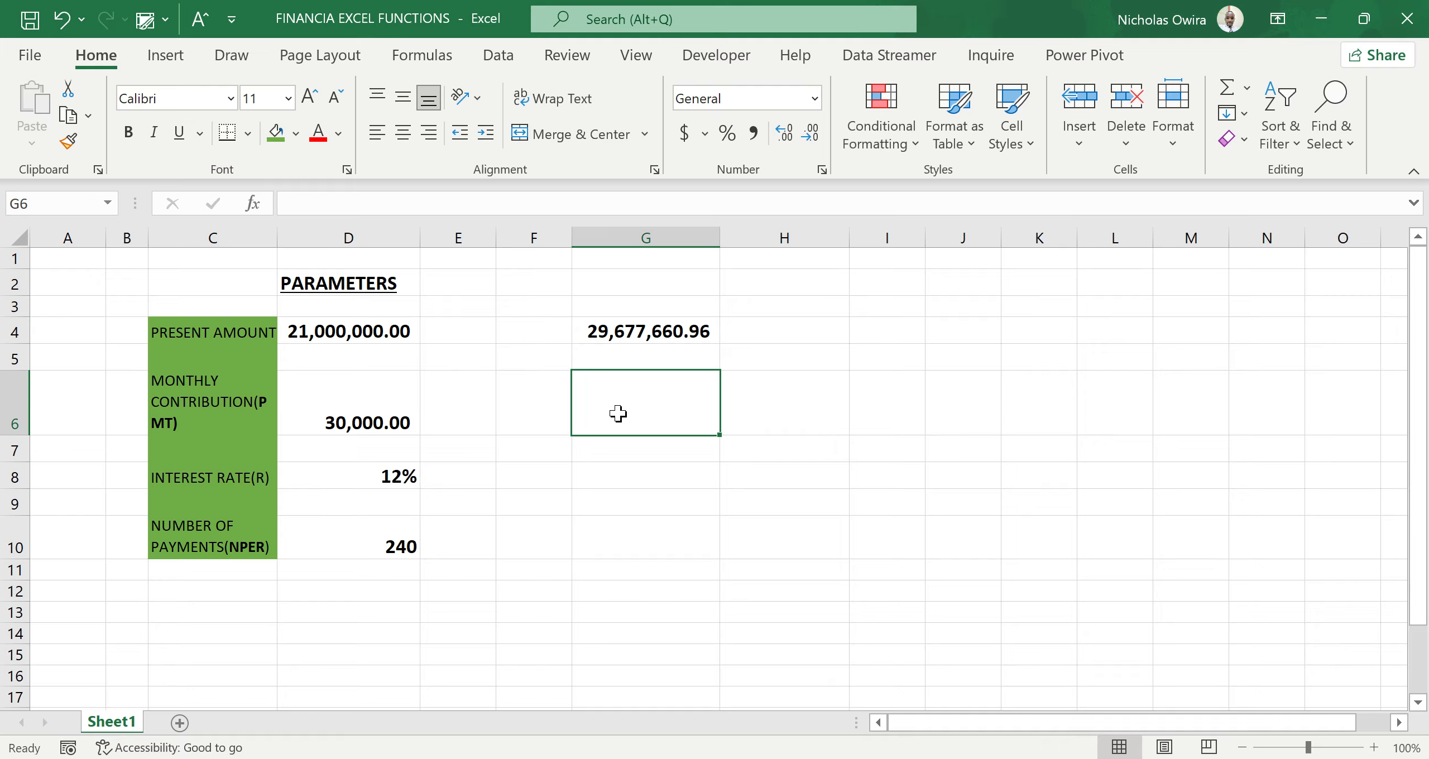
type("=")
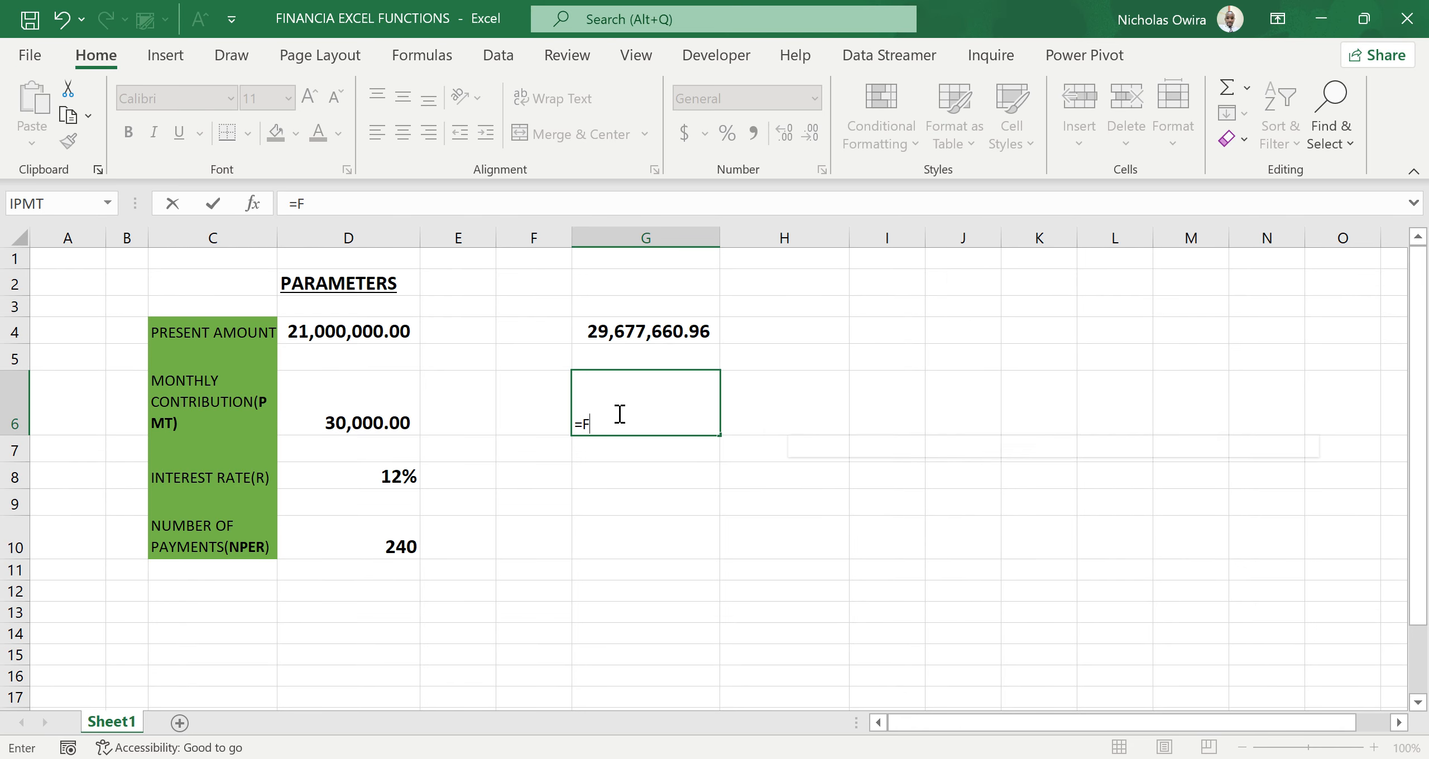
type("FV")
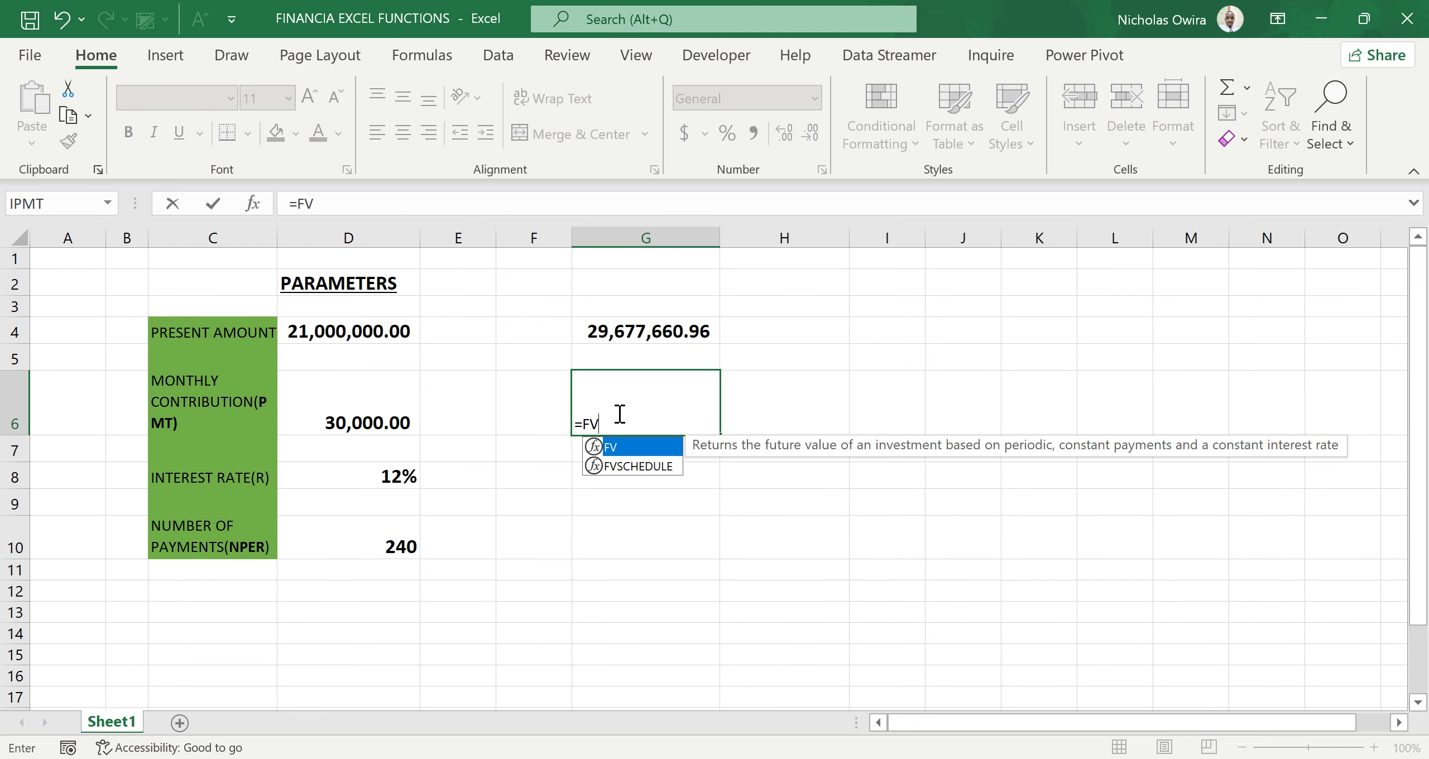
double_click(614, 447)
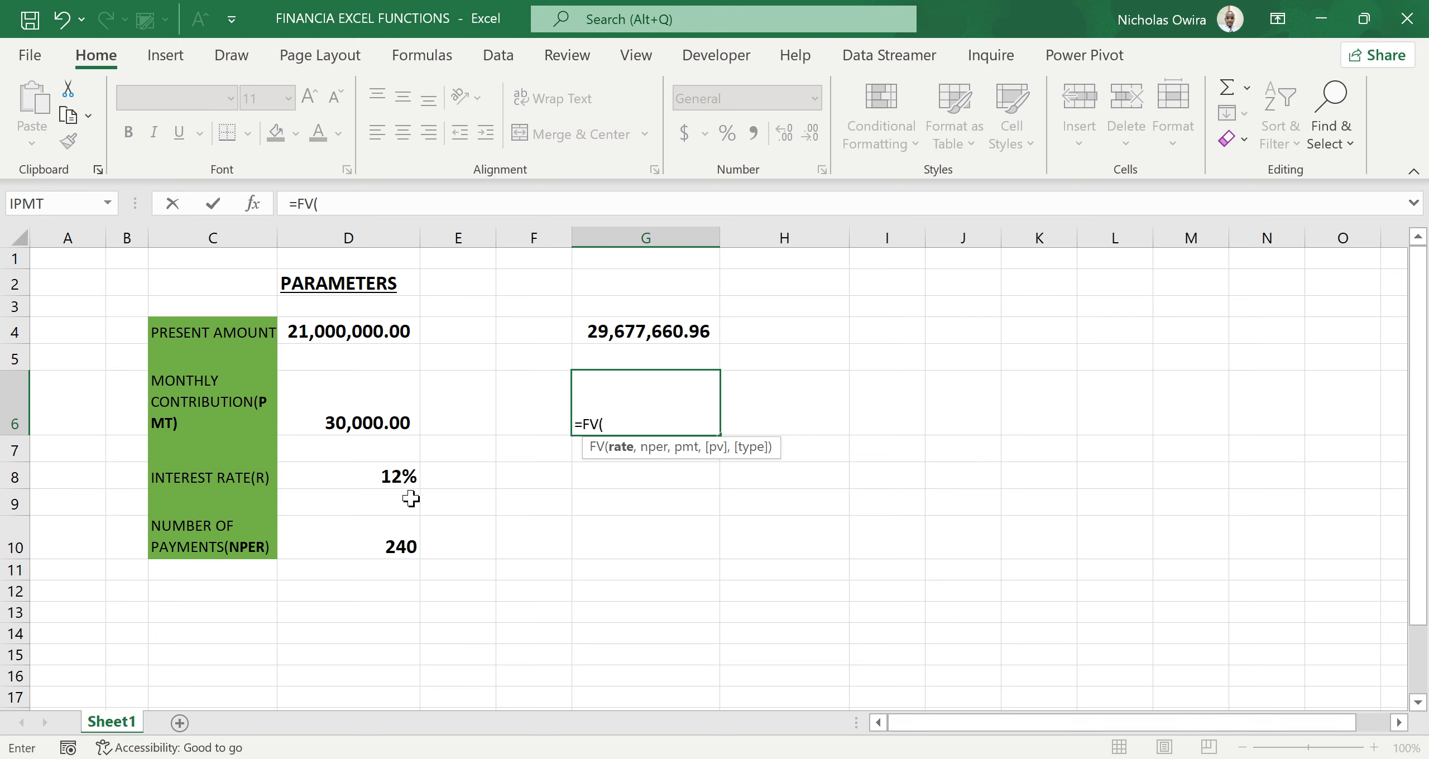
left_click(398, 479)
type("/12,")
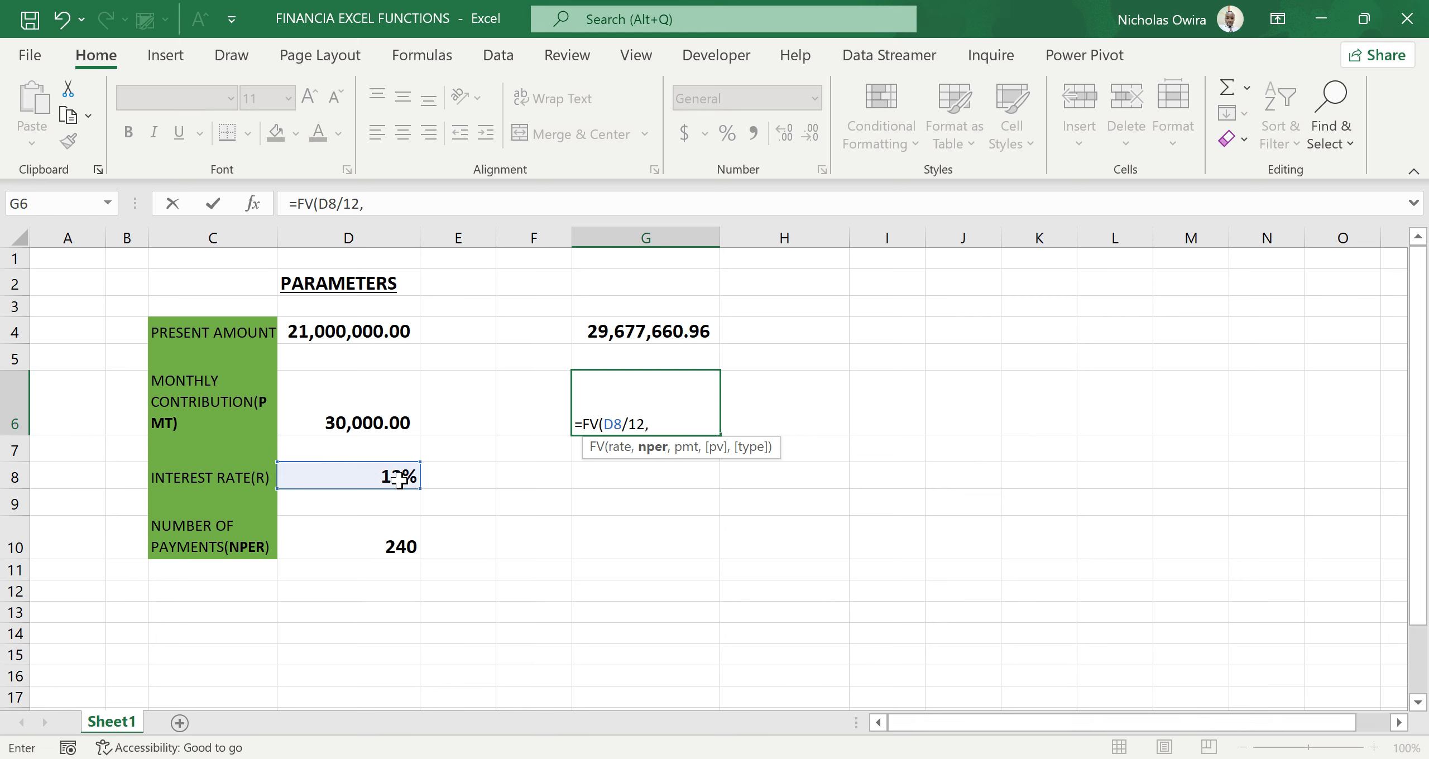
left_click(389, 545)
type(",")
left_click(387, 423)
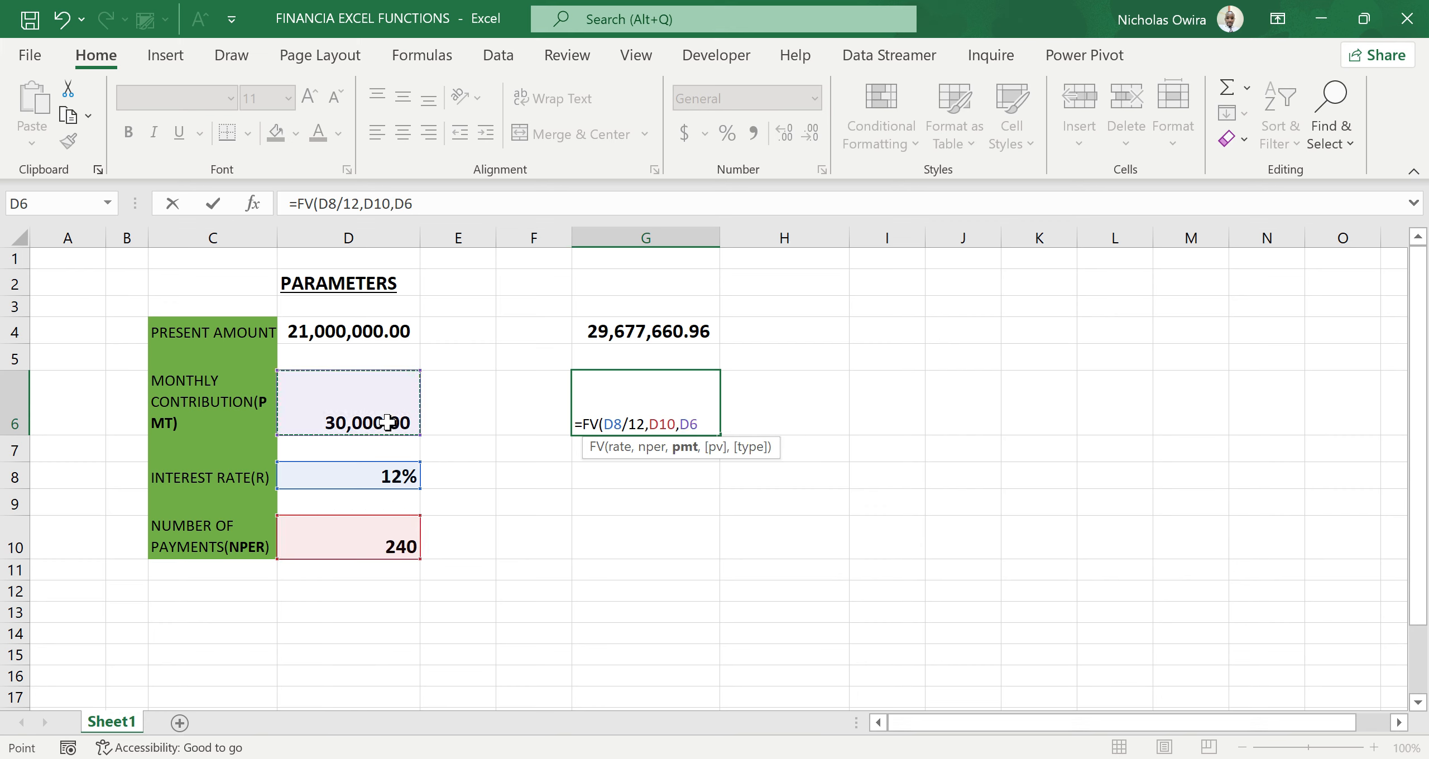
type(",")
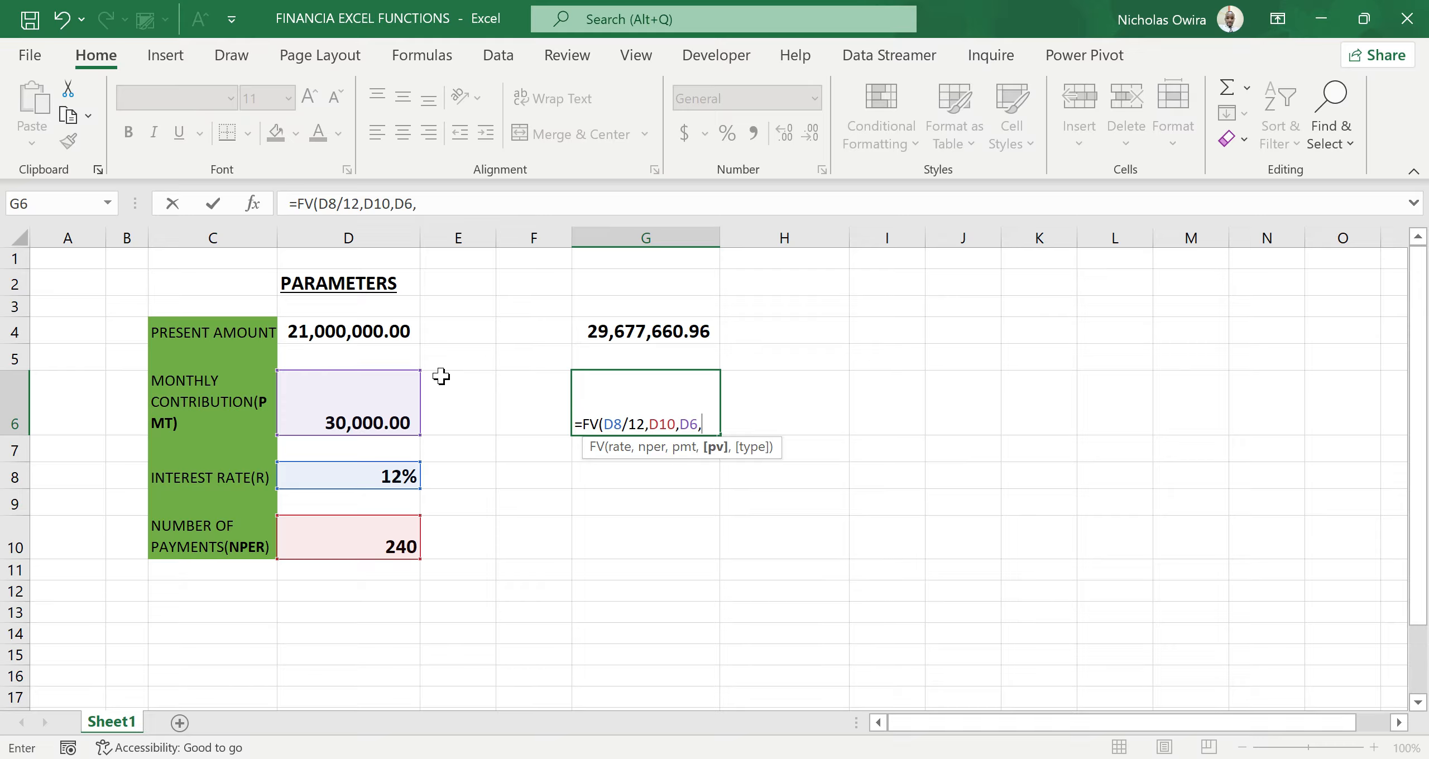
left_click(385, 331)
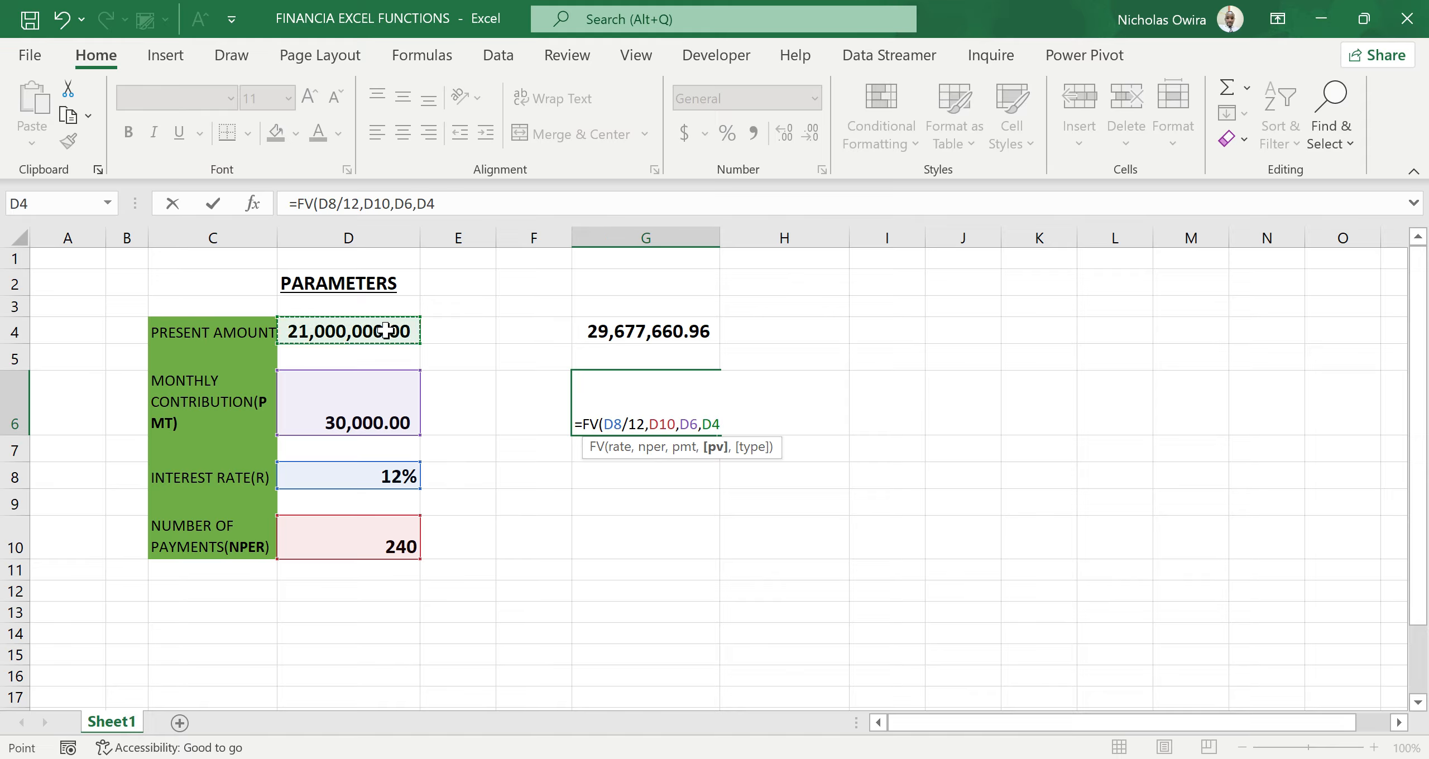
type(")")
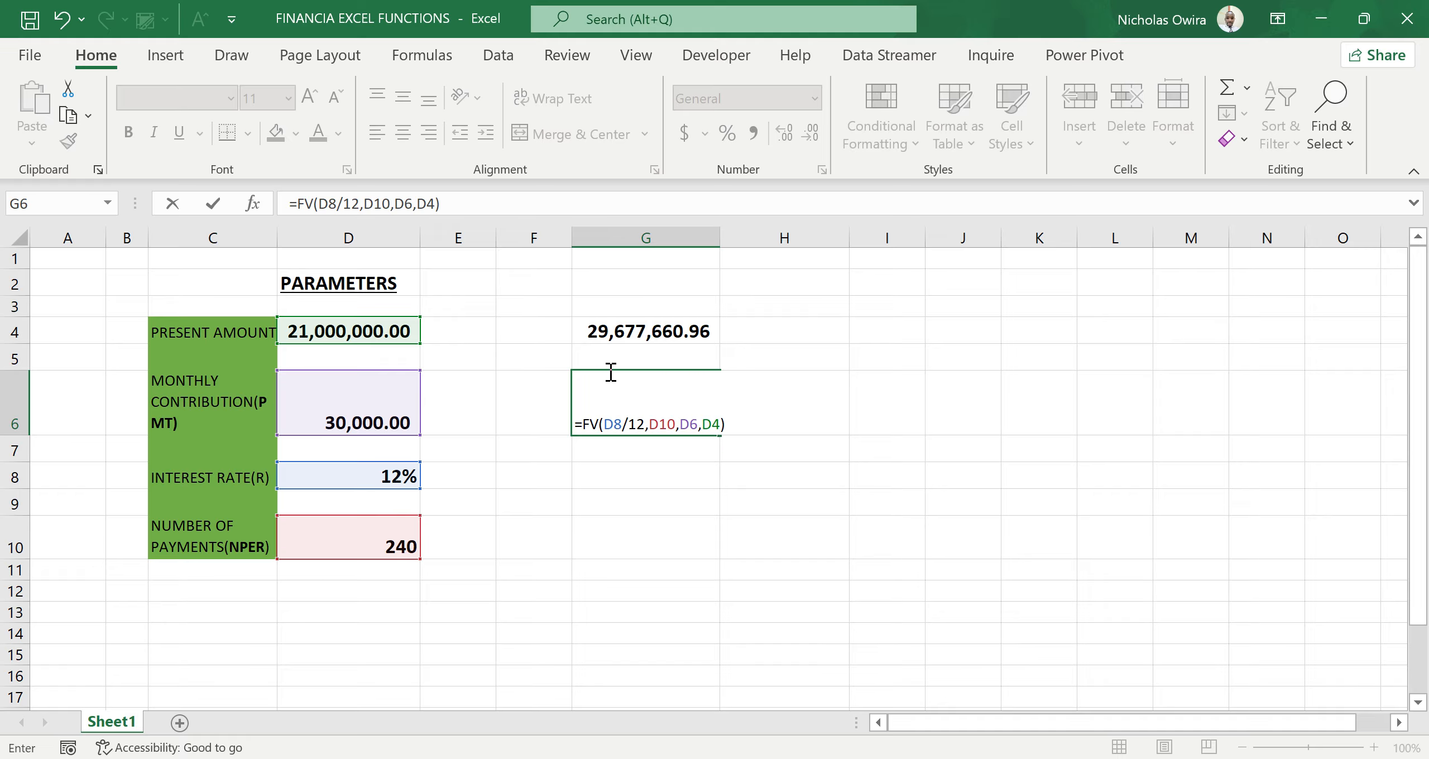
Make the payment and present amount arguments negative in G6 so the formula reads =FV(D8/12,D10,-D6,-D4)
left_click(680, 422)
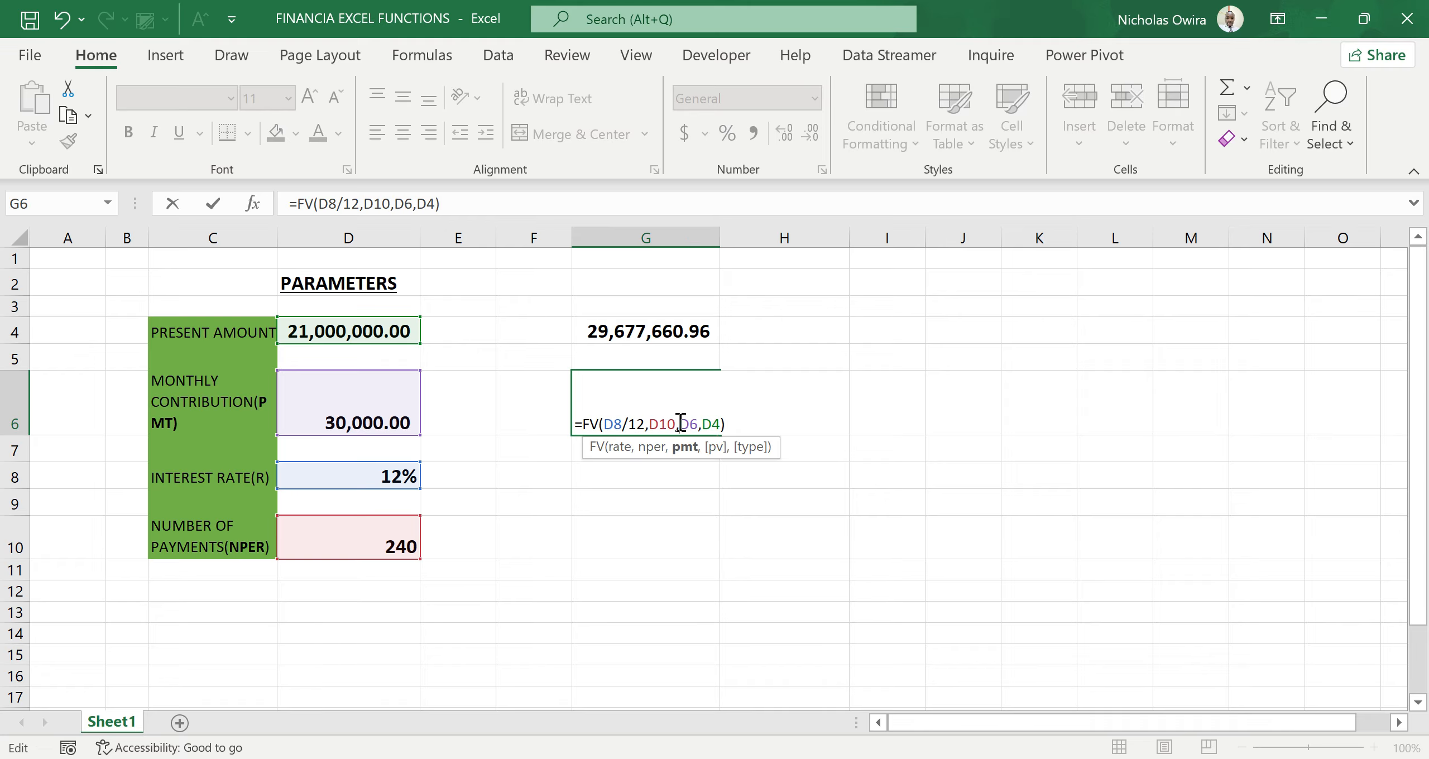
type("-")
key("Return")
double_click(680, 425)
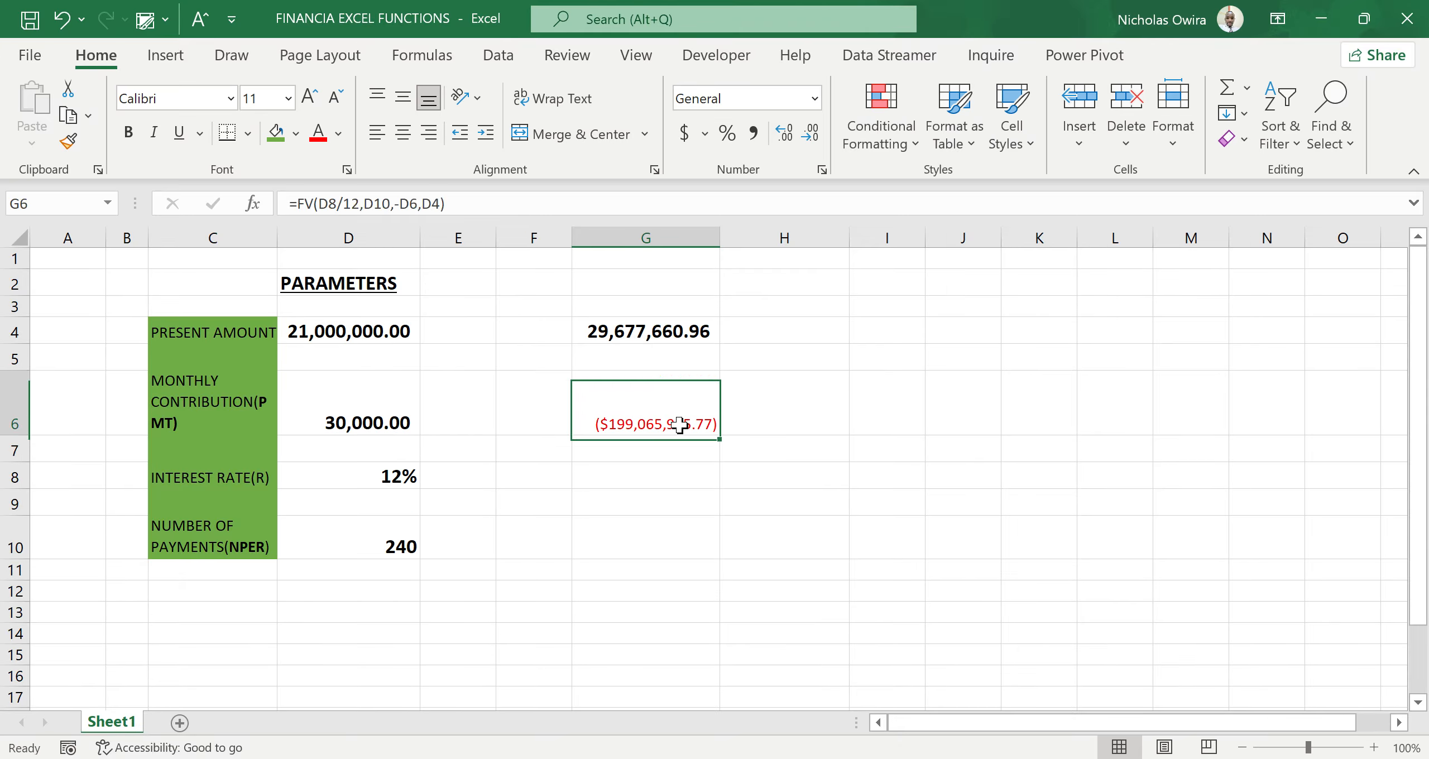
left_click(712, 424)
type("-")
key("Return")
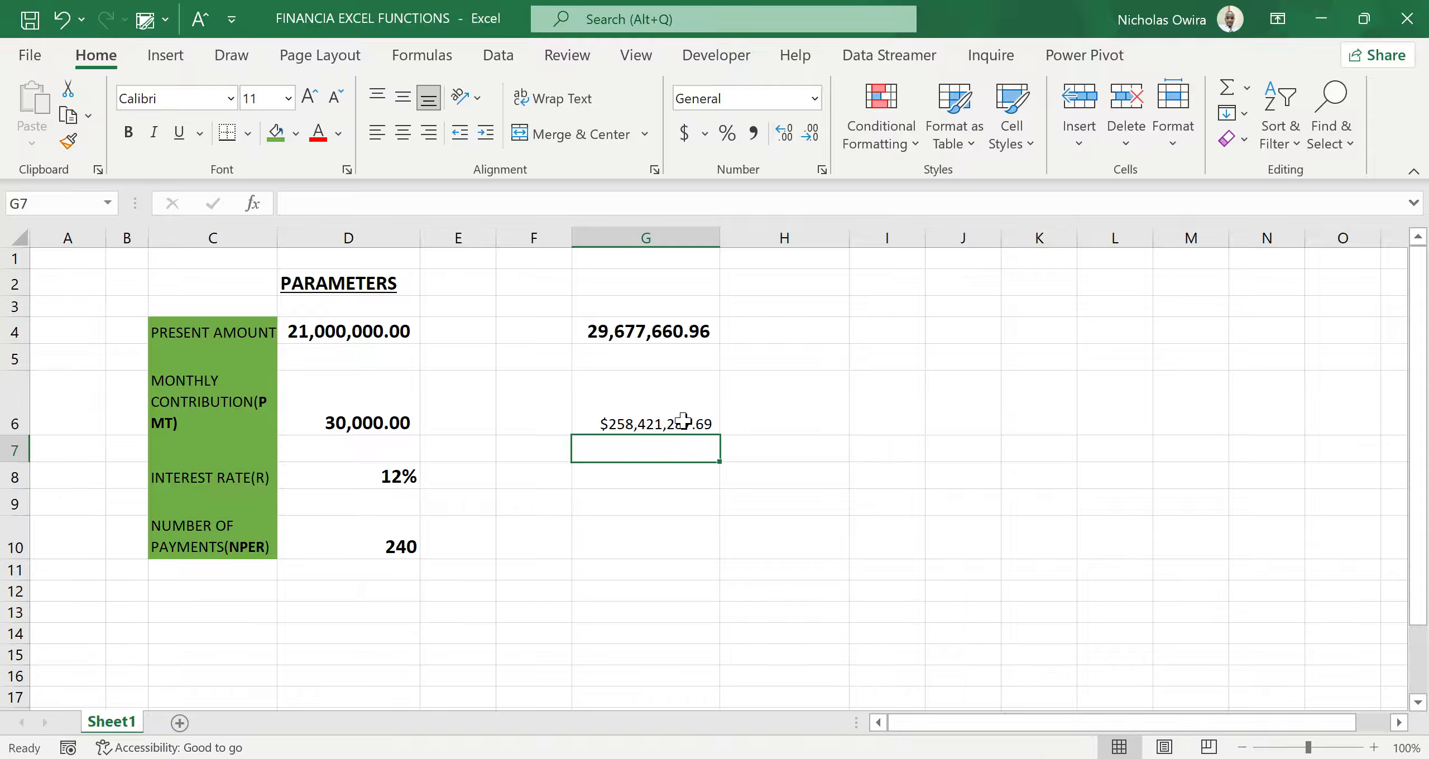
Format cell G6 as a number with comma style and no currency symbol
left_click(683, 422)
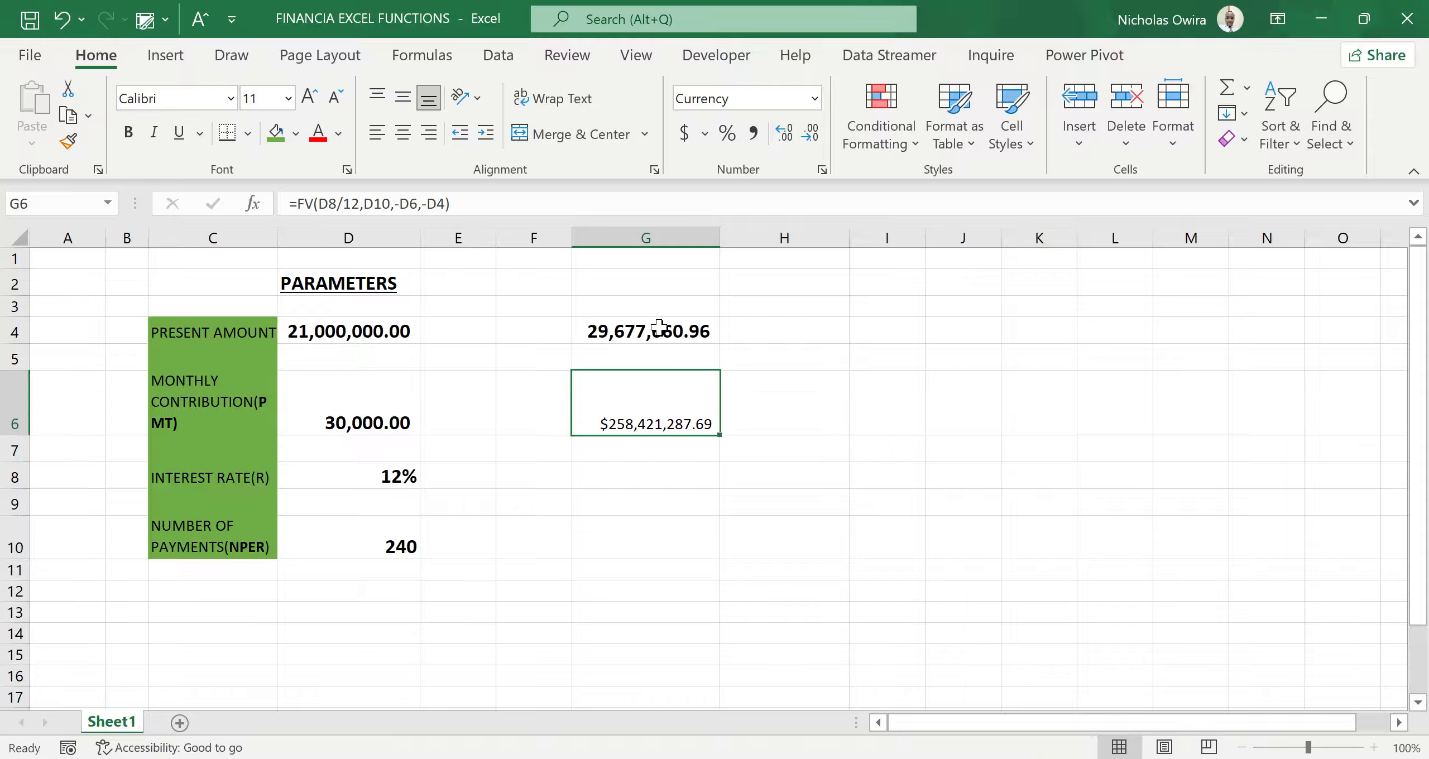
left_click(814, 100)
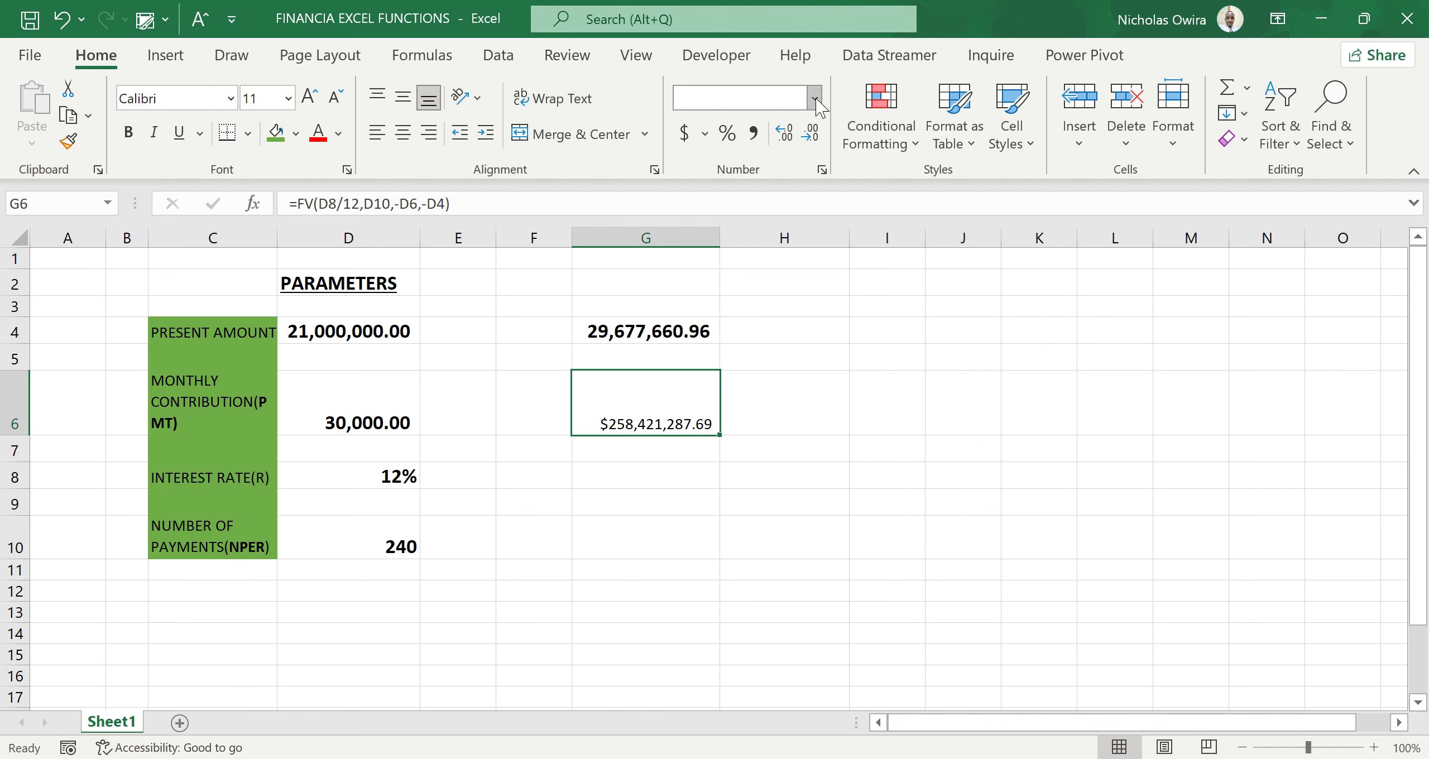
left_click(763, 190)
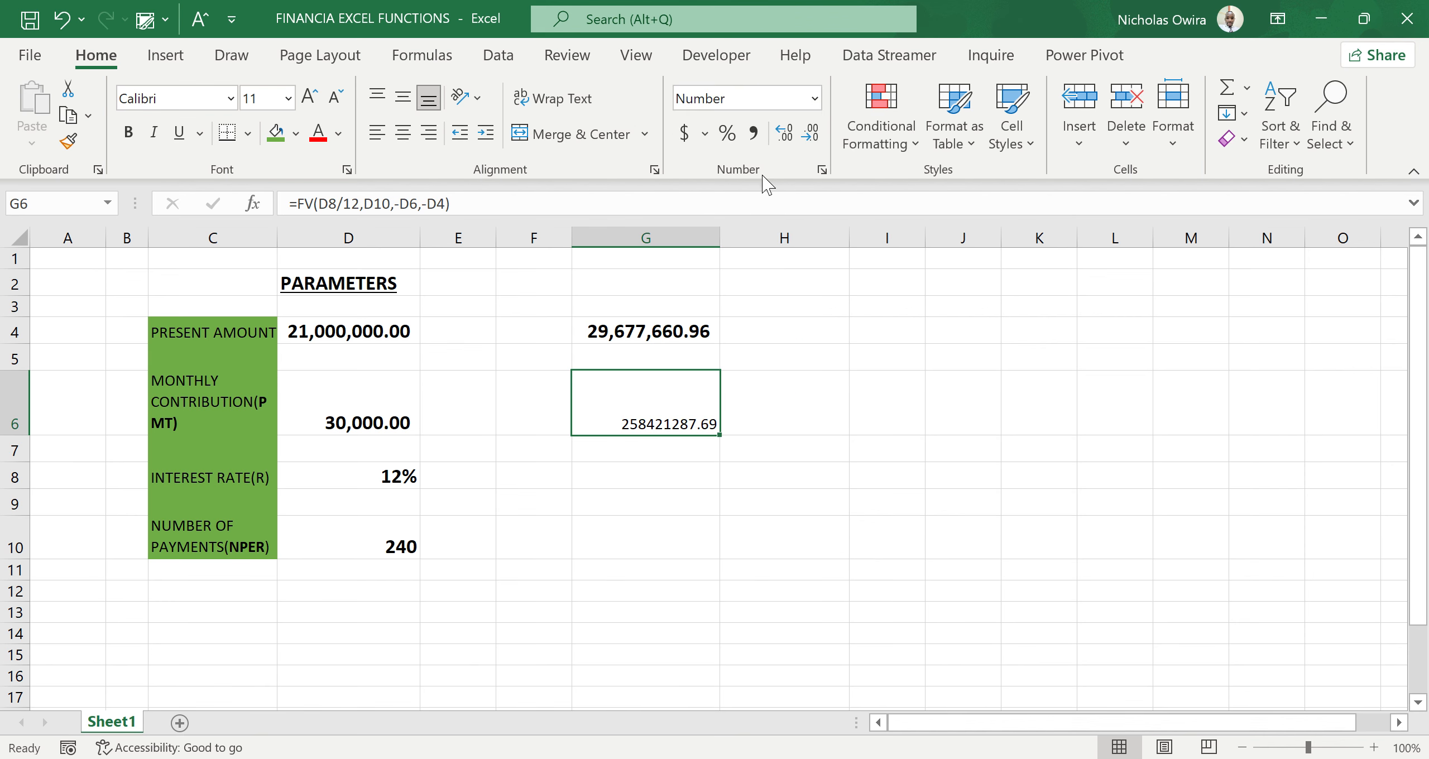
left_click(753, 131)
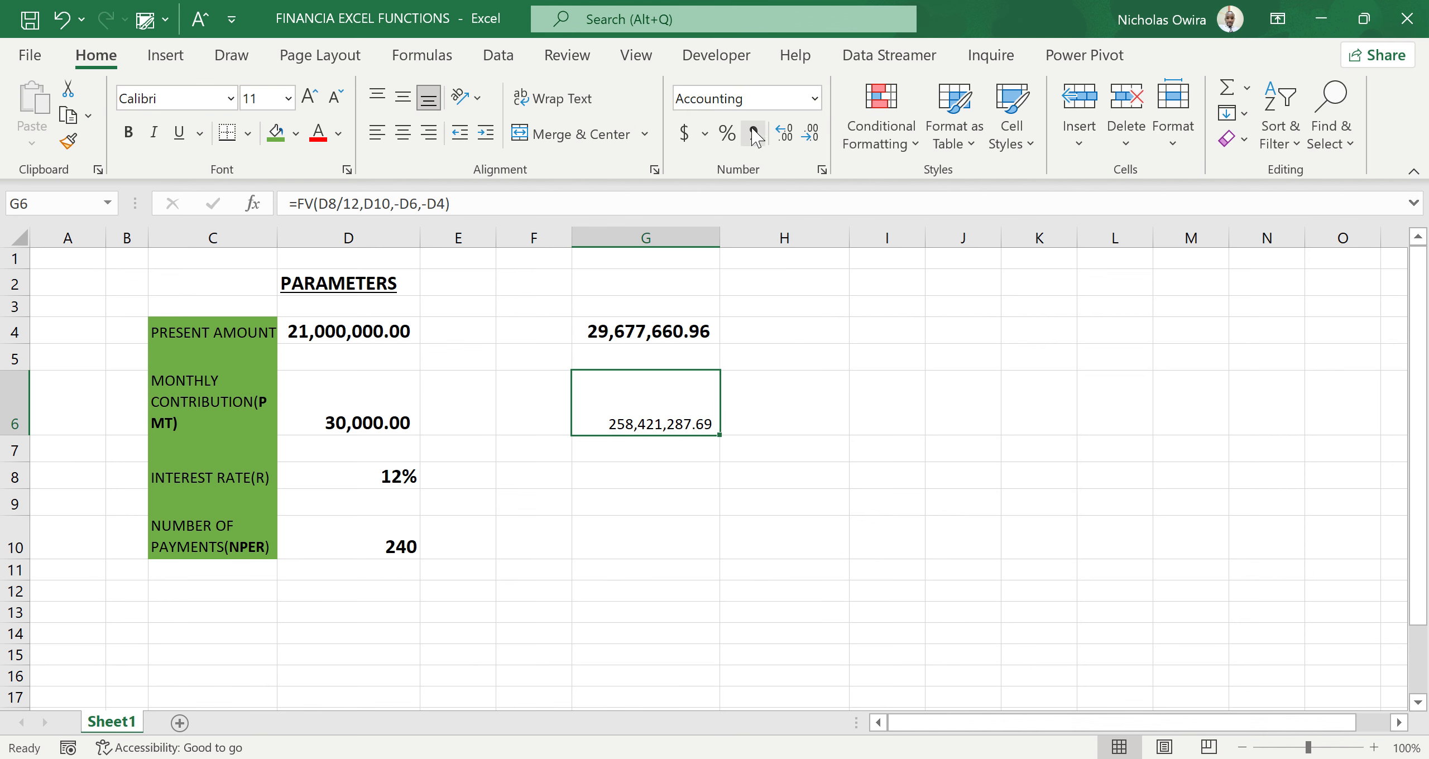
Copy the formatting of G4 onto G6 with Format Painter and widen column G to fit the value
left_click(641, 331)
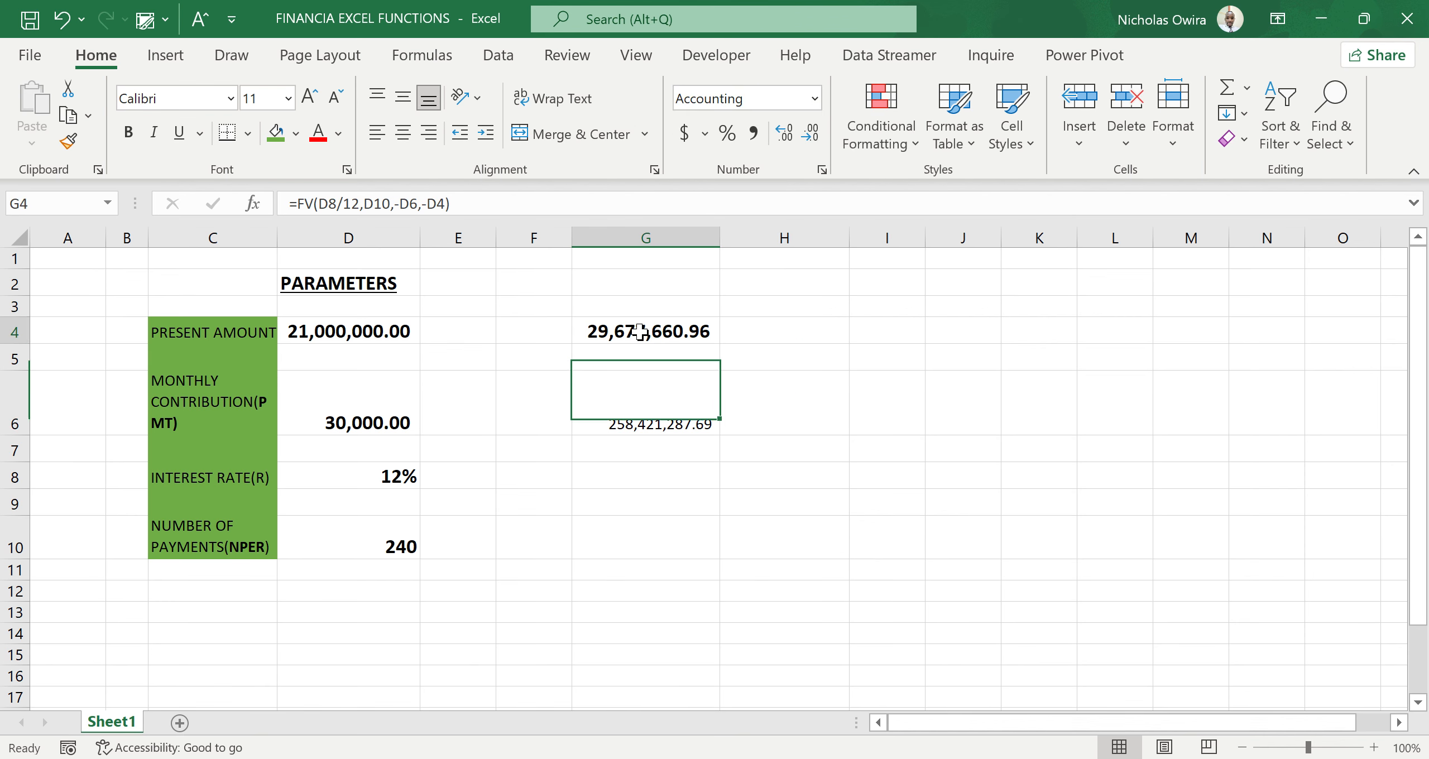
left_click(69, 142)
left_click(653, 415)
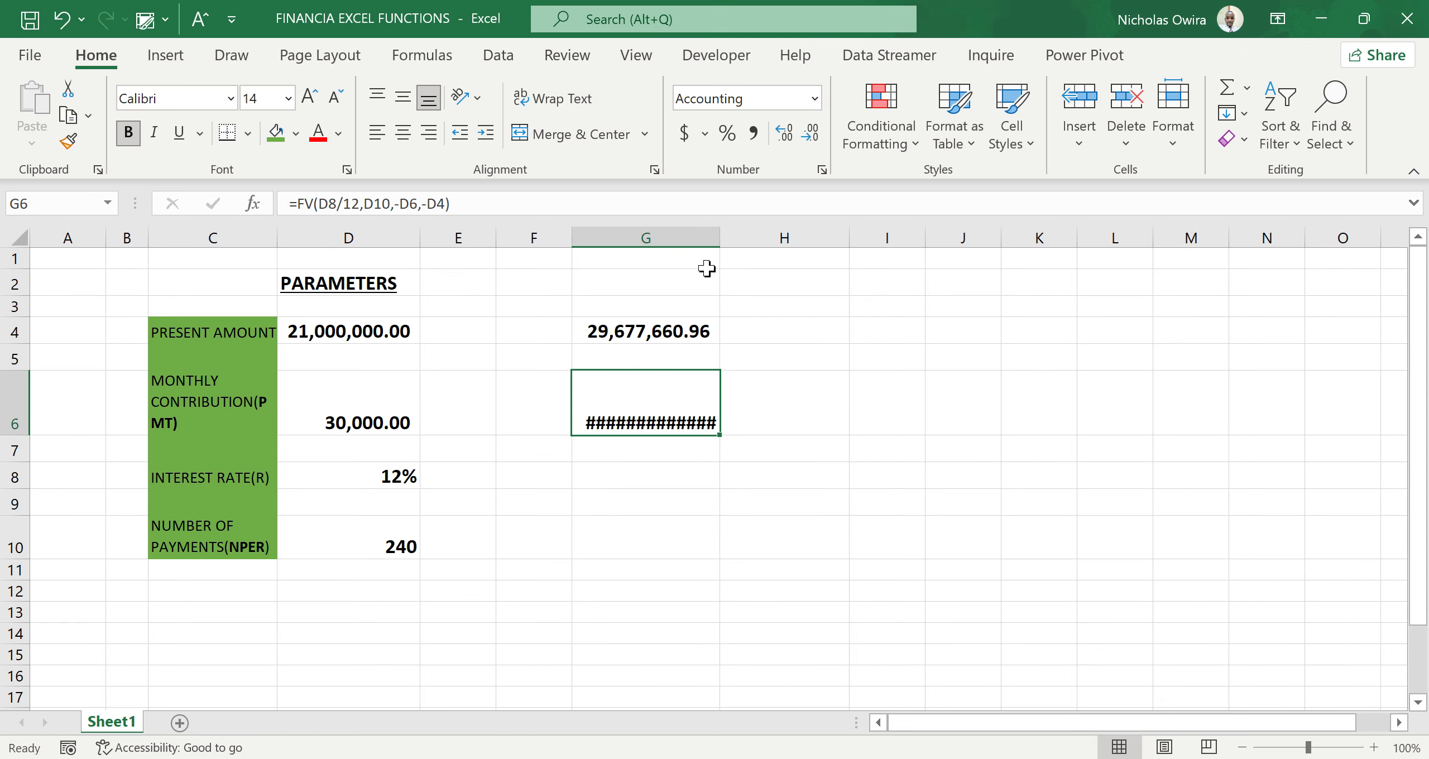
left_click_drag(719, 241, 772, 243)
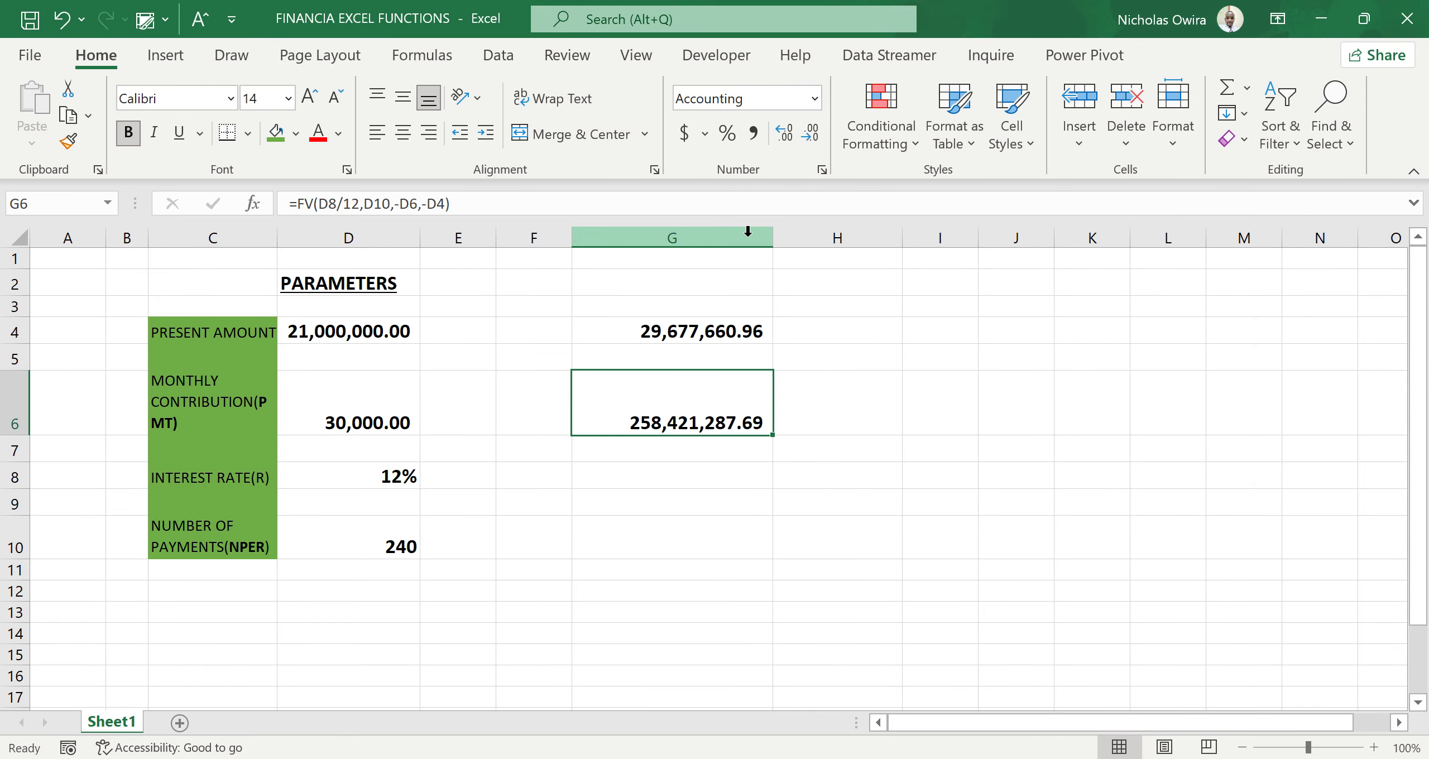
left_click(824, 350)
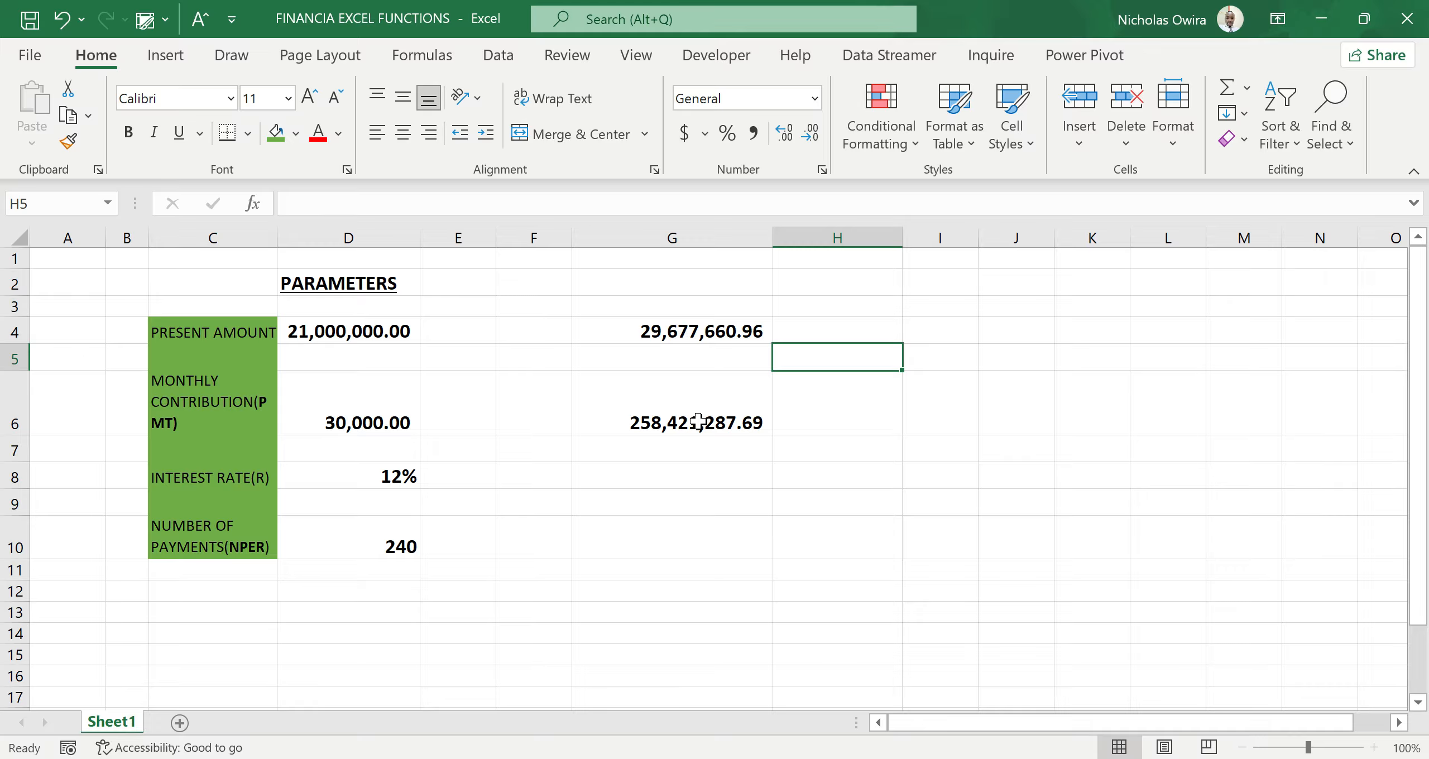
Enter the present value formula =PV(D8/12,D10,-D6) in cell G8, using the monthly rate, number of payments and negative monthly contribution
left_click(676, 473)
type("=")
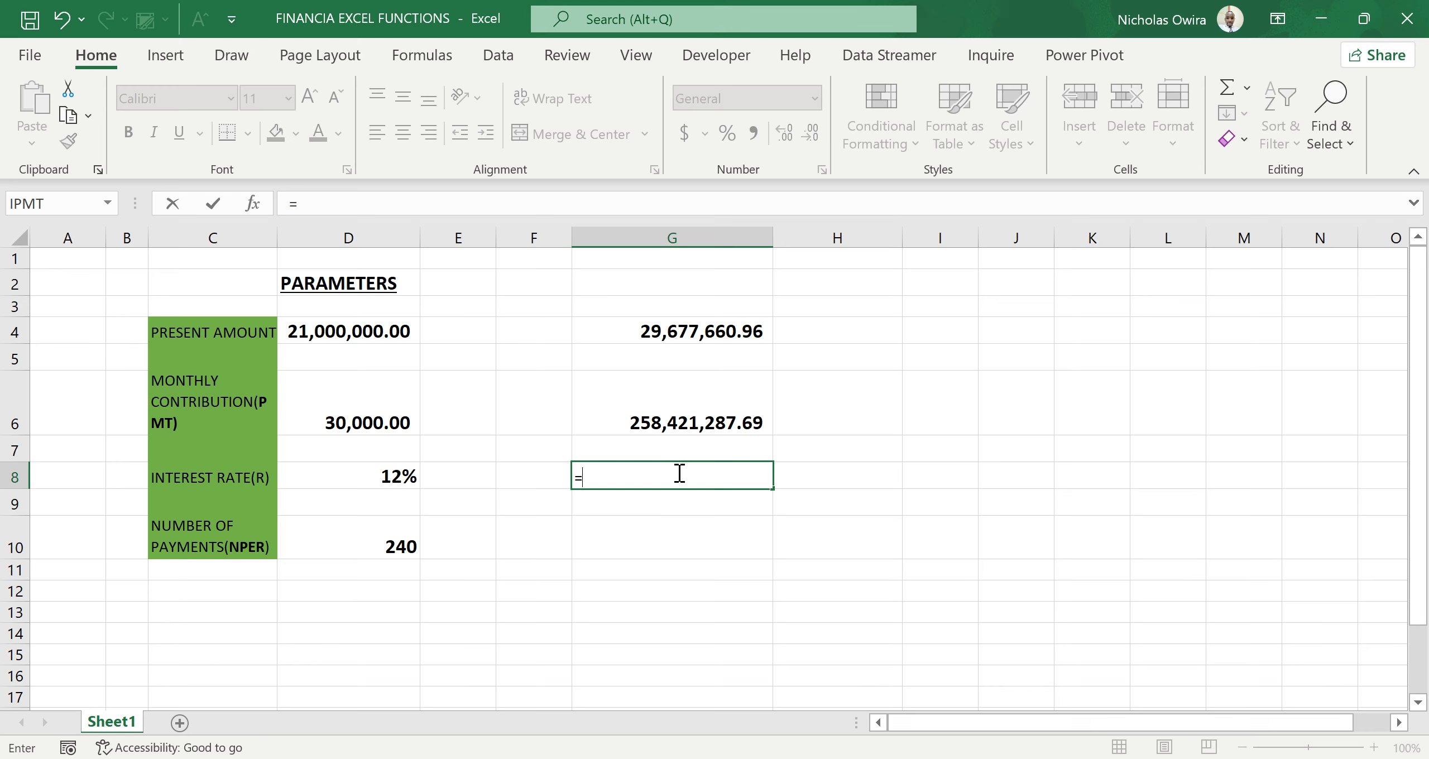
type("PV")
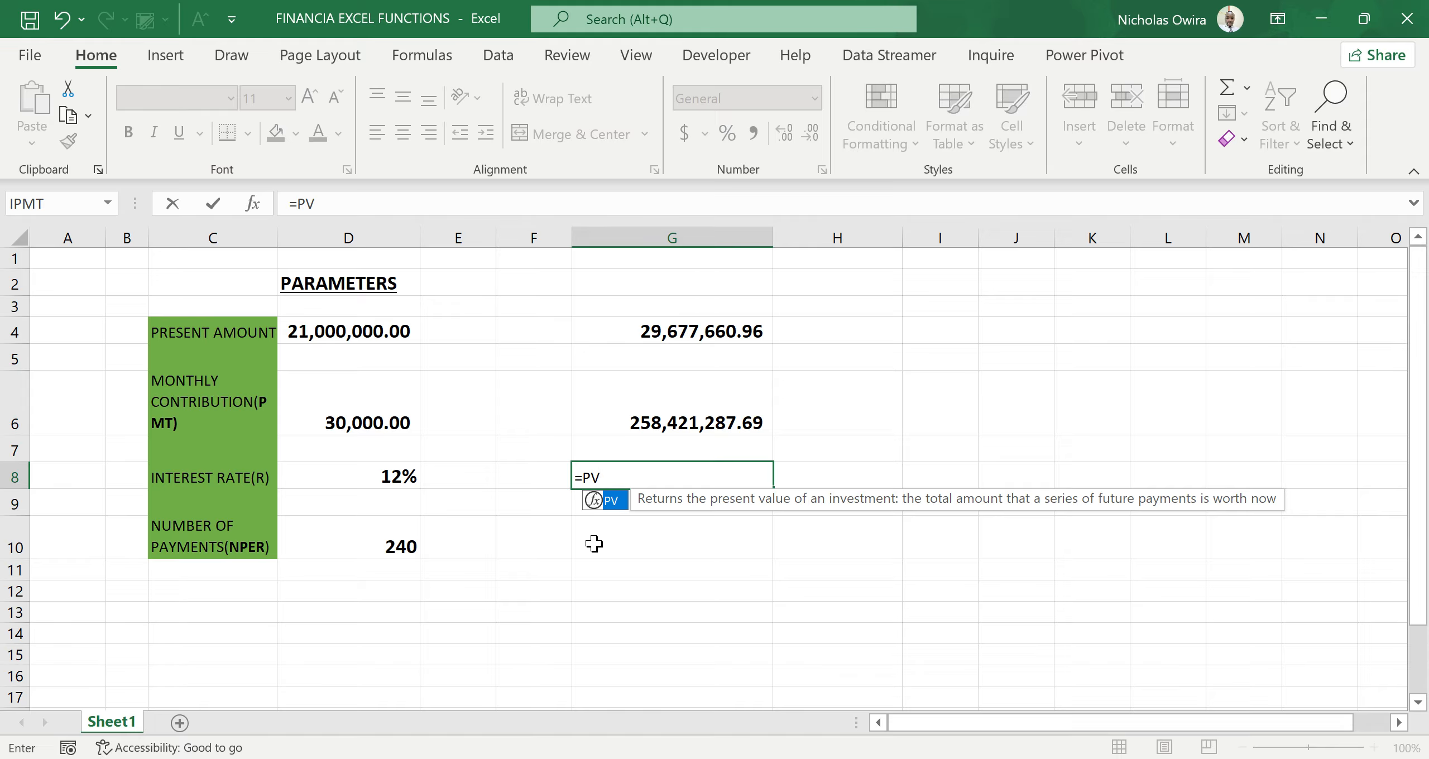
double_click(608, 499)
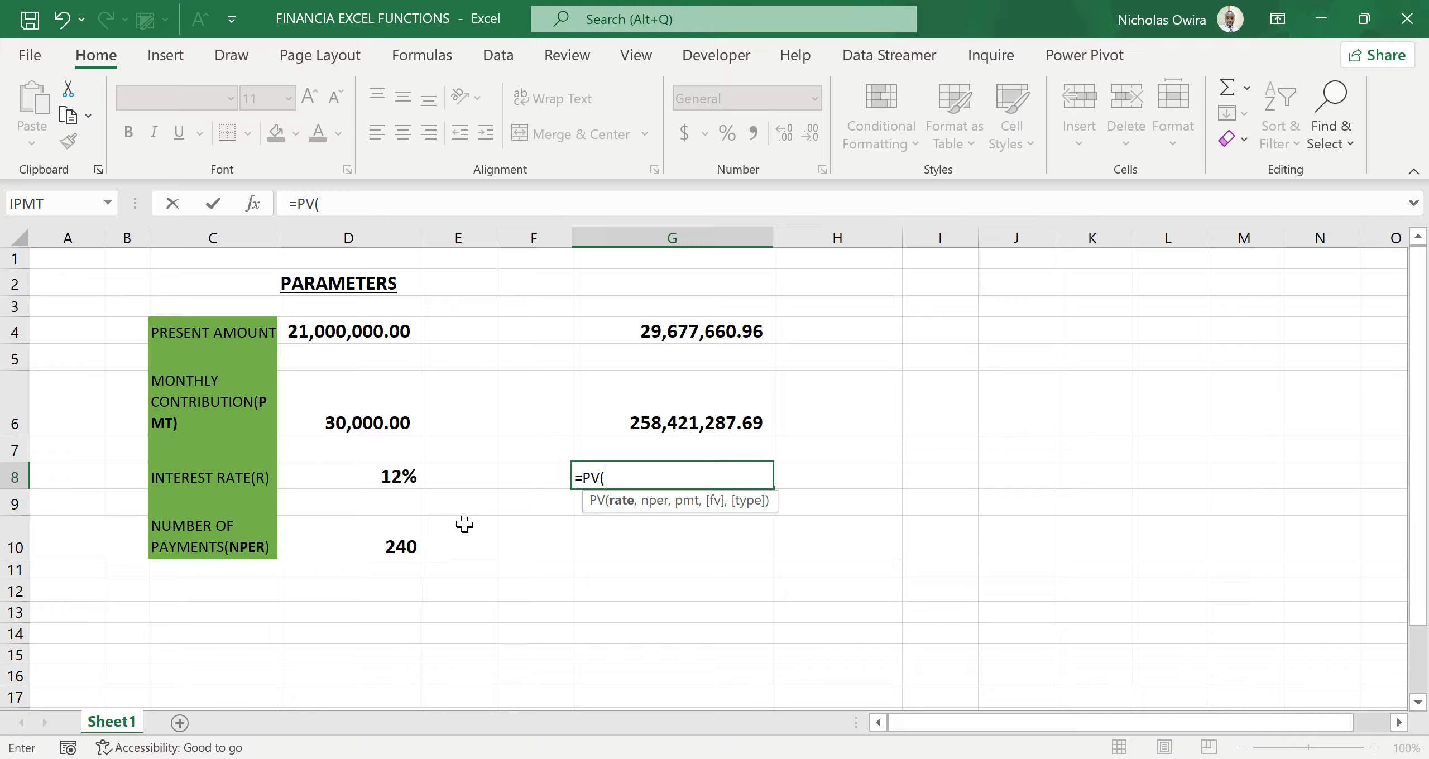
left_click(387, 483)
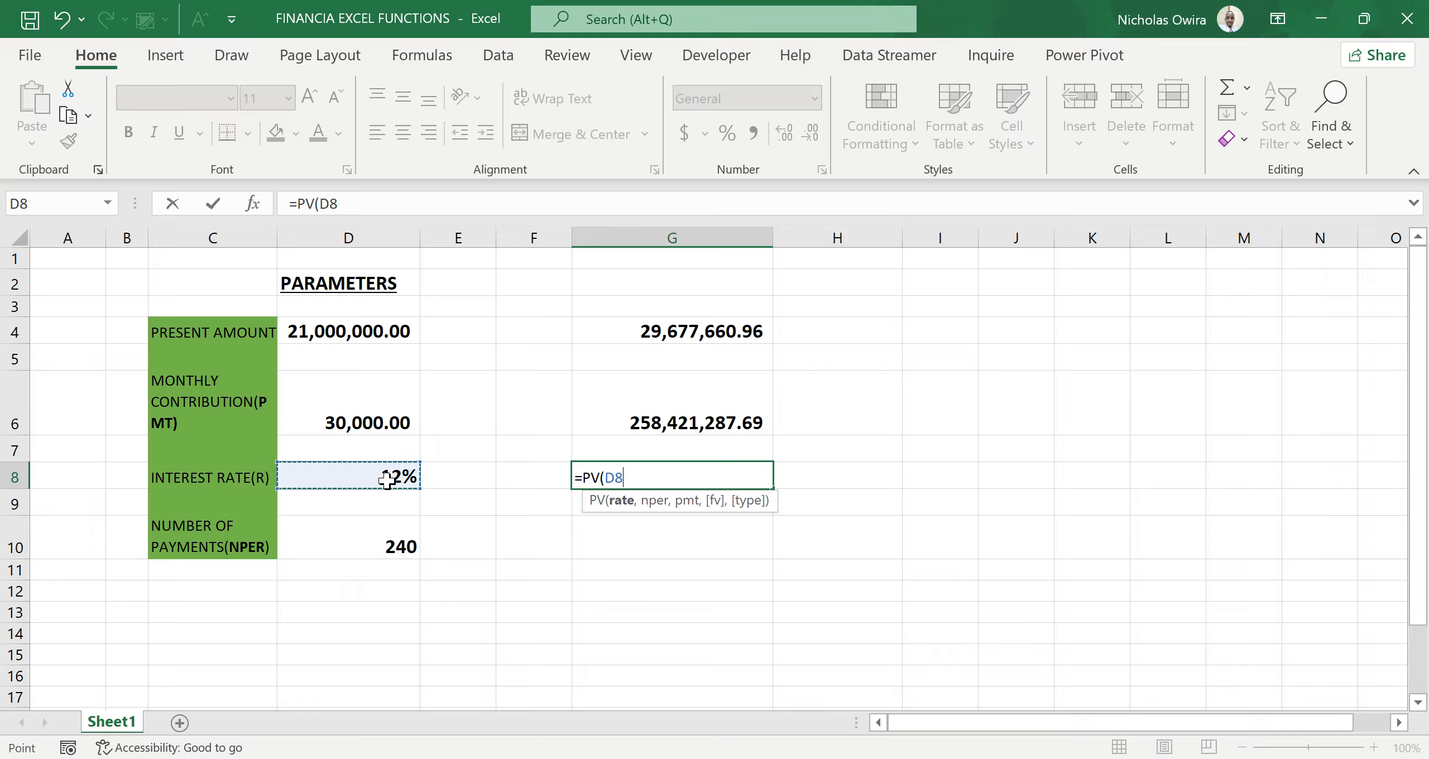
type("/12,")
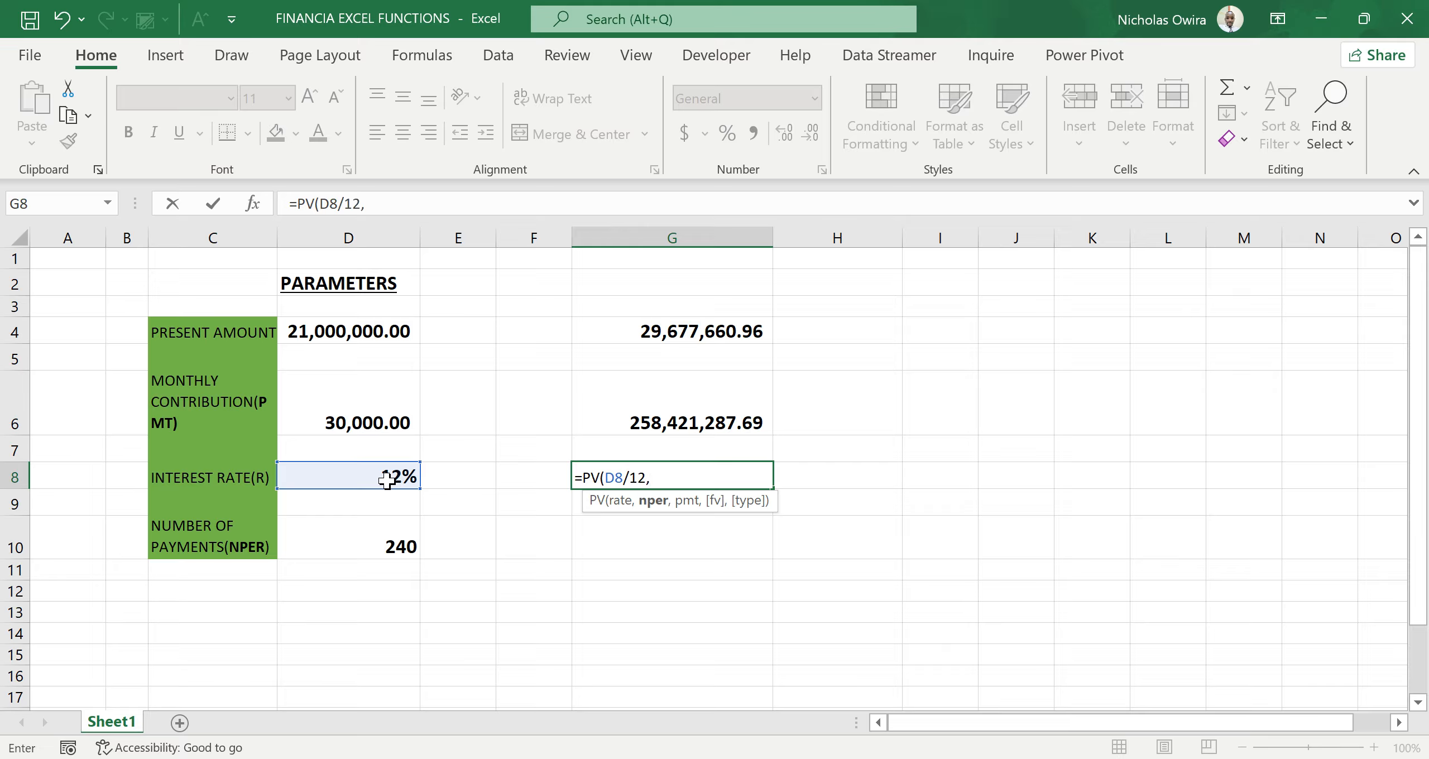
left_click(388, 546)
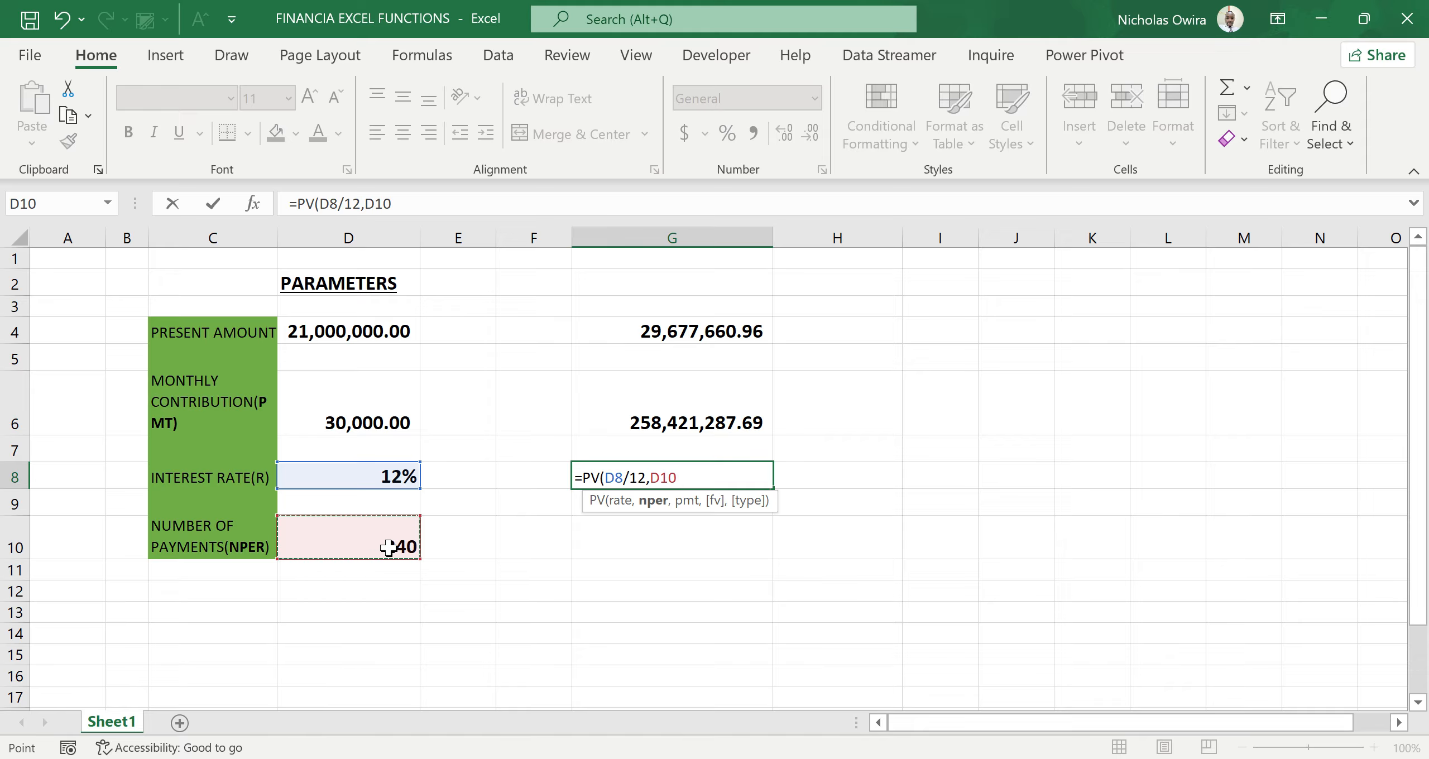
type(",")
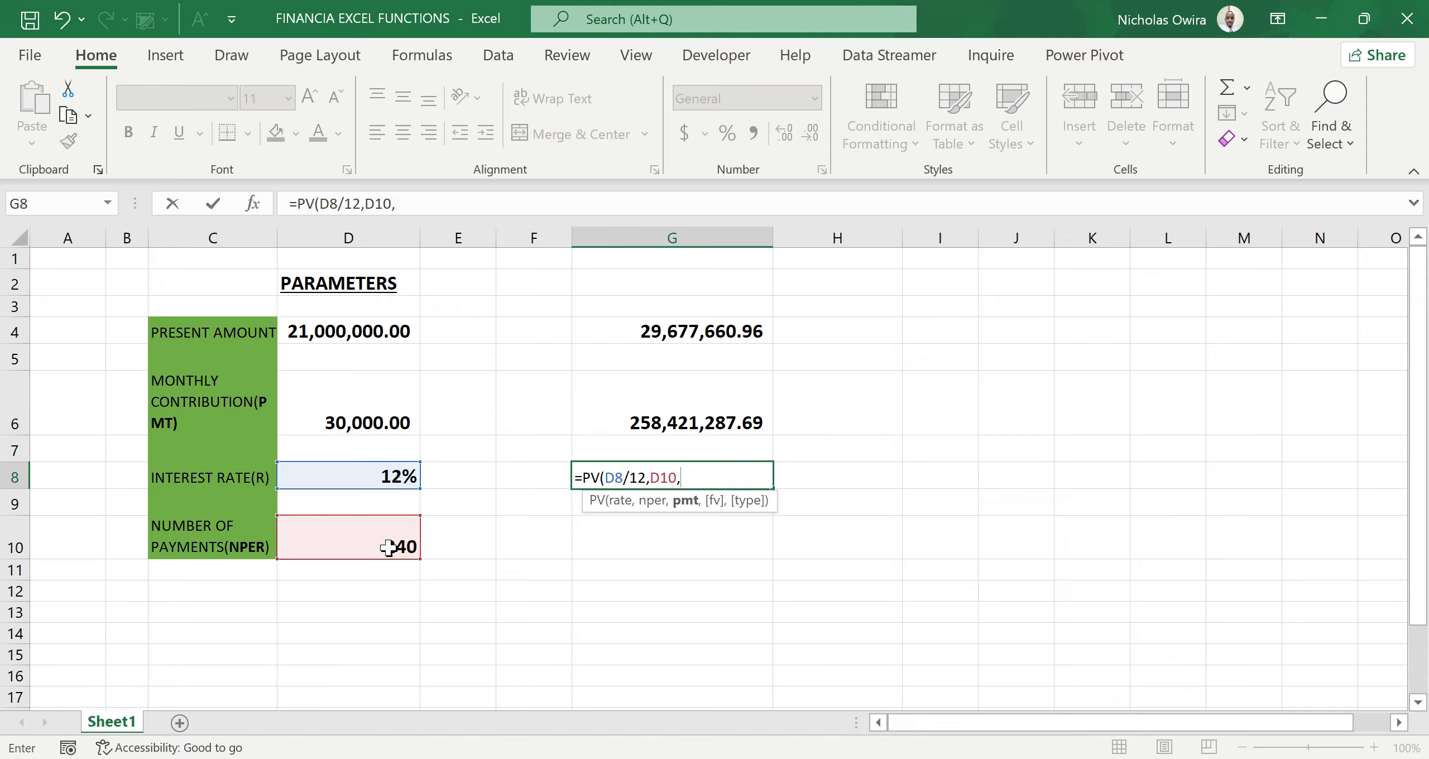
left_click(393, 420)
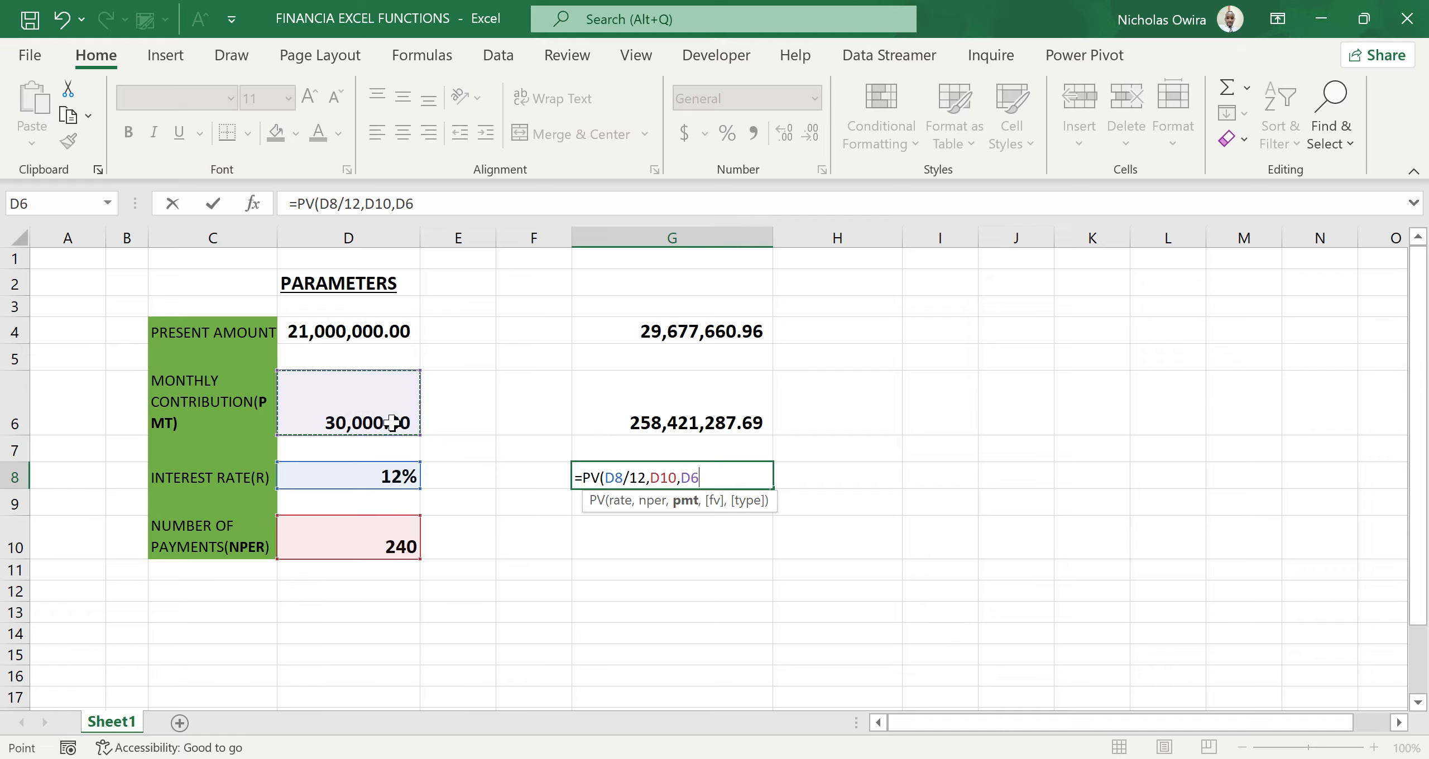
left_click(683, 478)
type("-D6")
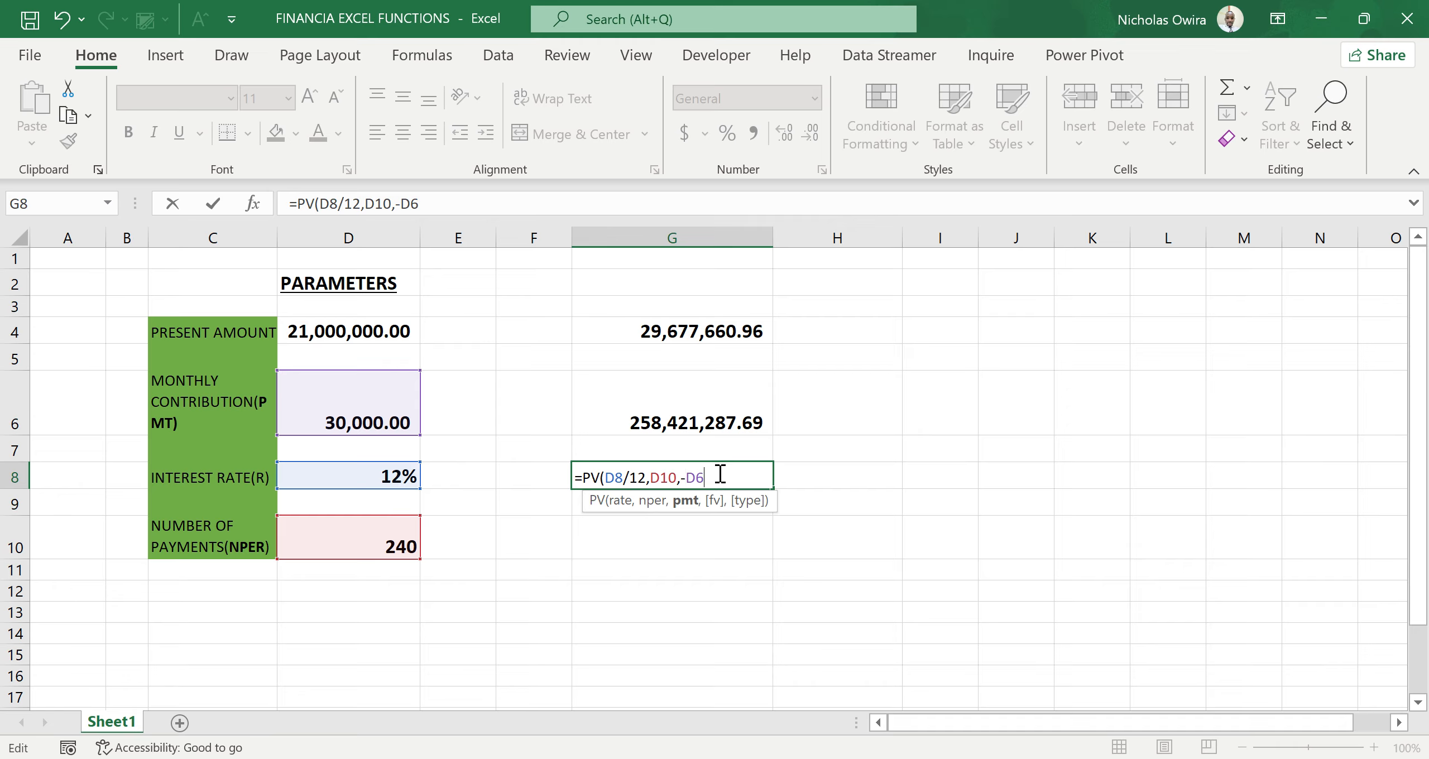
type(")")
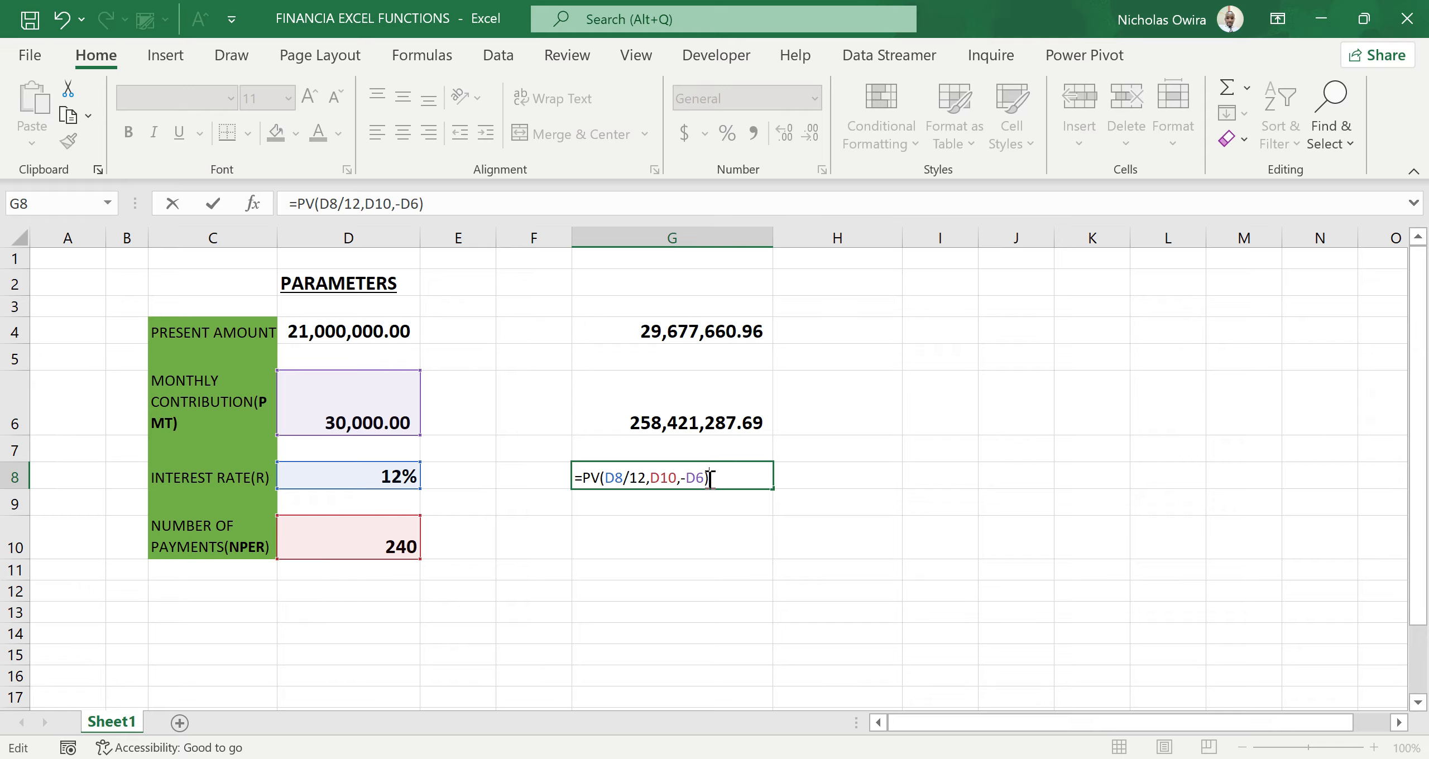
key("Return")
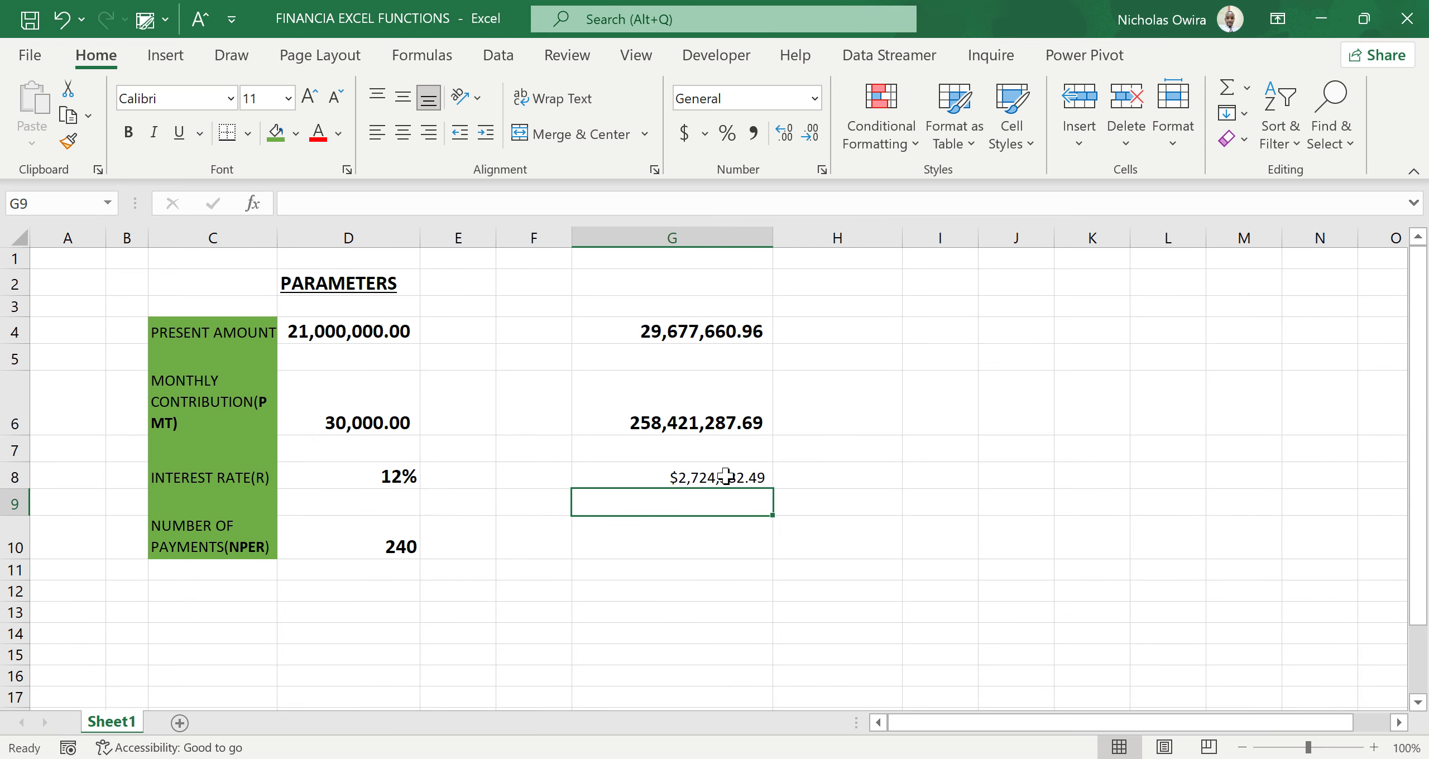
Format the present value in cell G8 as a number with comma style and no currency symbol
left_click(720, 477)
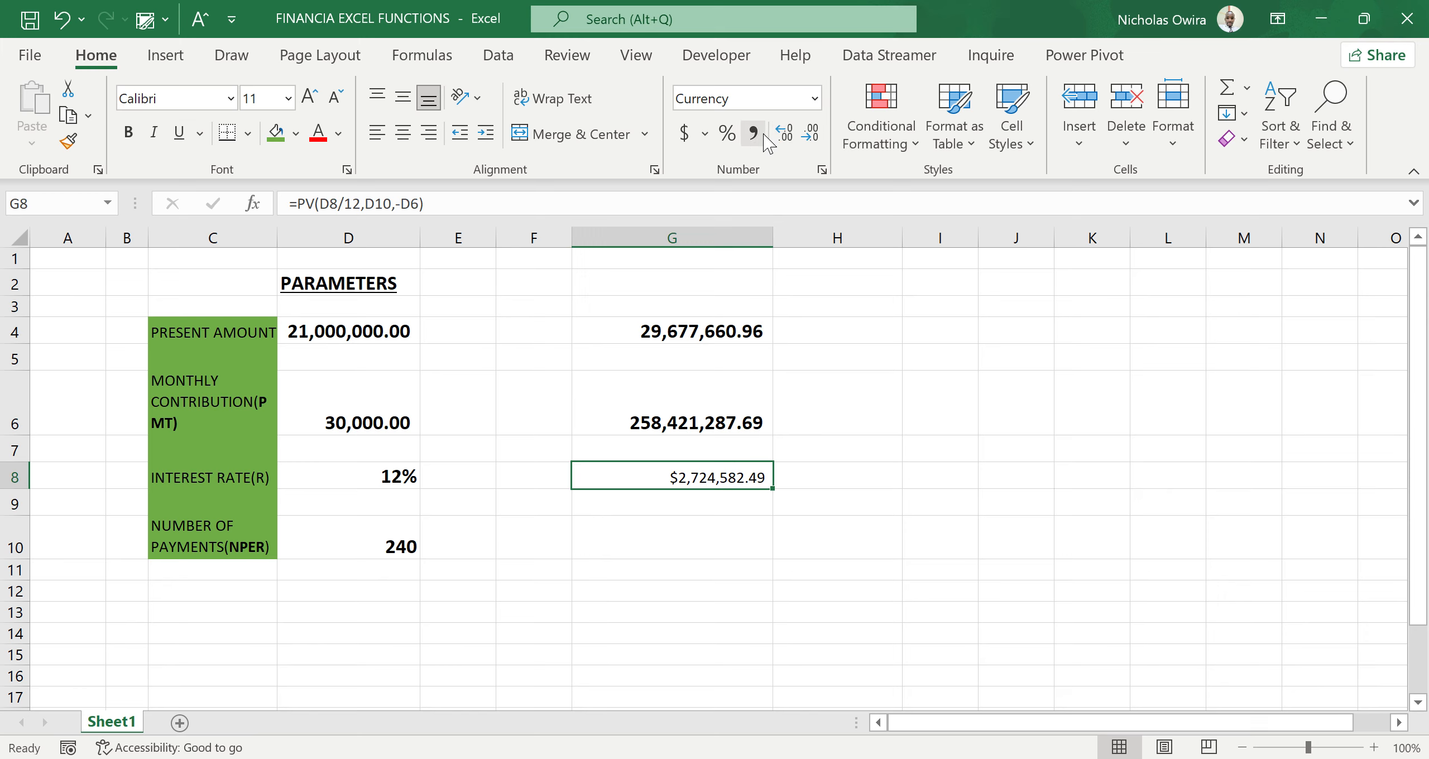
left_click(816, 100)
left_click(727, 211)
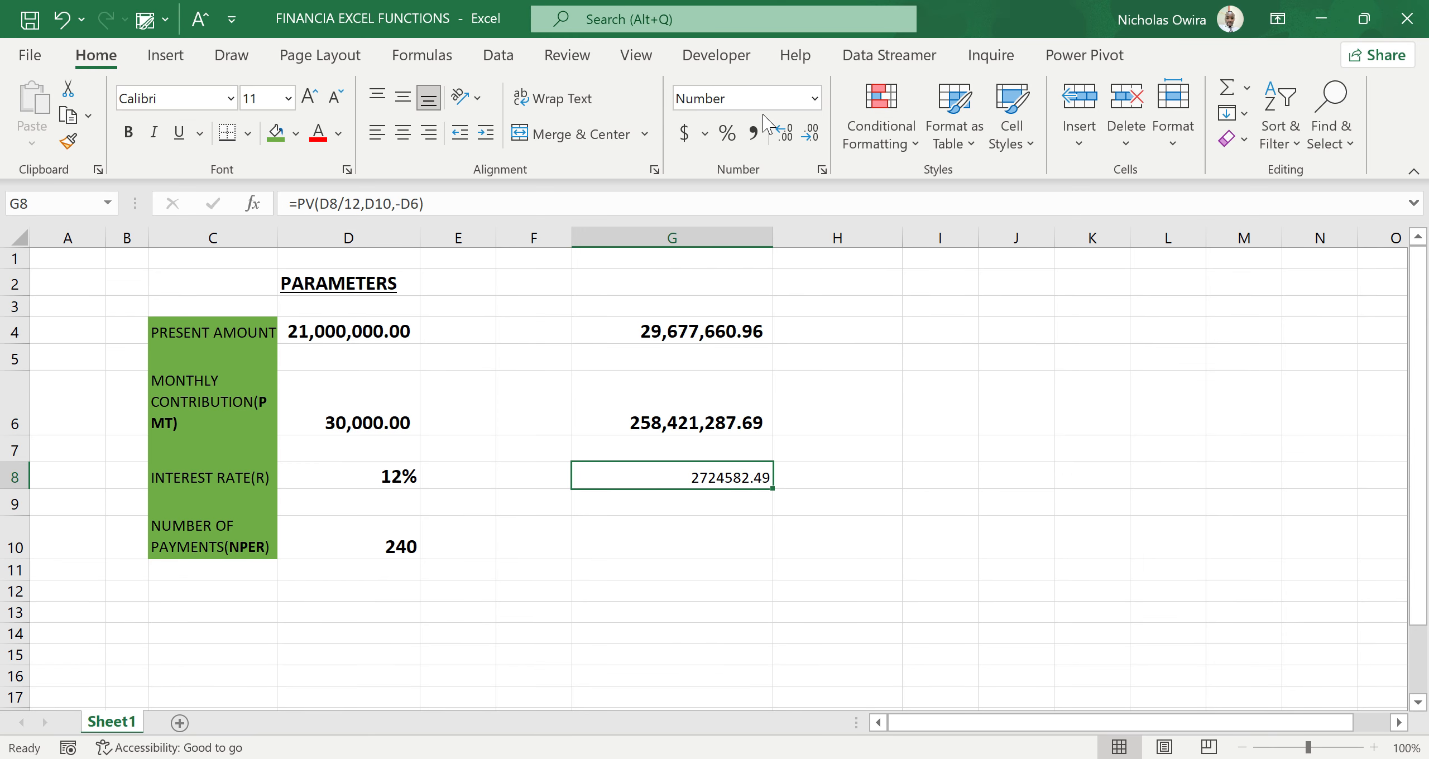
left_click(754, 133)
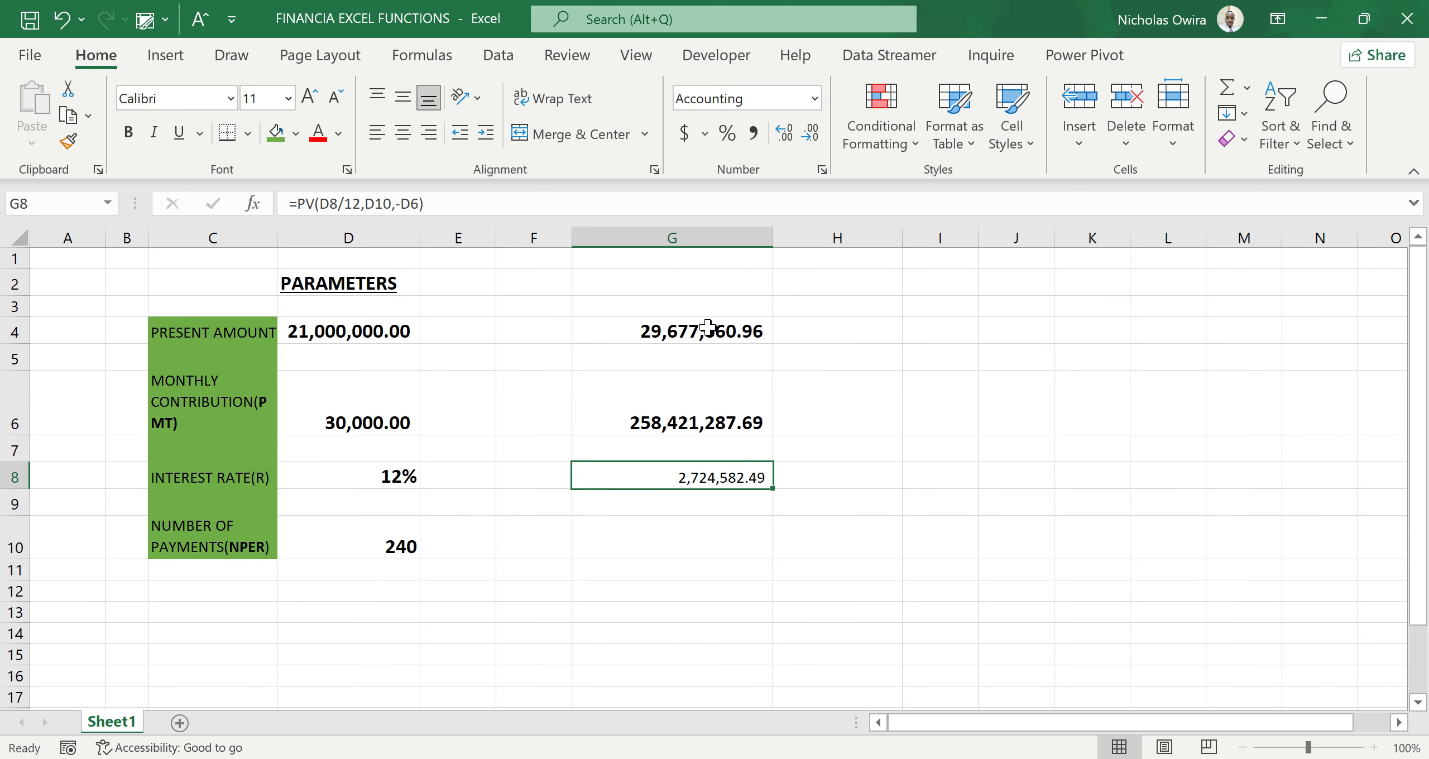
Copy the formatting of cell G6 onto the present value in cell G8 with Format Painter
left_click(703, 411)
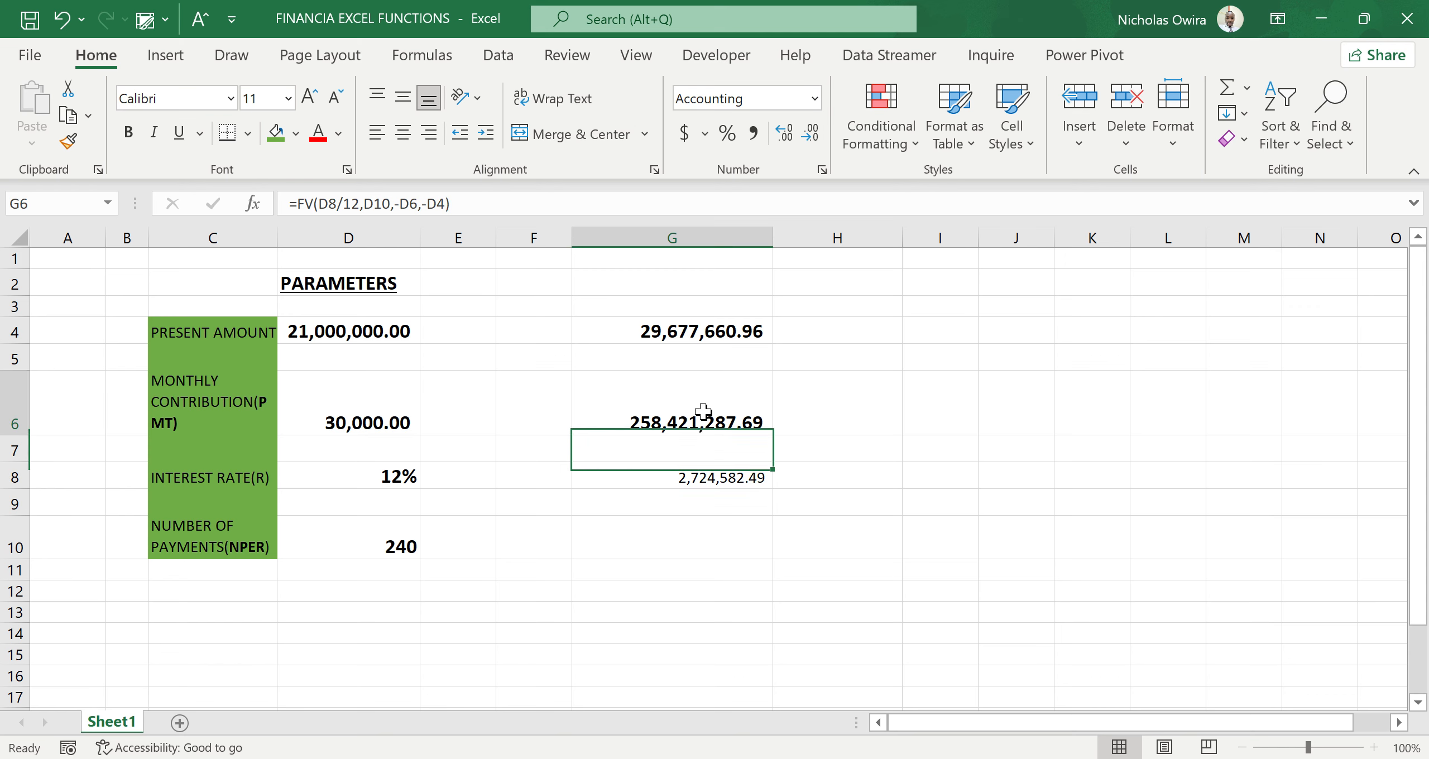
left_click(68, 141)
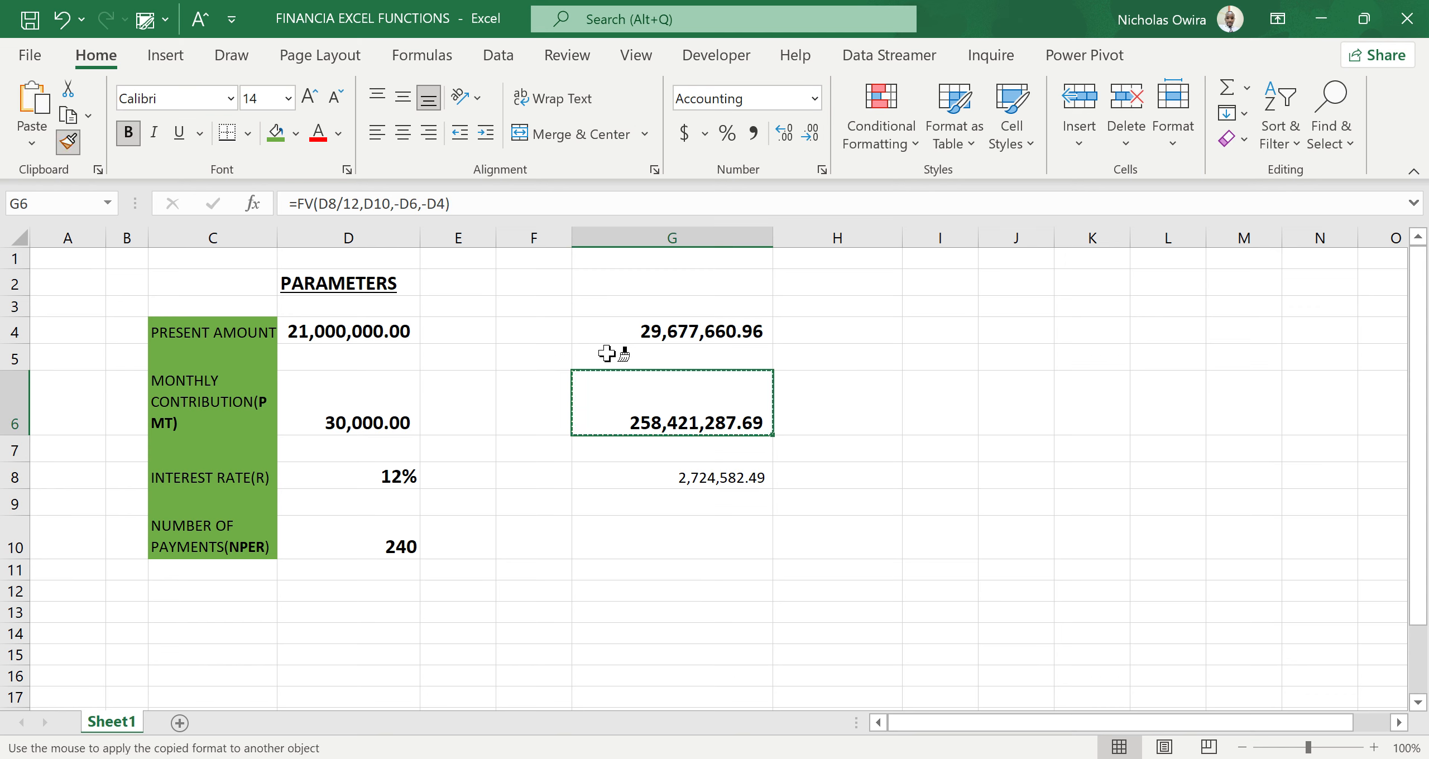
left_click(711, 479)
left_click(688, 508)
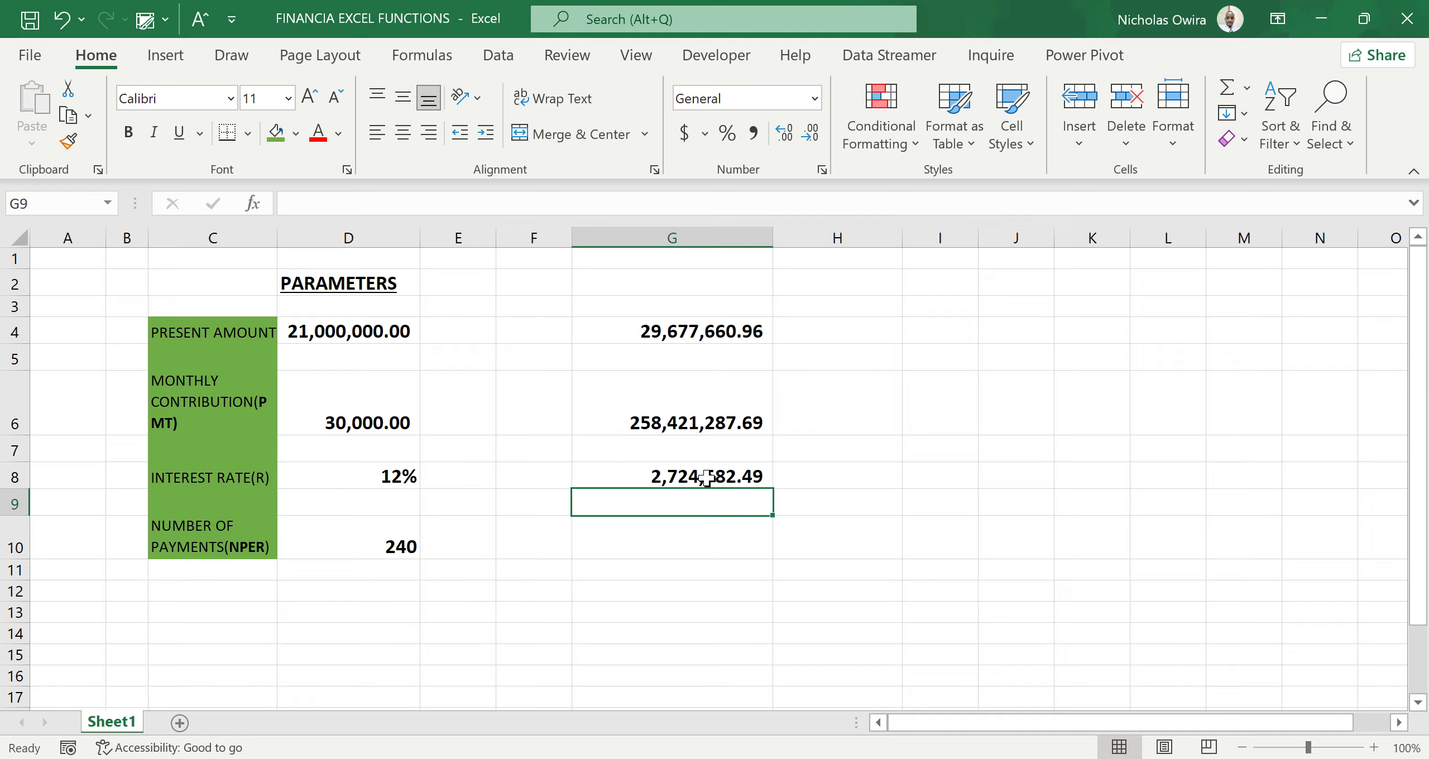
left_click(707, 479)
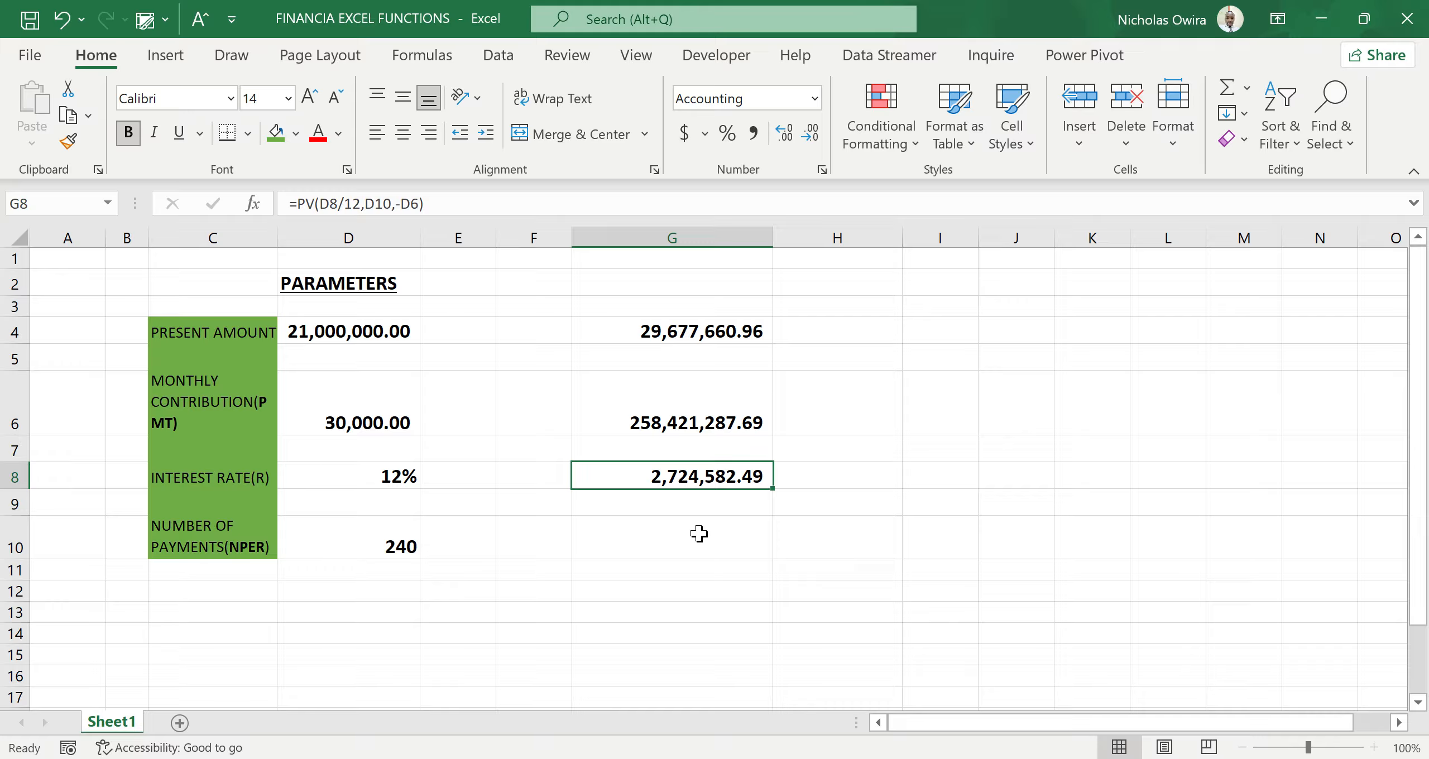
Switch to Calculator and compute the compound growth factor 1.01 raised to the power of 240
left_click(826, 758)
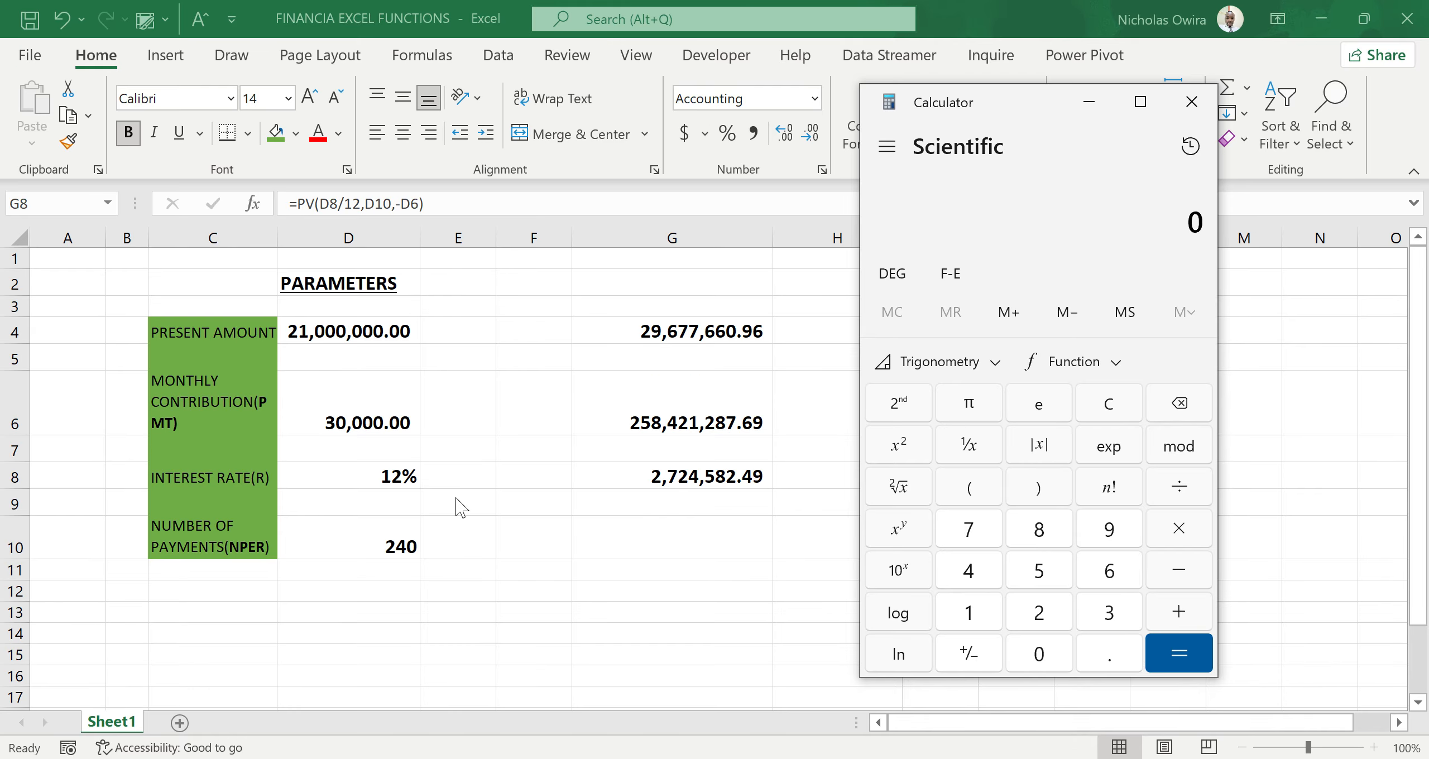
left_click(973, 612)
left_click(1096, 656)
left_click(1043, 654)
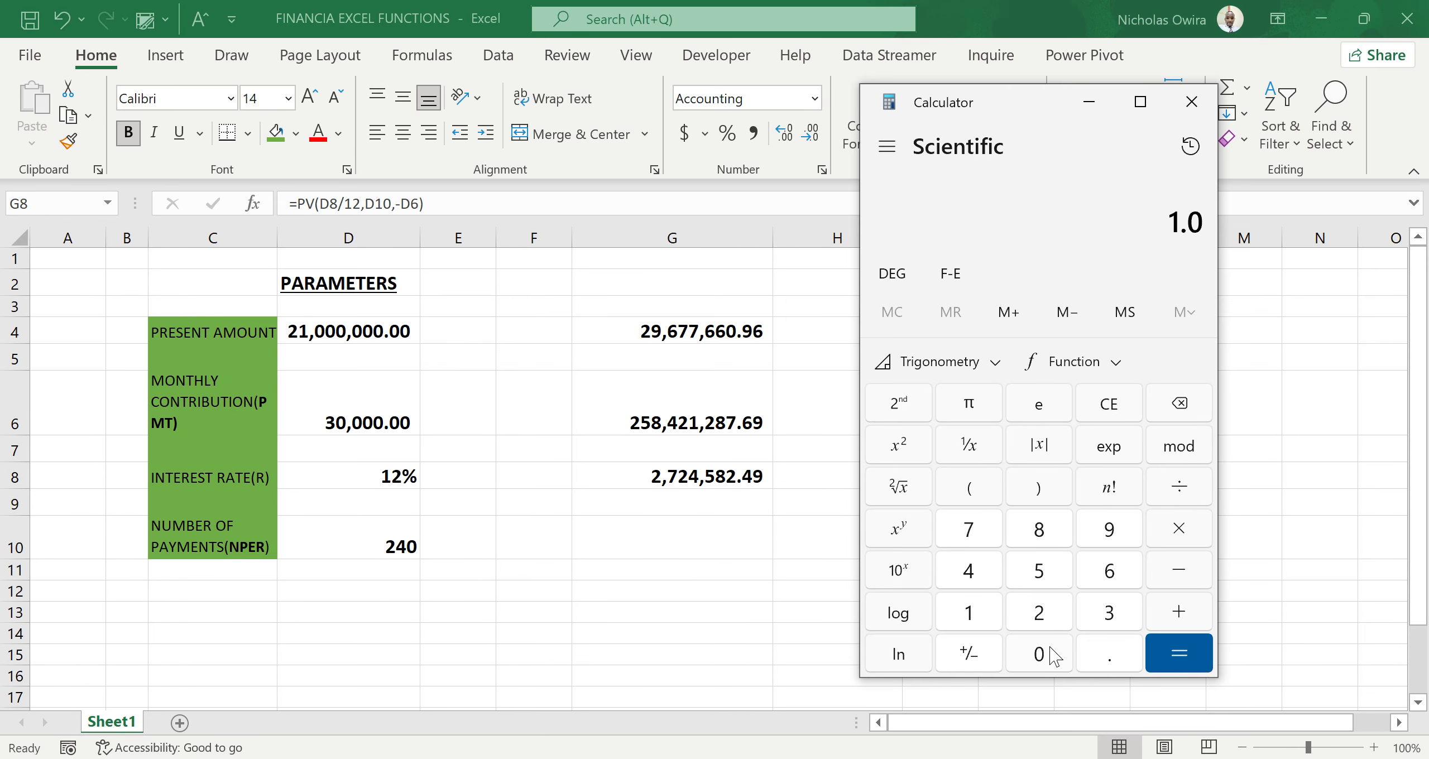
left_click(973, 614)
left_click(899, 527)
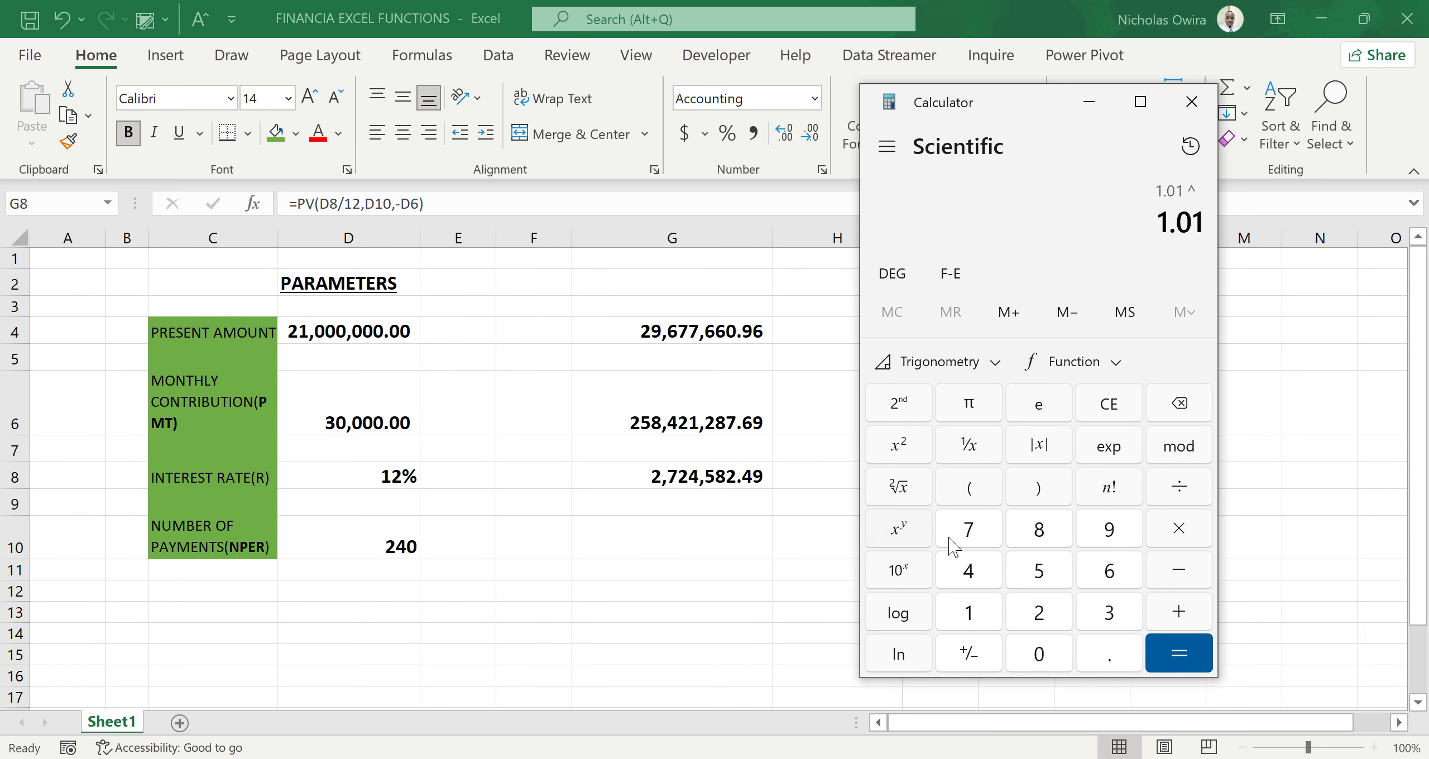
left_click(1043, 611)
left_click(990, 580)
left_click(1053, 654)
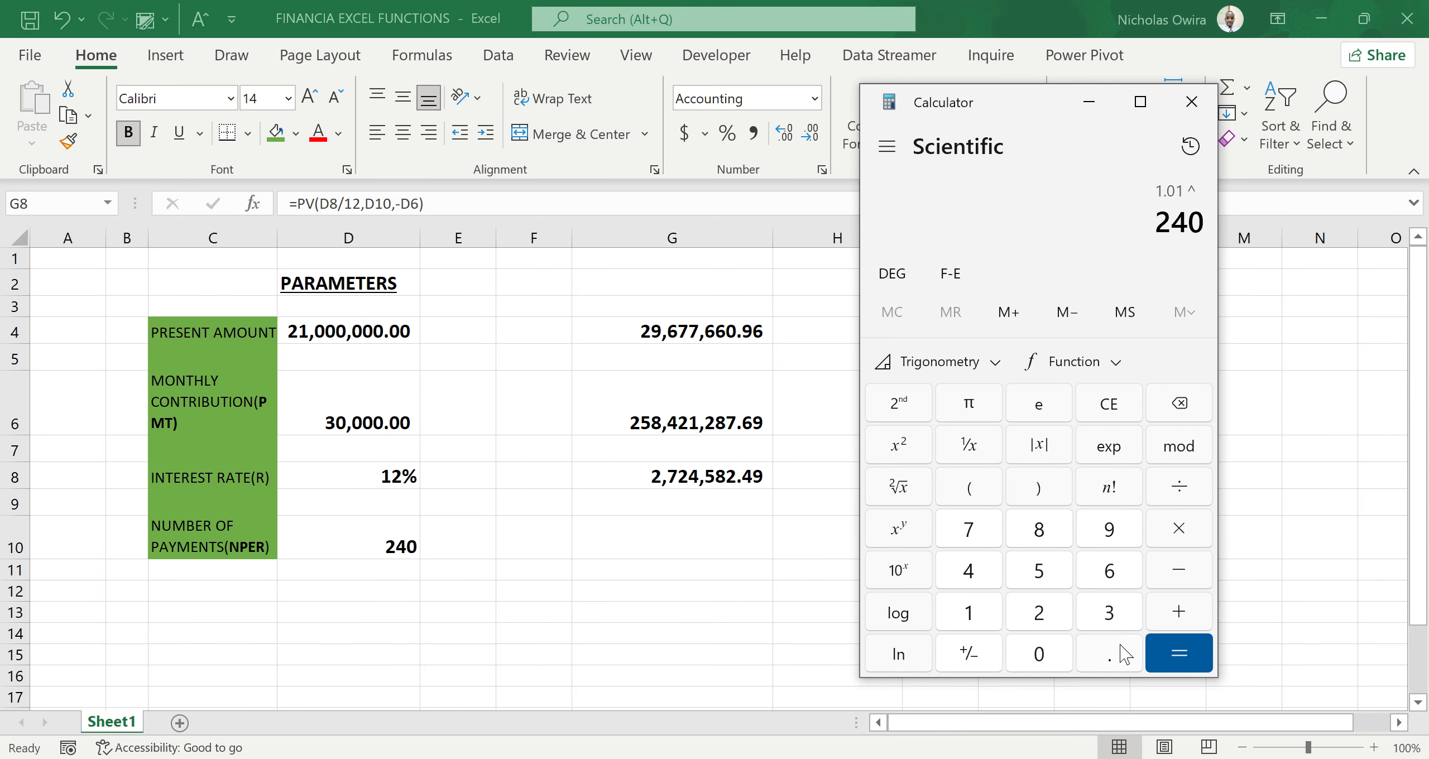
left_click(1162, 651)
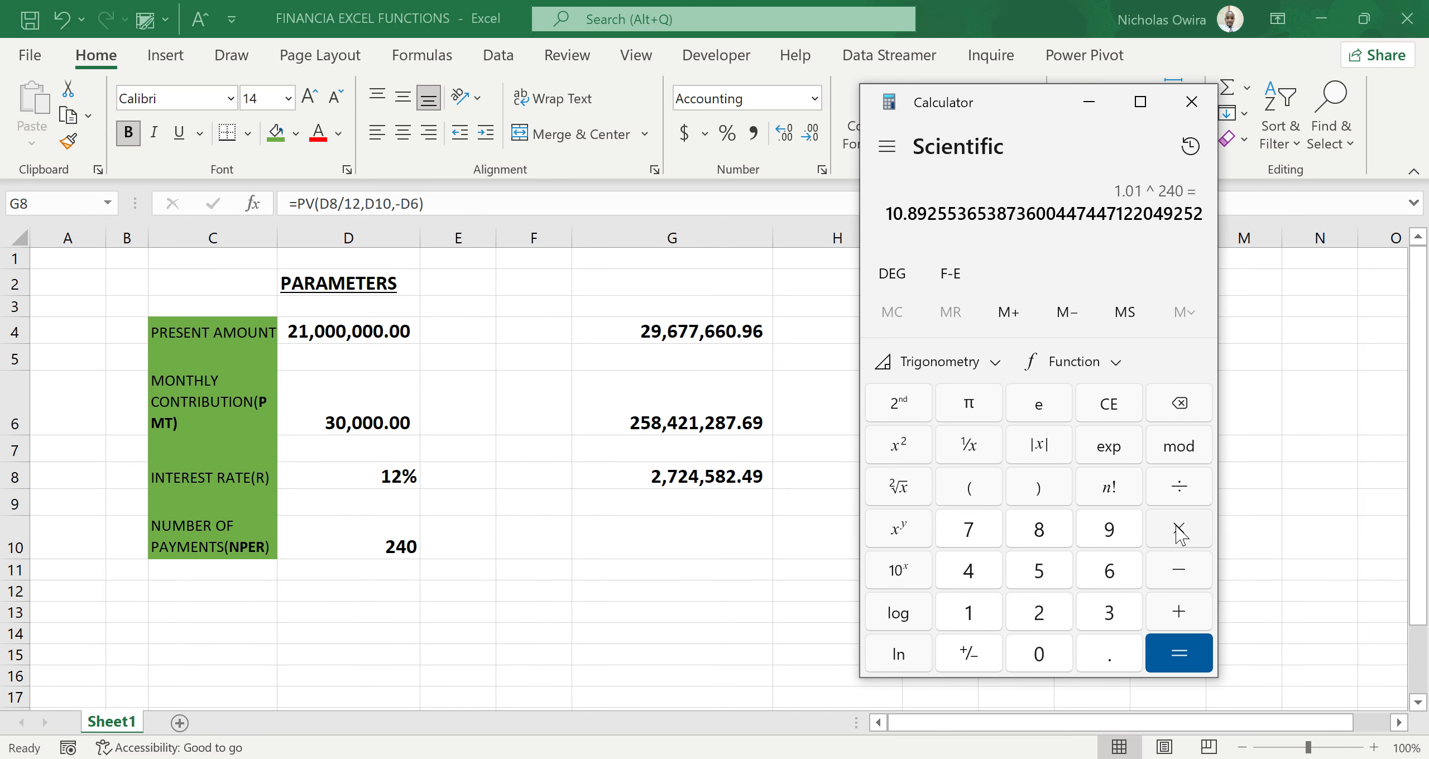
left_click(1041, 616)
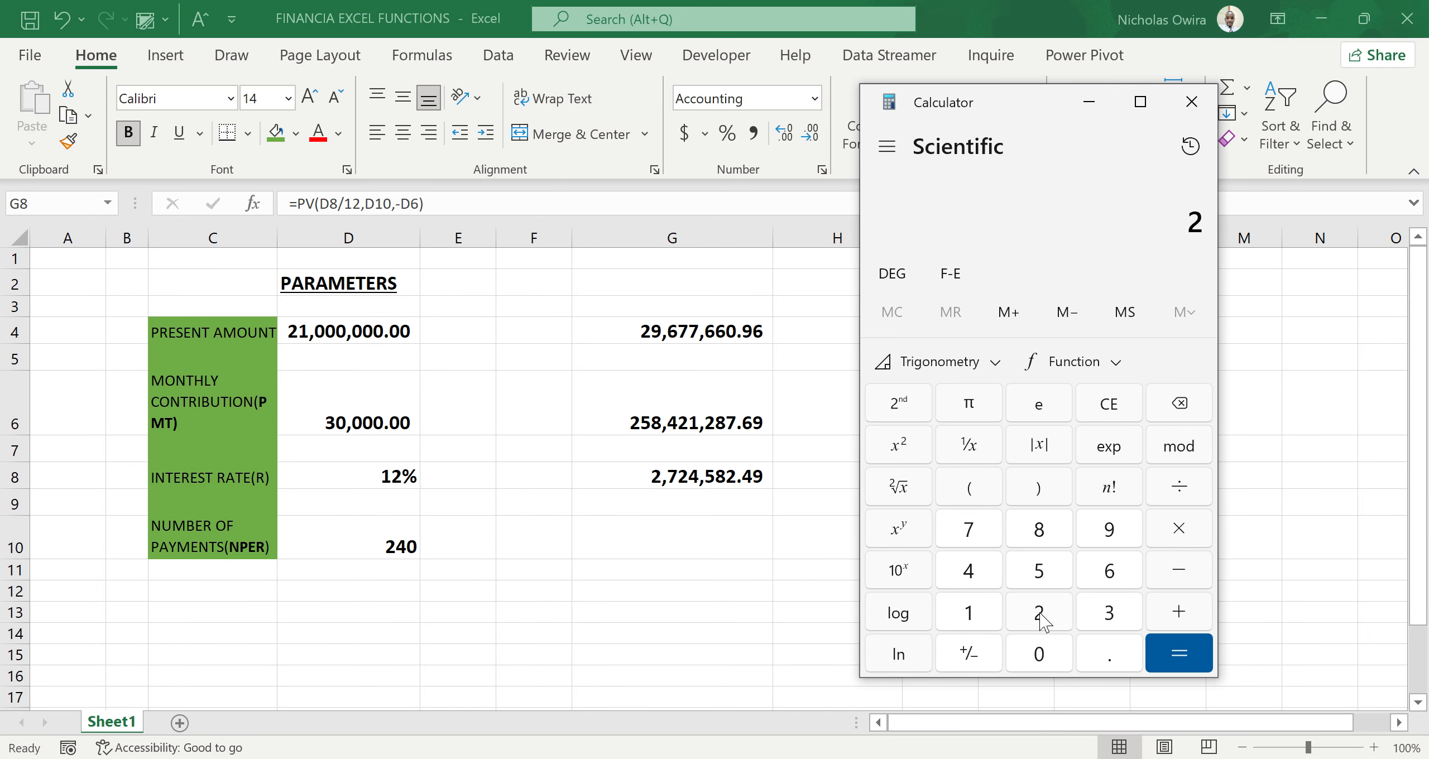
left_click(974, 613)
left_click(1108, 404)
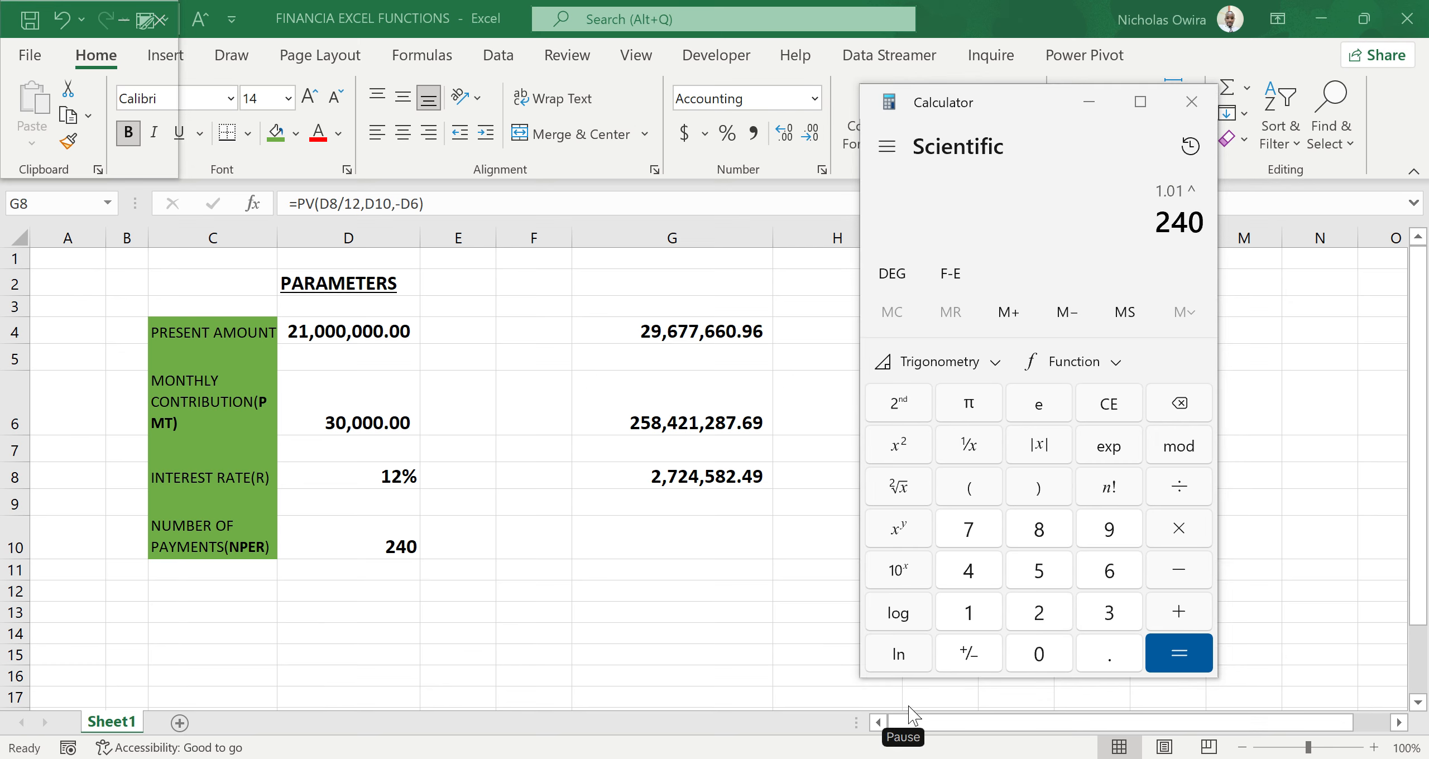
Evaluate 1.01 ^ 240 in Calculator, multiply it by the present value 2,724,582.49 to check the future value, and return to the worksheet
left_click(1170, 643)
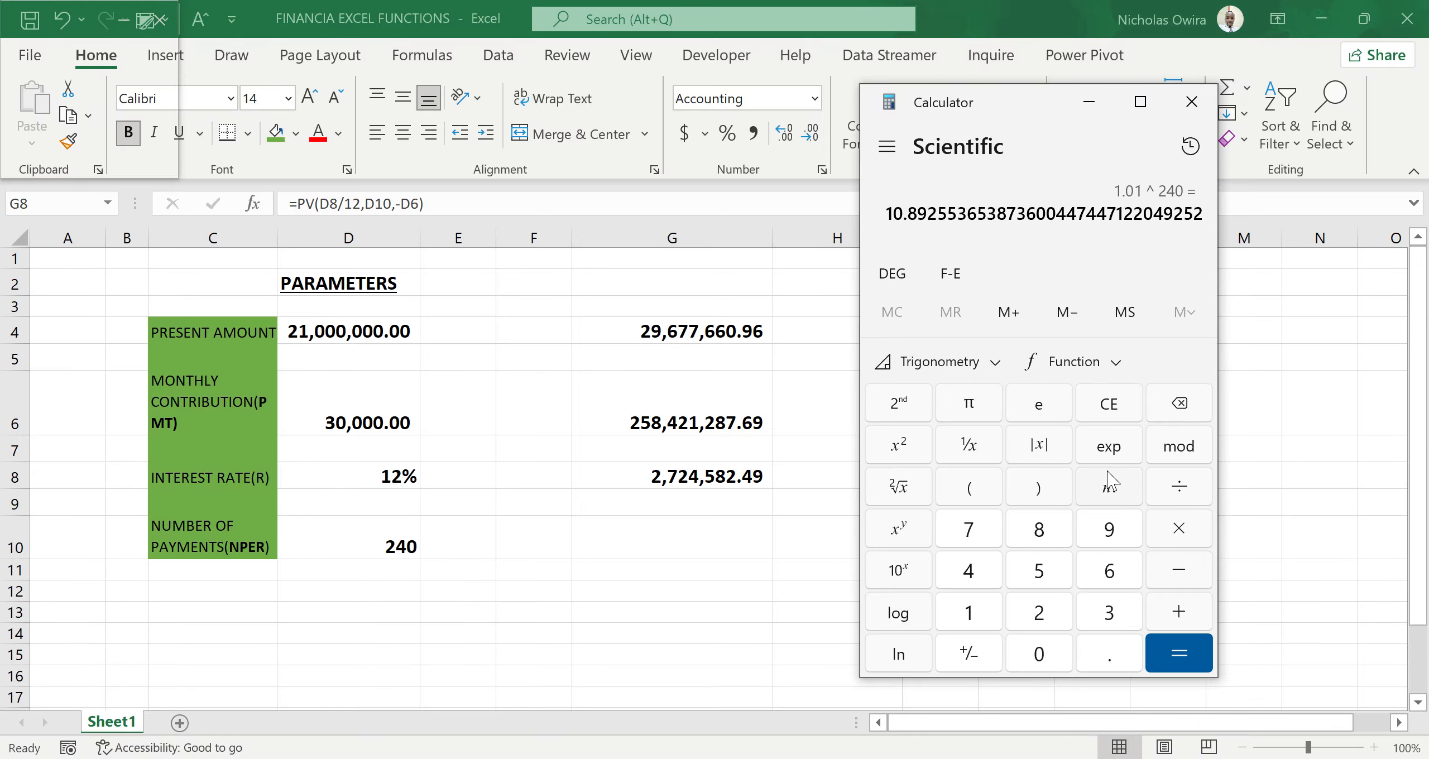
left_click(1180, 528)
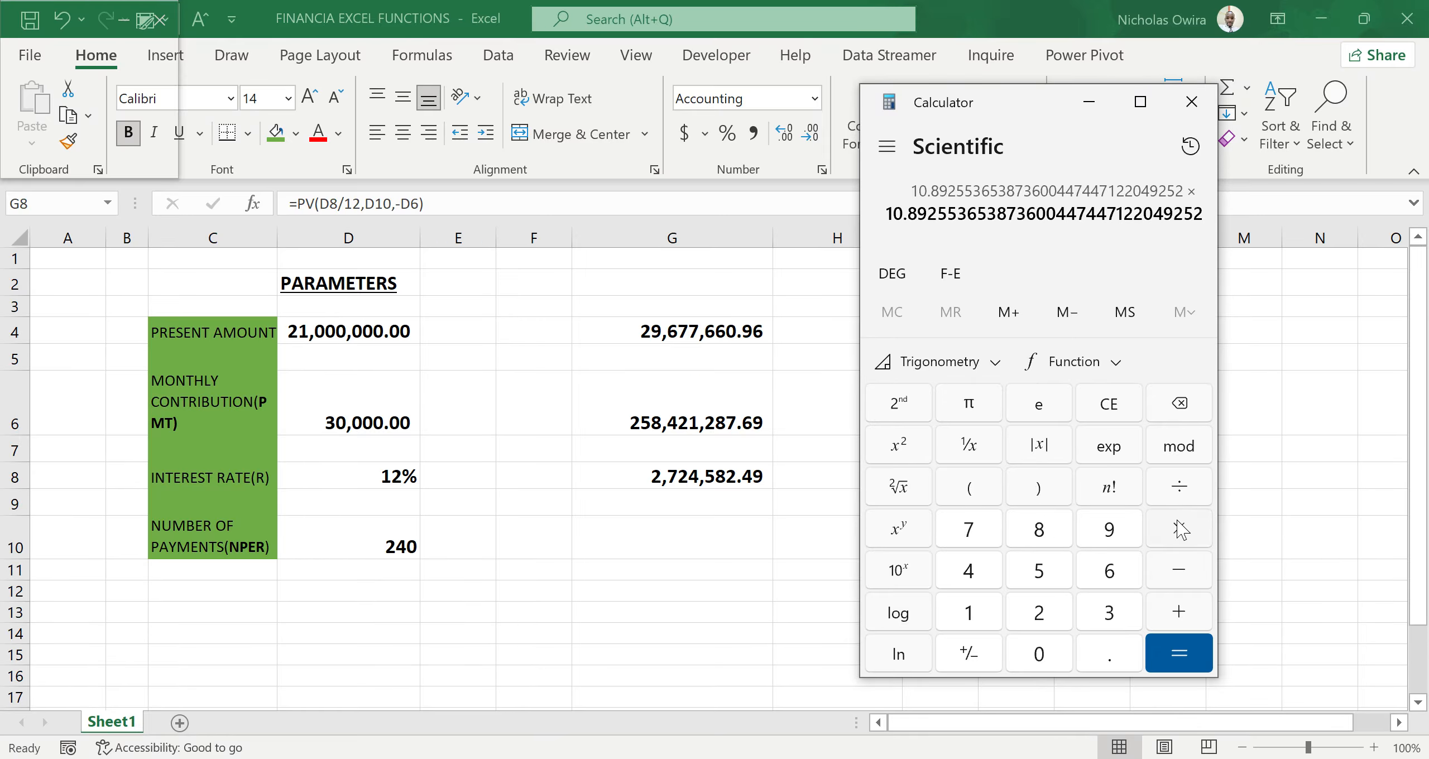
left_click(1037, 613)
left_click(973, 539)
left_click(1040, 614)
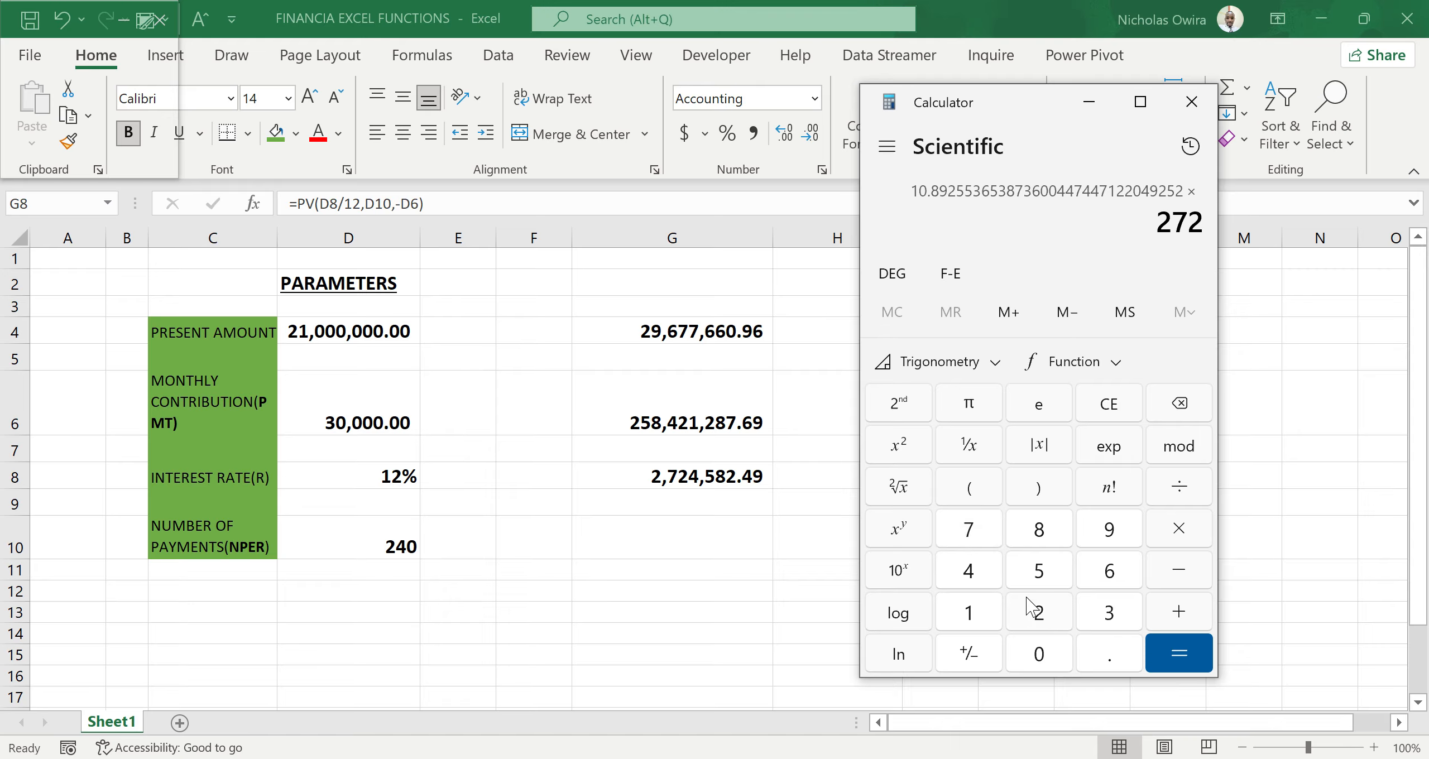
left_click(982, 580)
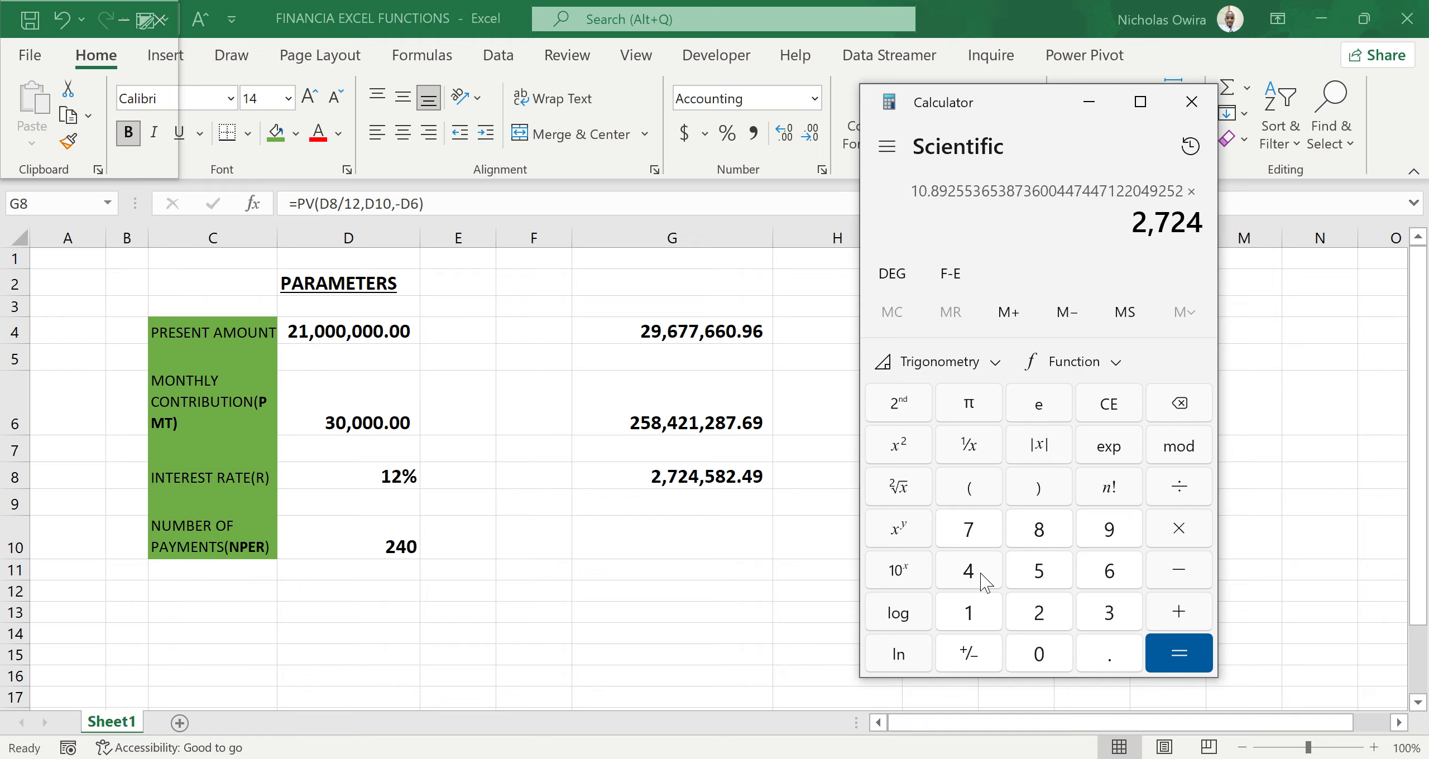
left_click(1038, 578)
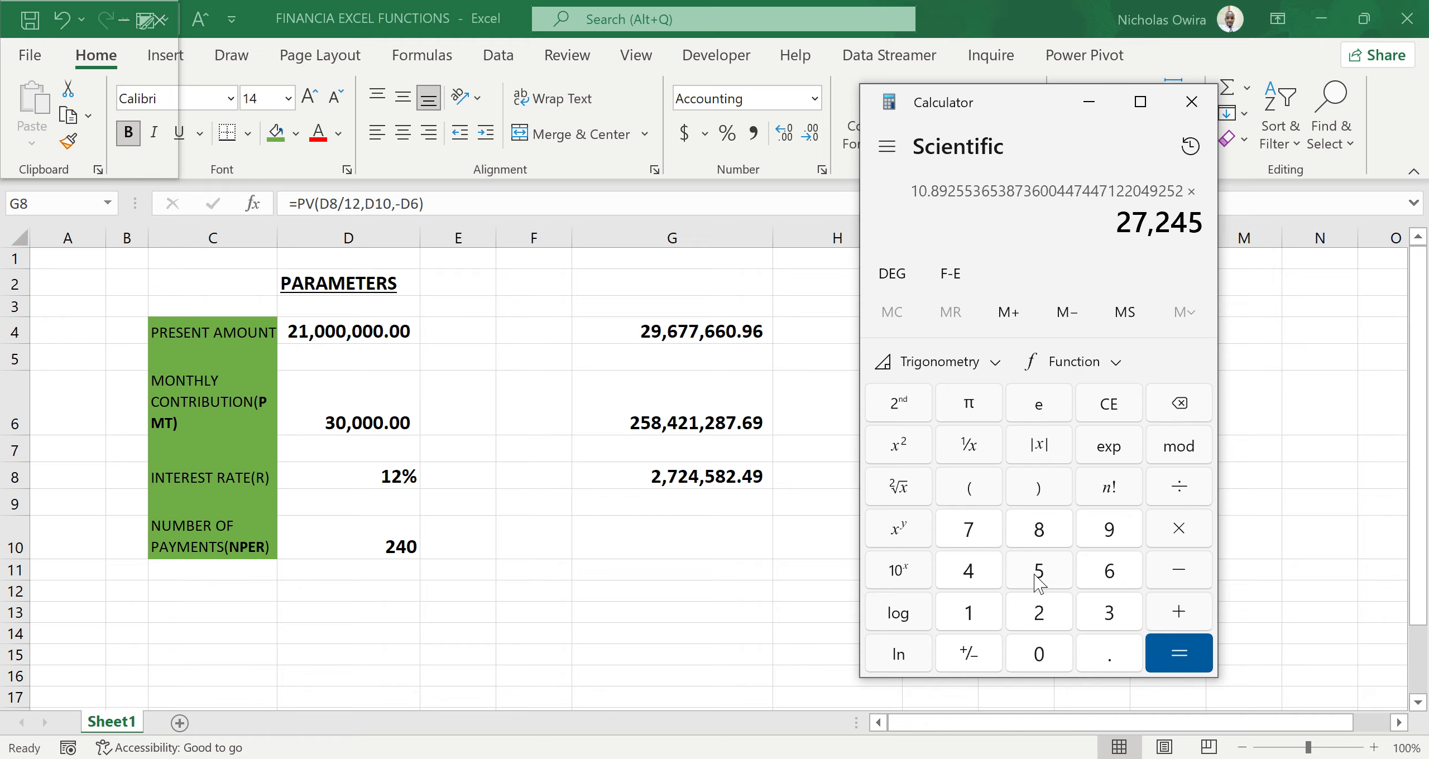
left_click(1039, 535)
left_click(1040, 611)
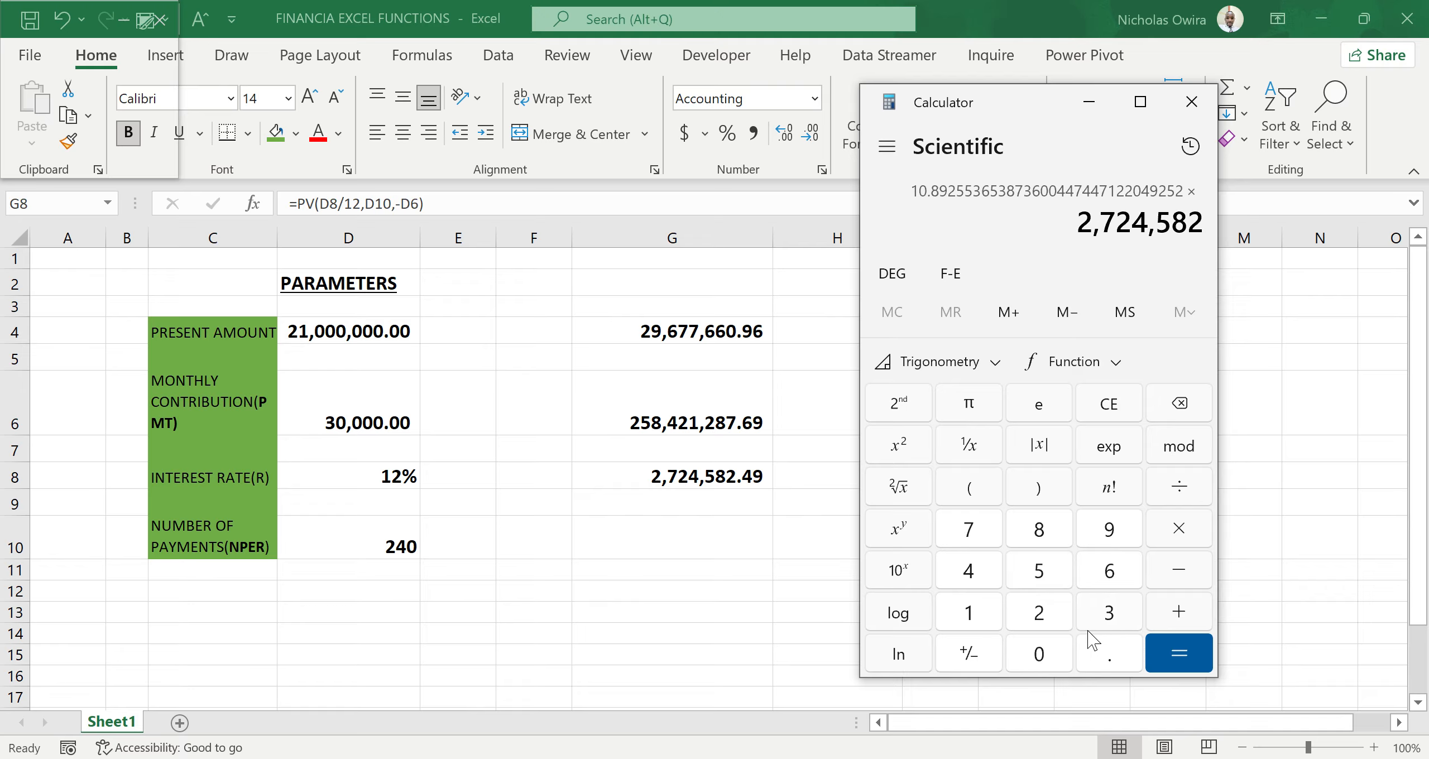
left_click(1112, 654)
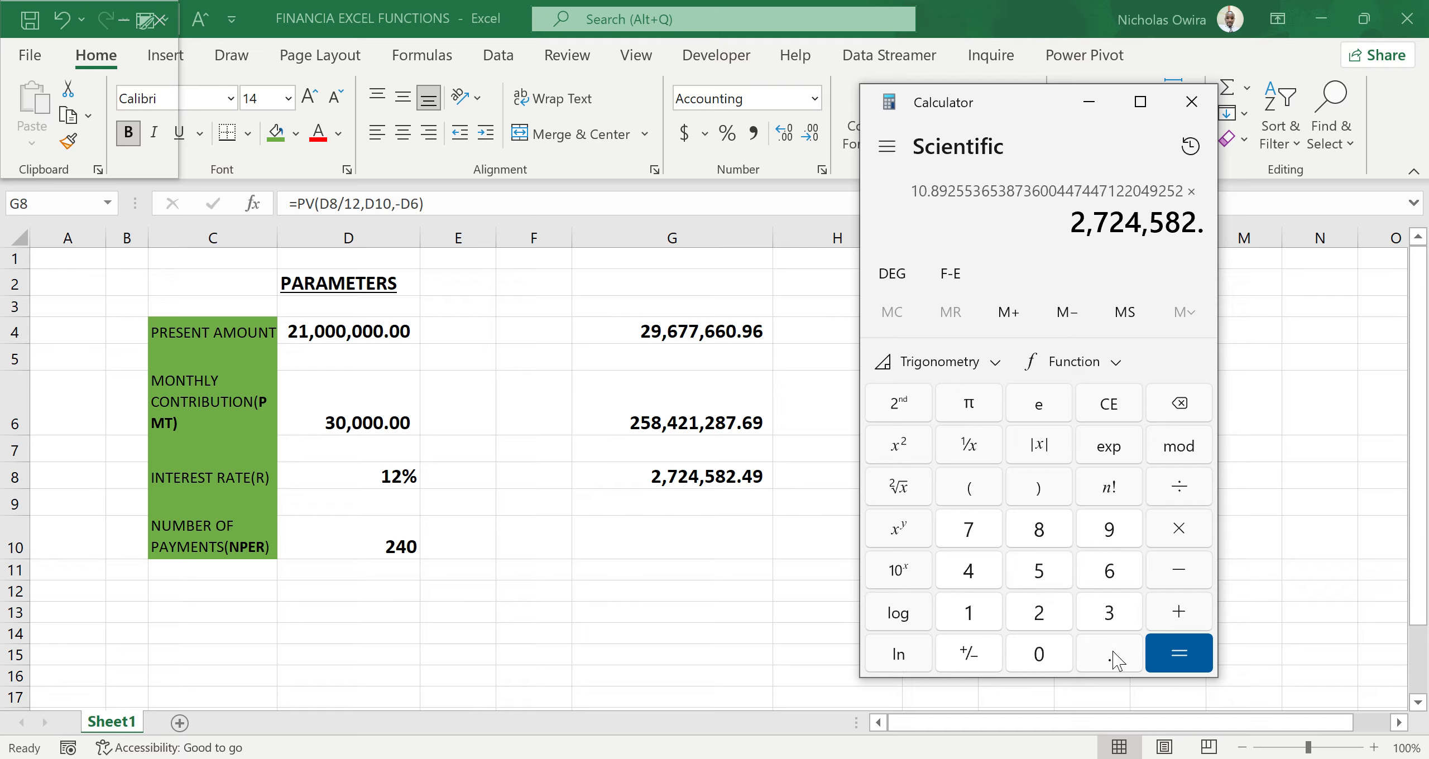
left_click(970, 568)
left_click(1112, 529)
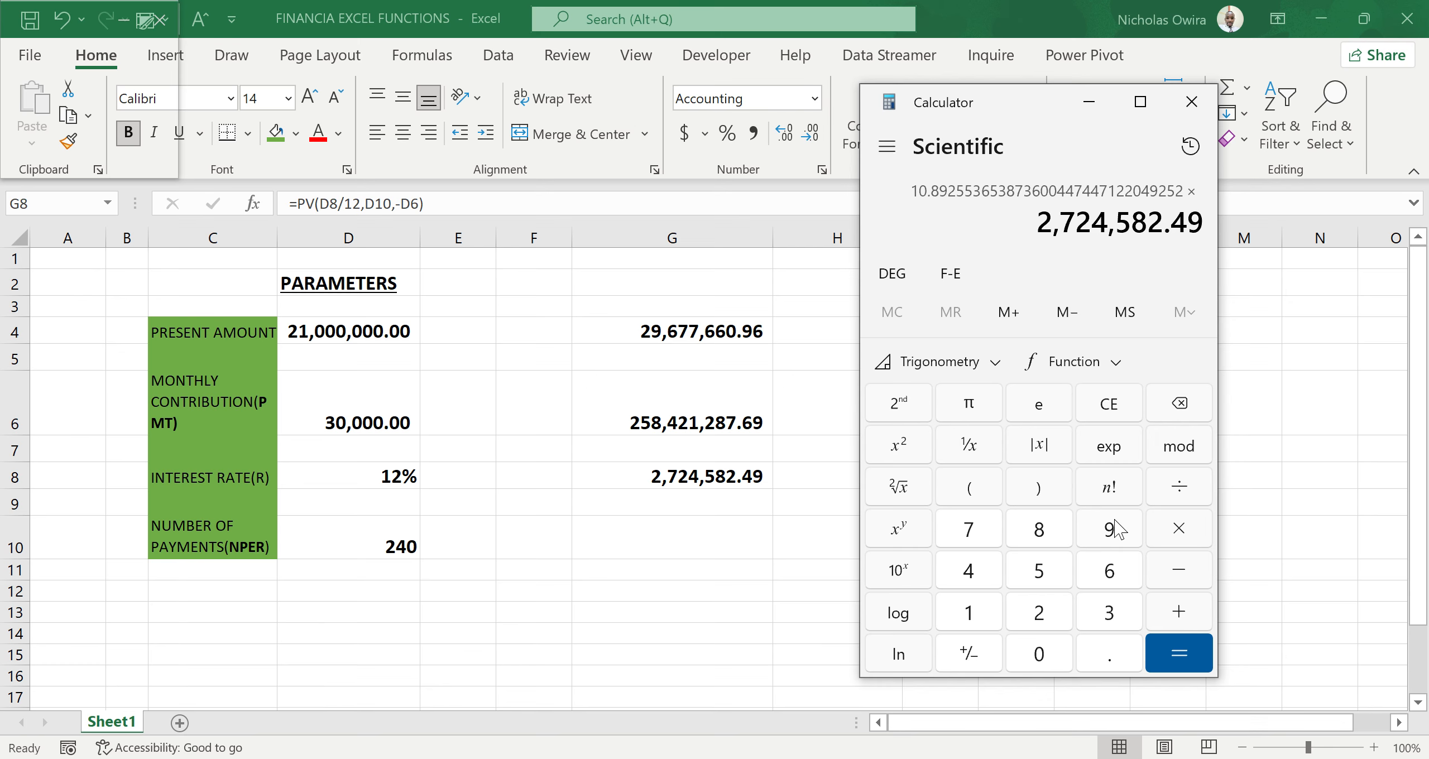
left_click(1175, 648)
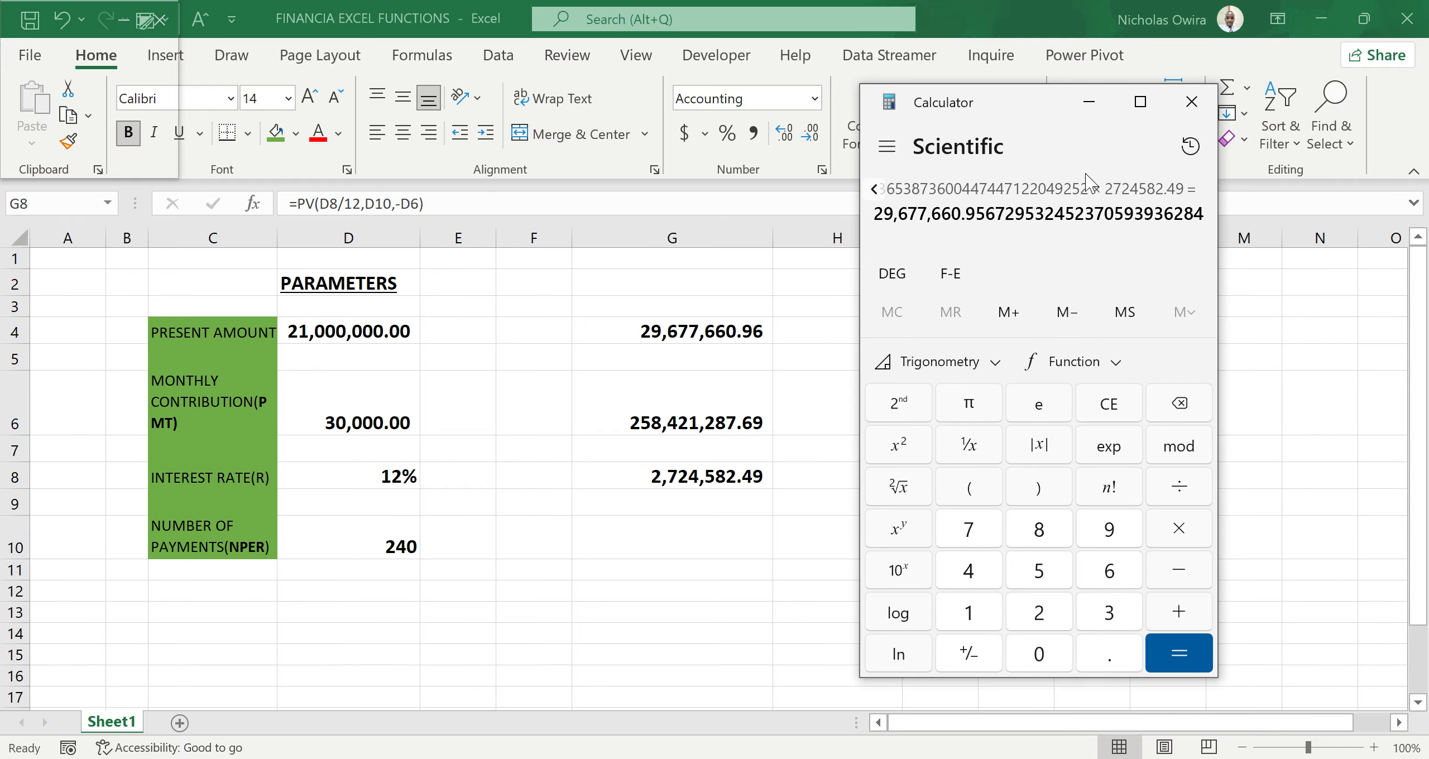
left_click(1088, 103)
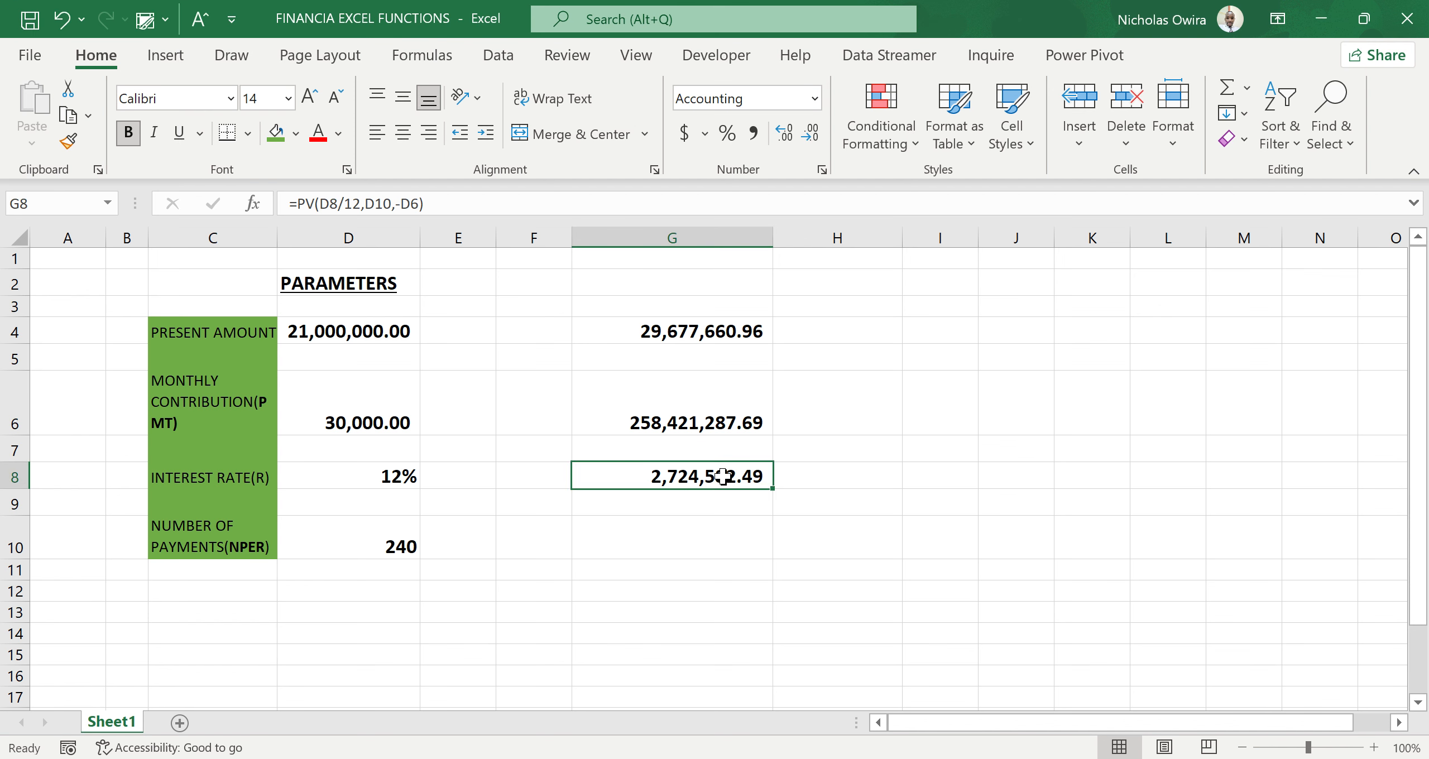
Add G6 as the future value argument of the formula in cell G8, making it =PV(D8/12,D10,-D6,G6)
double_click(728, 479)
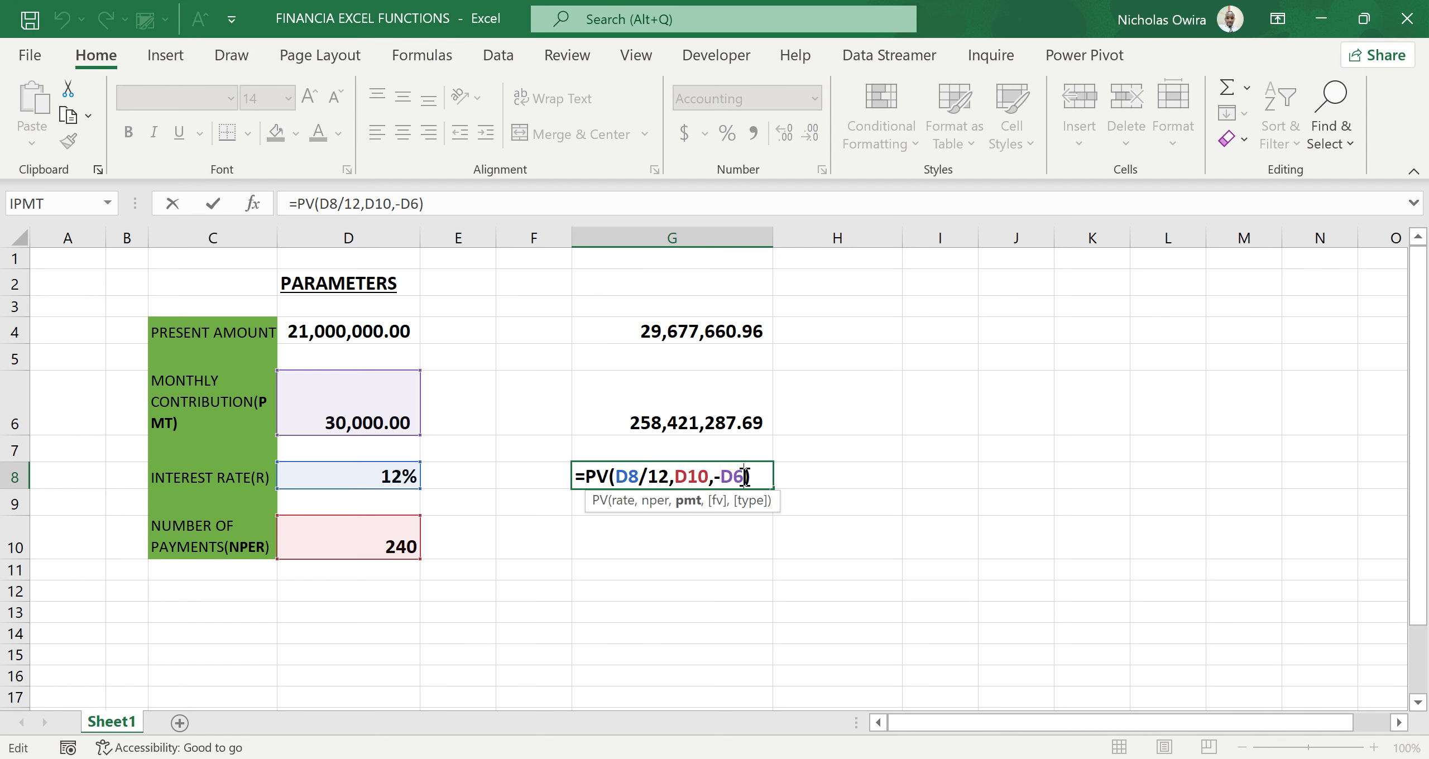
type(",")
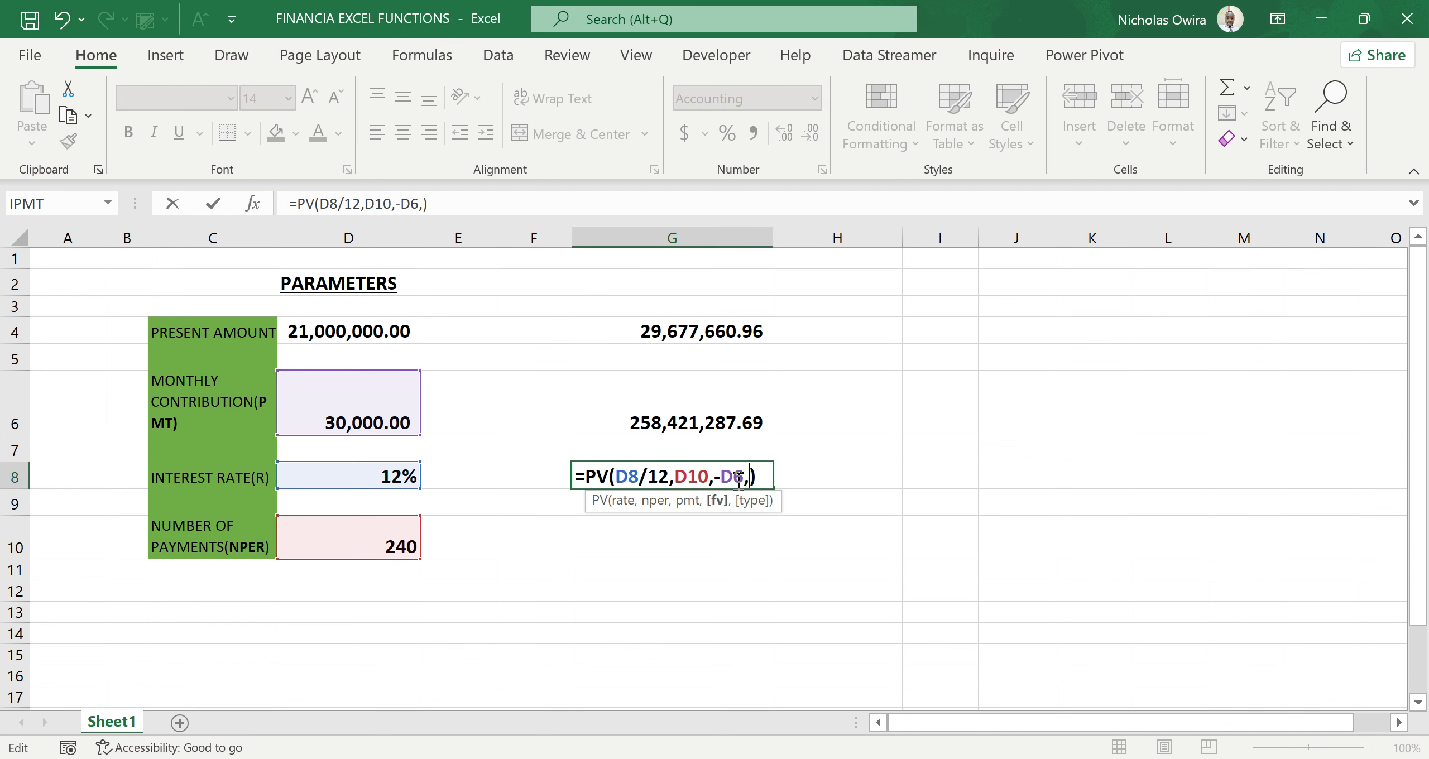
left_click(699, 418)
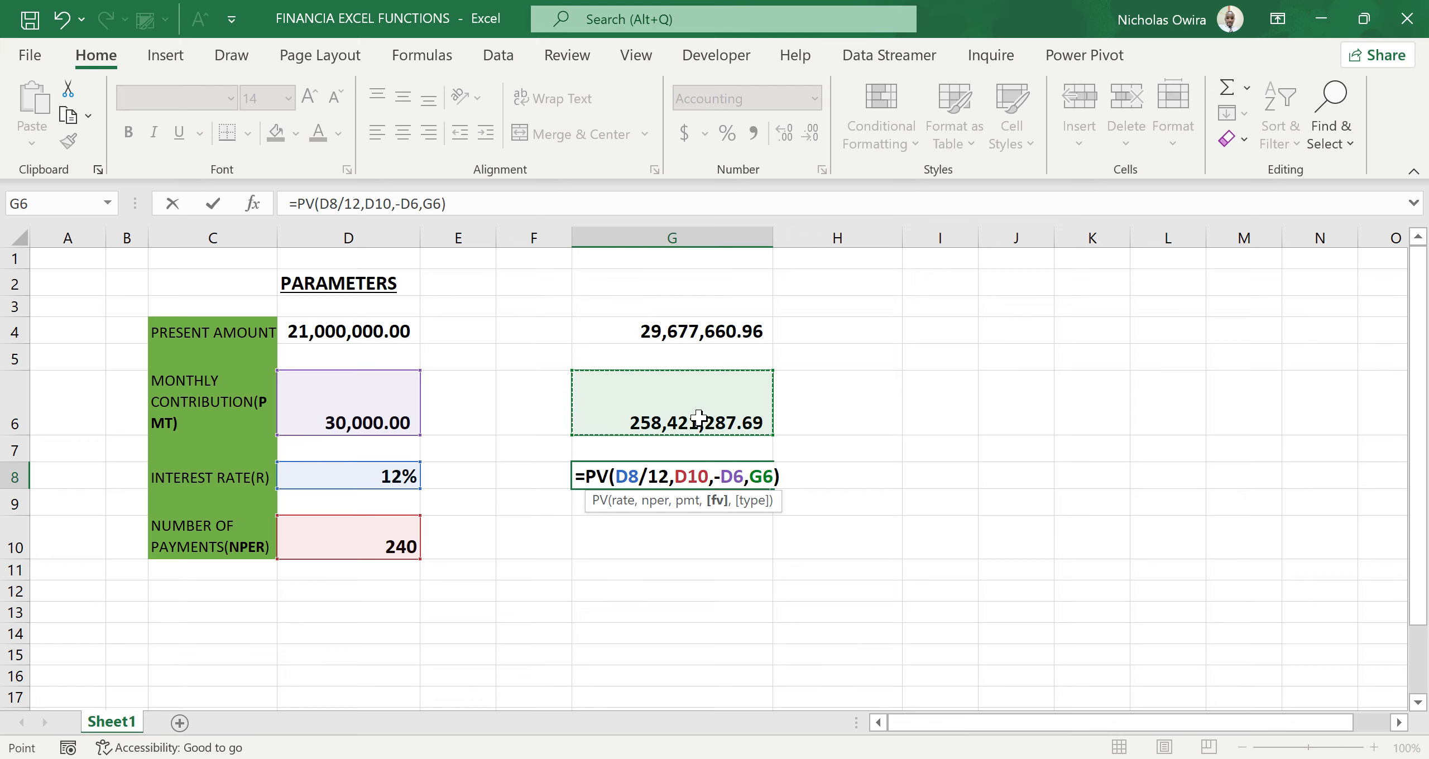
key("Return")
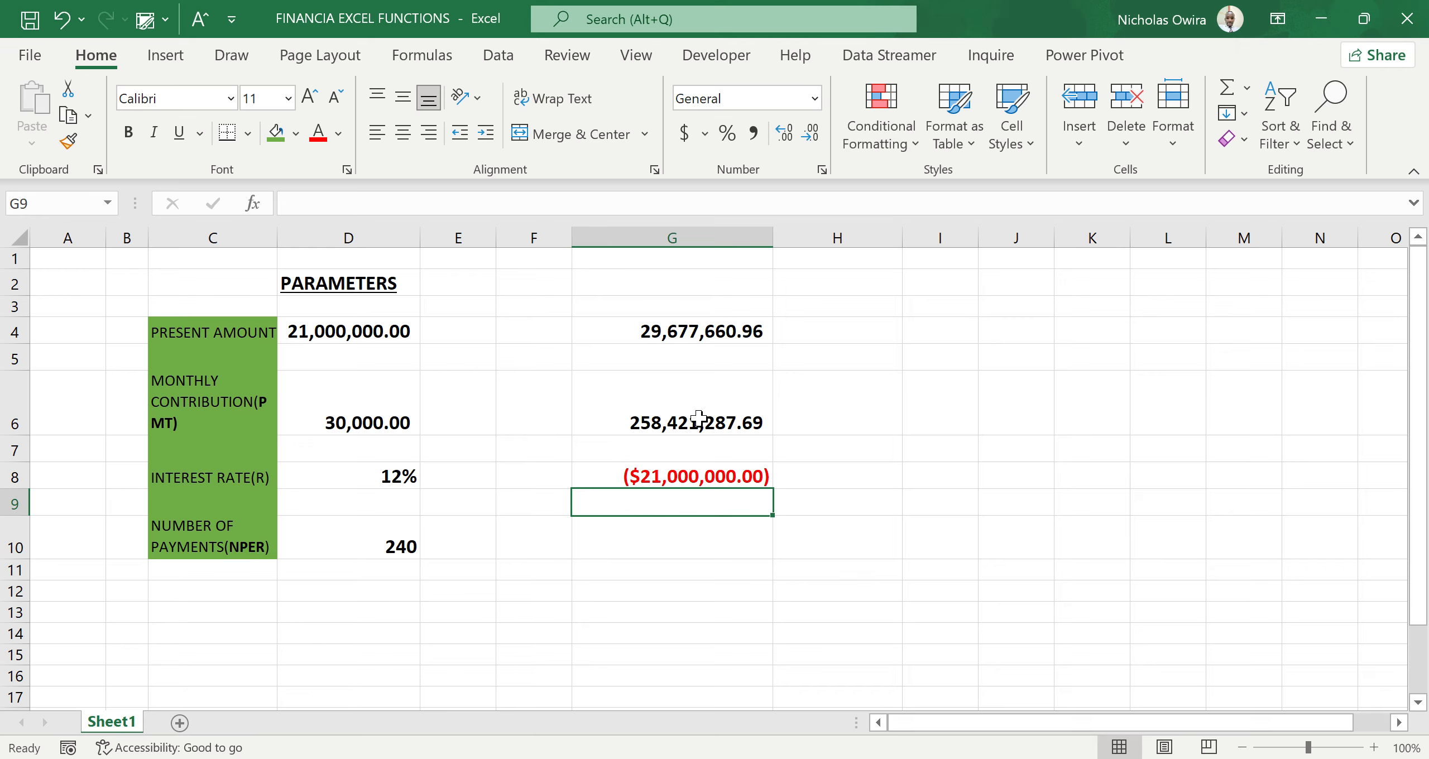
Try a negative future value argument in cell G8 by changing the formula to =PV(D8/12,D10,-D6,-G6)
double_click(722, 480)
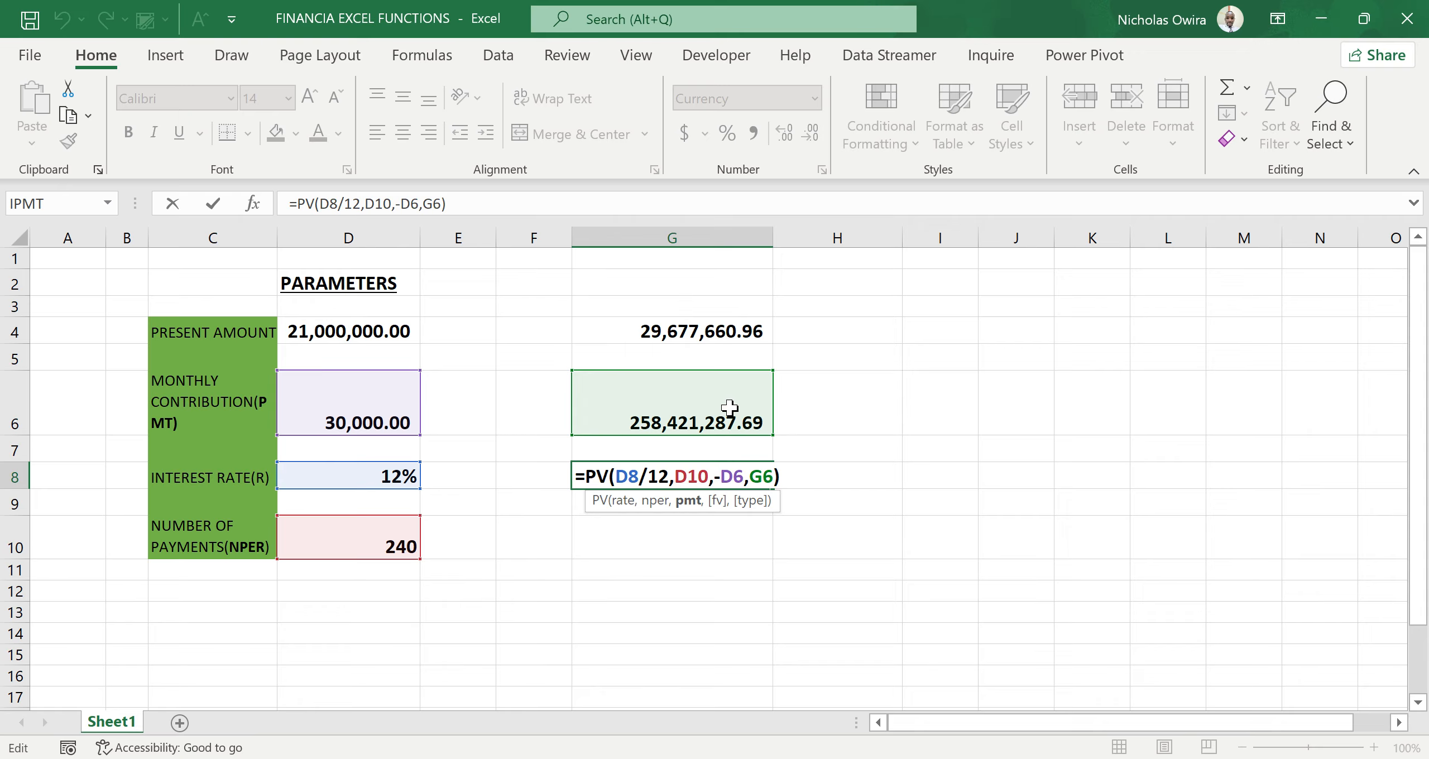
key("Return")
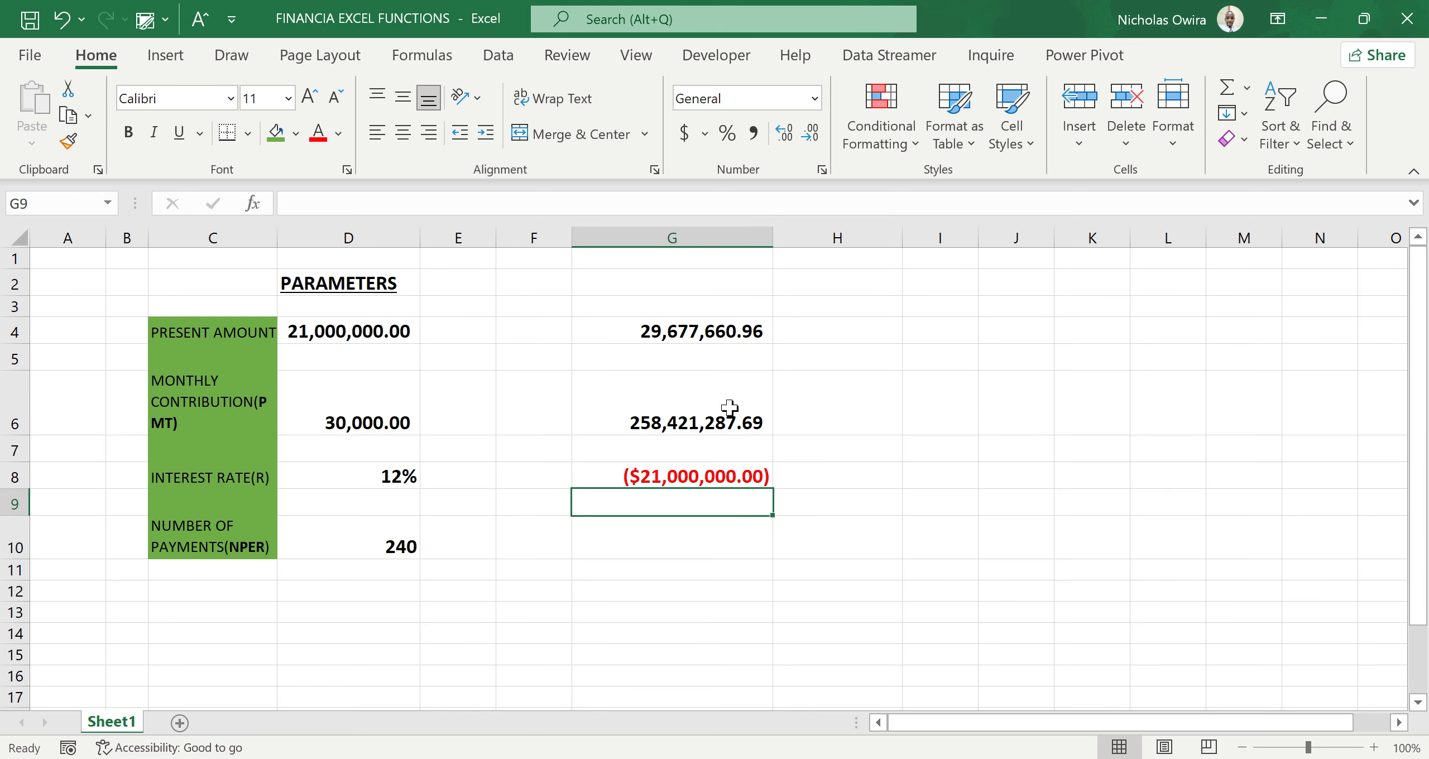
left_click(701, 477)
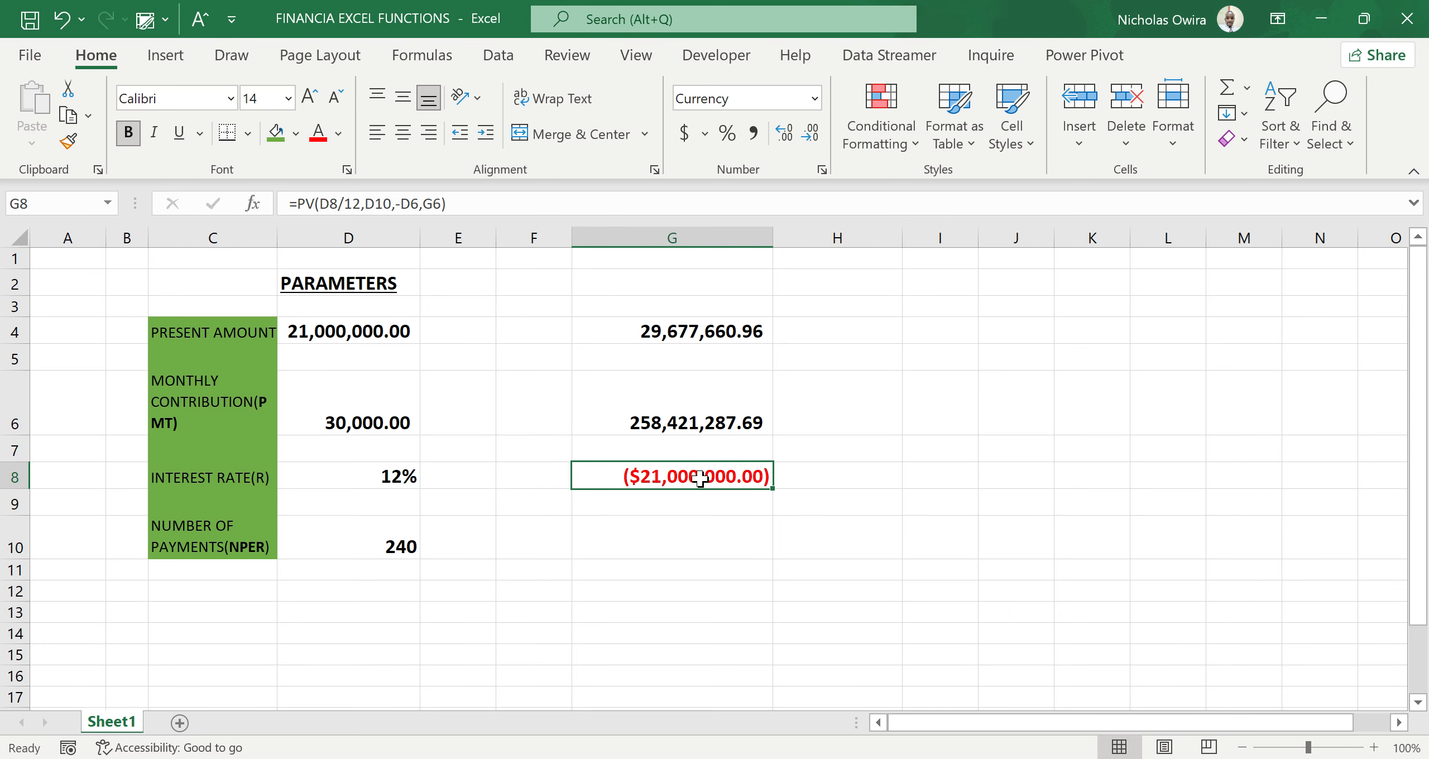
double_click(701, 477)
left_click(750, 477)
type("-")
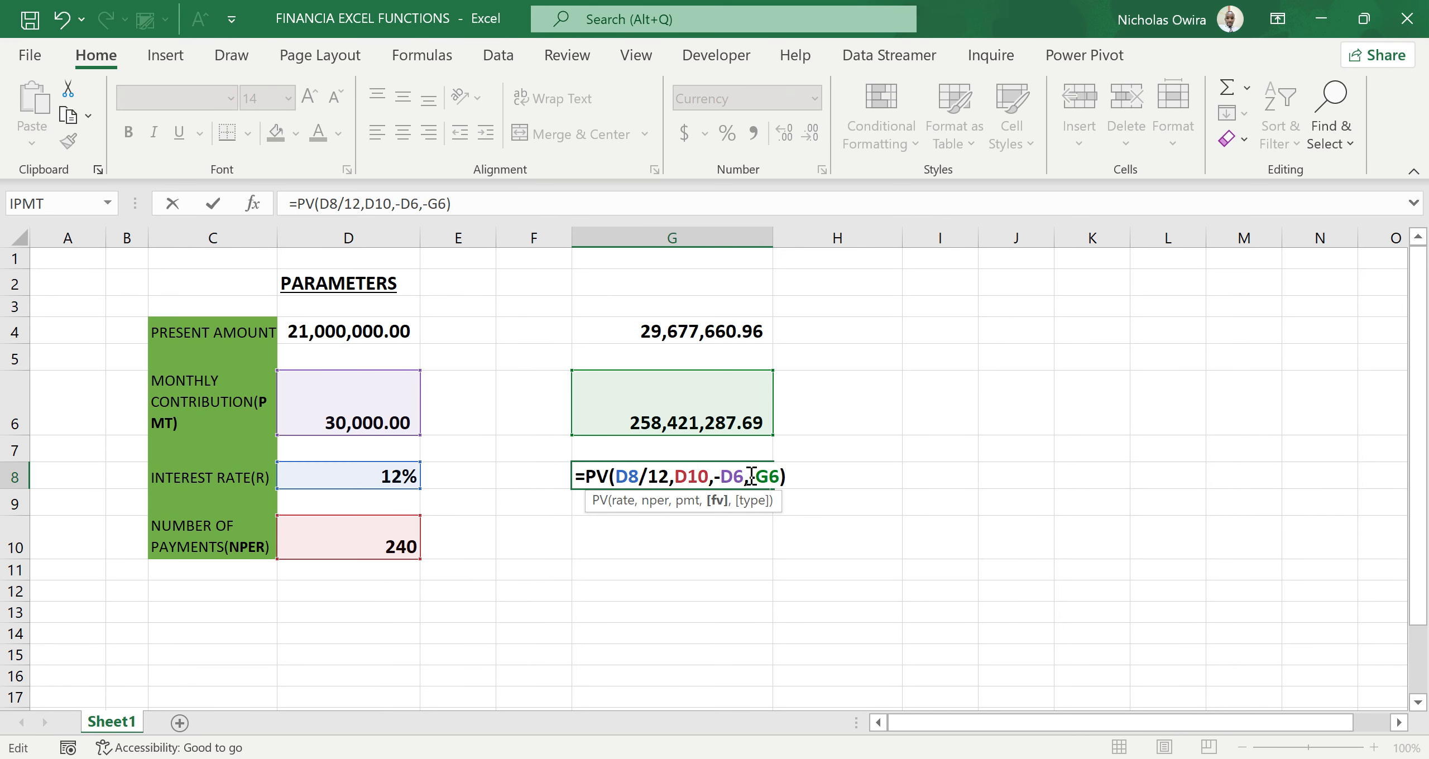
key("Return")
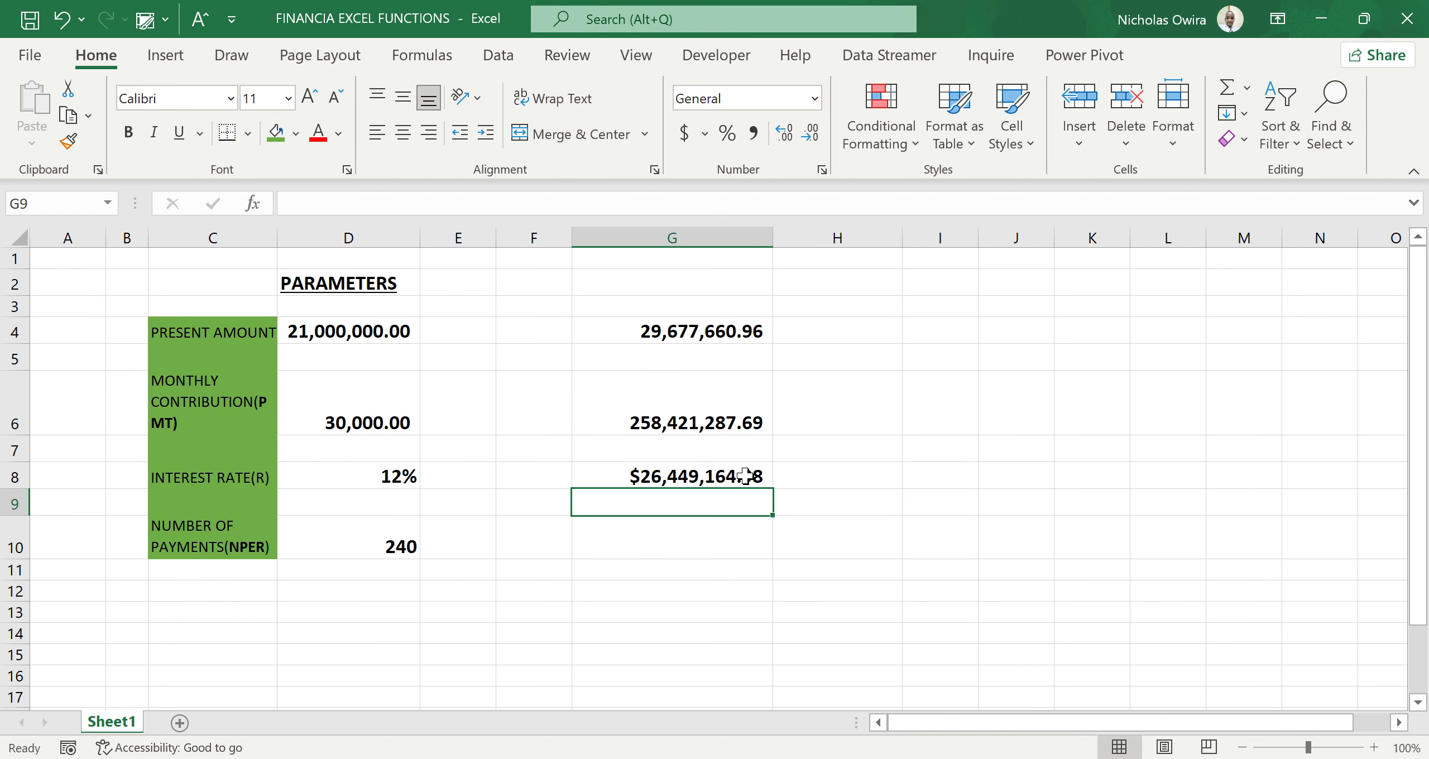
Remove the minus sign before G6 in cell G8, restoring the formula =PV(D8/12,D10,-D6,G6)
left_click(745, 475)
double_click(746, 475)
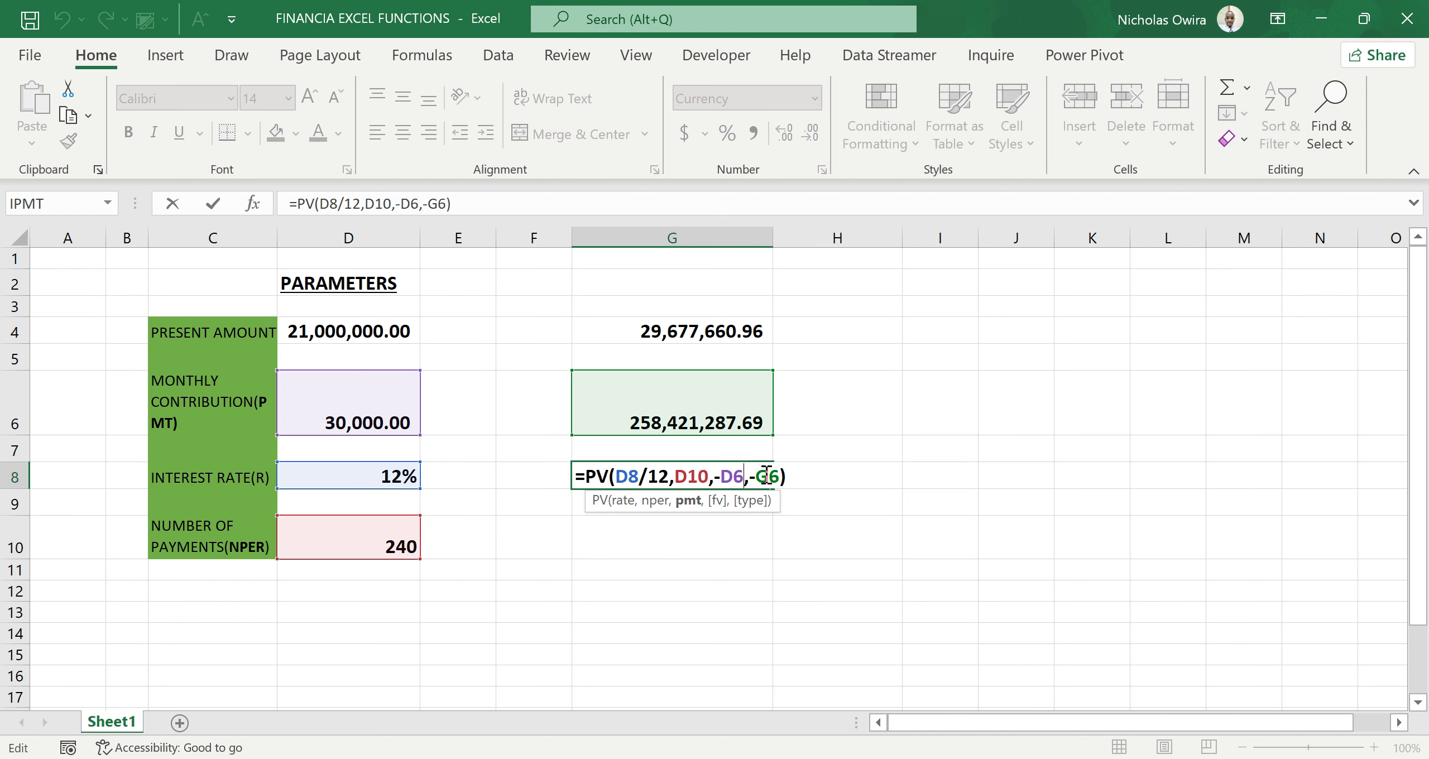
left_click(756, 475)
key("BackSpace")
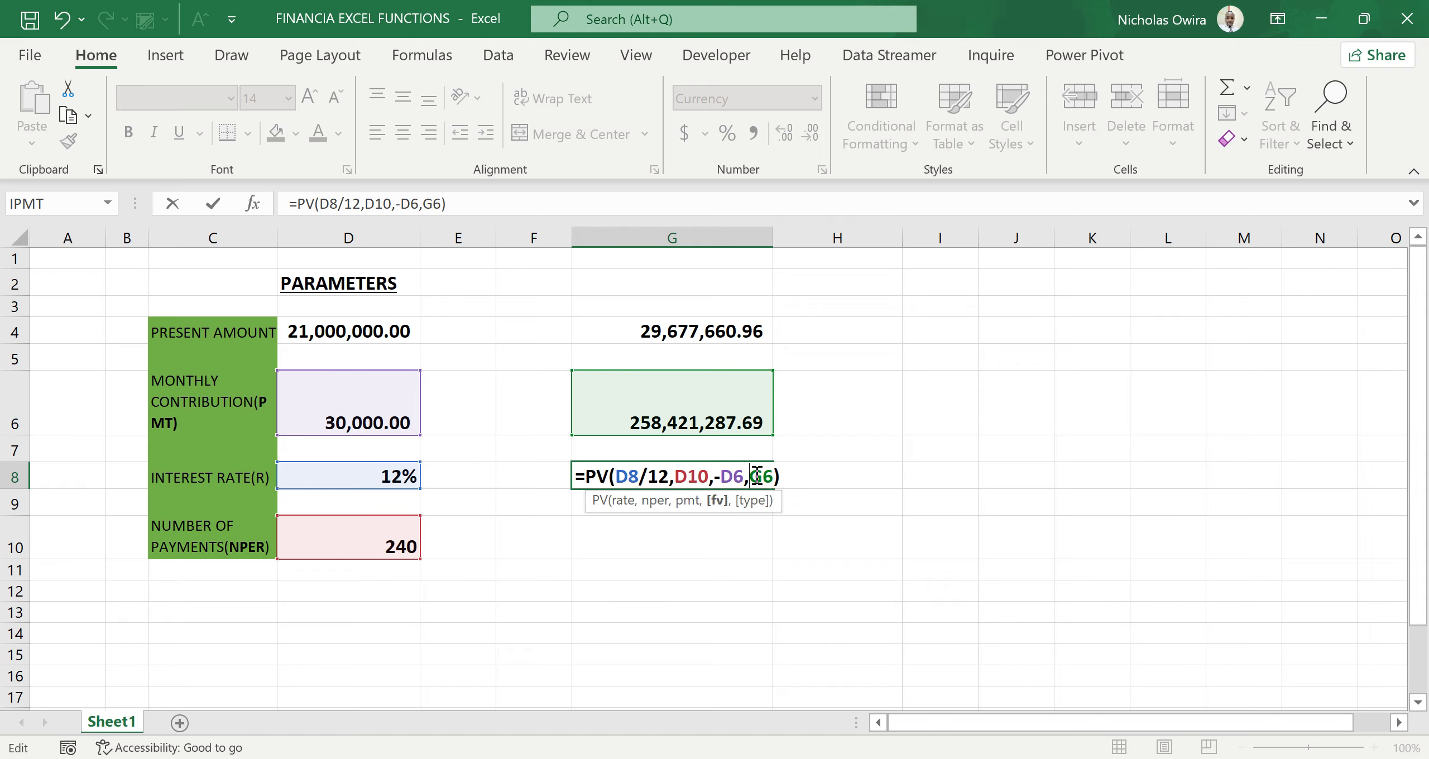
key("Return")
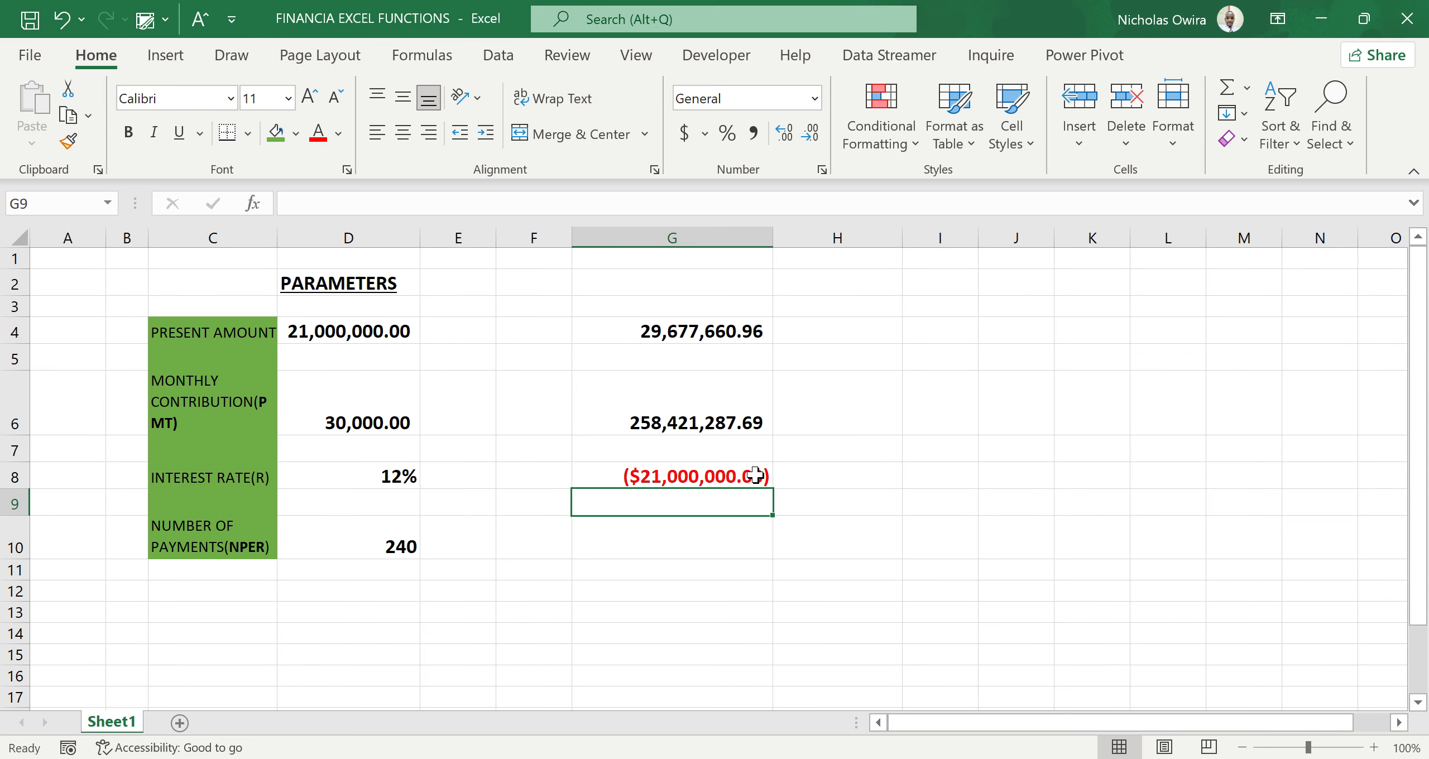
Negate the present value formula in cell G8, making it =-PV(D8/12,D10,-D6,G6)
double_click(745, 475)
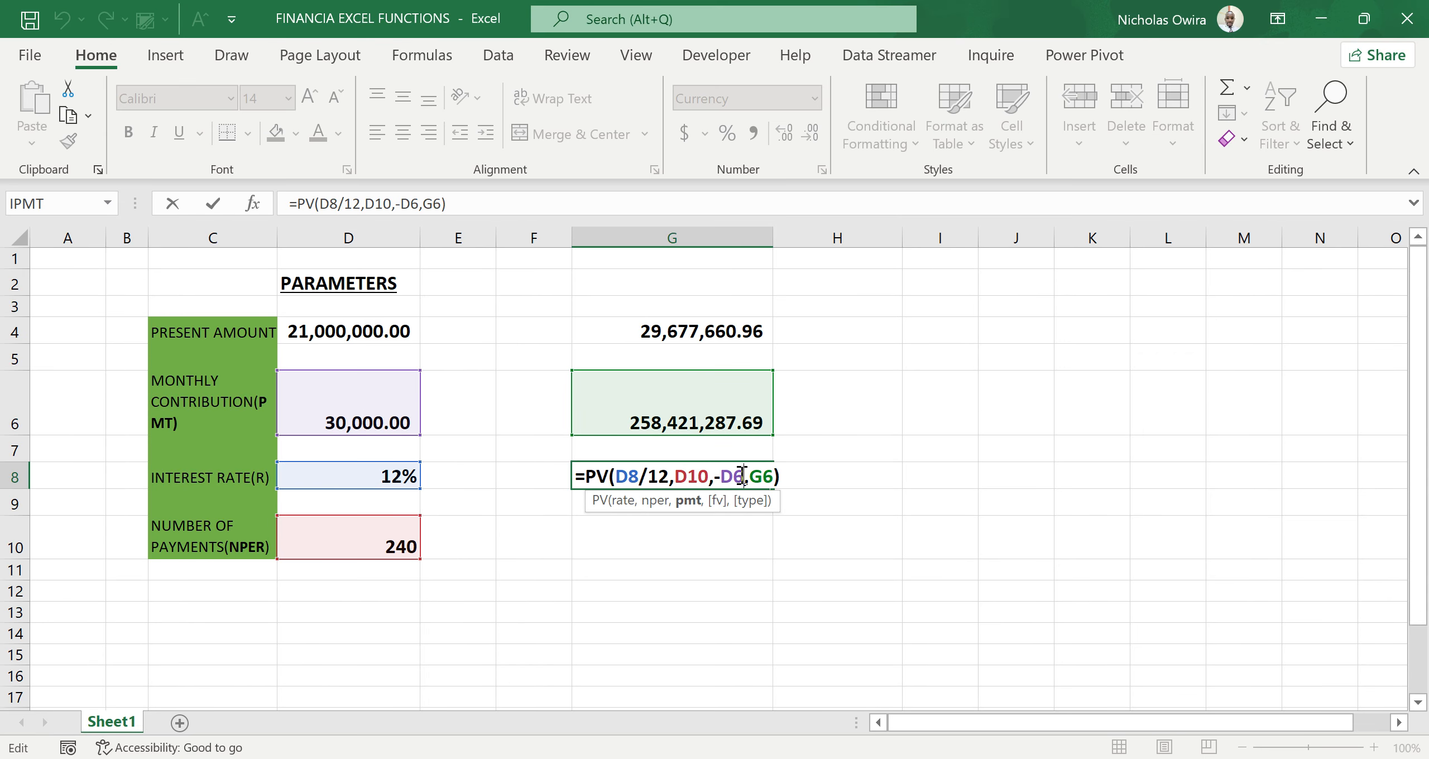
left_click(590, 475)
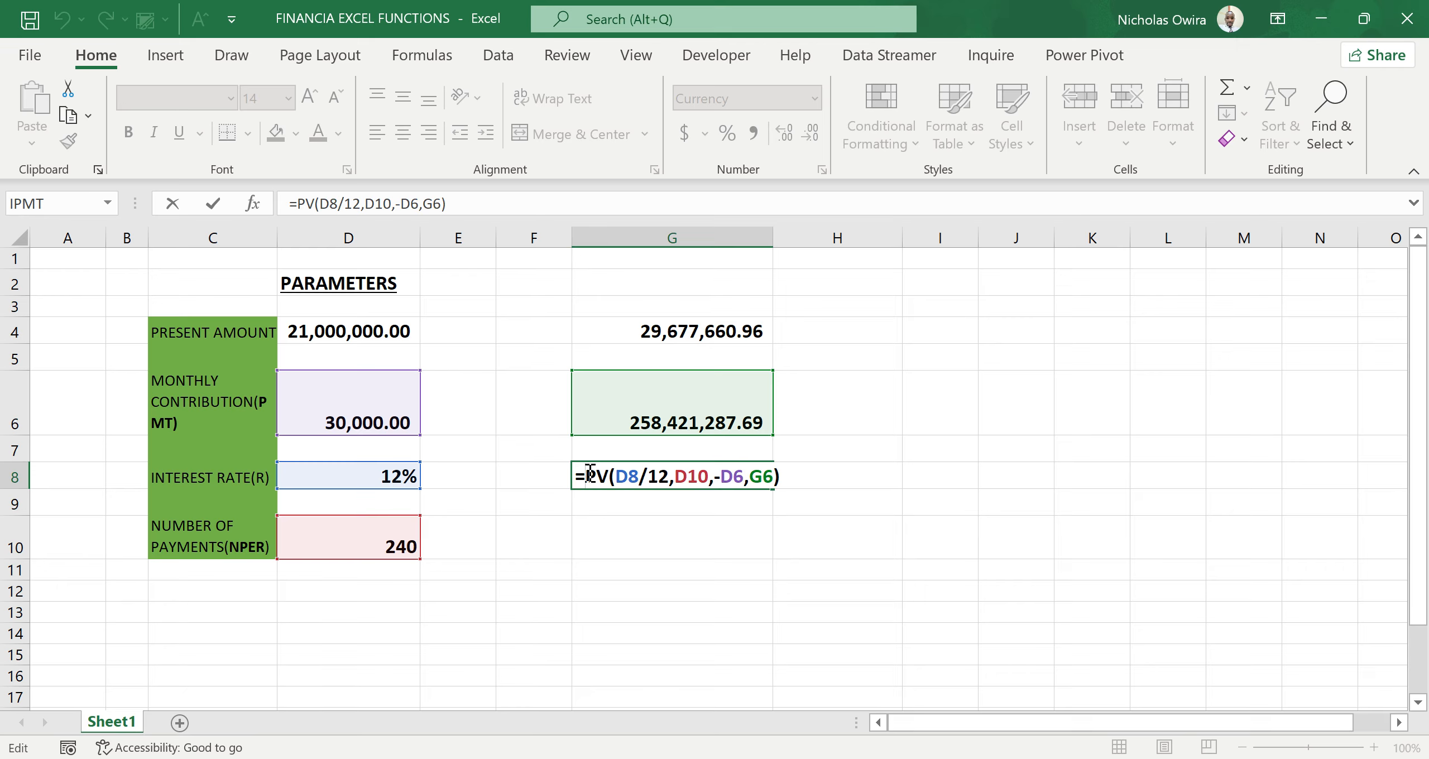
type("-")
key("Return")
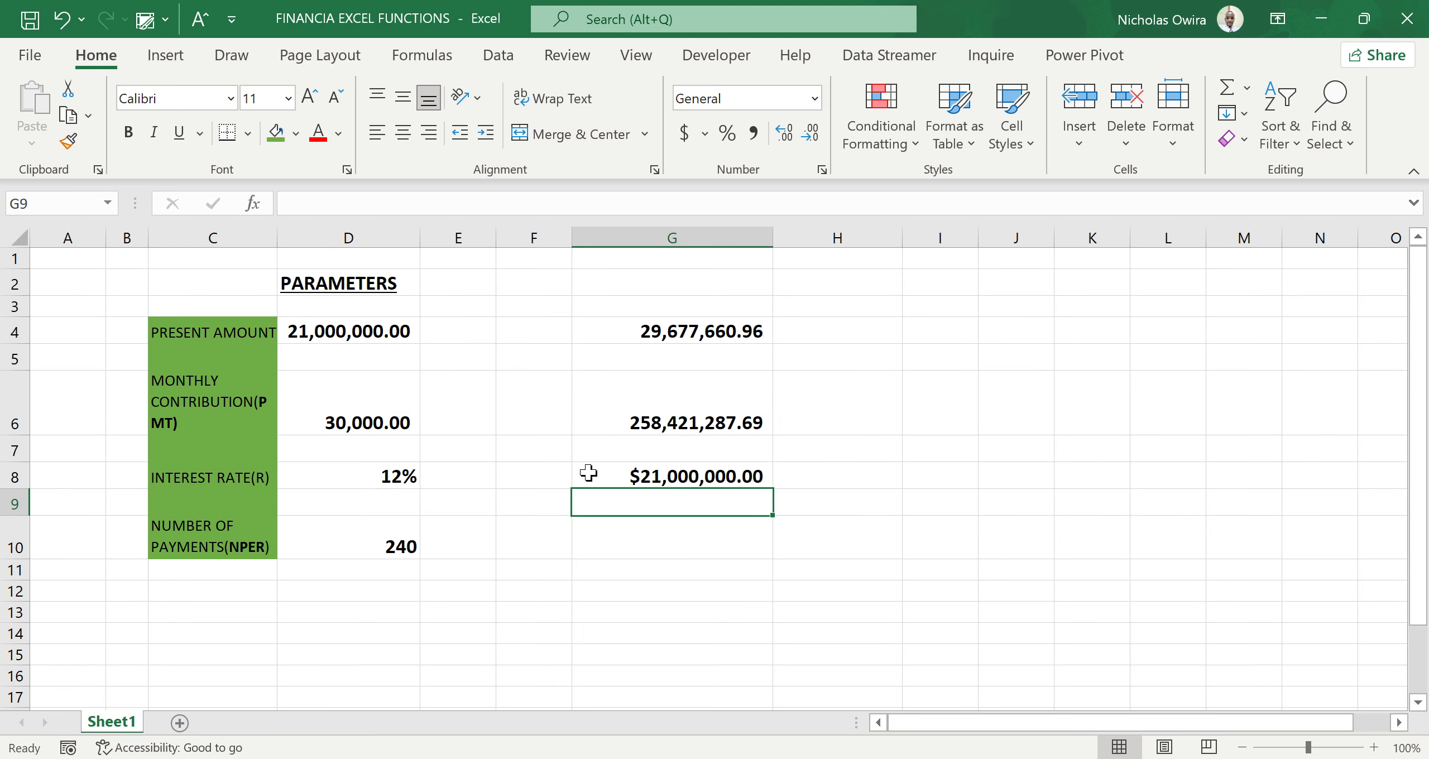
Format cell G8 as Number and apply the Comma Style so it shows thousands separators without a currency symbol
left_click(682, 477)
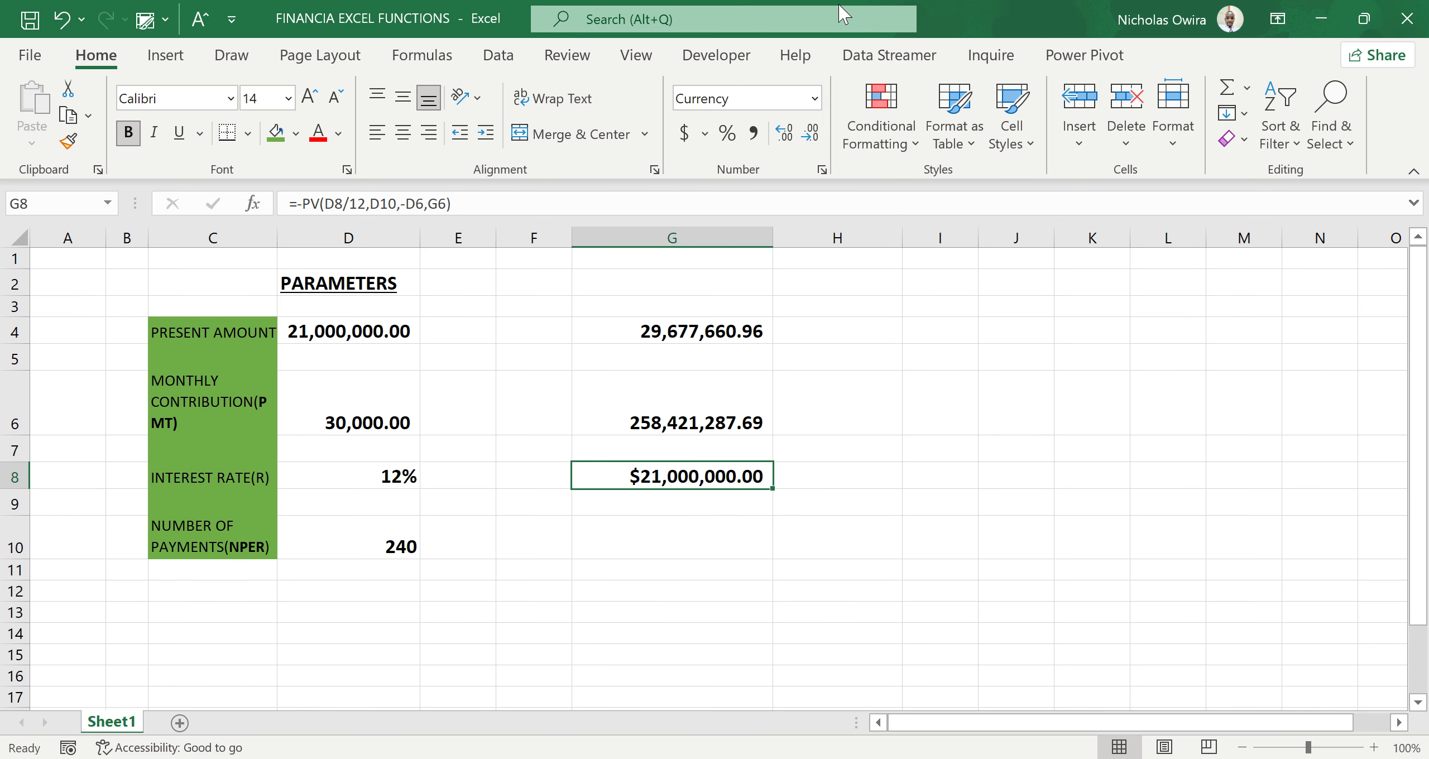
left_click(814, 99)
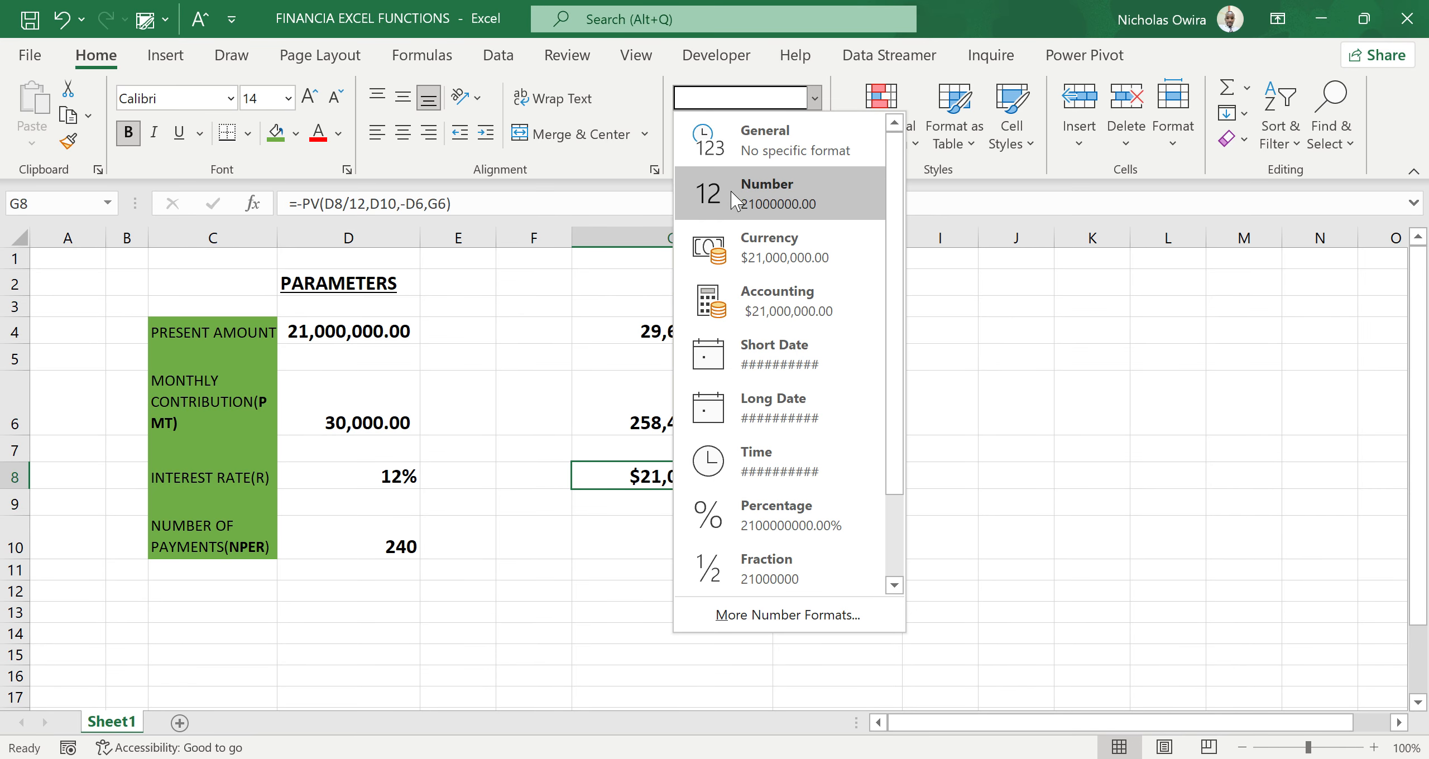
left_click(750, 205)
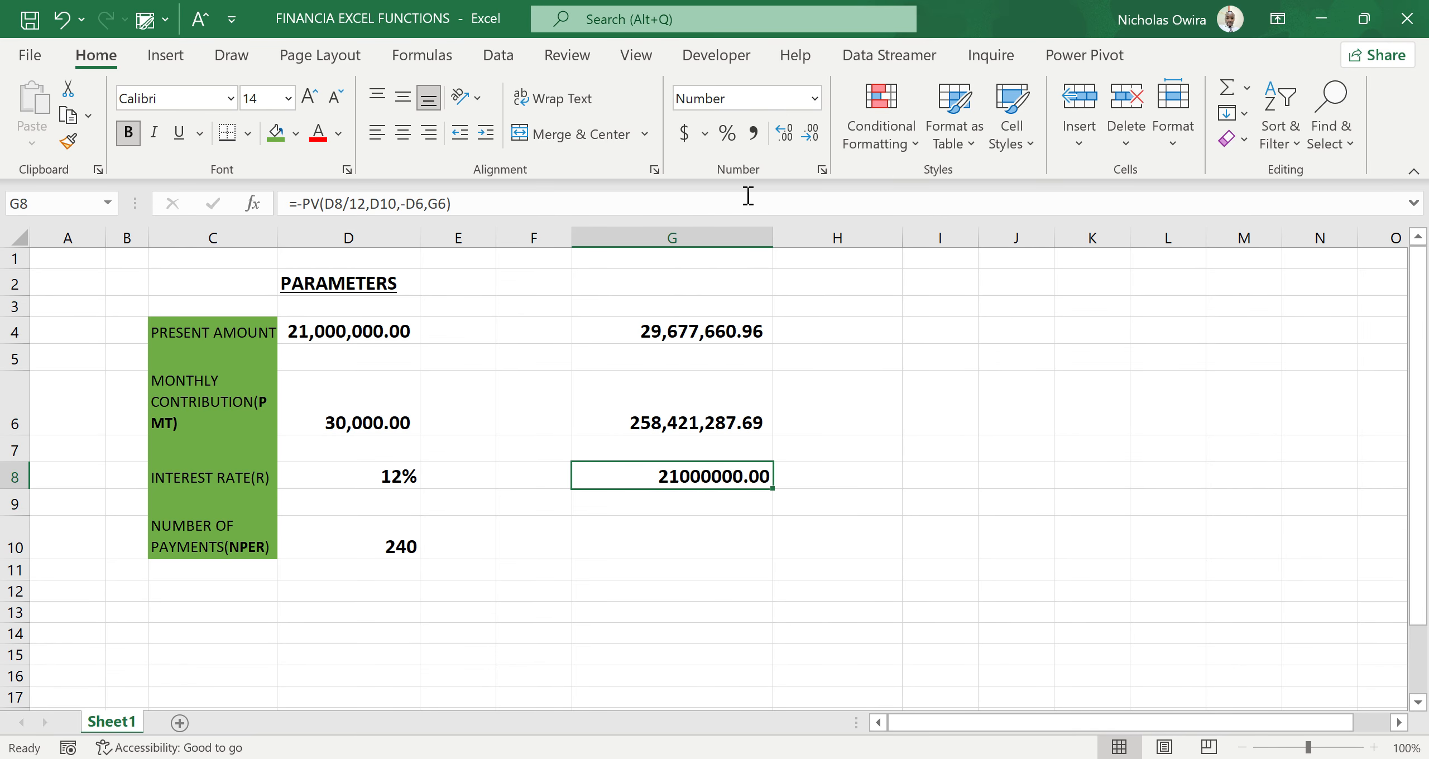
left_click(752, 134)
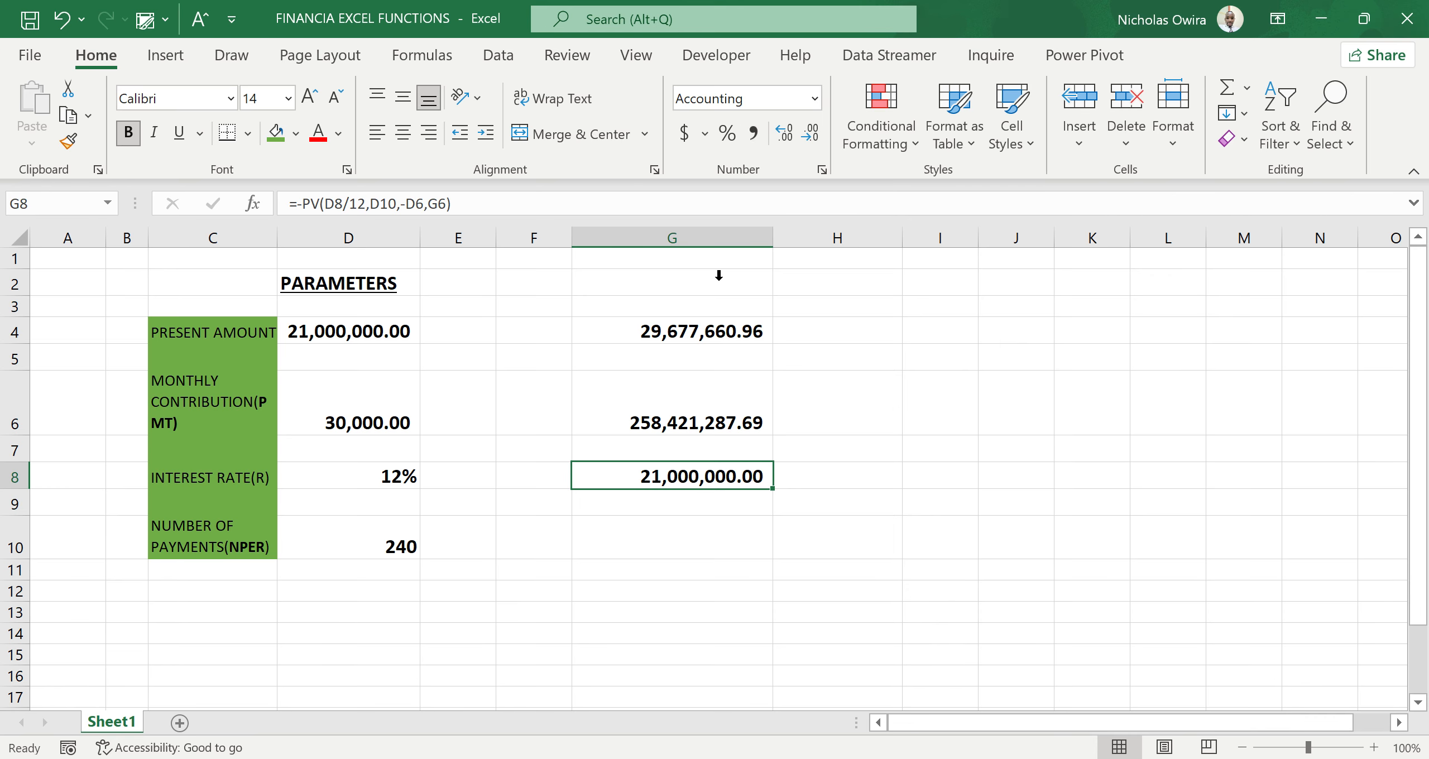
left_click(687, 533)
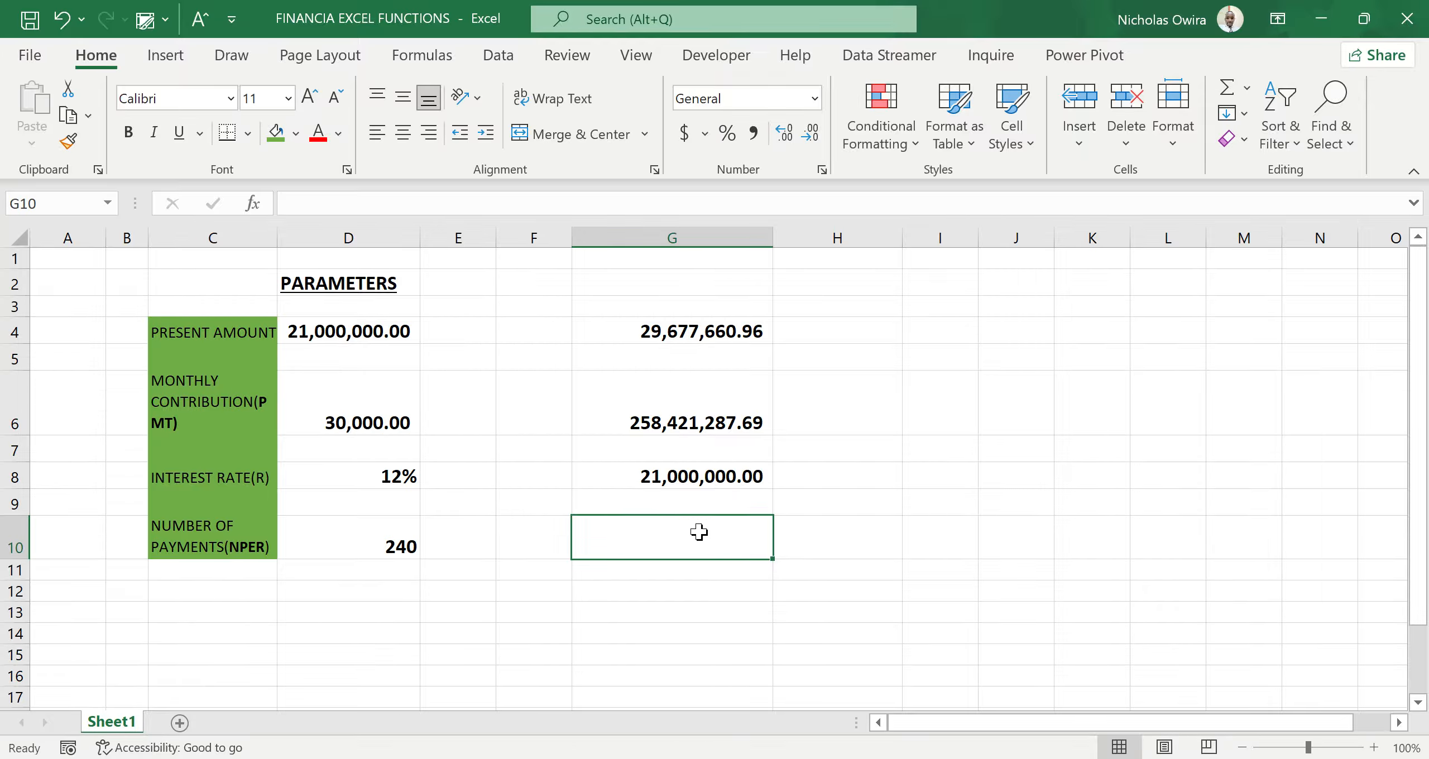
type("=")
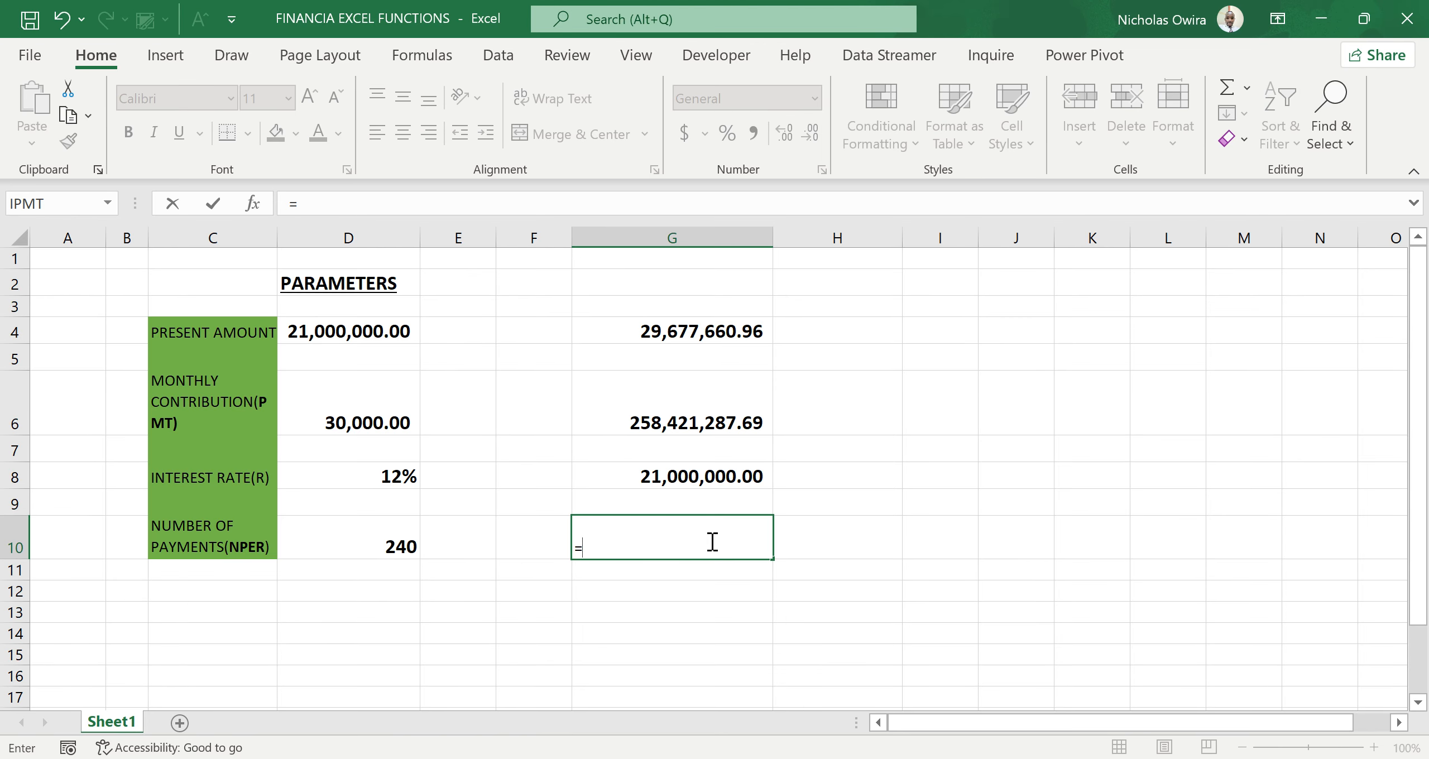
type("PMT")
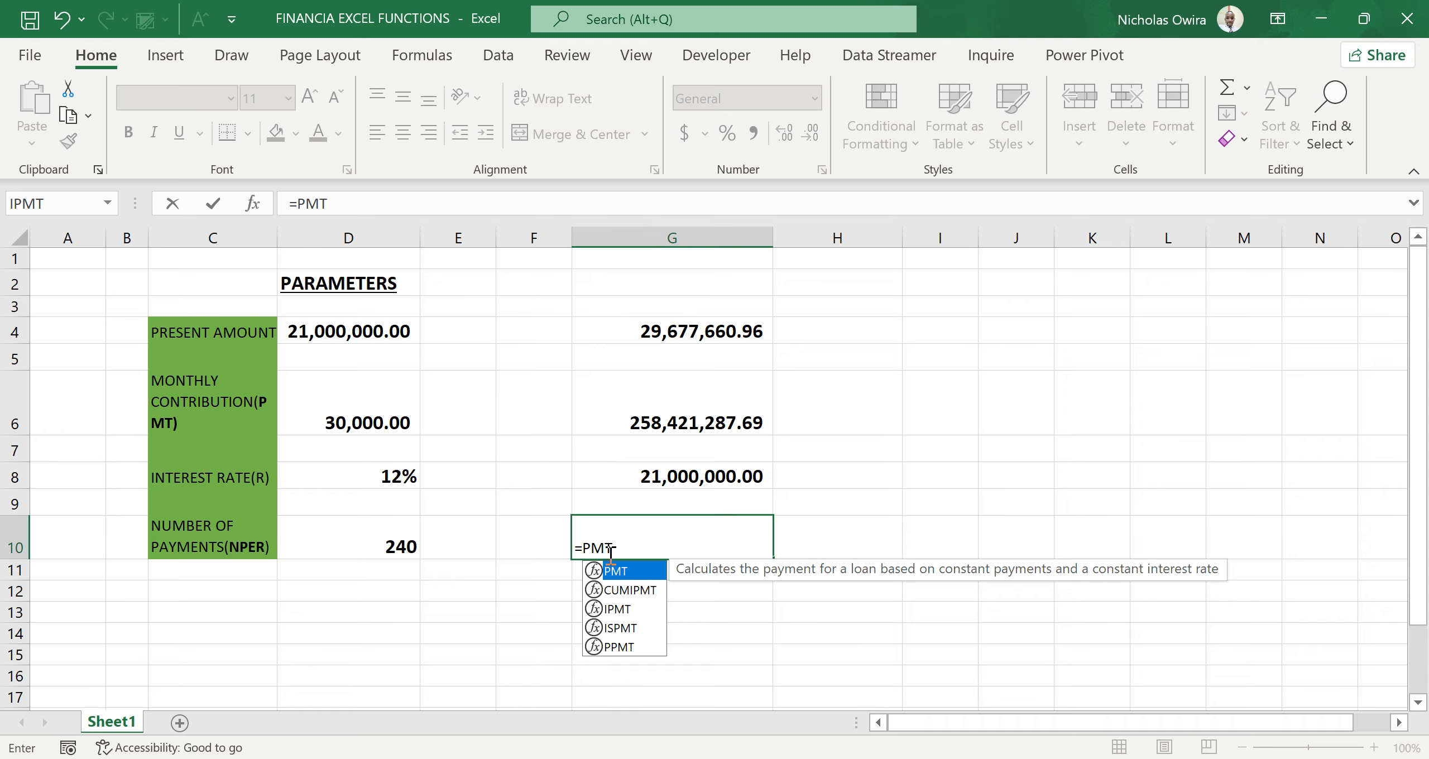
double_click(620, 574)
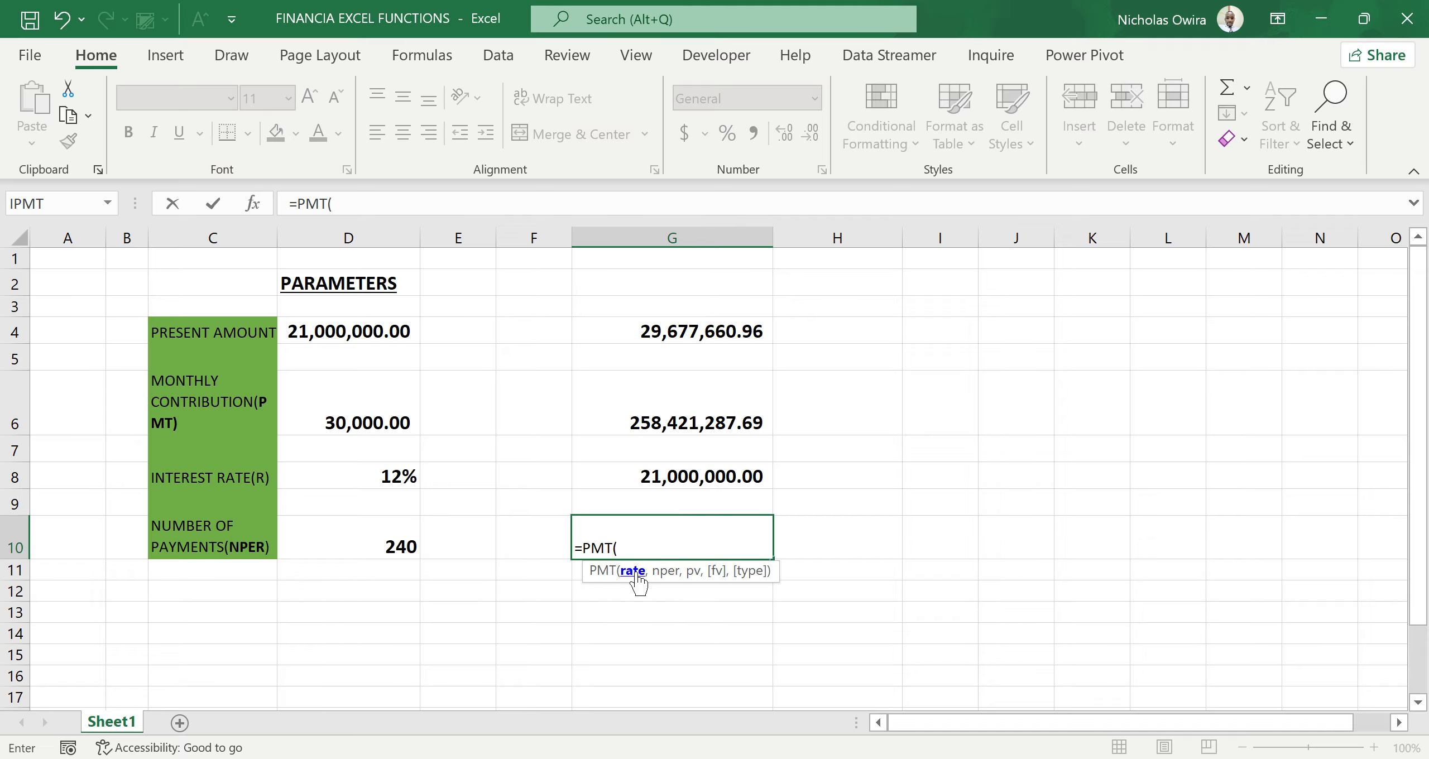
left_click(393, 476)
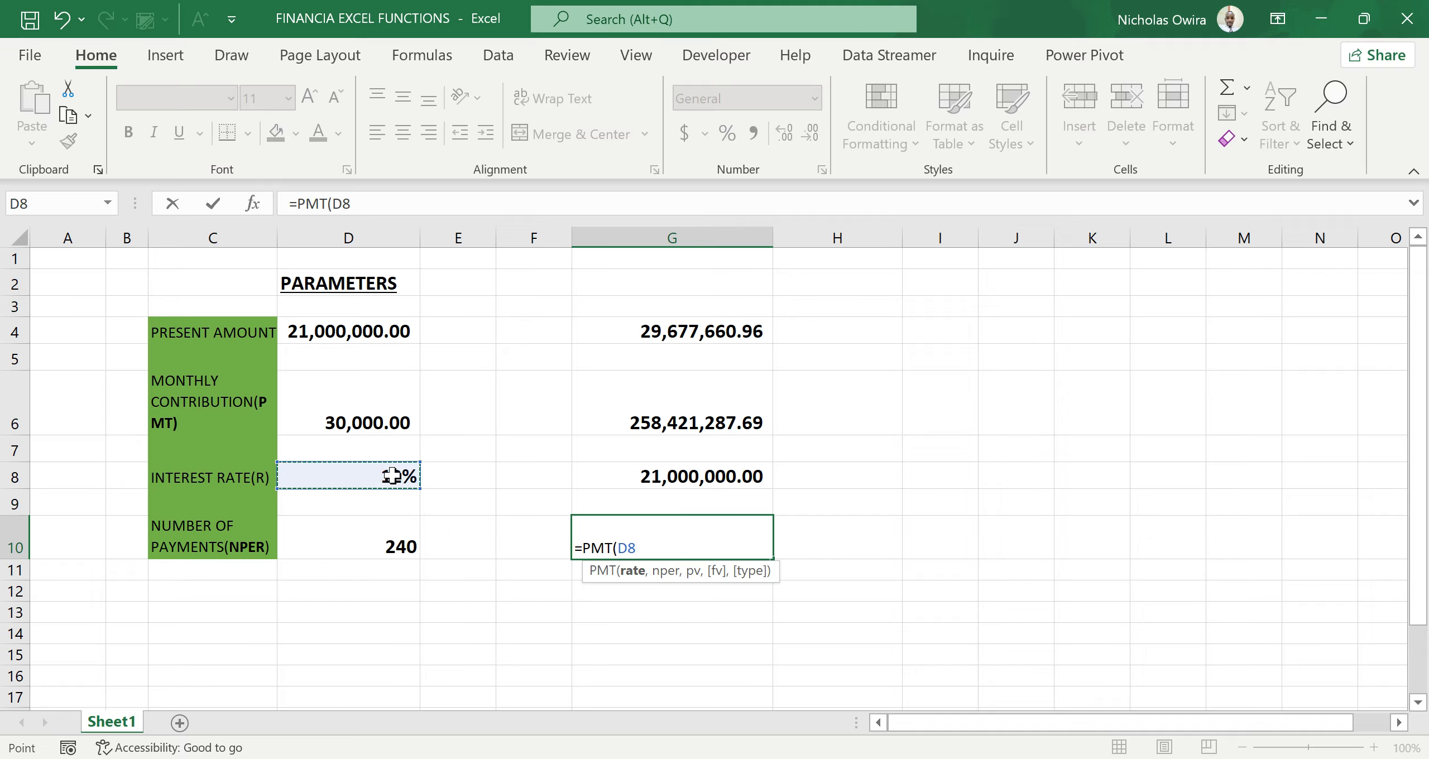
type("/12,")
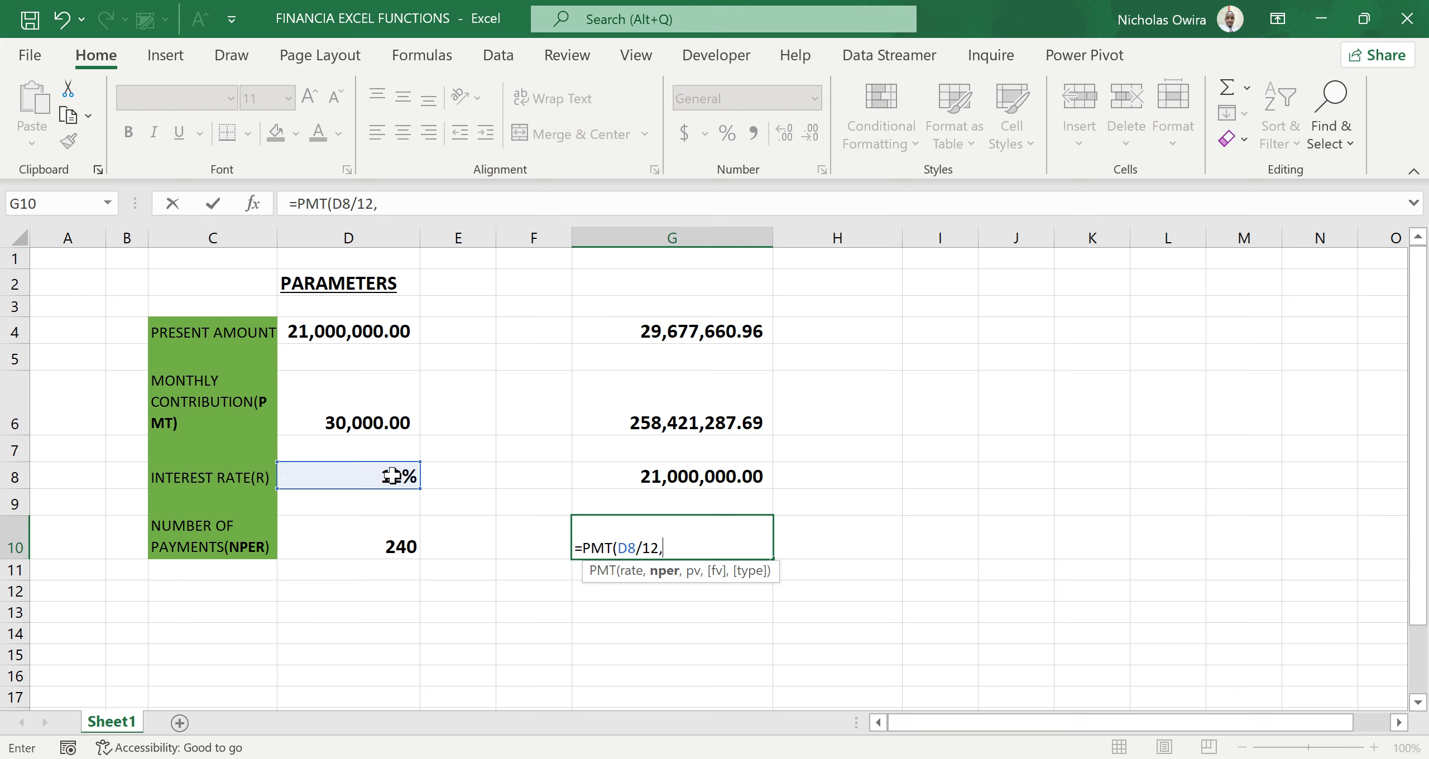
left_click(387, 547)
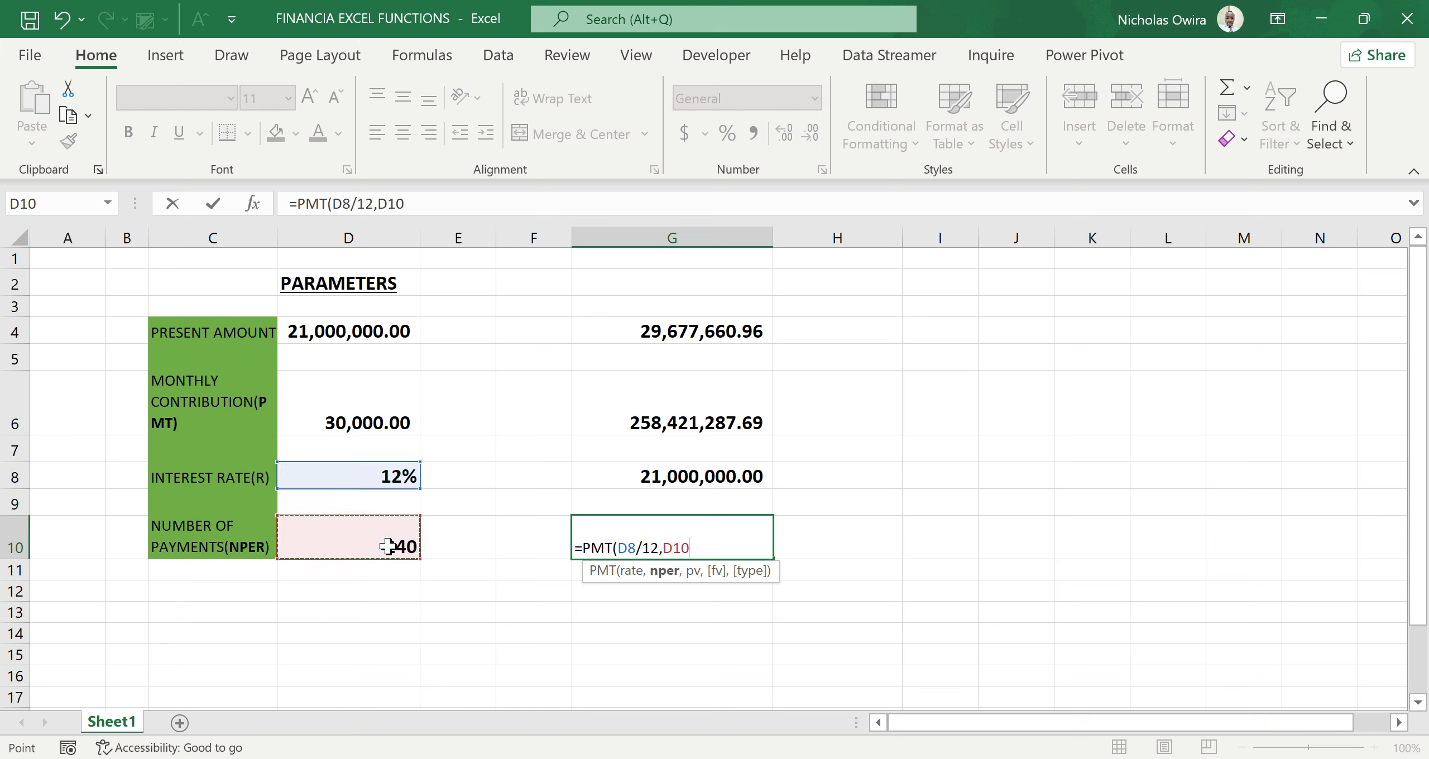
type(",")
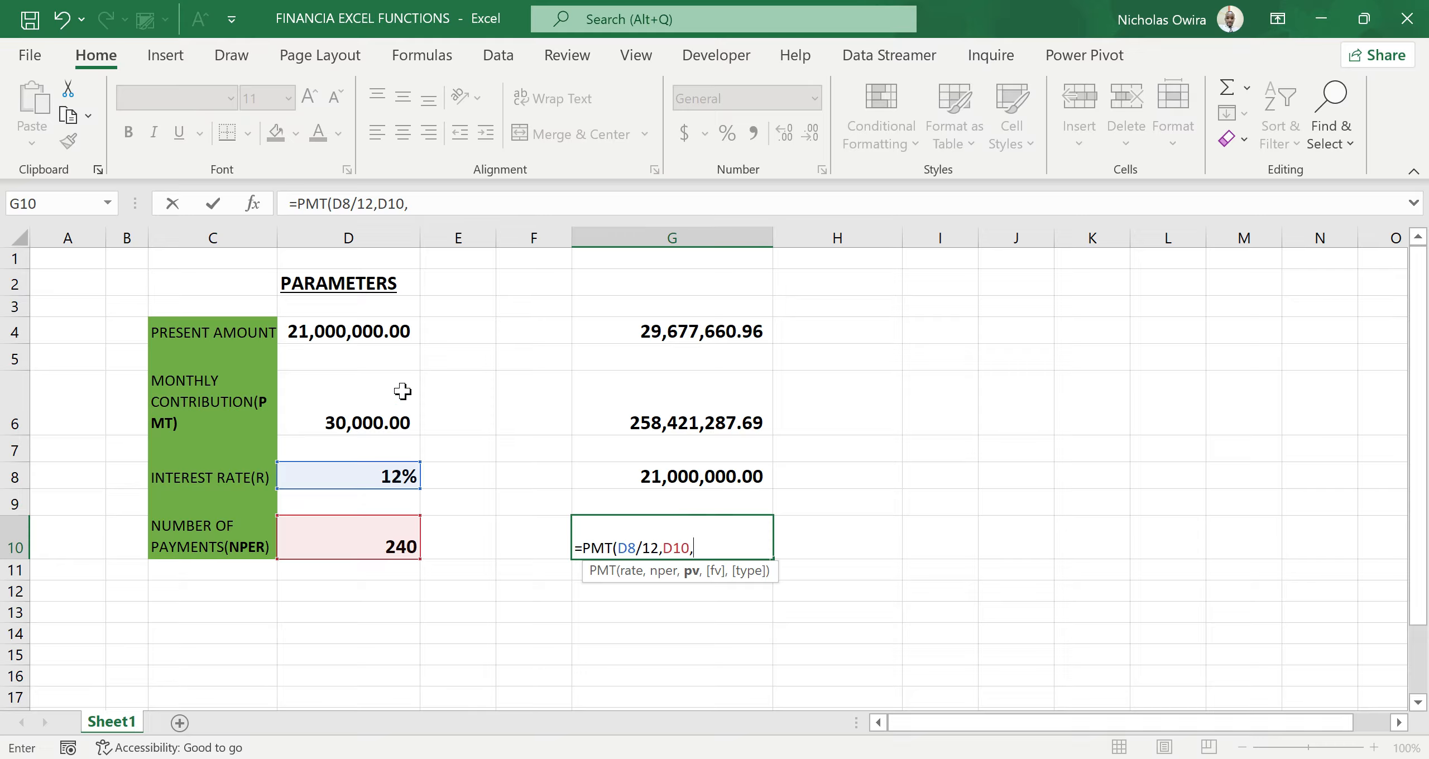
left_click(384, 331)
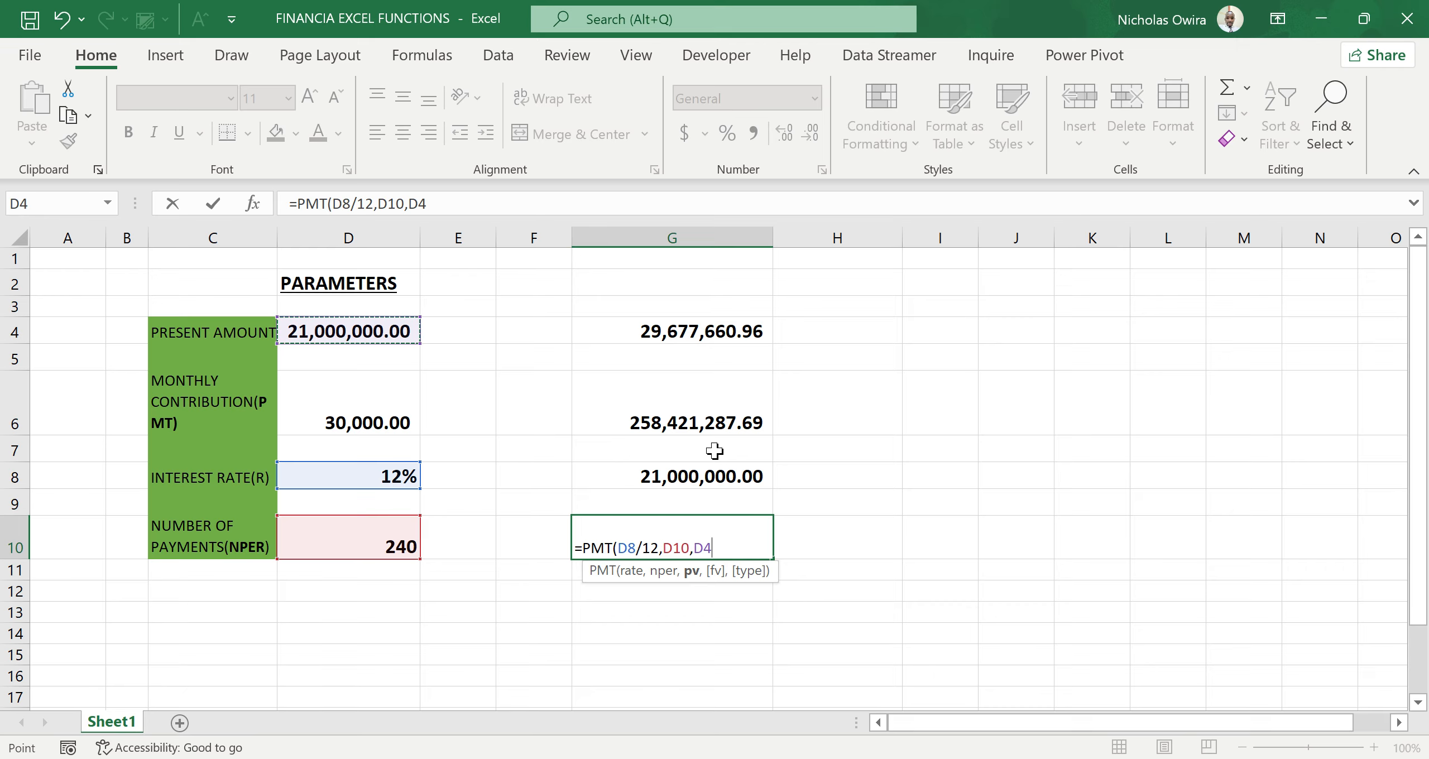
key("BackSpace")
key("BackSpace")
key("BackSpace")
key("BackSpace")
key("BackSpace")
key("BackSpace")
key("BackSpace")
key("BackSpace")
key("BackSpace")
key("BackSpace")
key("BackSpace")
key("BackSpace")
key("BackSpace")
key("BackSpace")
key("BackSpace")
key("BackSpace")
key("BackSpace")
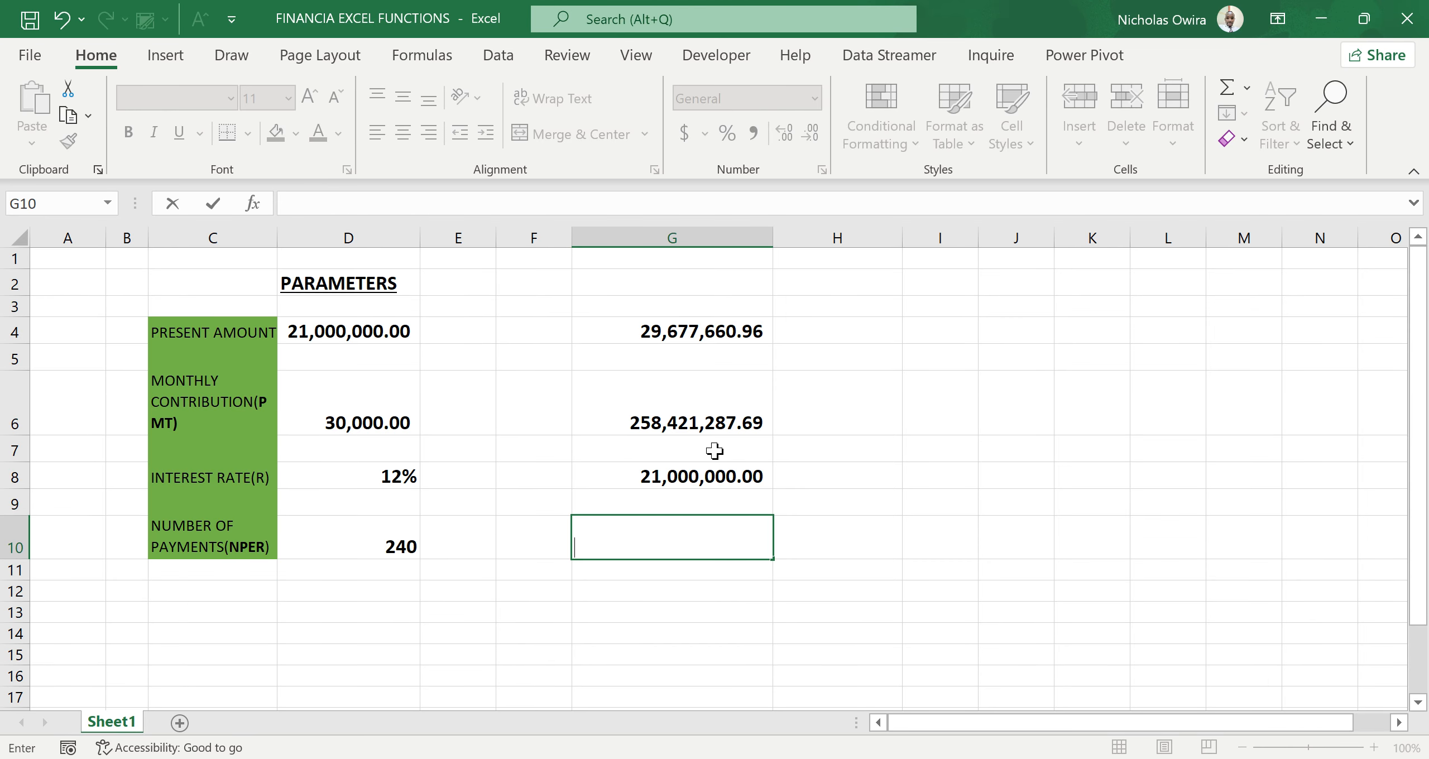
key("Escape")
Remove the G6 argument and the leading minus sign from the formula in cell G8, making it =PV(D8/12,D10,-D6)
double_click(714, 476)
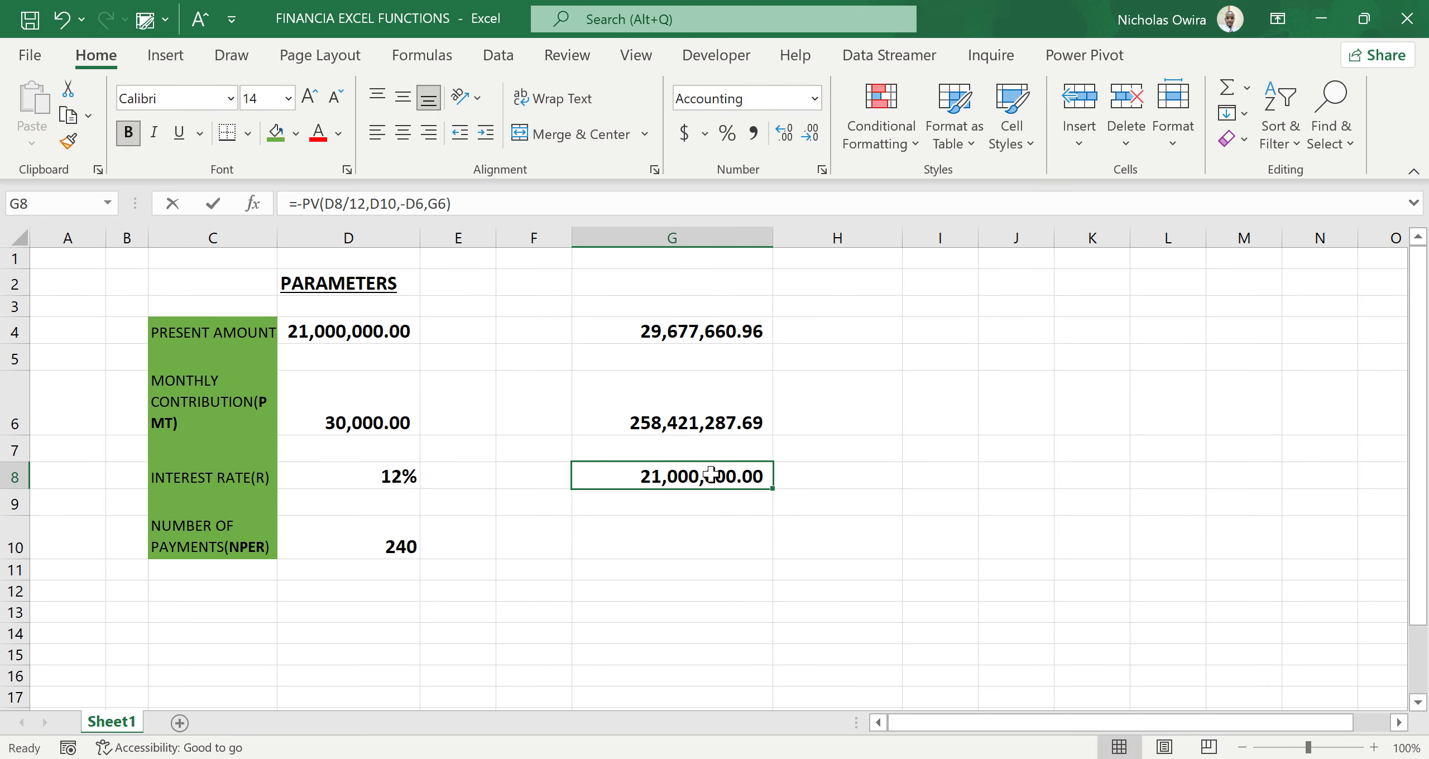
left_click(781, 477)
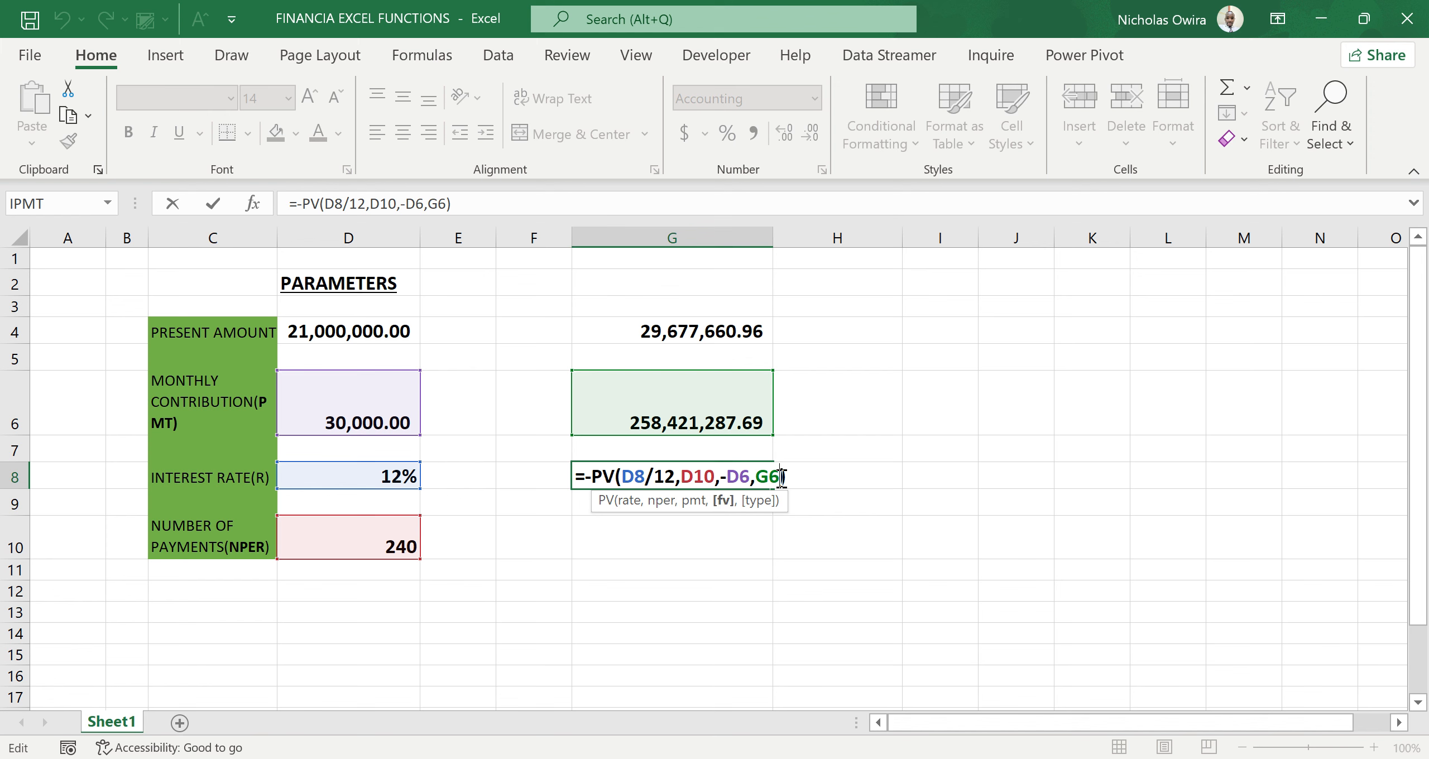
key("BackSpace")
key("BackSpace")
key("BackSpace")
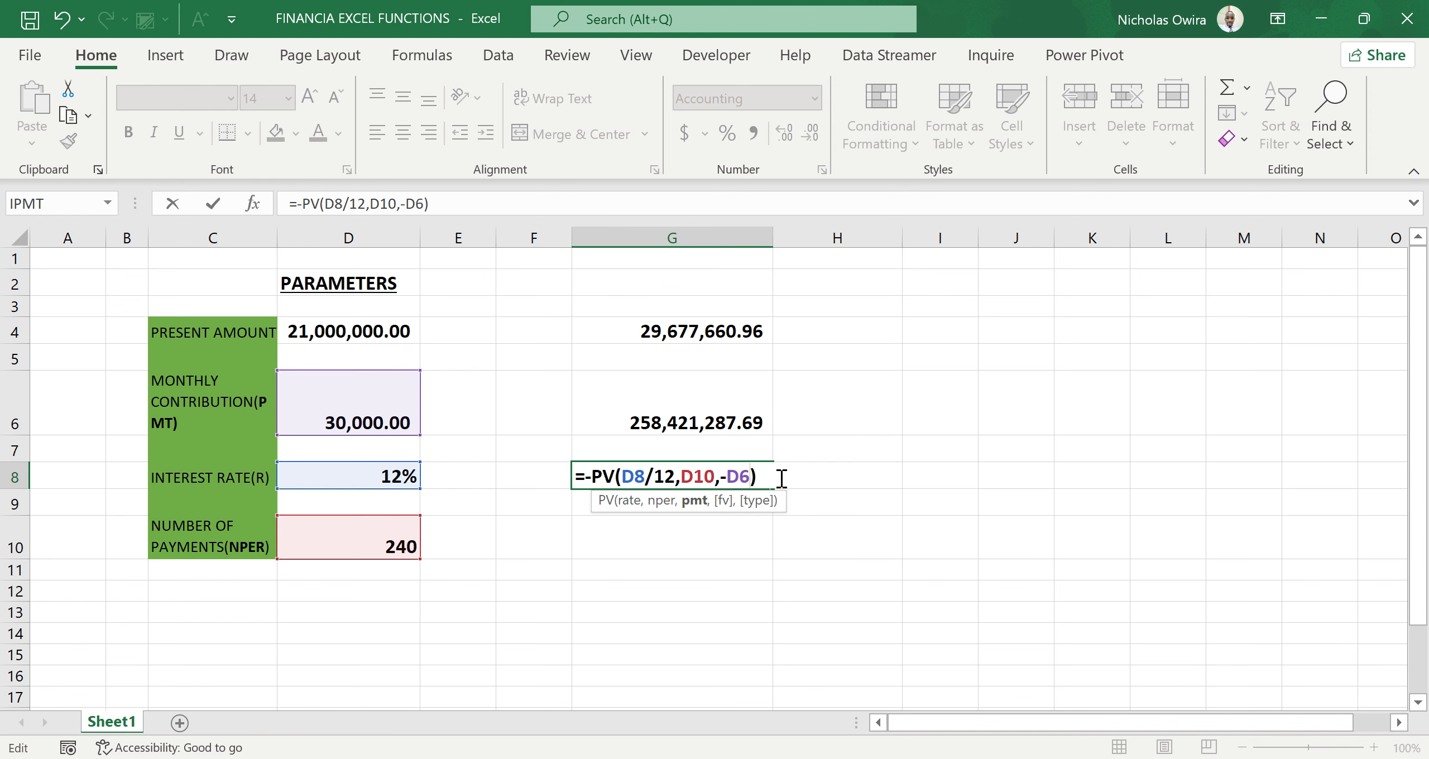
key("Return")
left_click(745, 478)
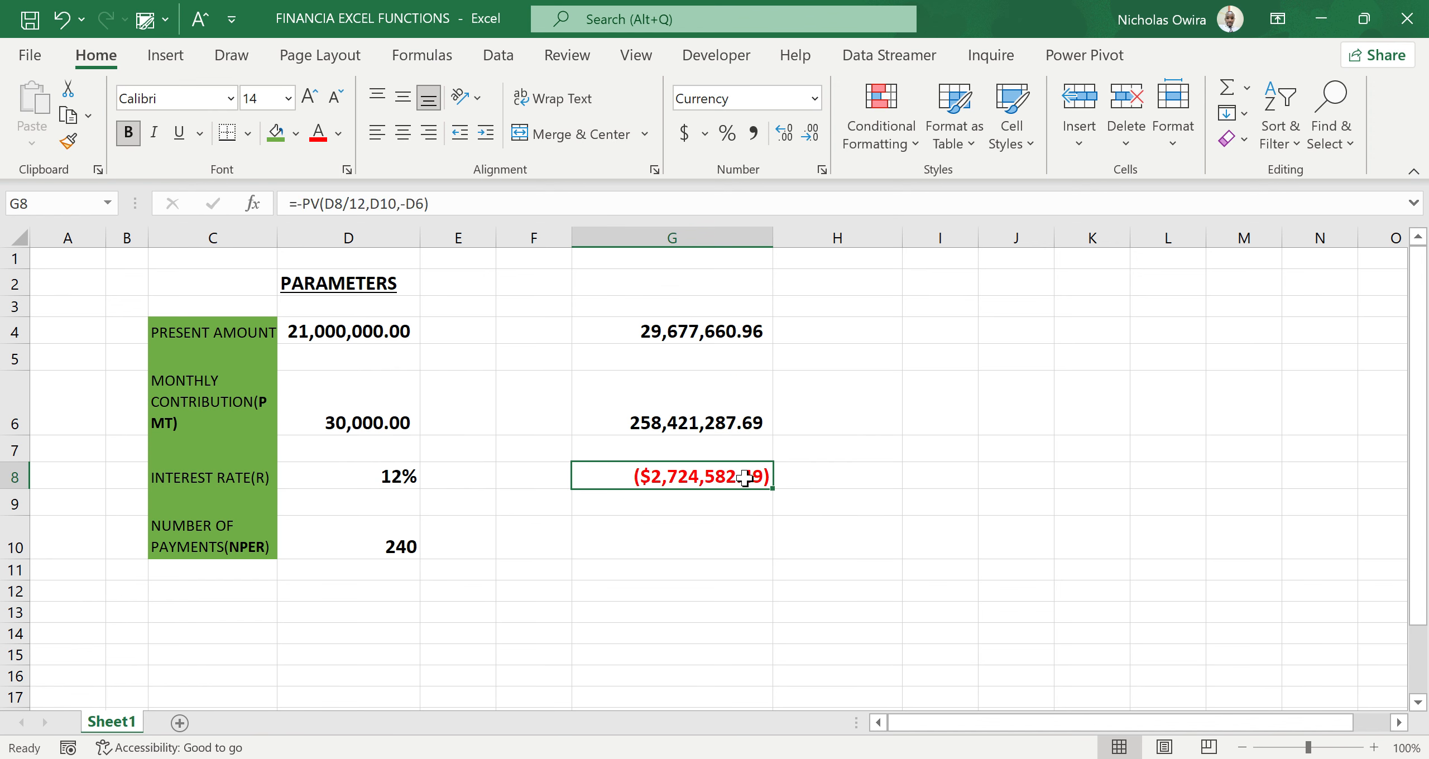
double_click(745, 478)
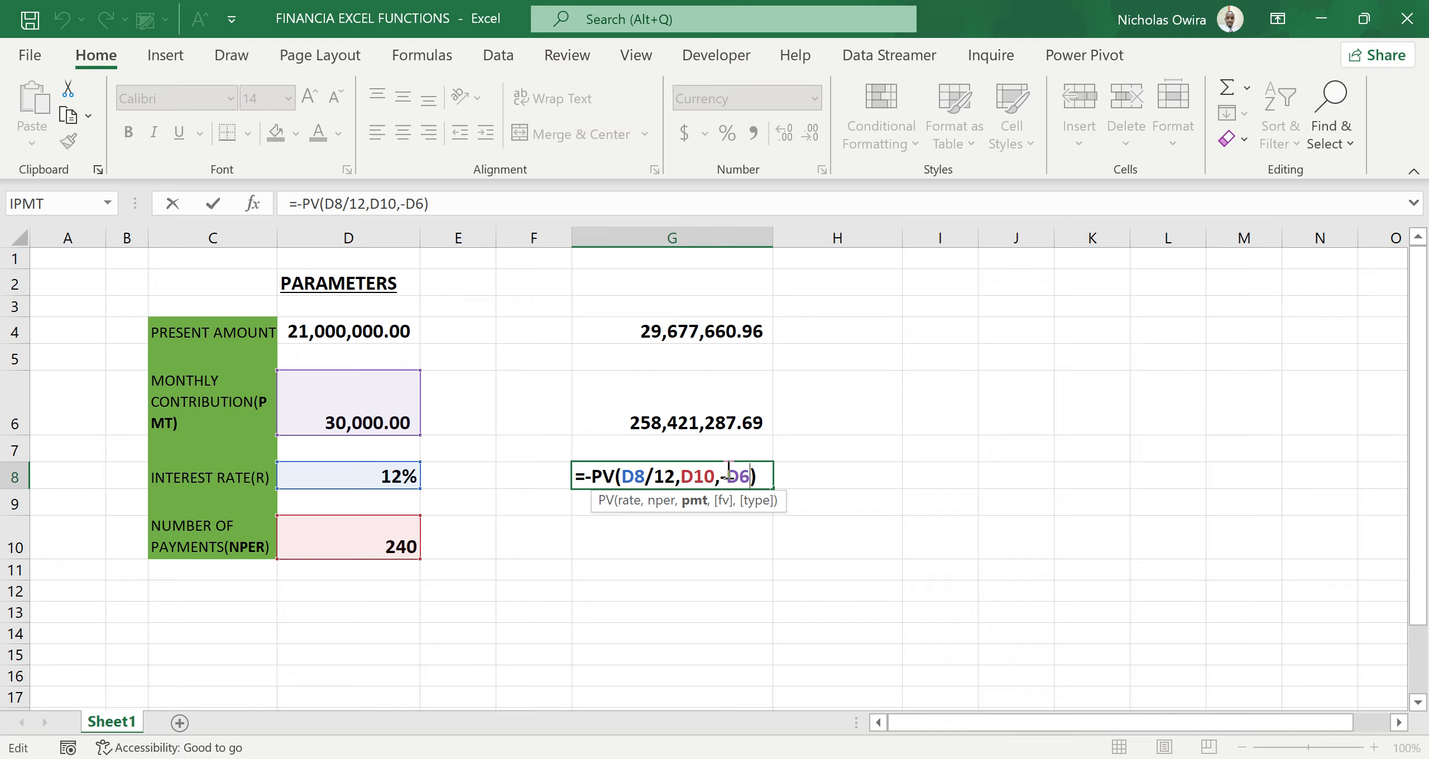
left_click(591, 477)
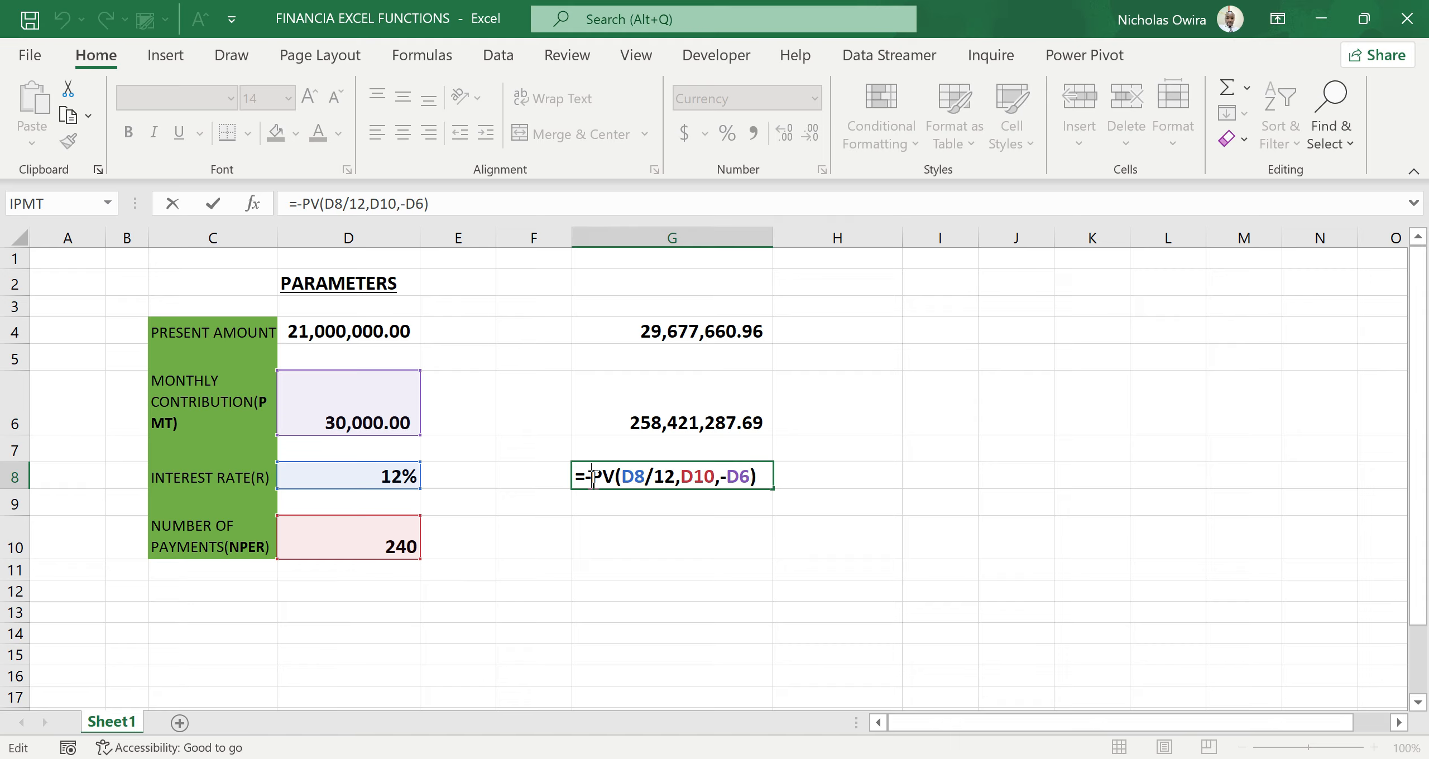
key("BackSpace")
key("Return")
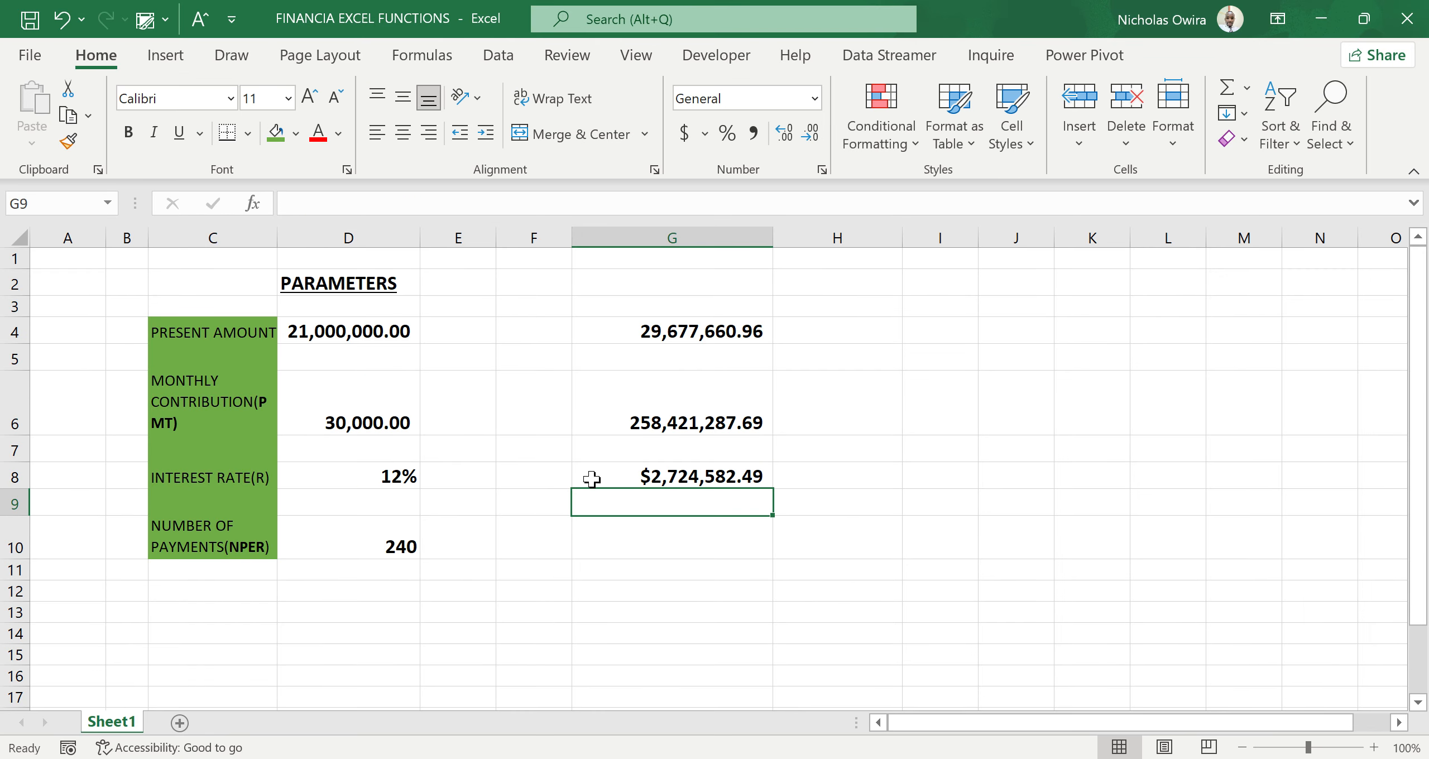
Change the present value in cell G8 from Currency to the Number format and apply the Comma Style
left_click(663, 470)
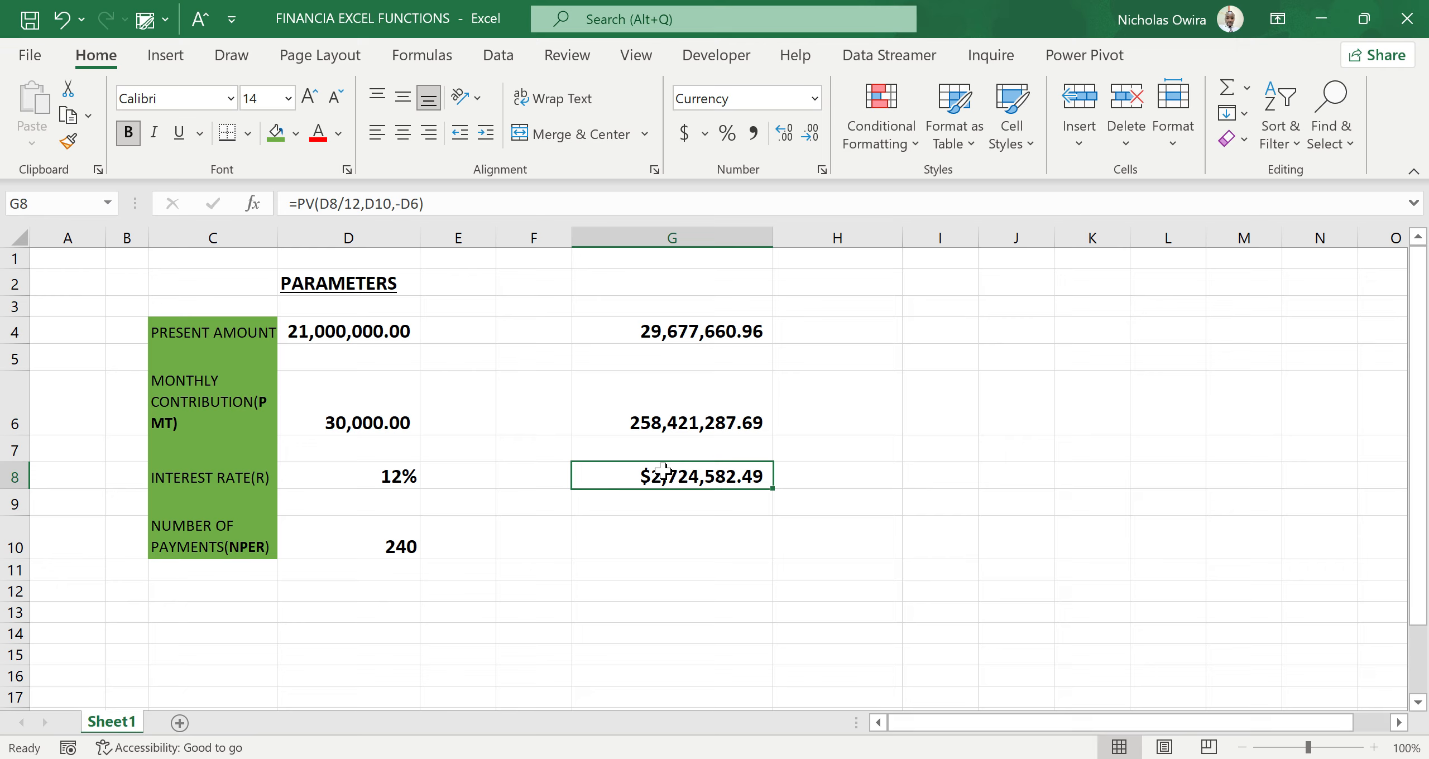
left_click(763, 104)
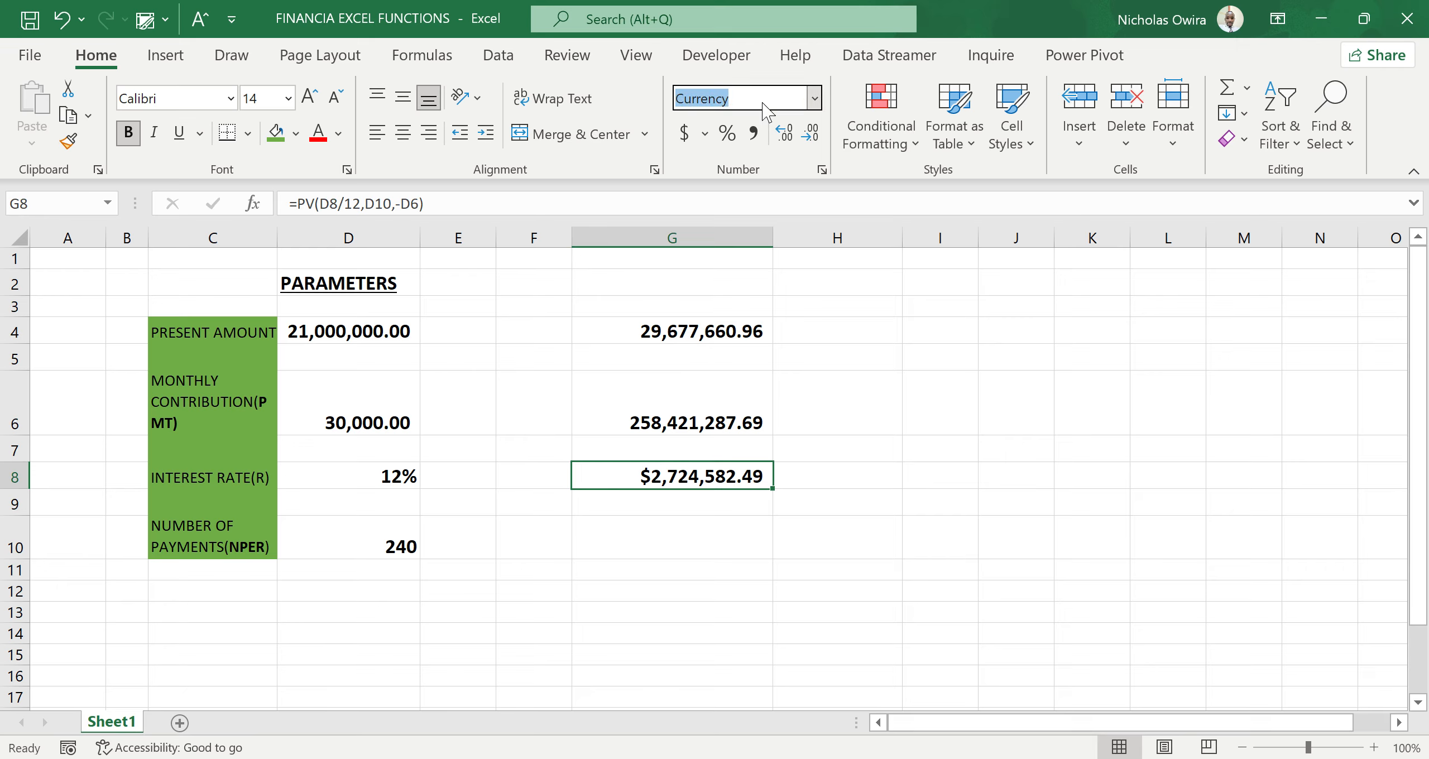
left_click(812, 97)
left_click(763, 193)
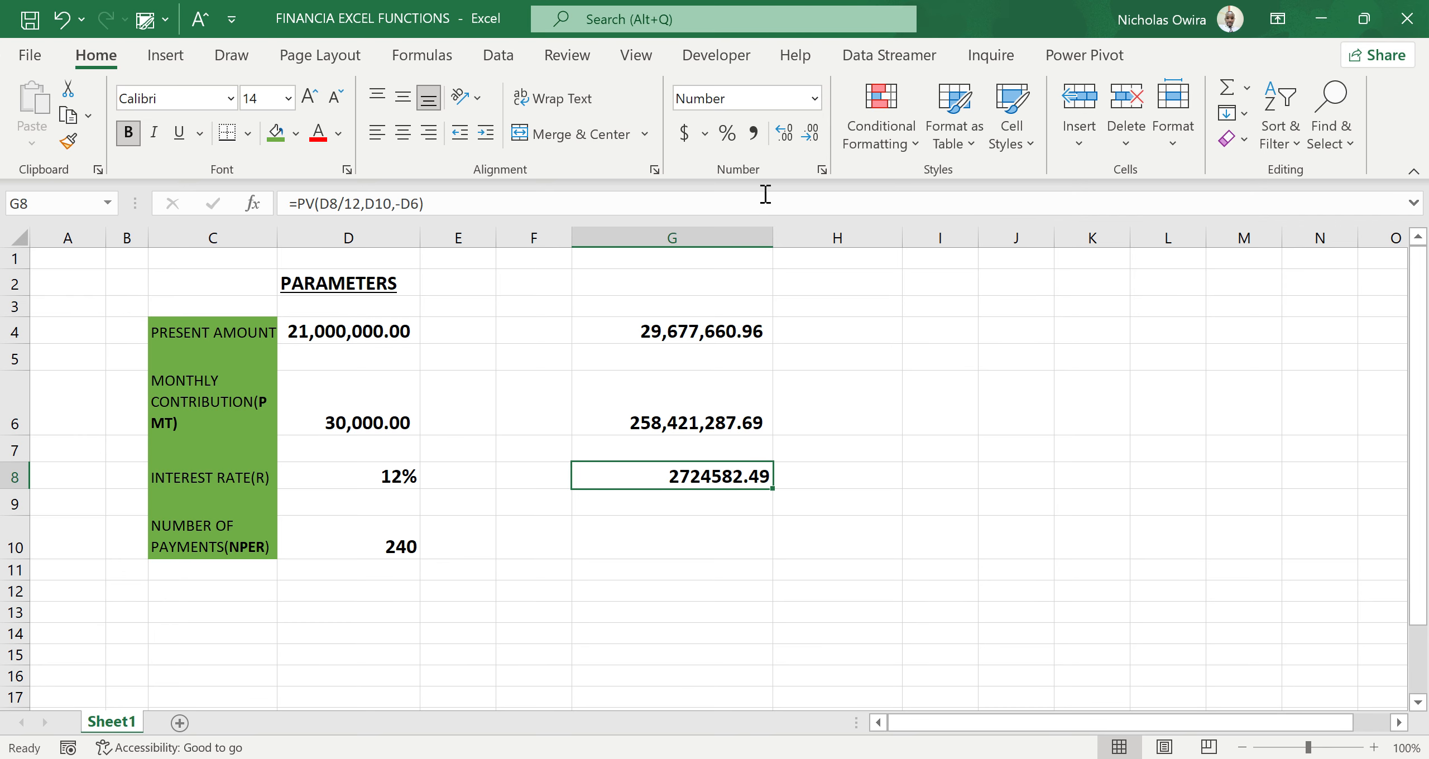
left_click(753, 134)
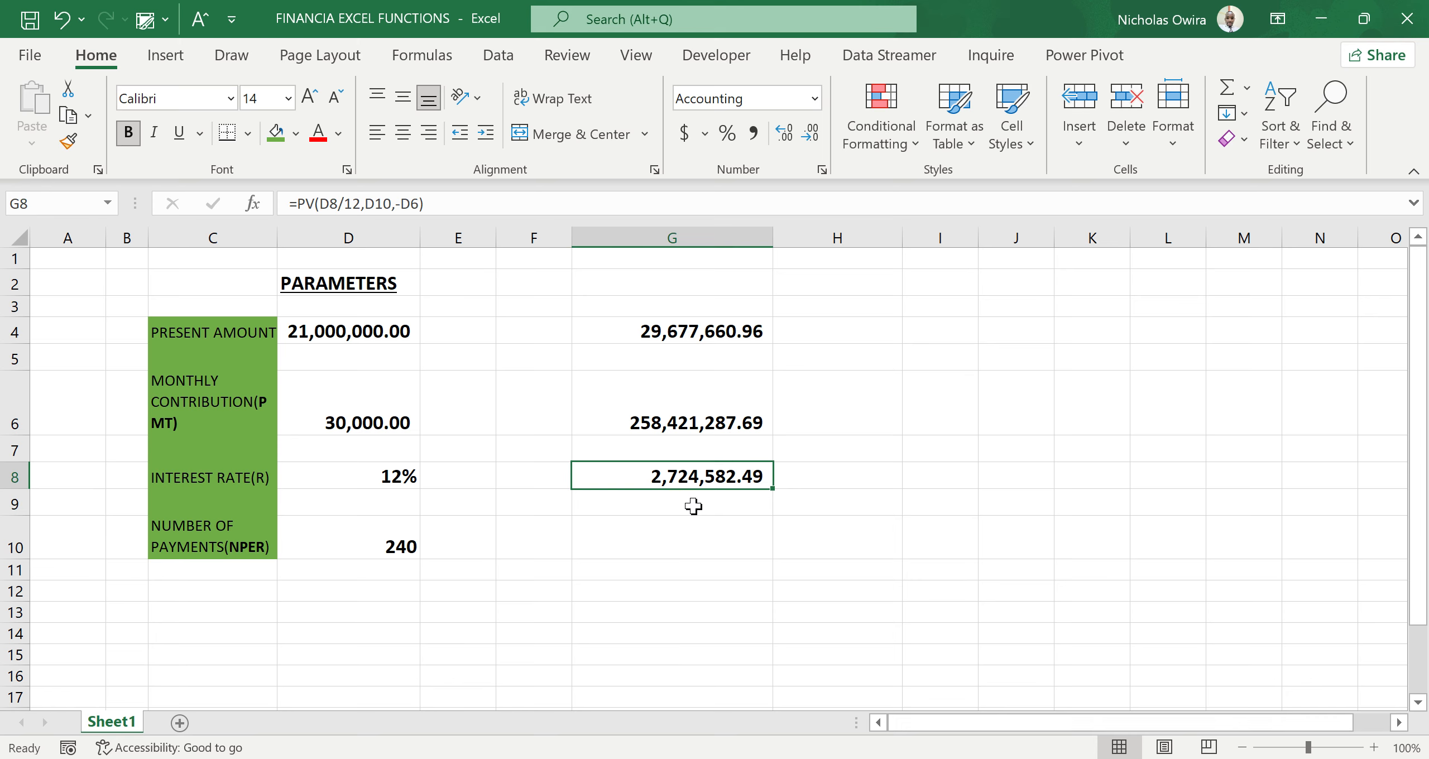
Calculate the monthly payment in cell G10 with the formula =PMT(D8/12,D10,-G8)
left_click(691, 537)
type("=")
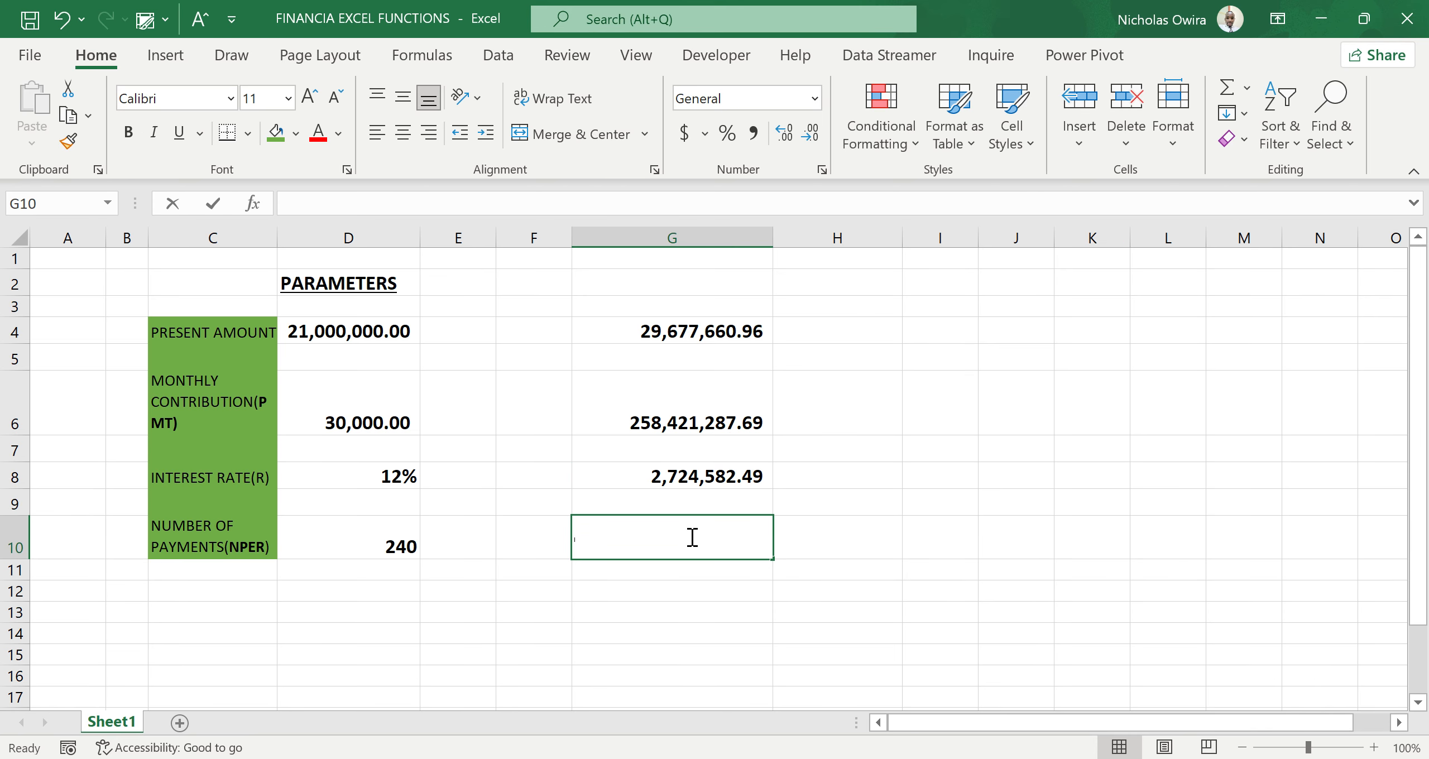
type("PMT")
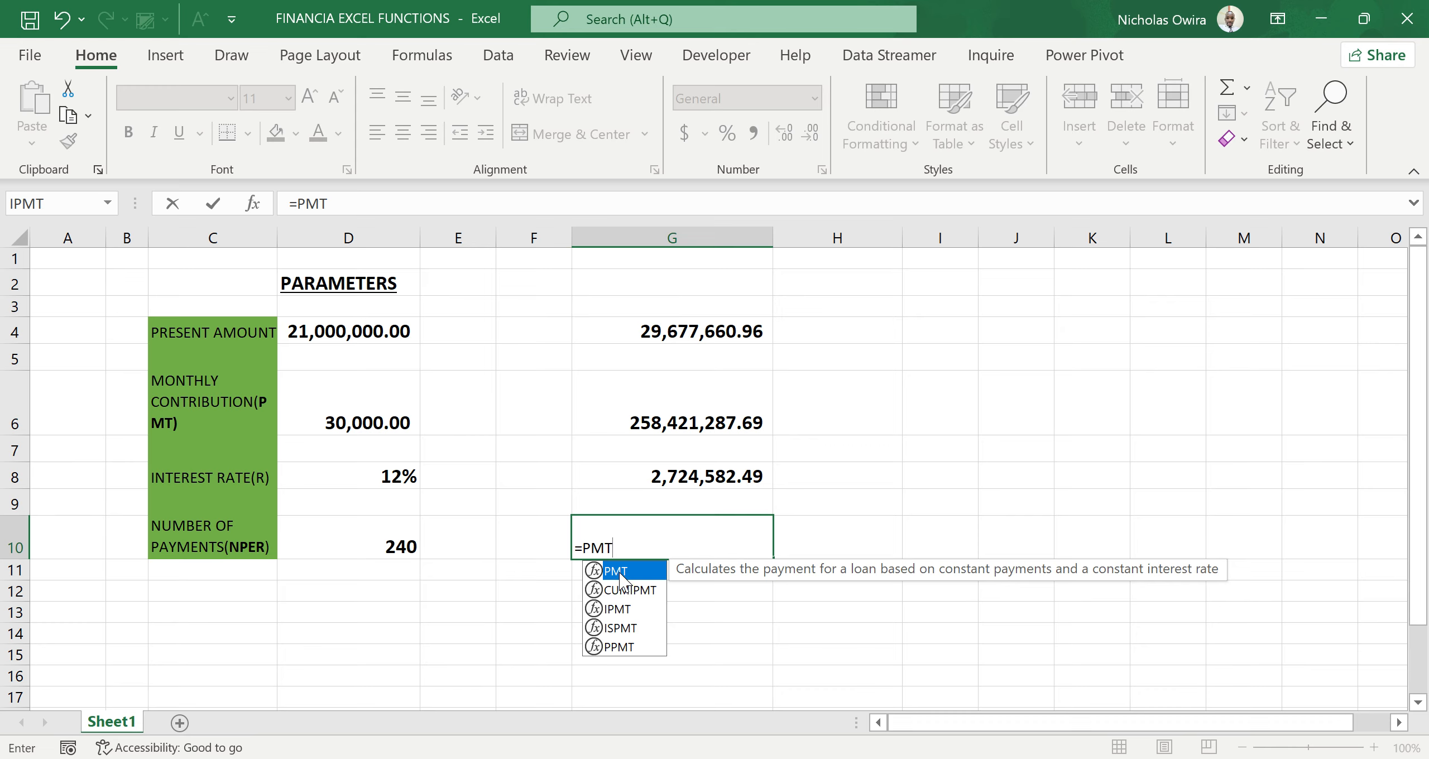
double_click(617, 571)
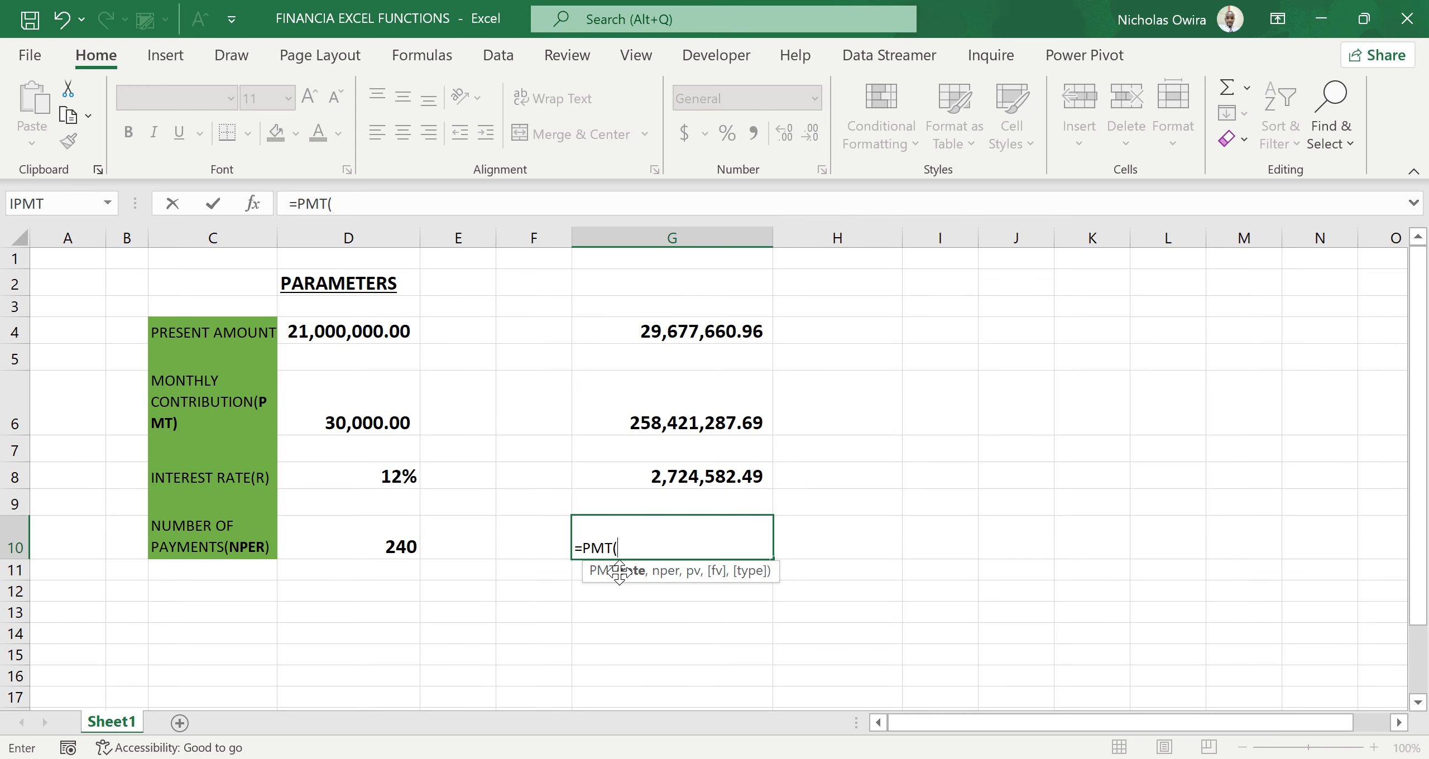
left_click(395, 477)
type("/12,")
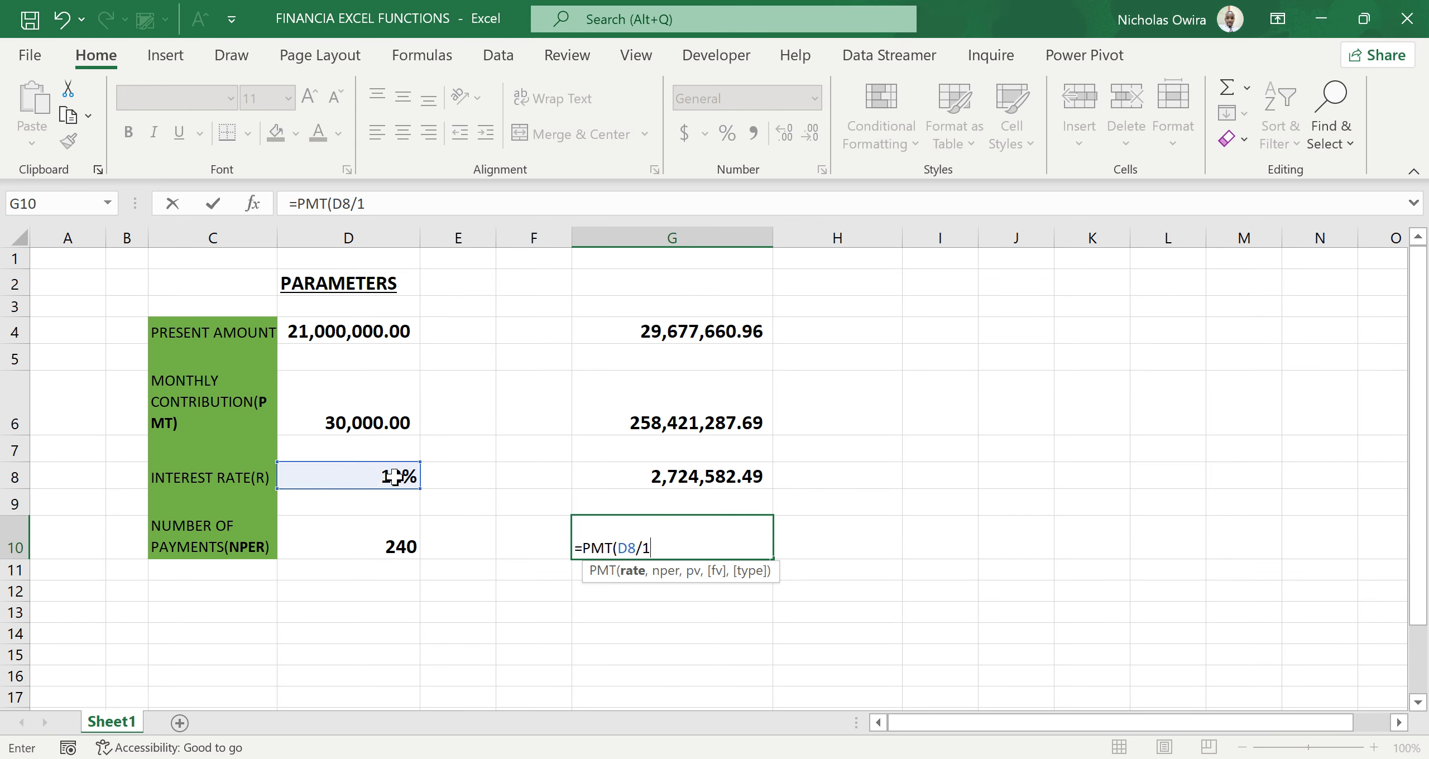
left_click(396, 547)
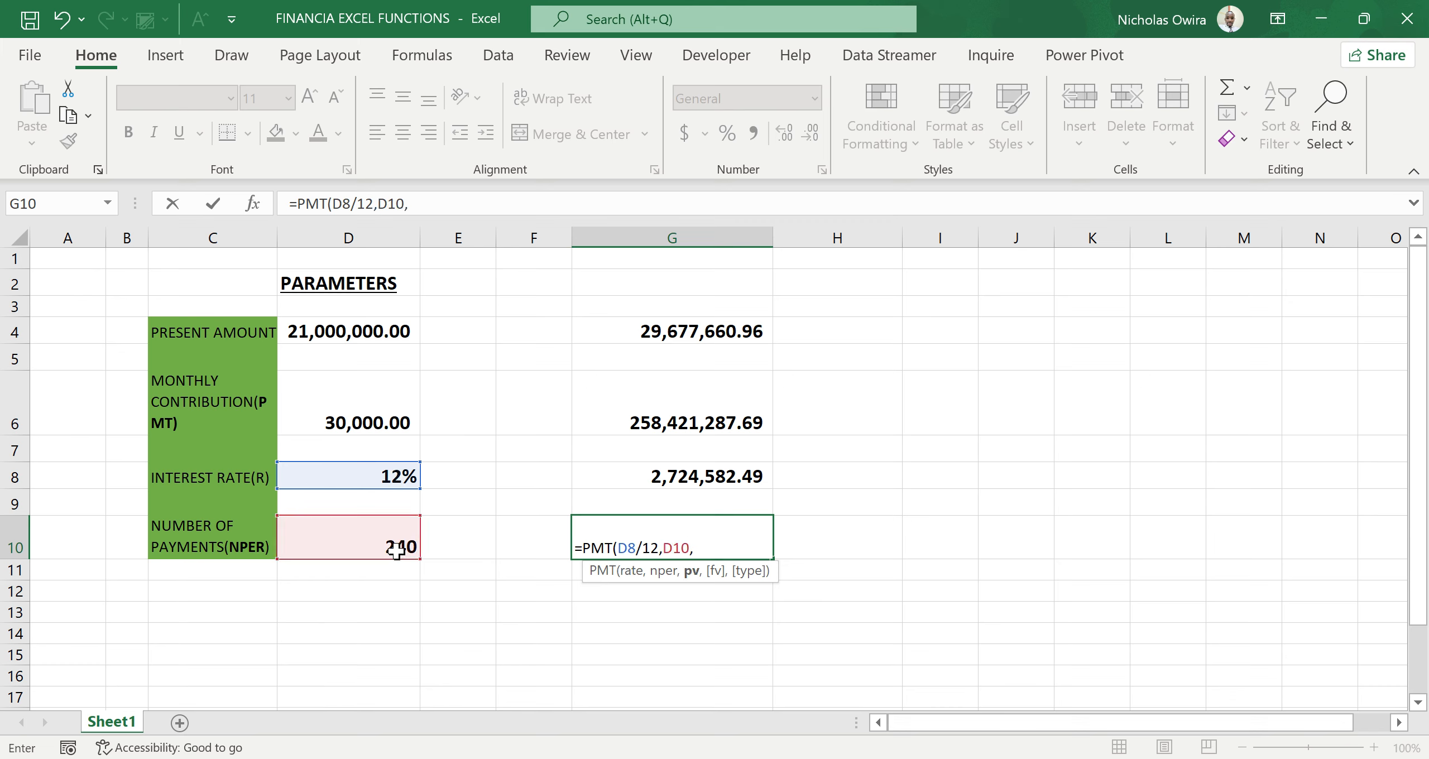
left_click(707, 476)
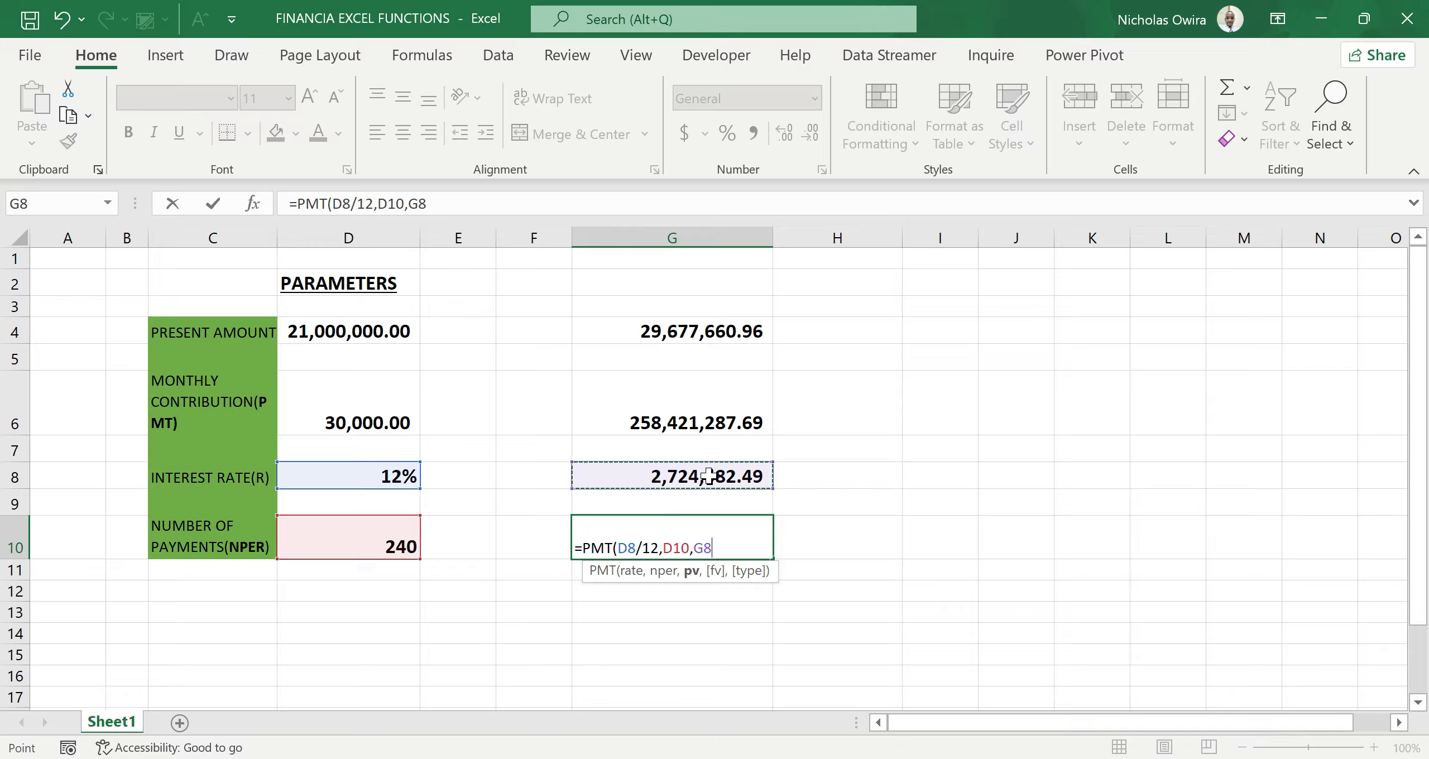
left_click(697, 545)
type("-G8")
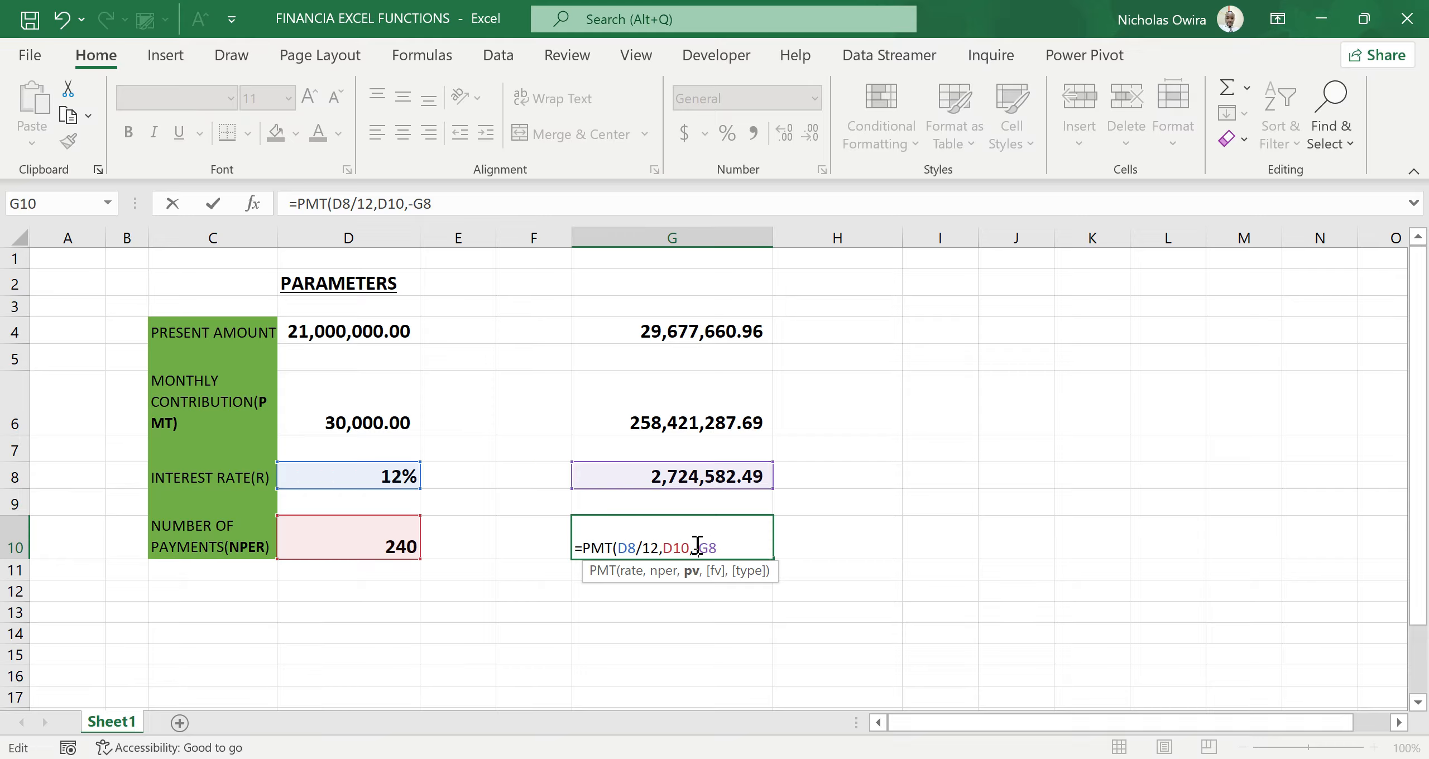
type(")")
key("Return")
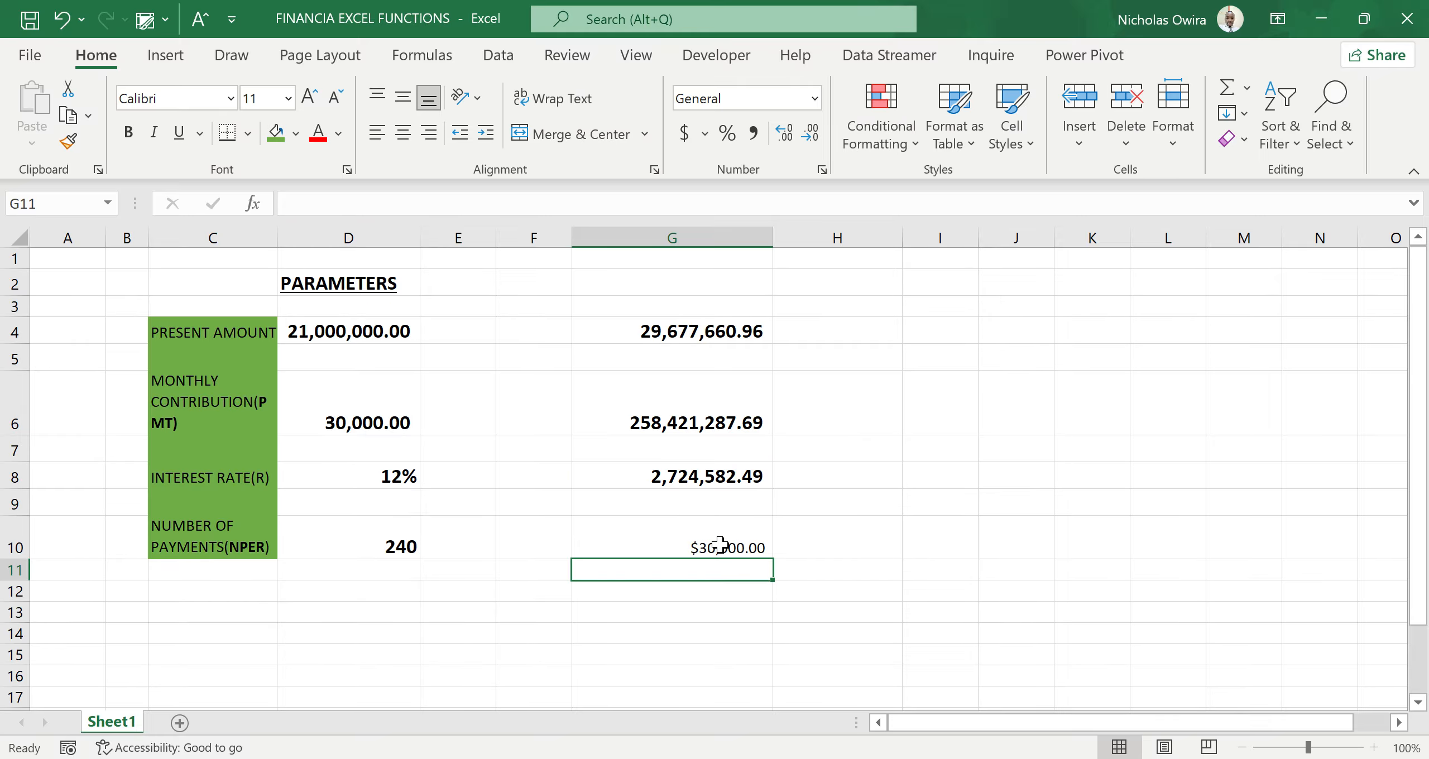
Change the monthly payment in cell G10 to the Number format and apply the Comma Style
left_click(745, 550)
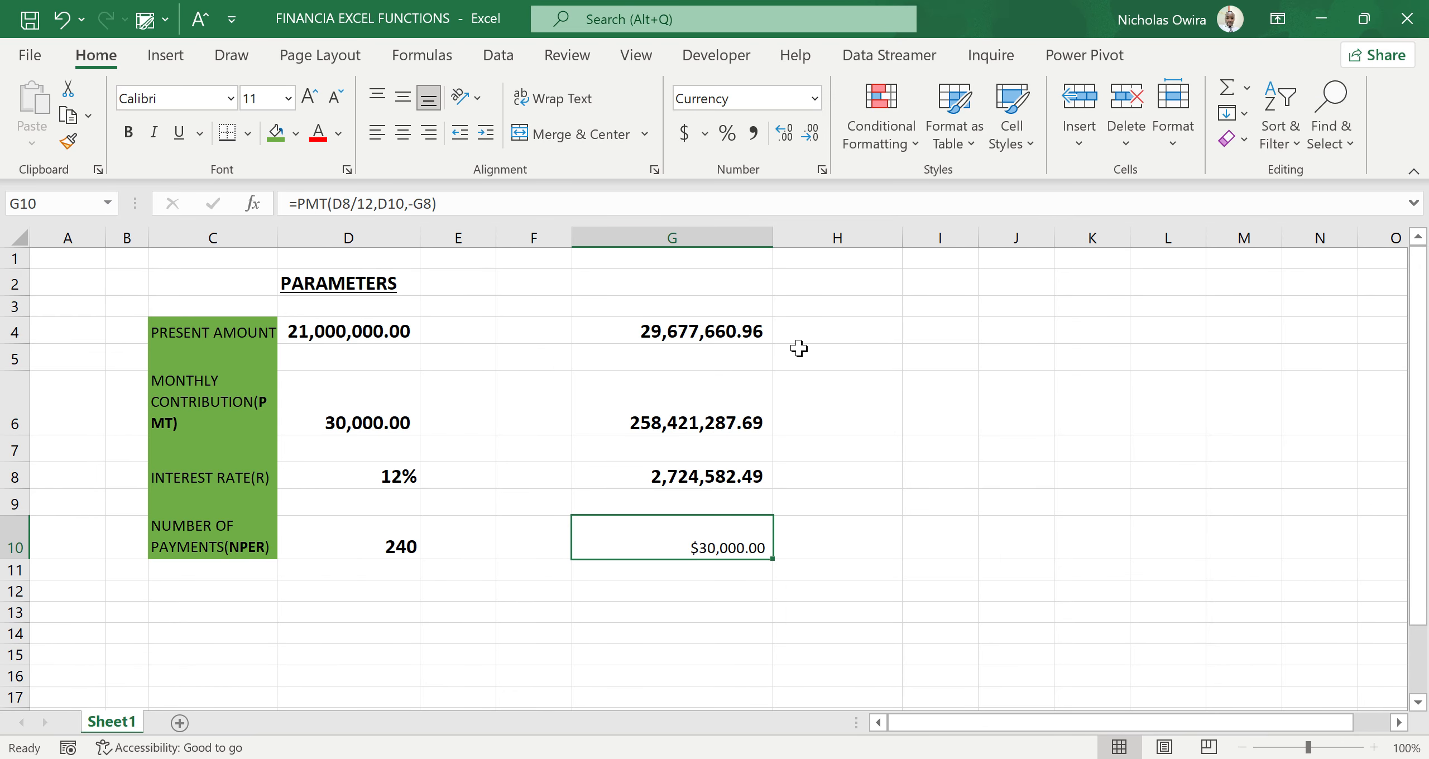
left_click(816, 99)
left_click(773, 193)
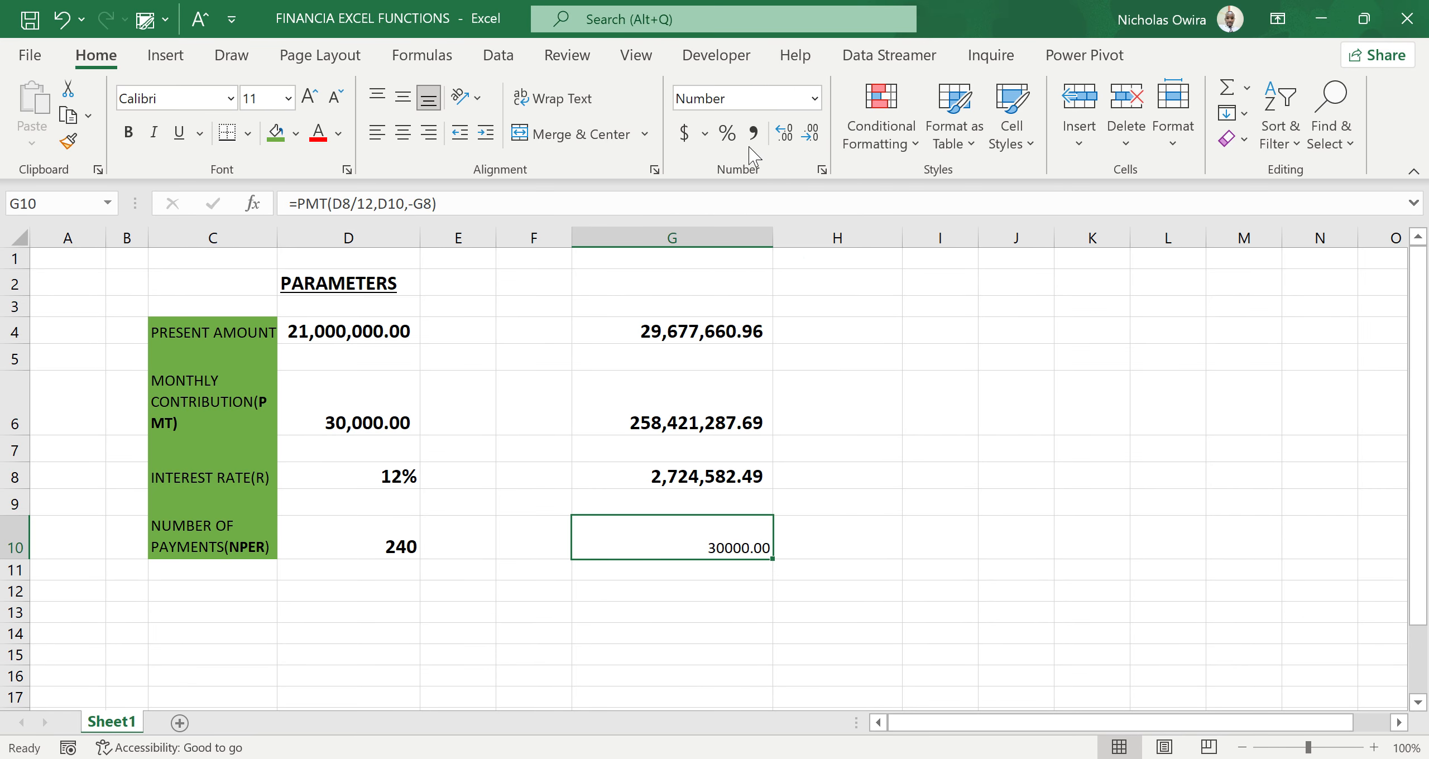
left_click(753, 133)
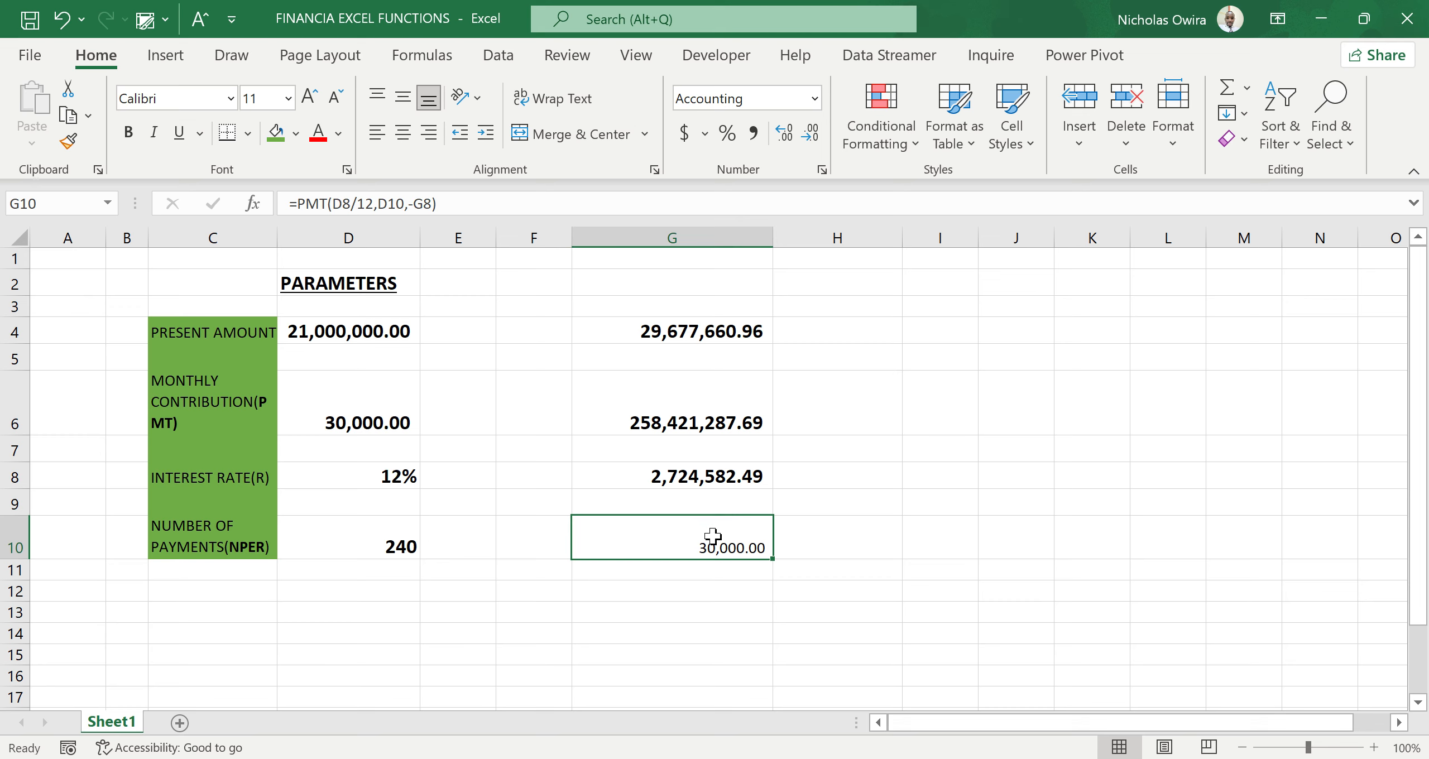
key("Return")
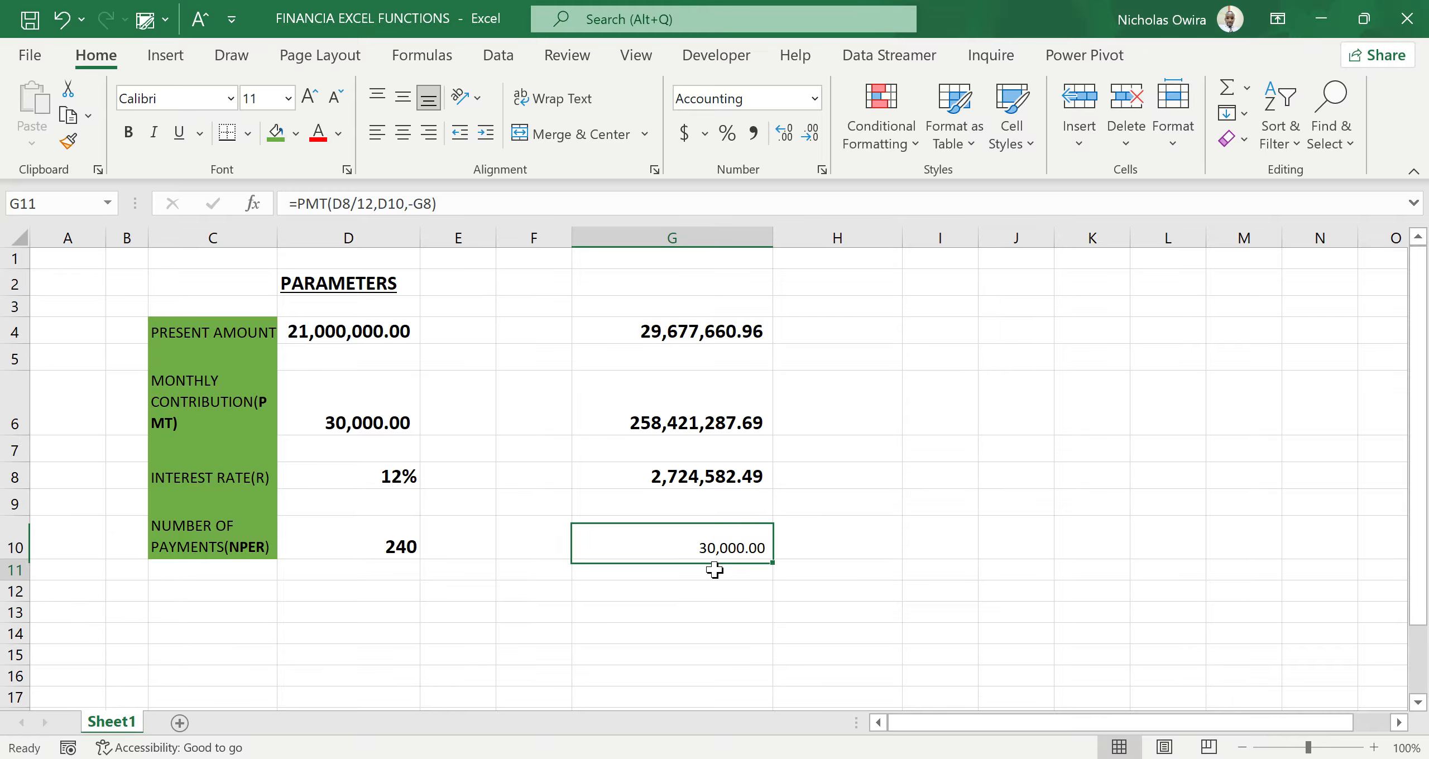
Calculate the principal portion of payment 240 in cell H4 with the formula =PPMT(D8/12,240,D10,D4)
left_click(861, 330)
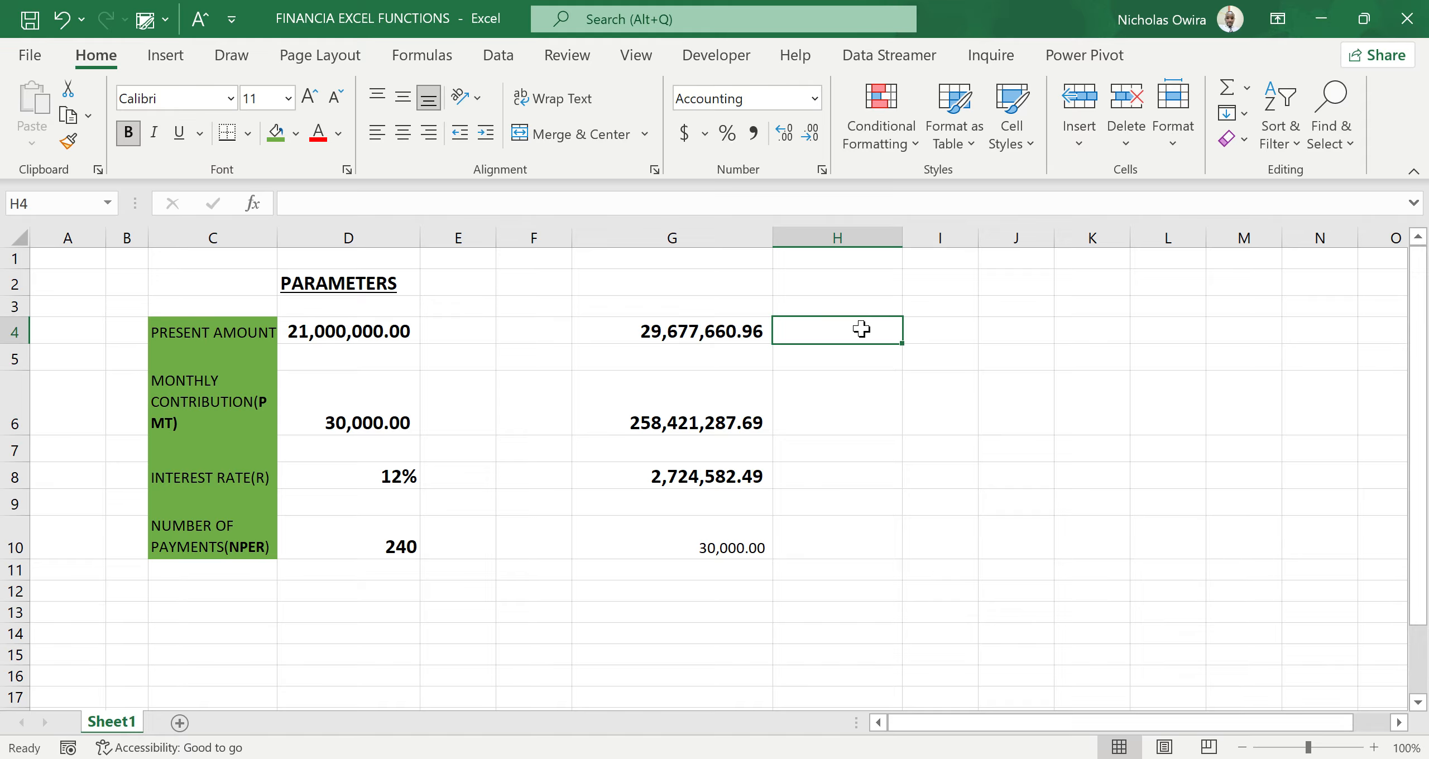
type("=")
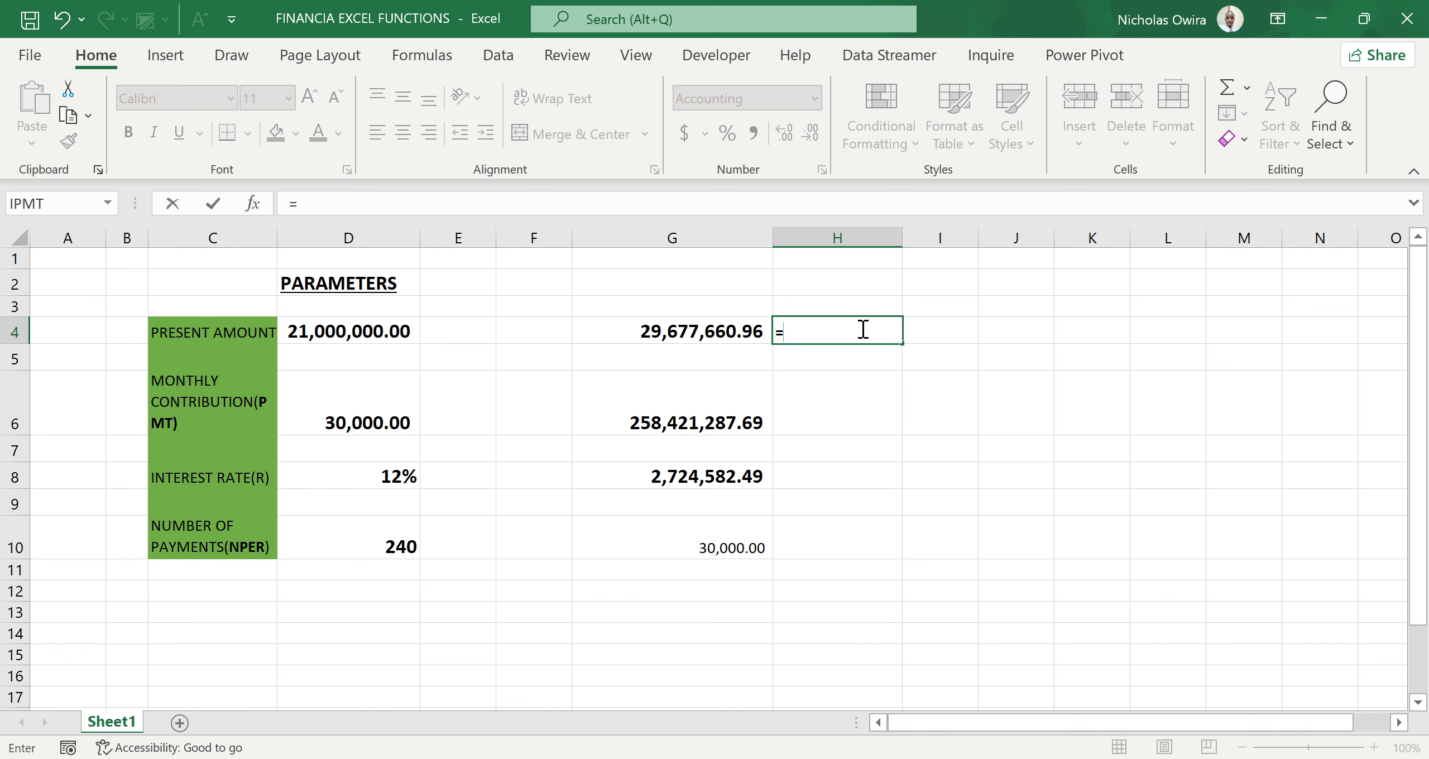
type("PPMT(")
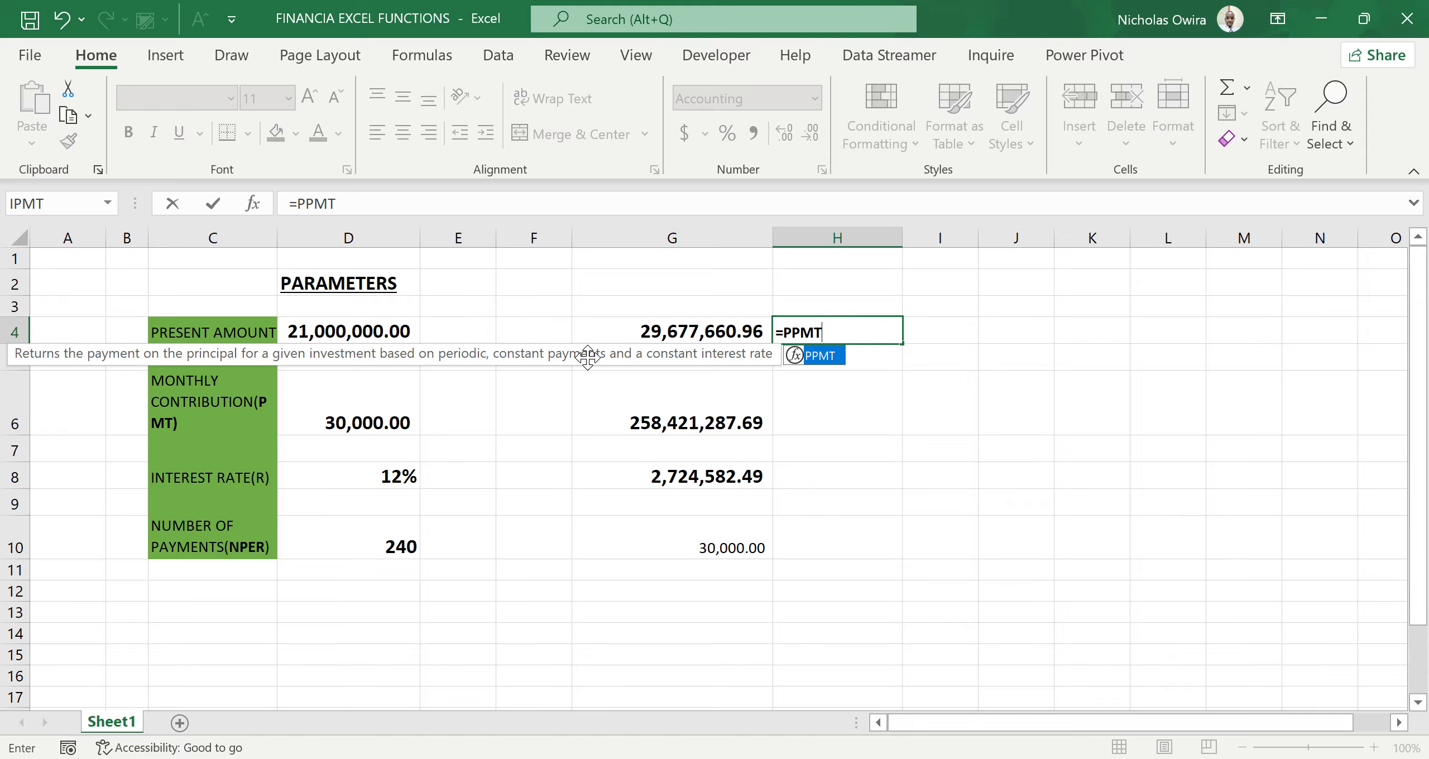
double_click(820, 357)
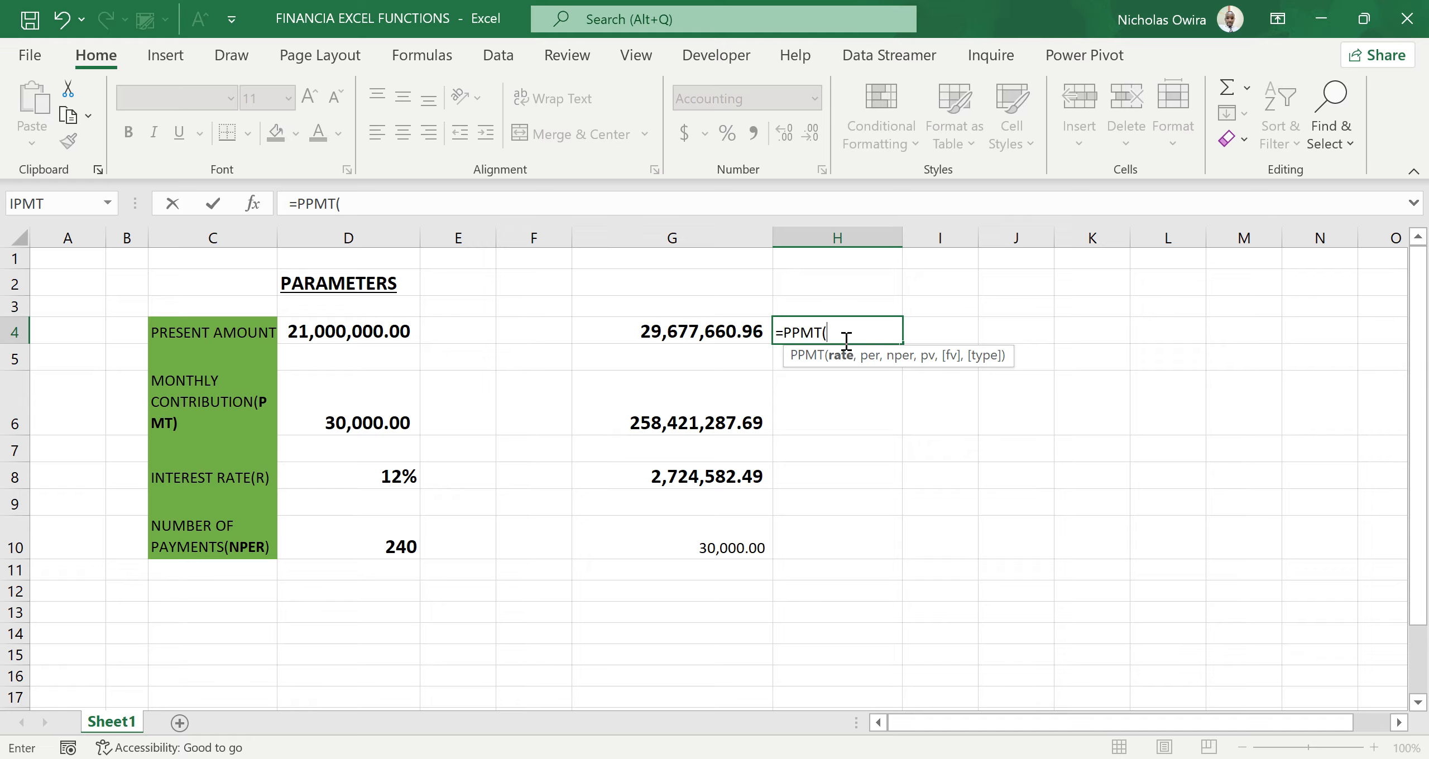
left_click(377, 473)
type("/")
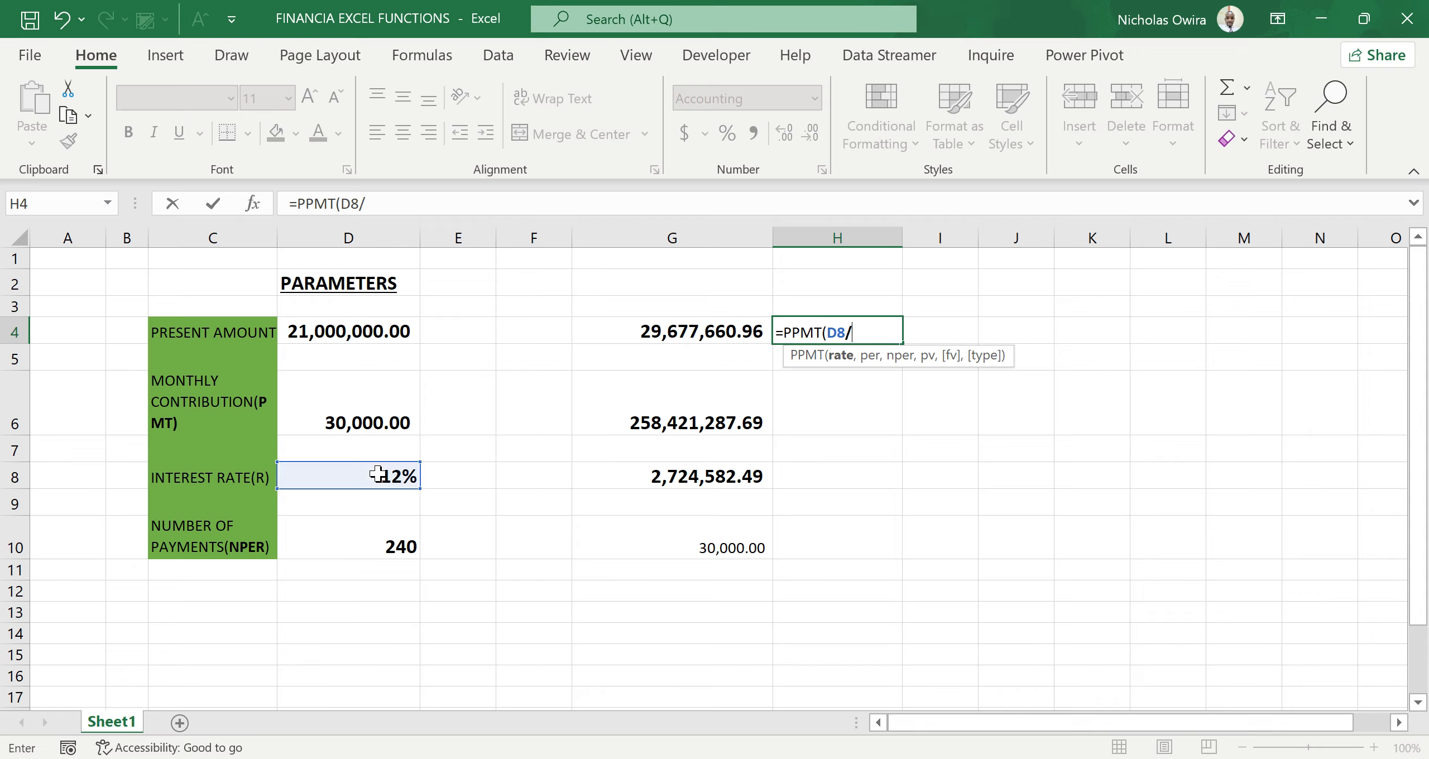
type("12,")
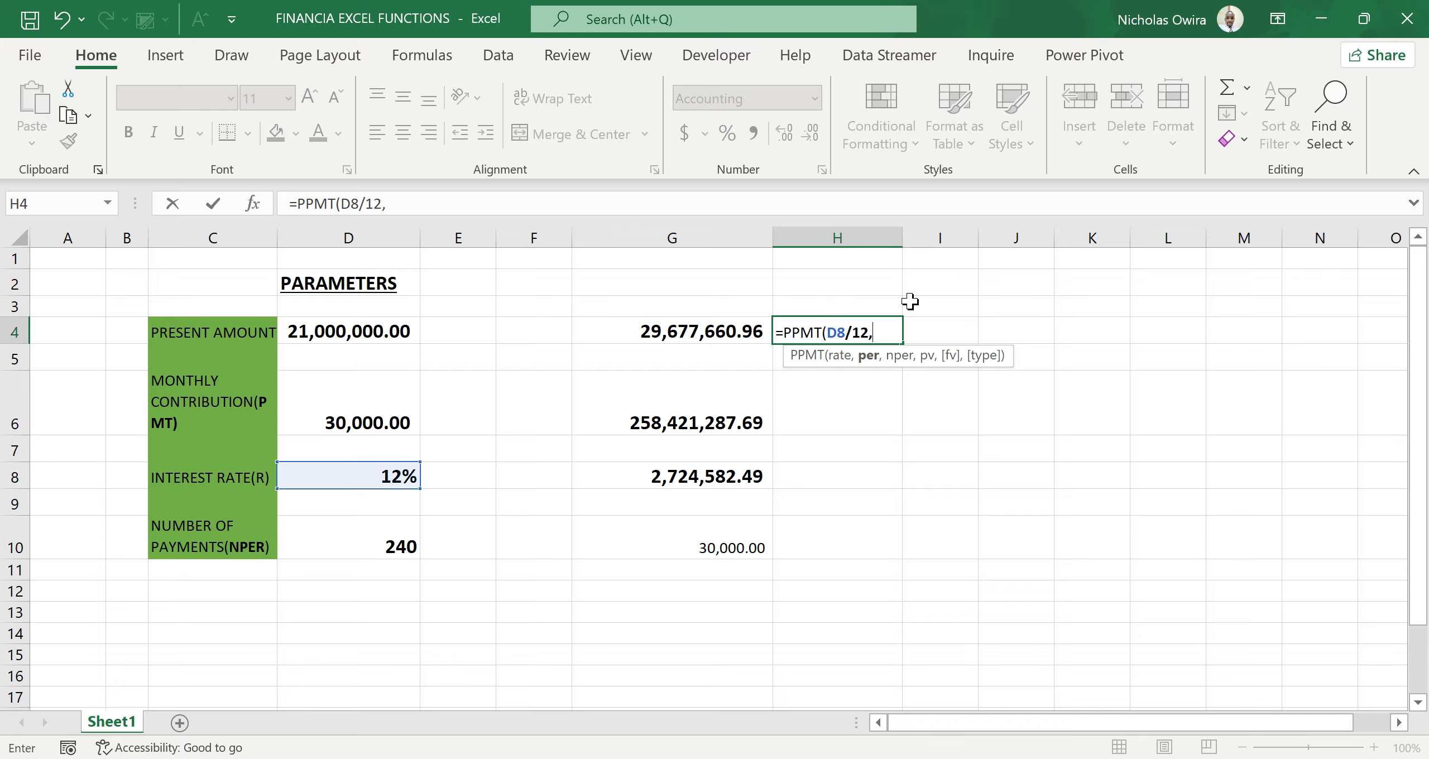
type("240,")
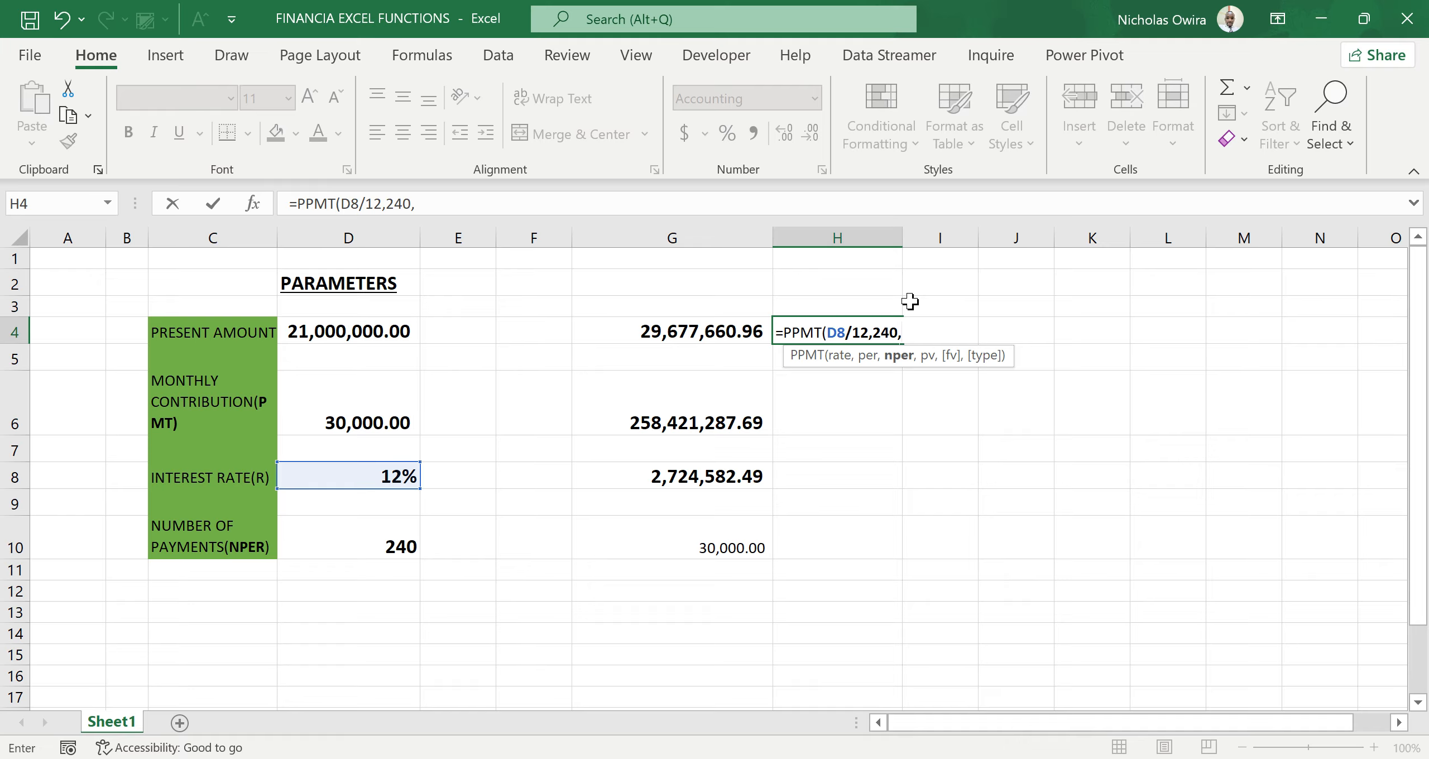
left_click(378, 545)
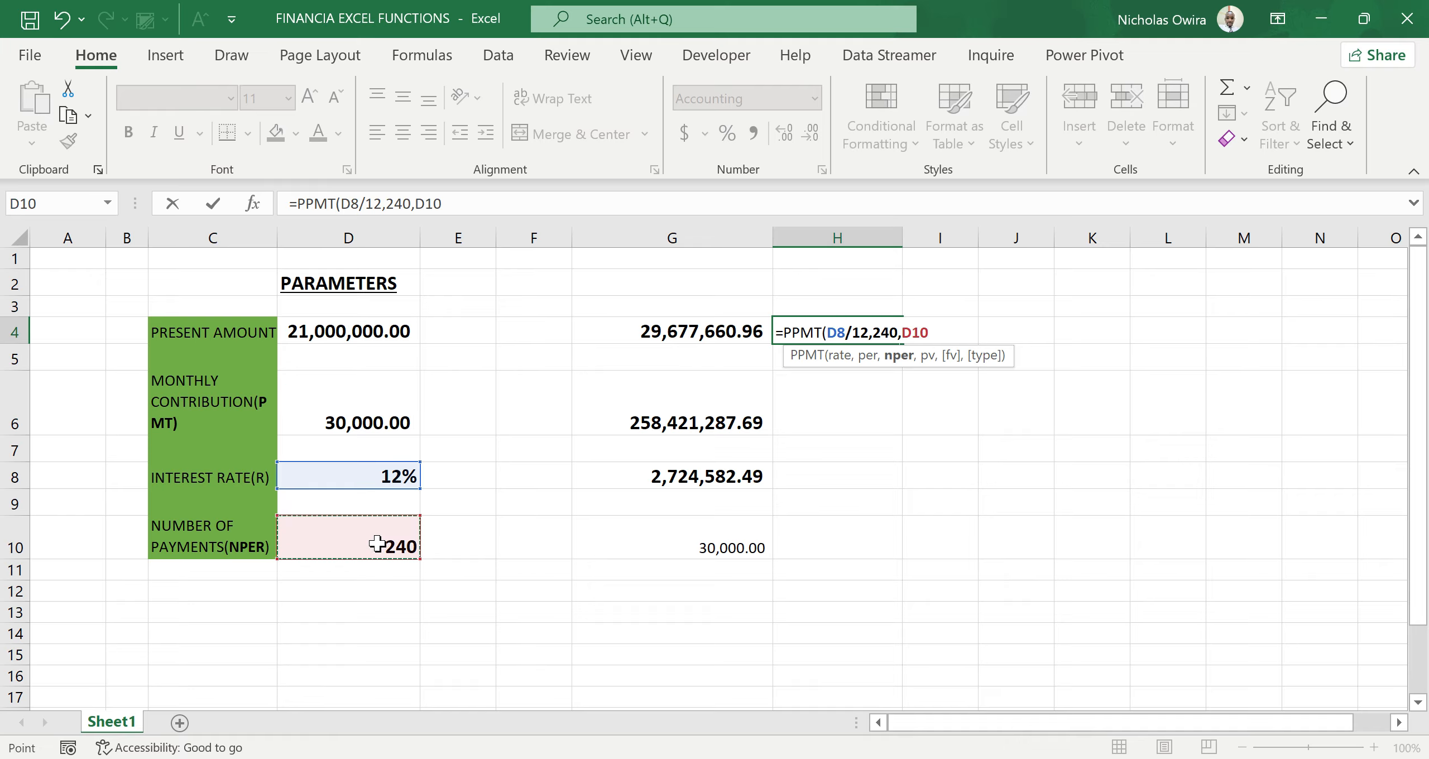
type(",")
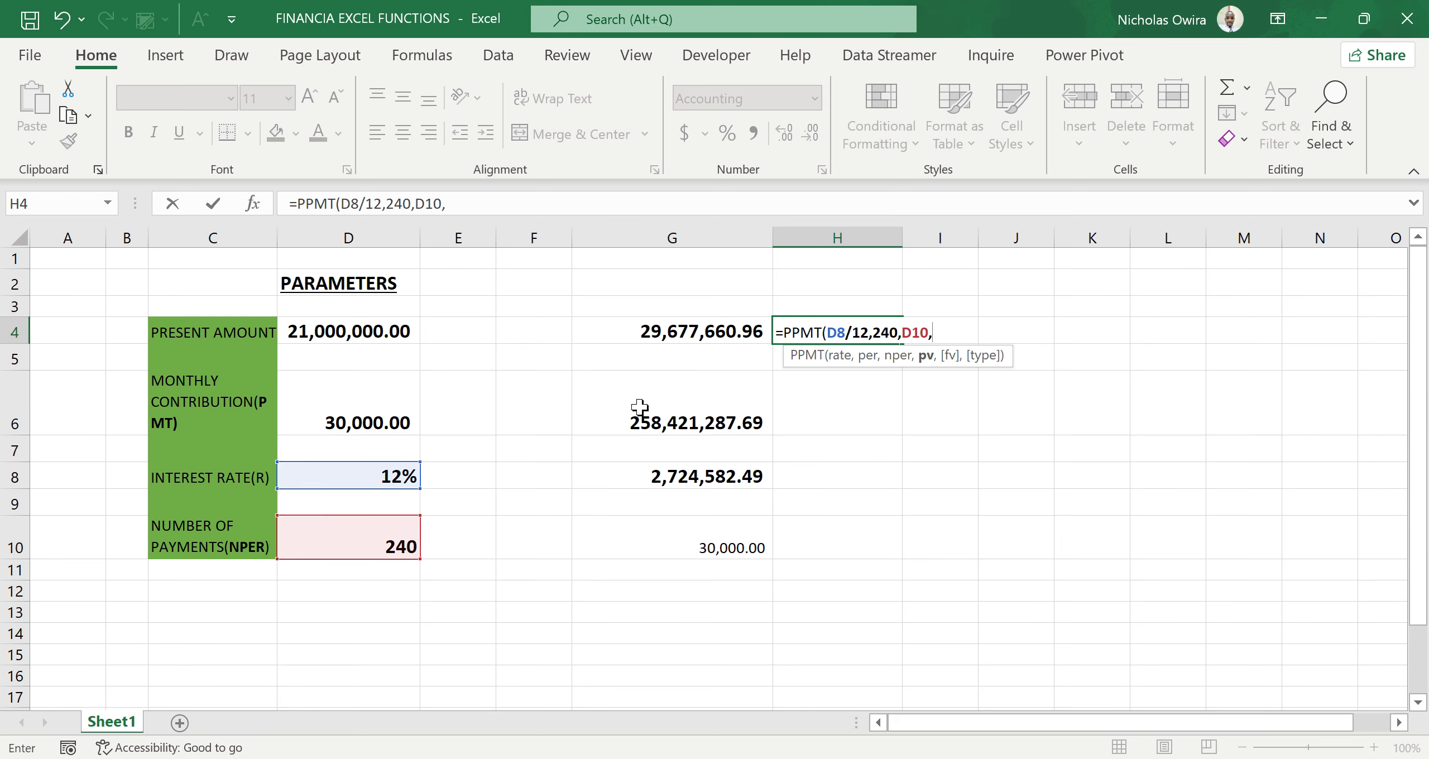
left_click(386, 333)
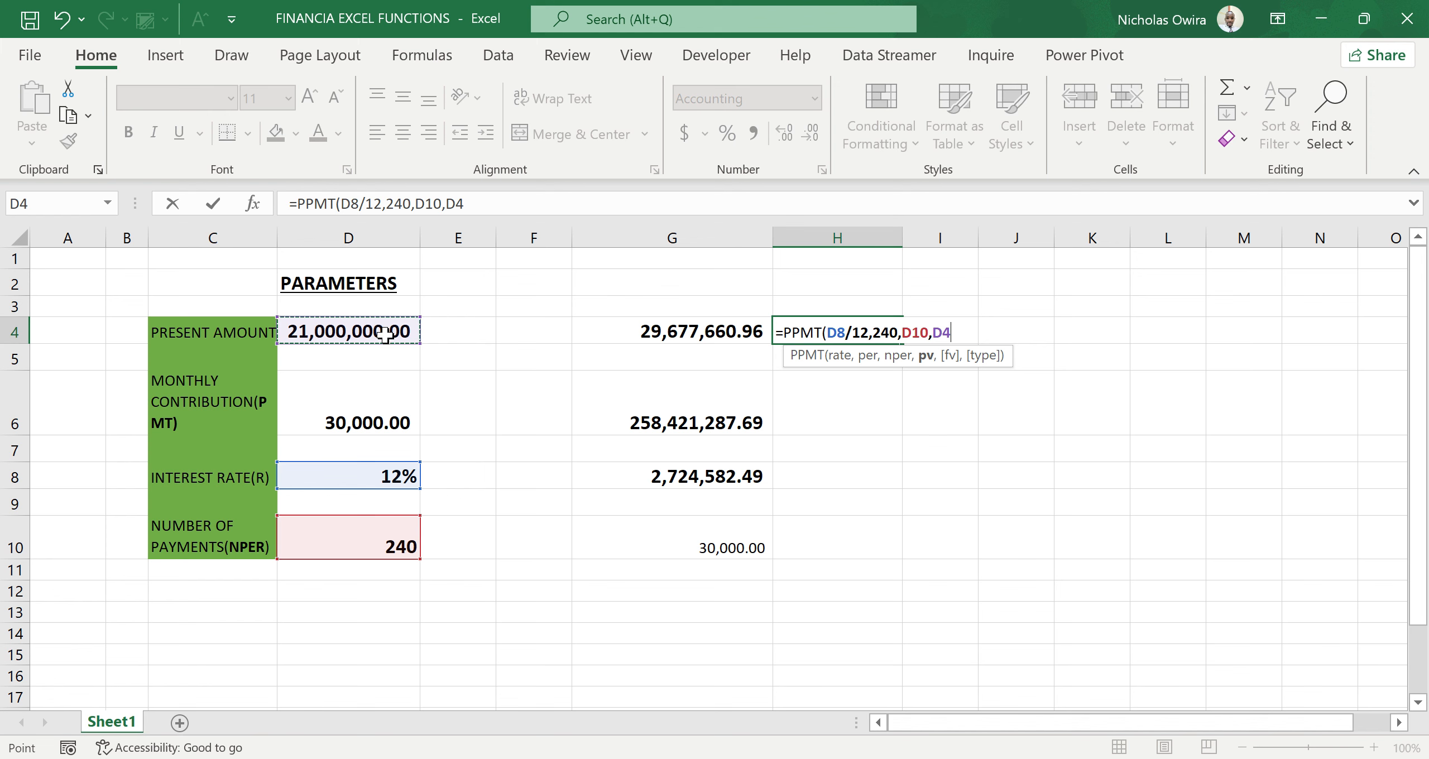
type(")")
key("Return")
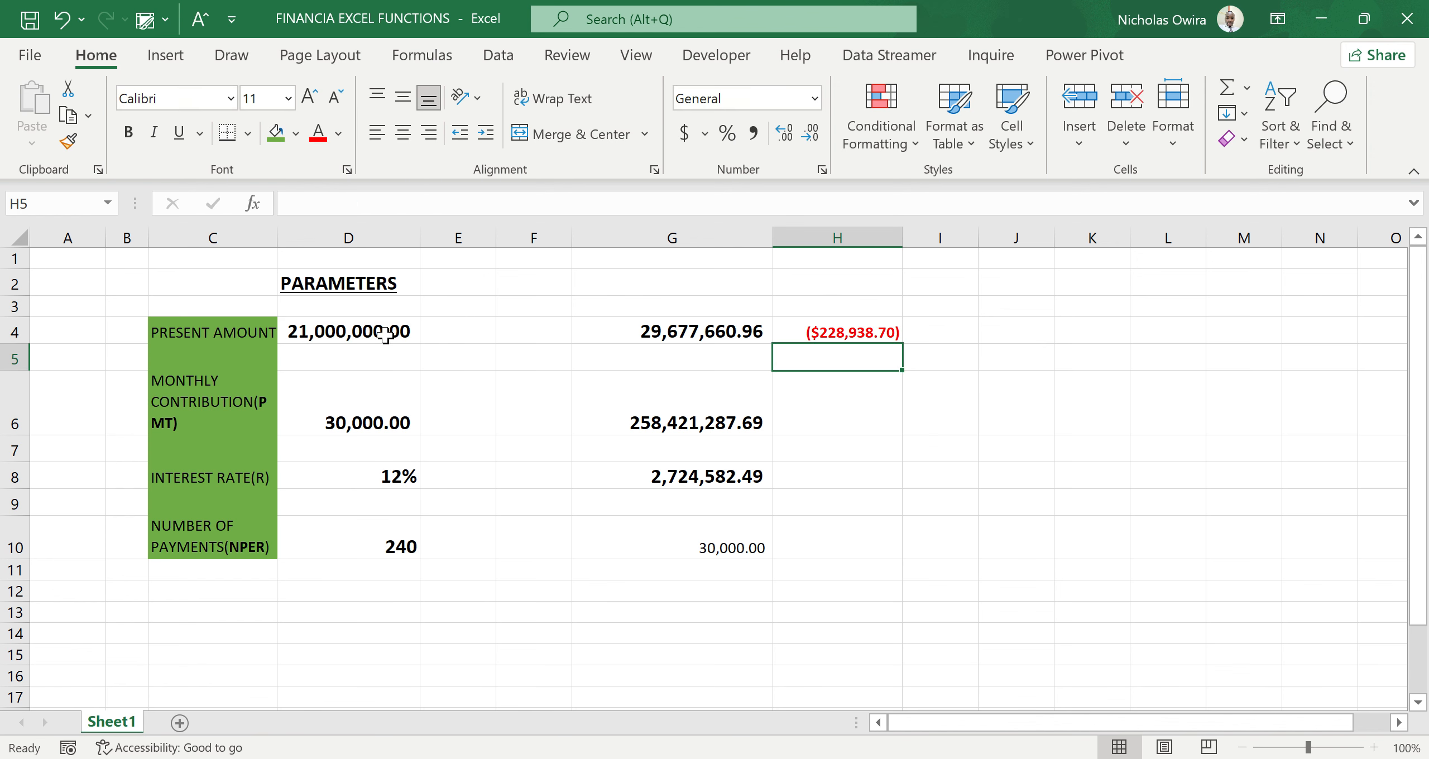
Negate the present value argument of the PPMT formula in cell H4, making it =PPMT(D8/12,240,D10,-D4)
double_click(871, 332)
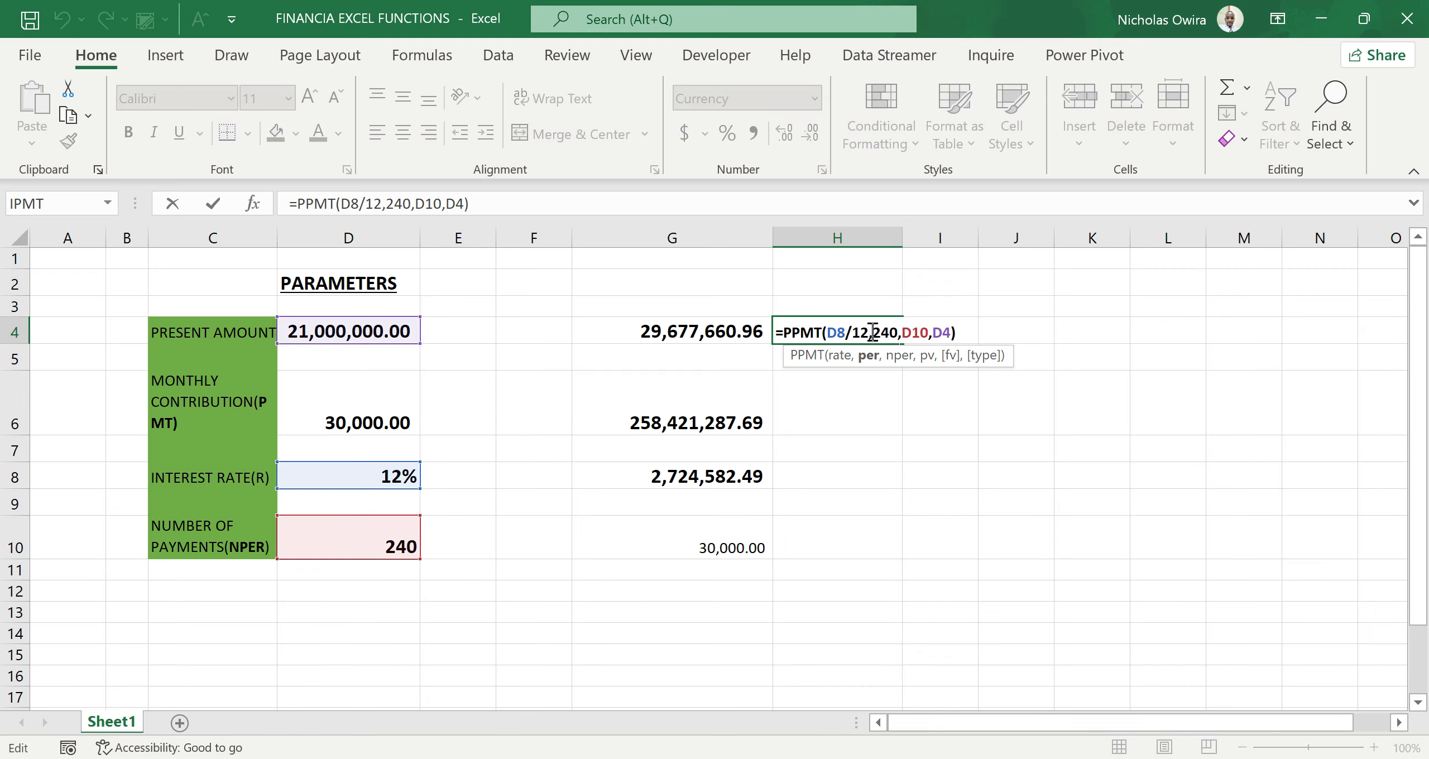
left_click(936, 331)
type("-")
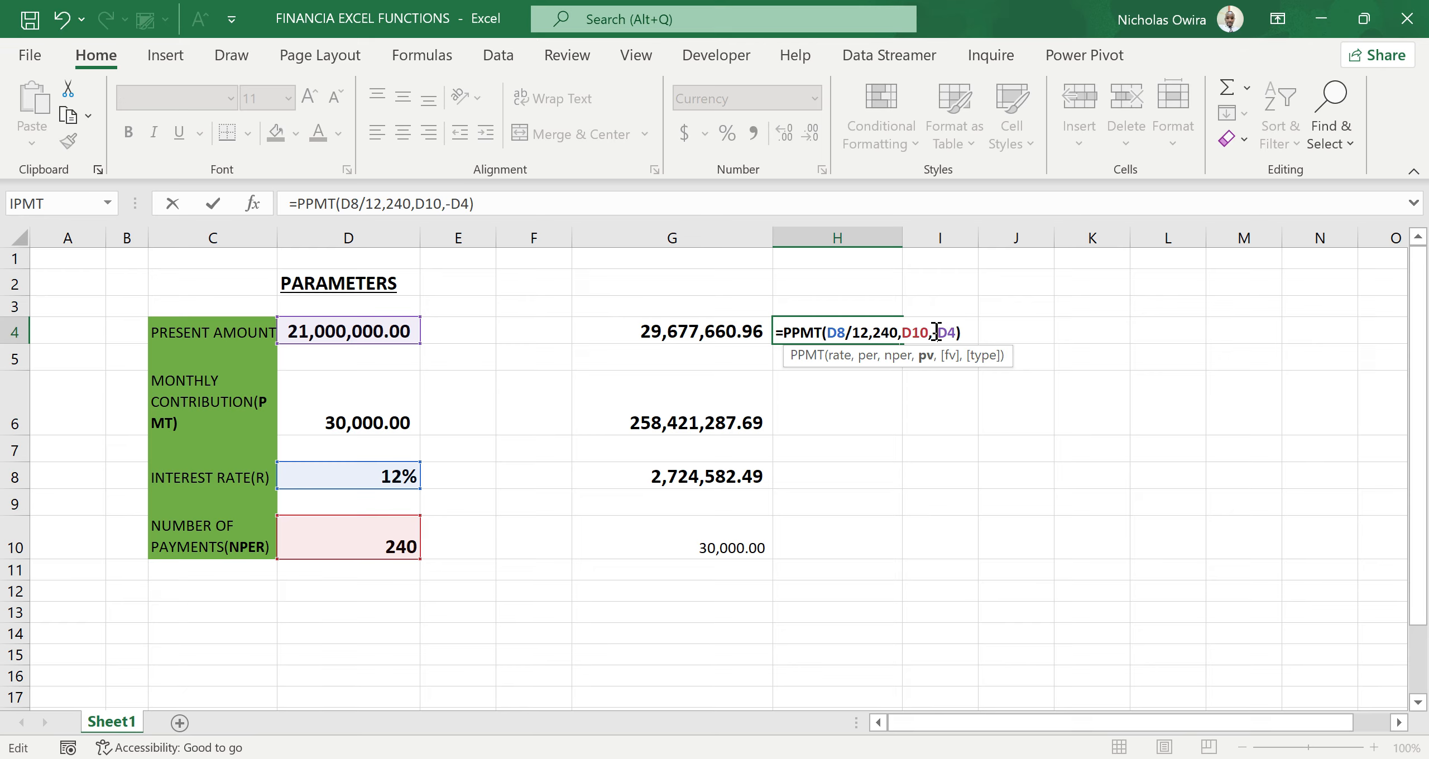
key("Return")
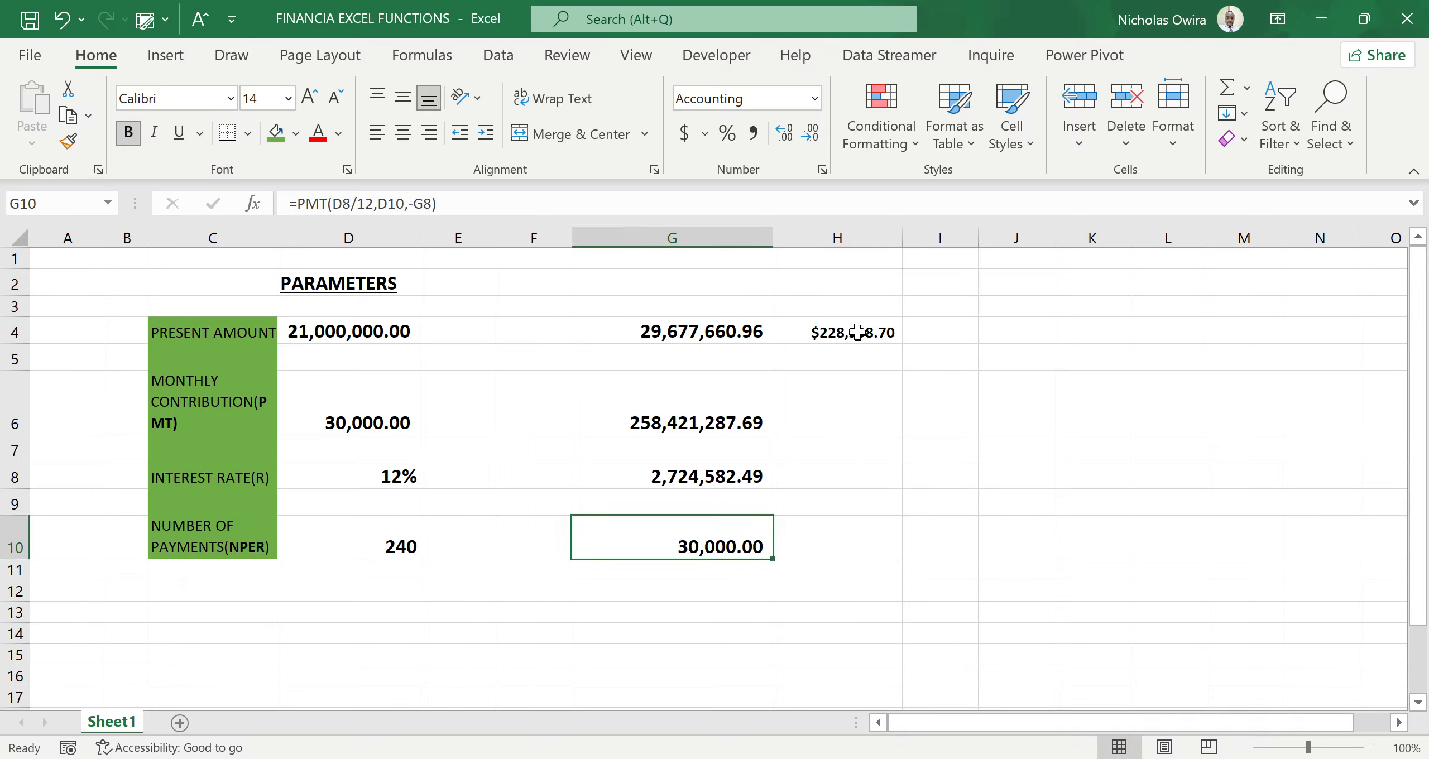
Replace the D4 reference in cell H4's formula with the calculated present value, making it =PPMT(D8/12,240,D10,-G8)
double_click(857, 333)
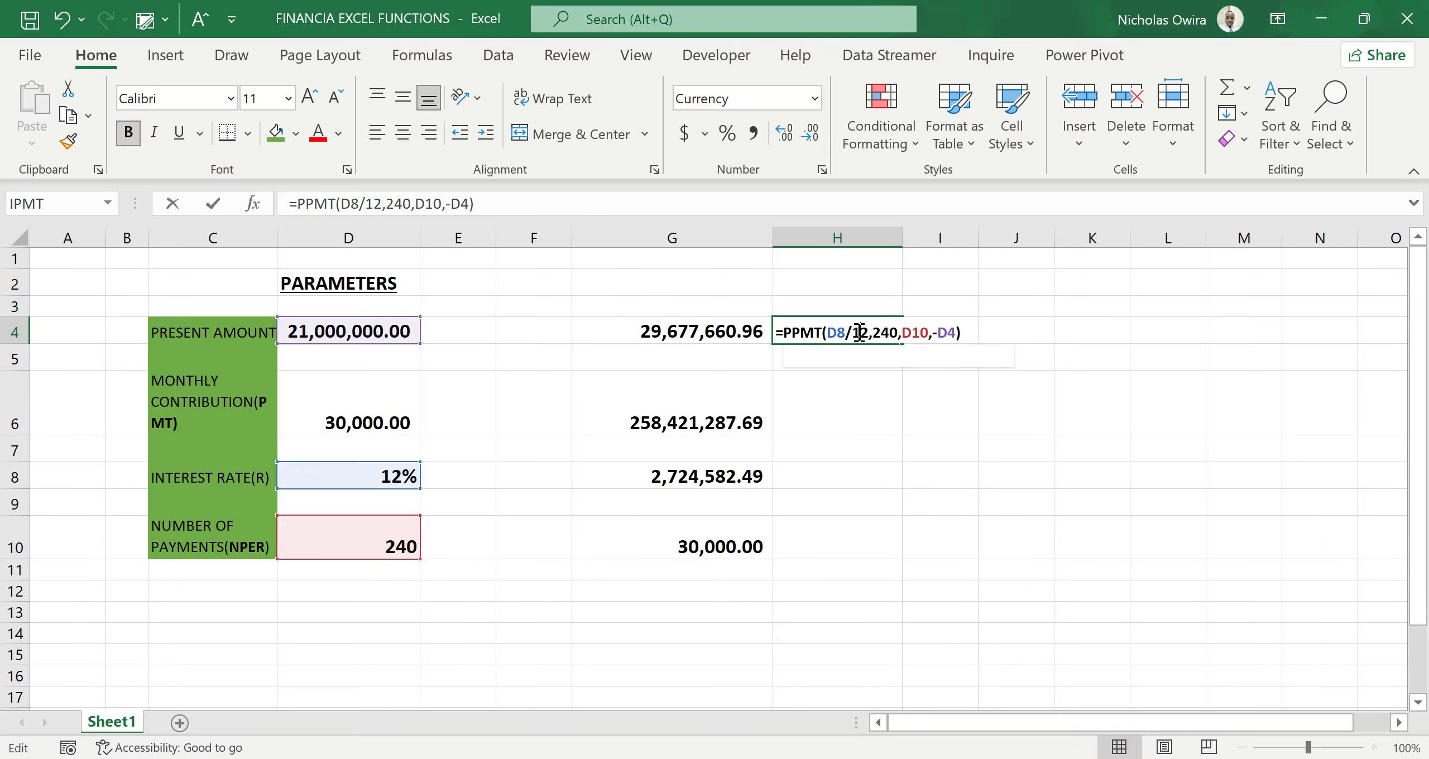
left_click(957, 333)
key("BackSpace")
key("BackSpace")
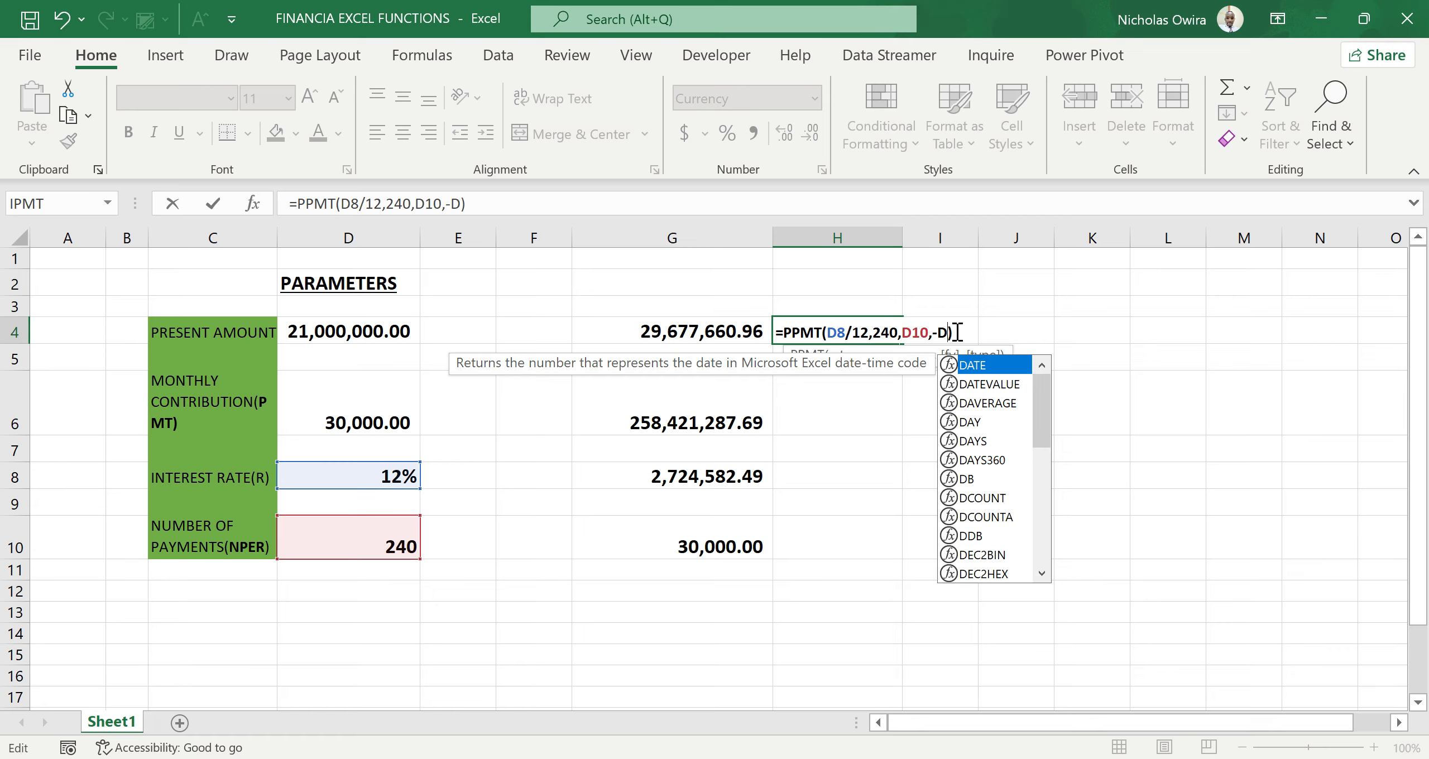
left_click(726, 478)
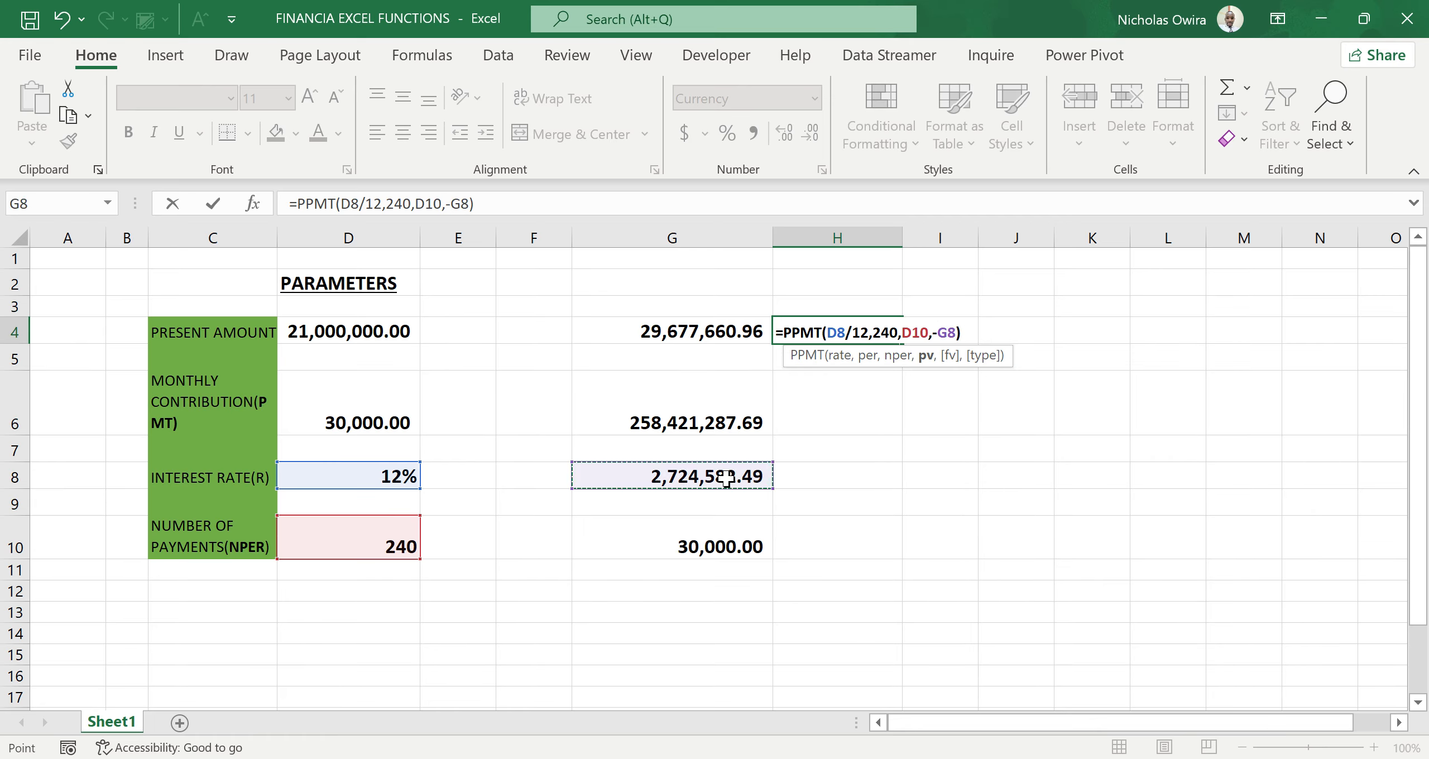
key("Return")
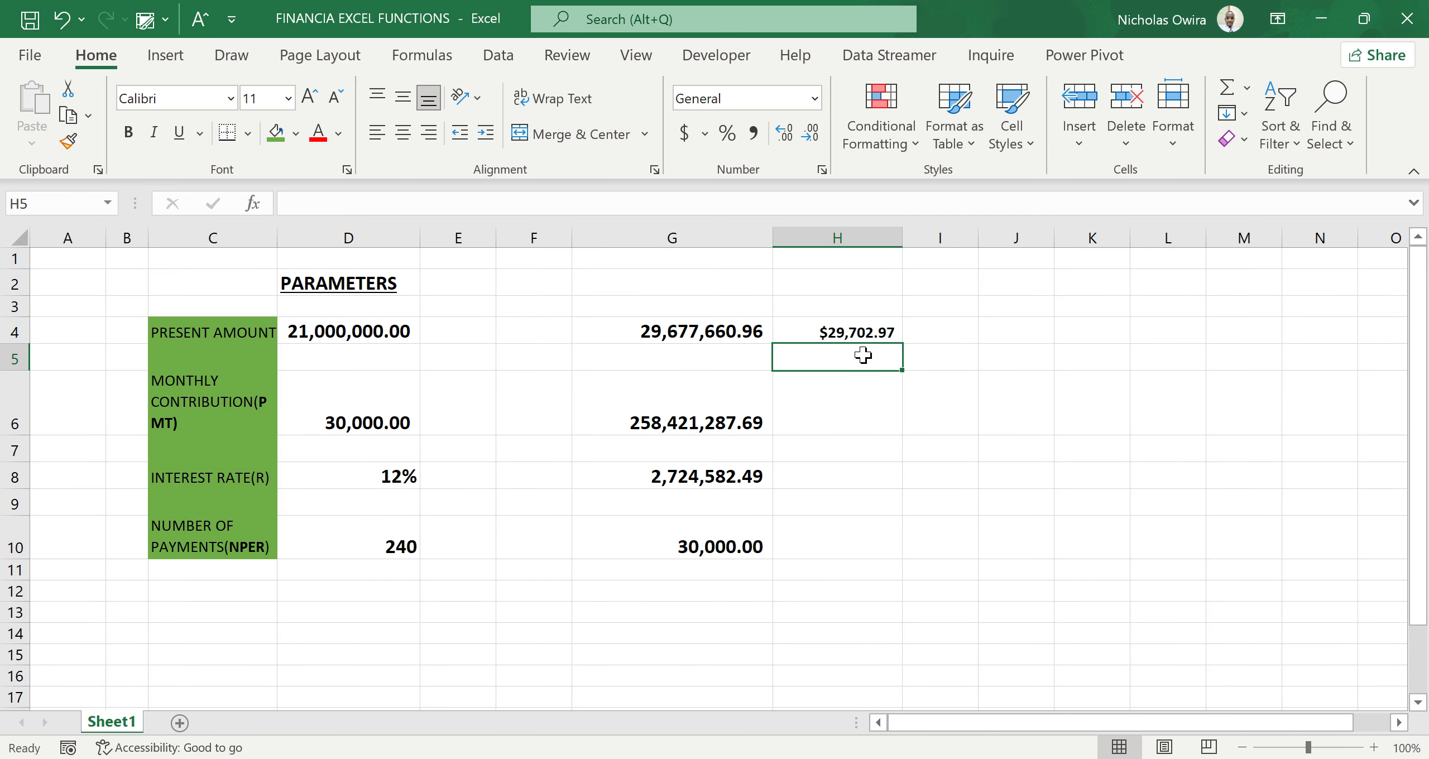
Change the principal payment in cell H4 to the Number format and apply the Comma Style
left_click(883, 330)
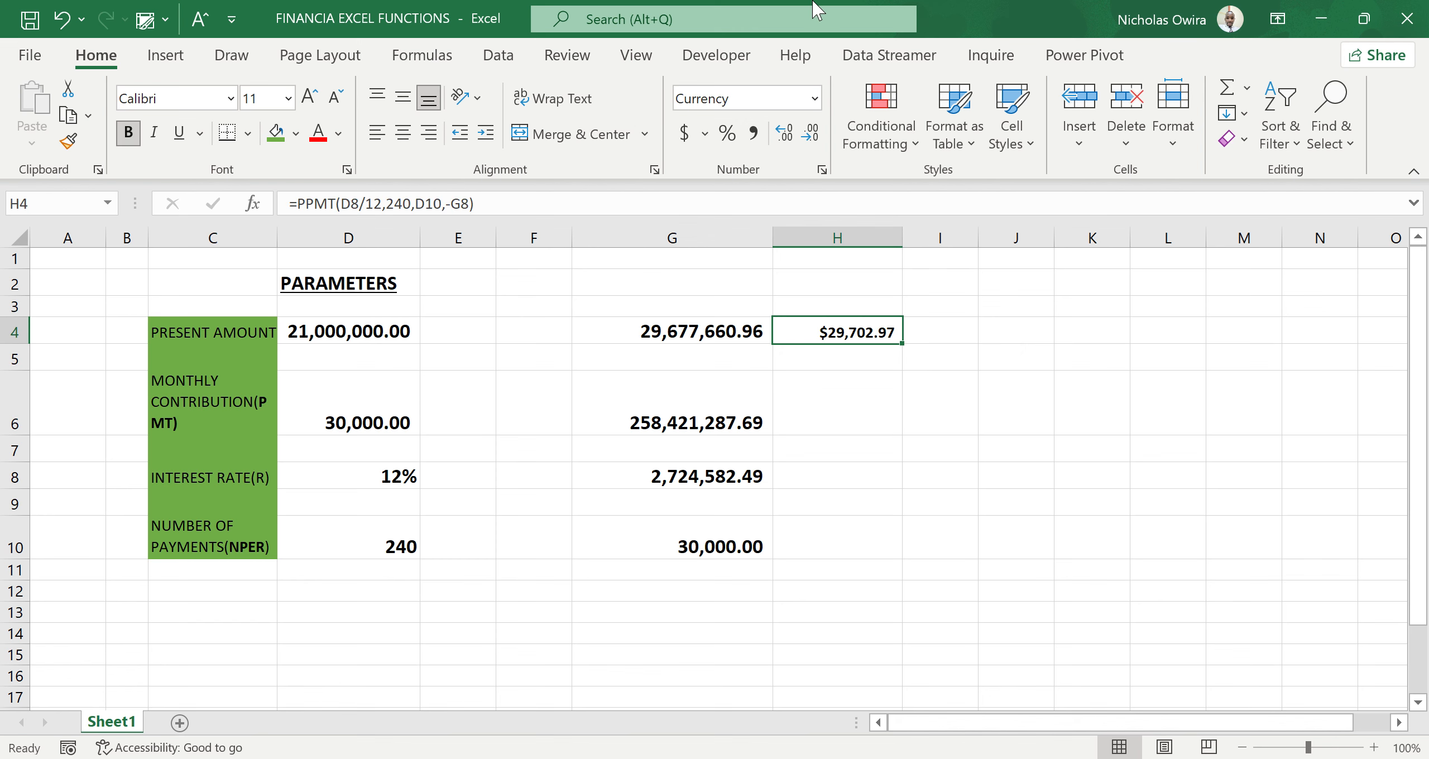
left_click(815, 99)
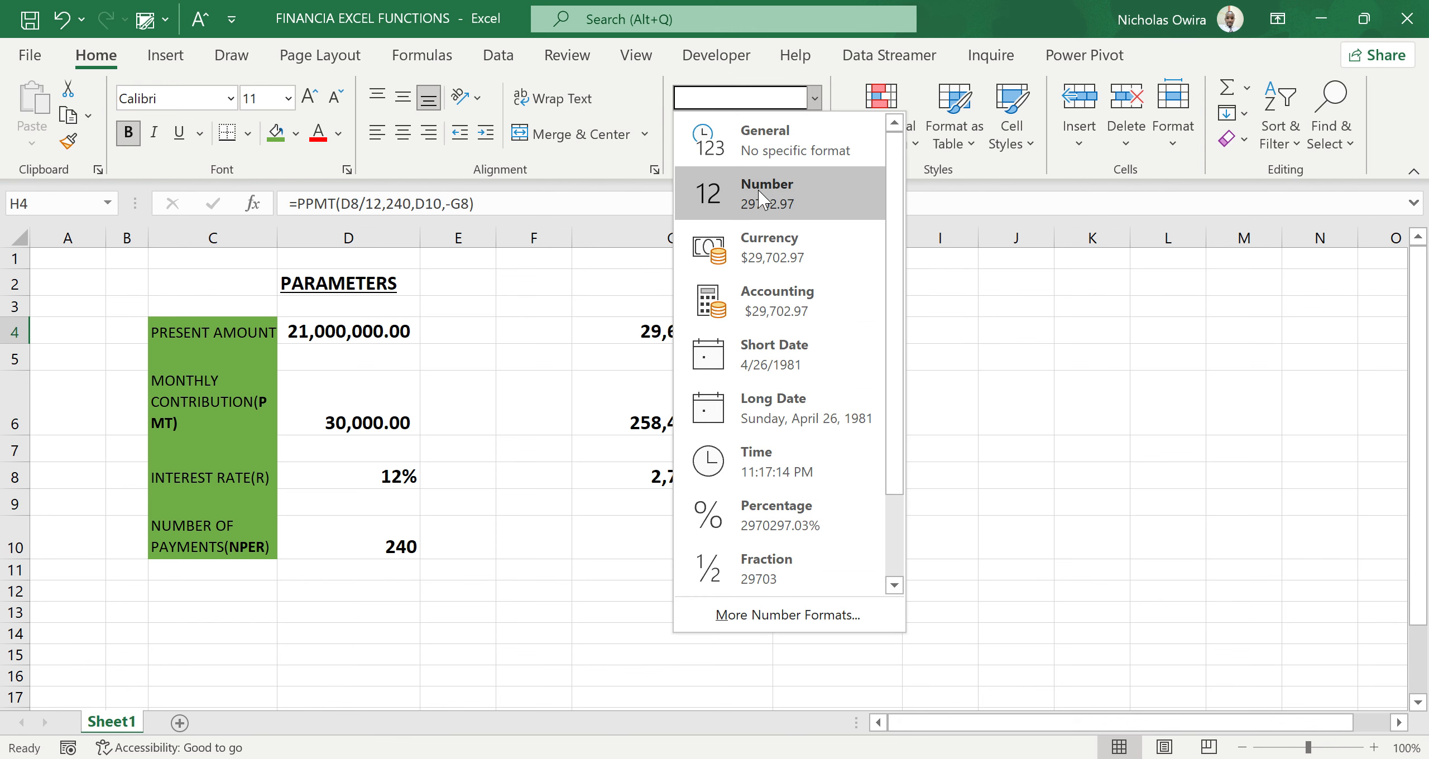
left_click(758, 190)
left_click(754, 134)
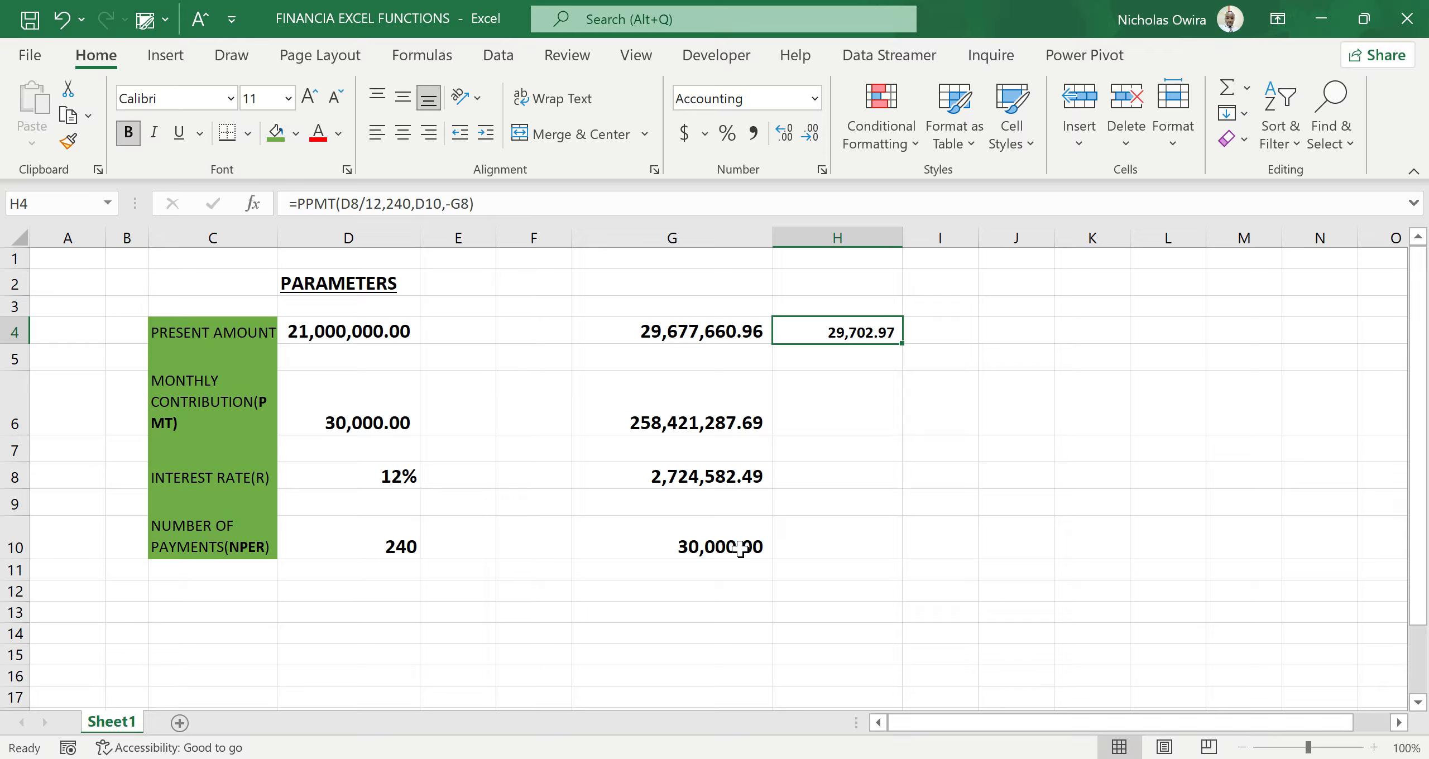
Calculate the interest portion of payment 240 in cell H5 with the formula =IPMT(D8/12,240,D10,G8)
left_click(860, 359)
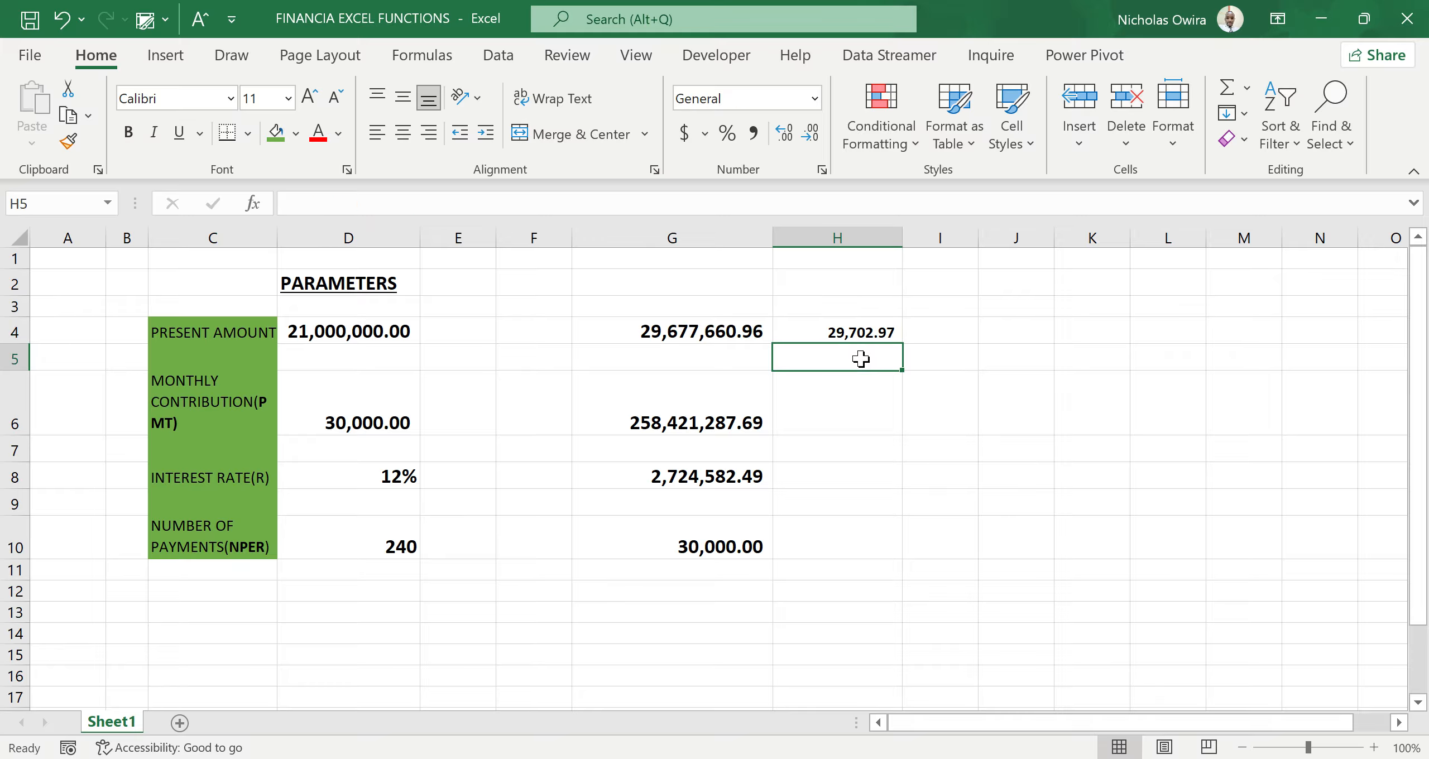
type("=")
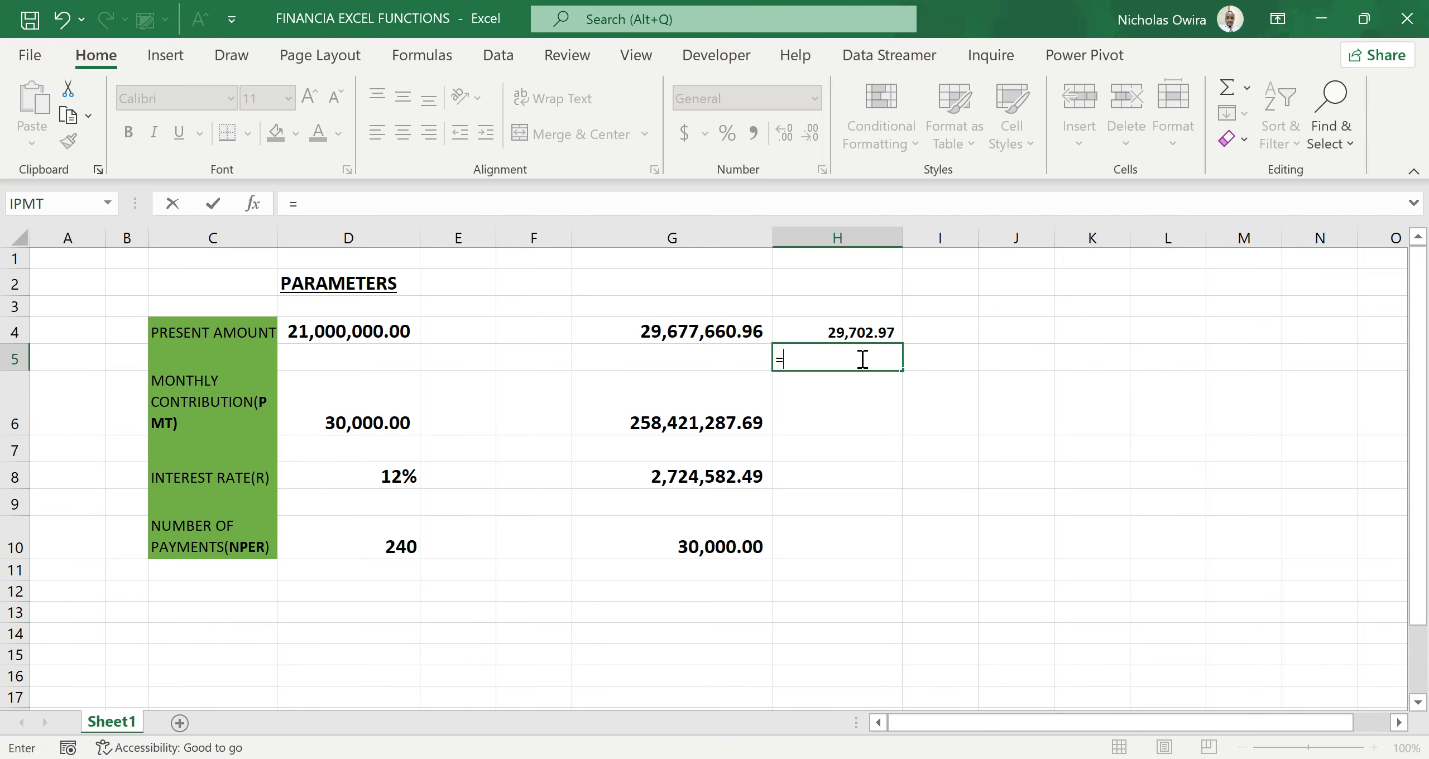
type("IPMT")
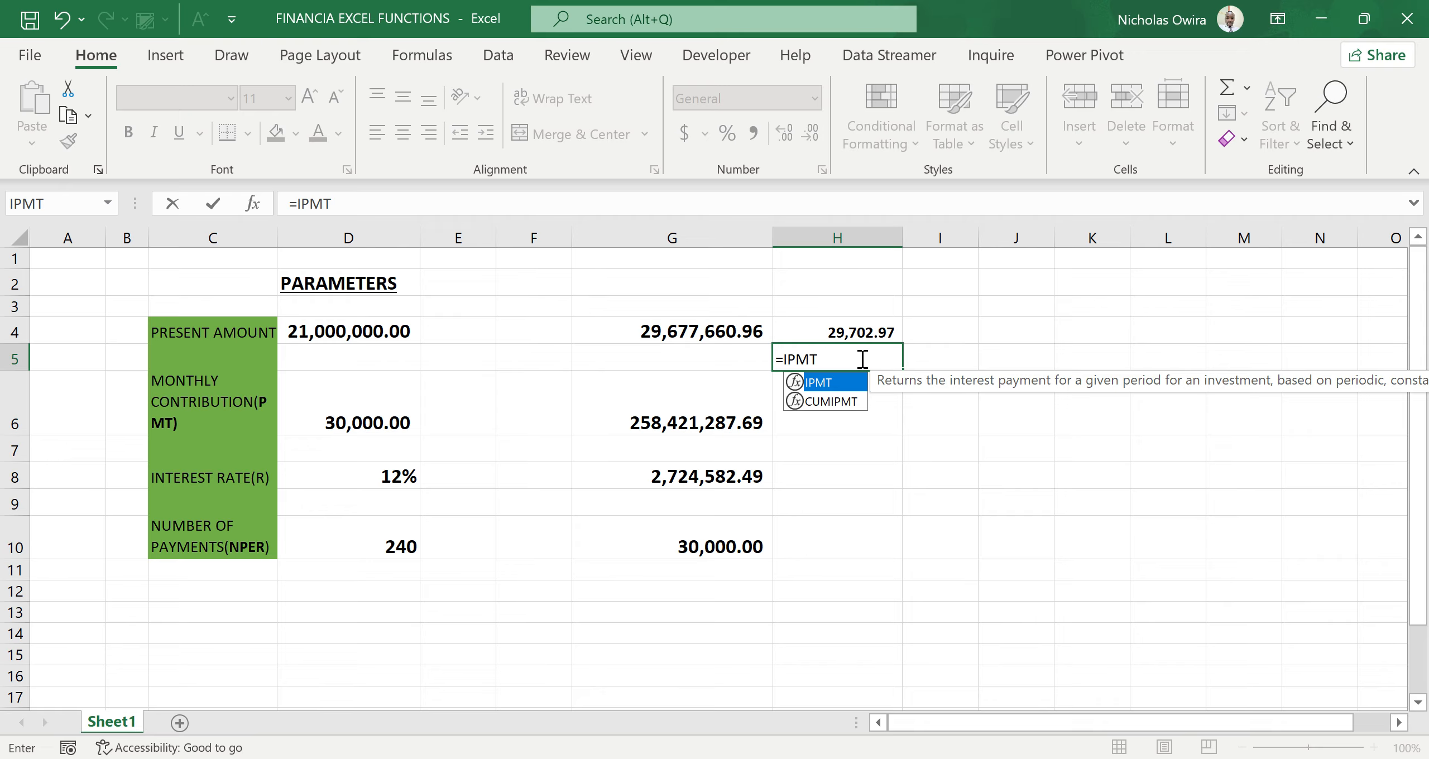
double_click(836, 383)
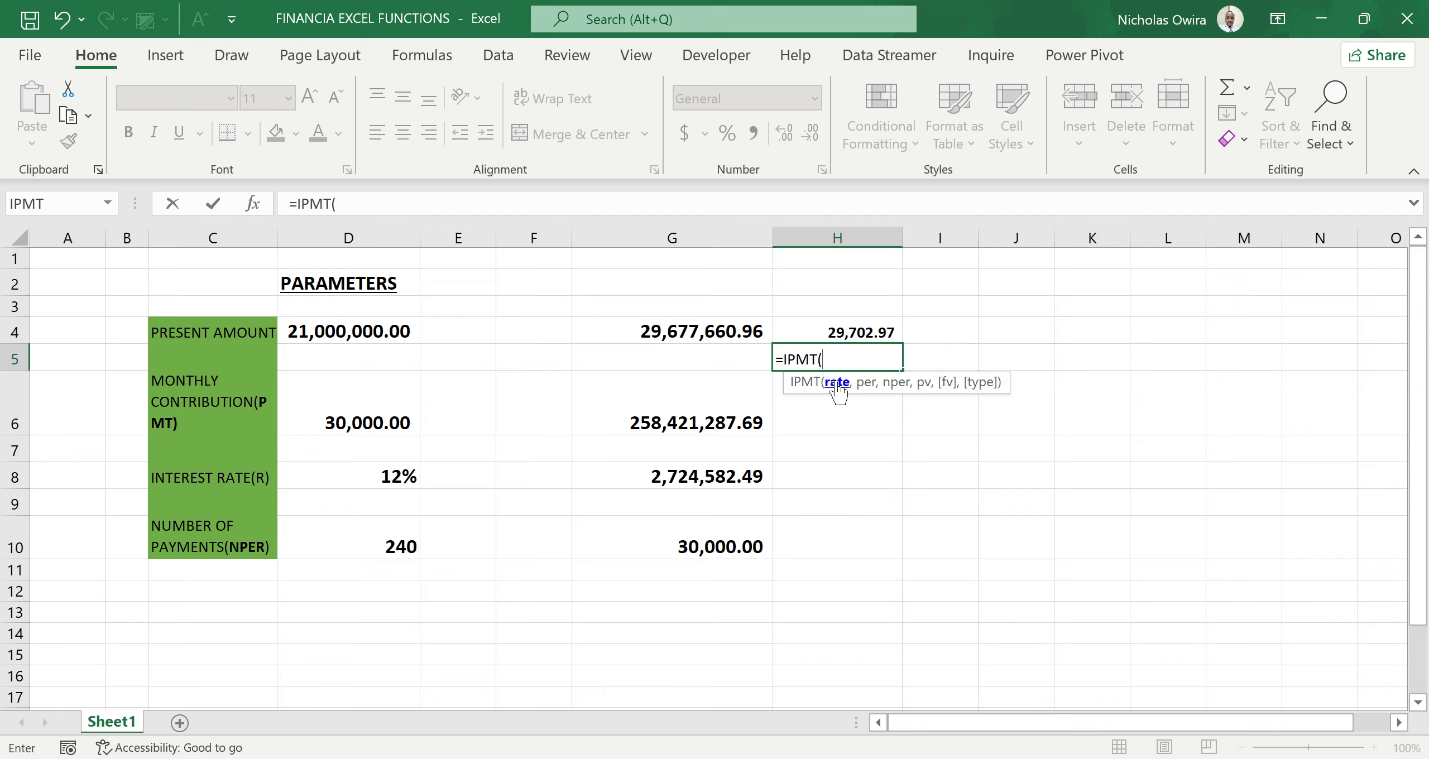
left_click(388, 481)
type("/")
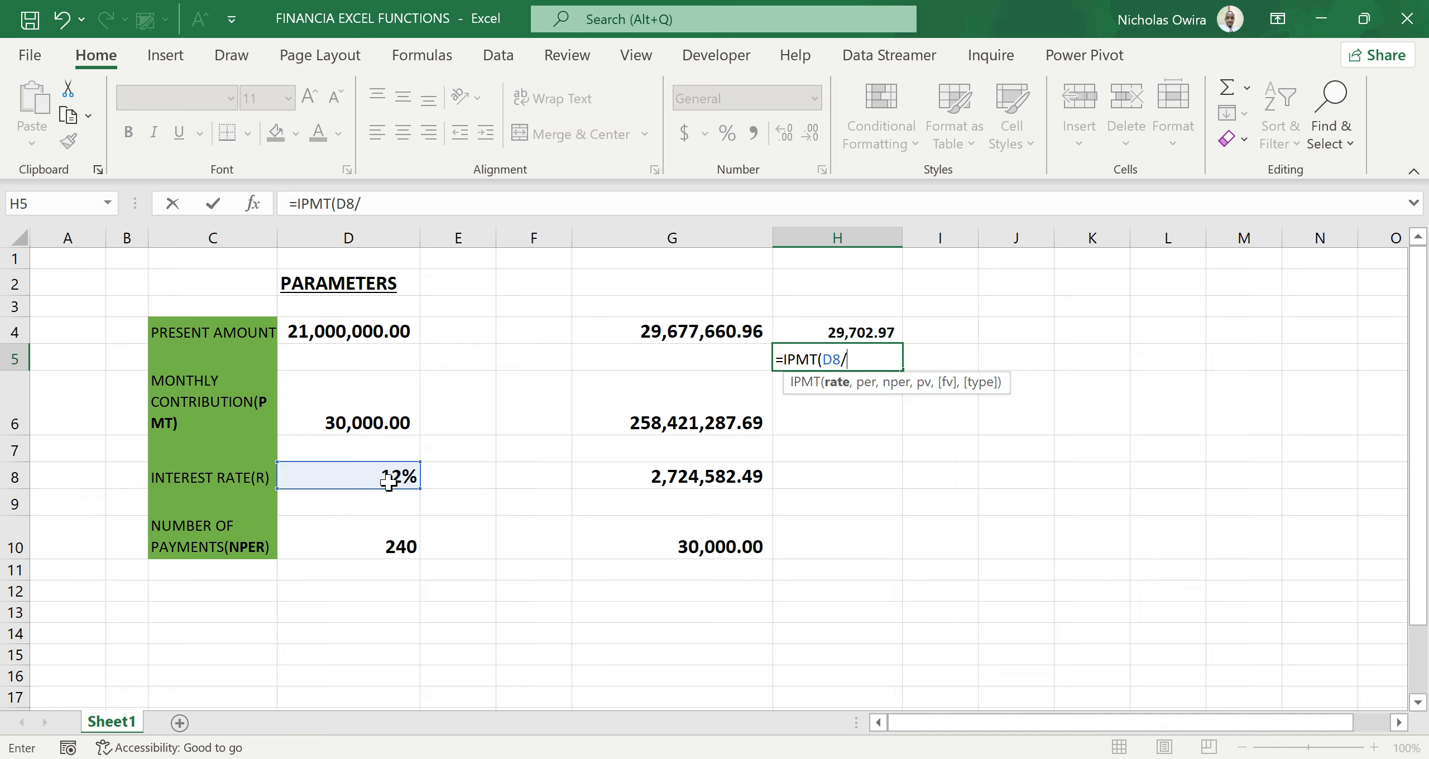
type("12,")
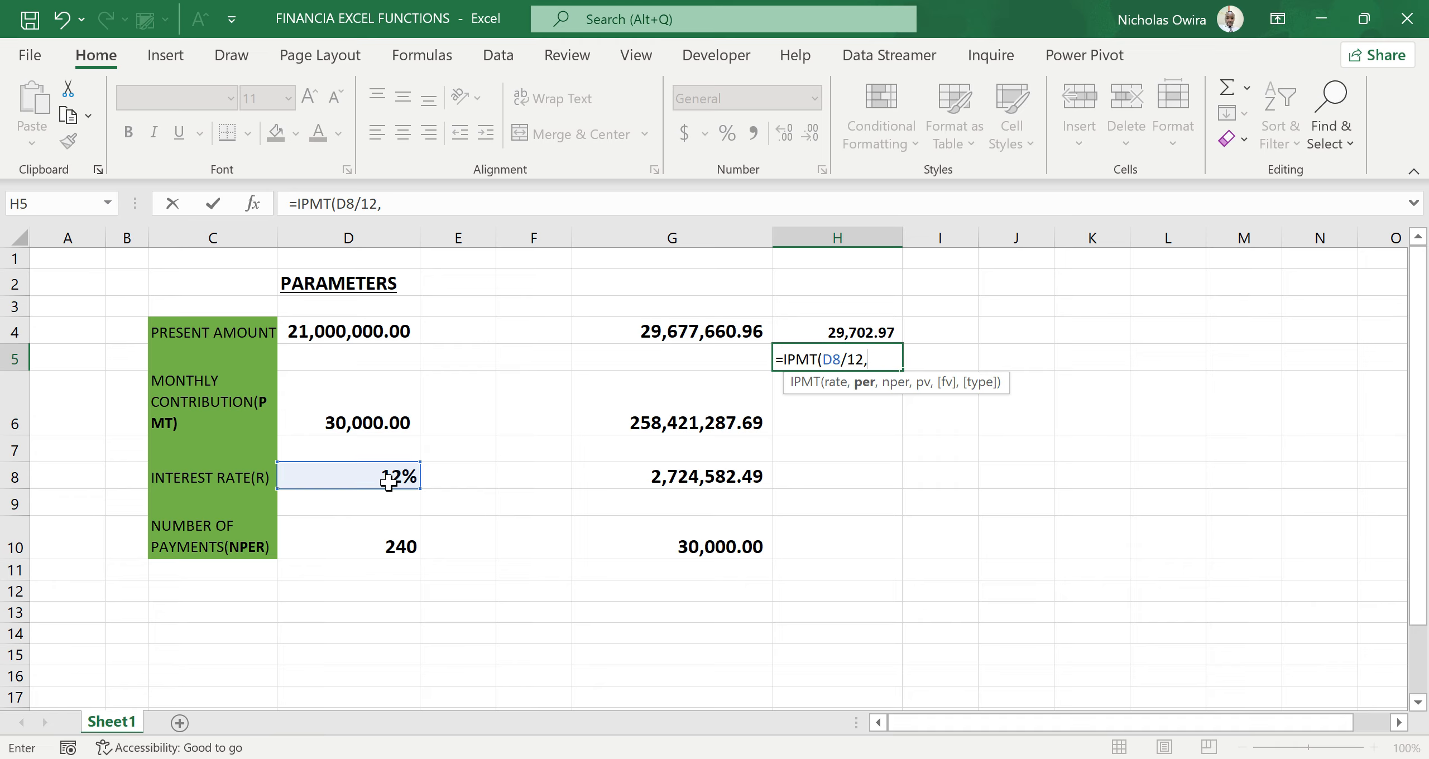
type("240")
type(",")
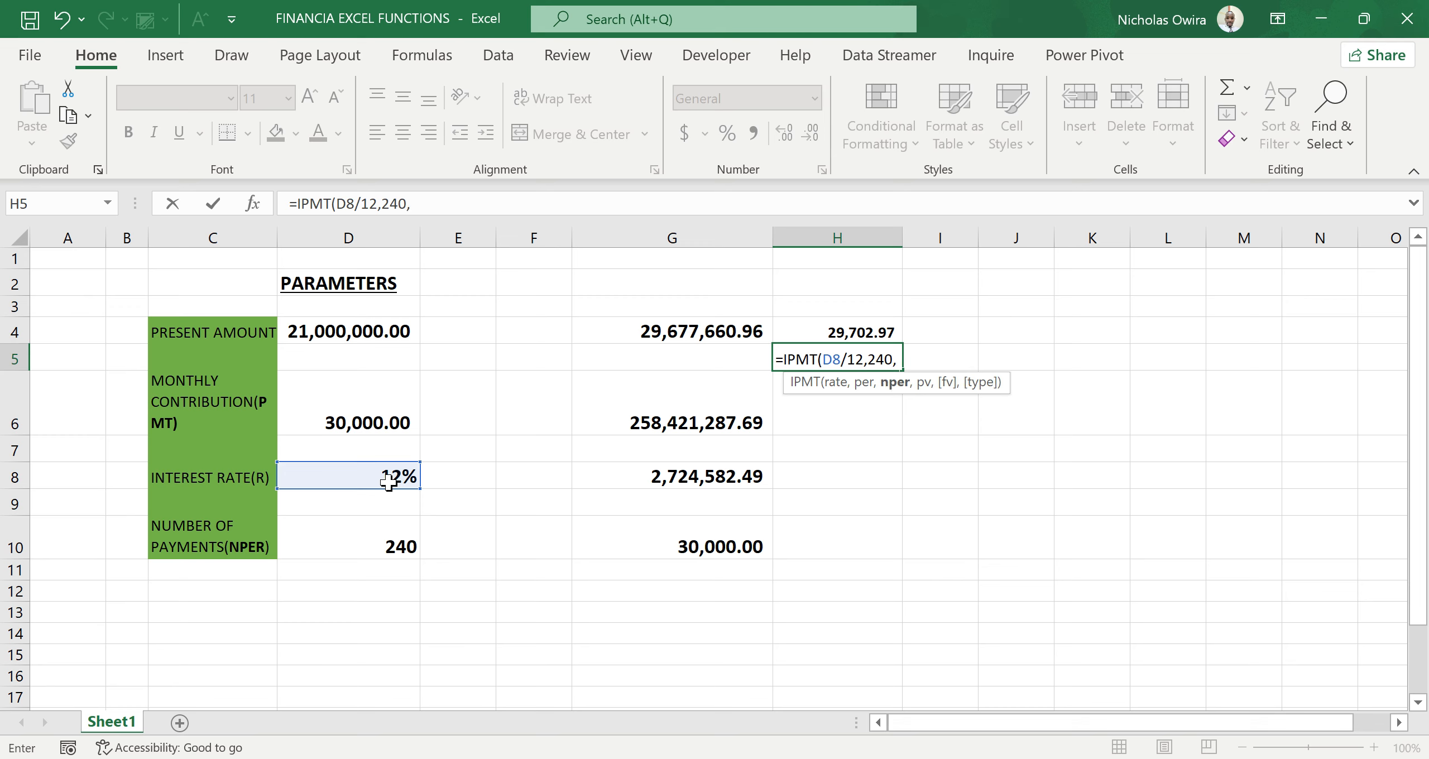
left_click(385, 546)
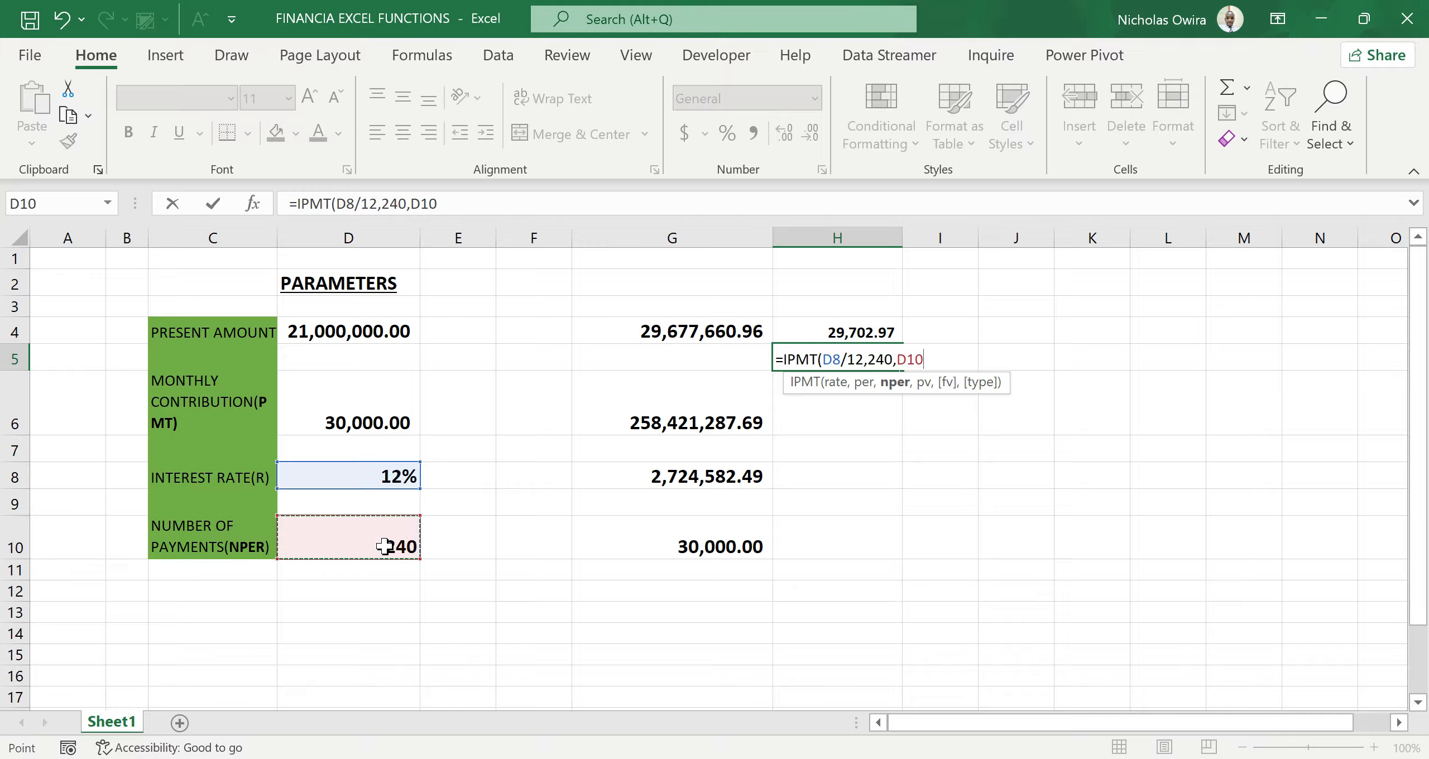
type(",")
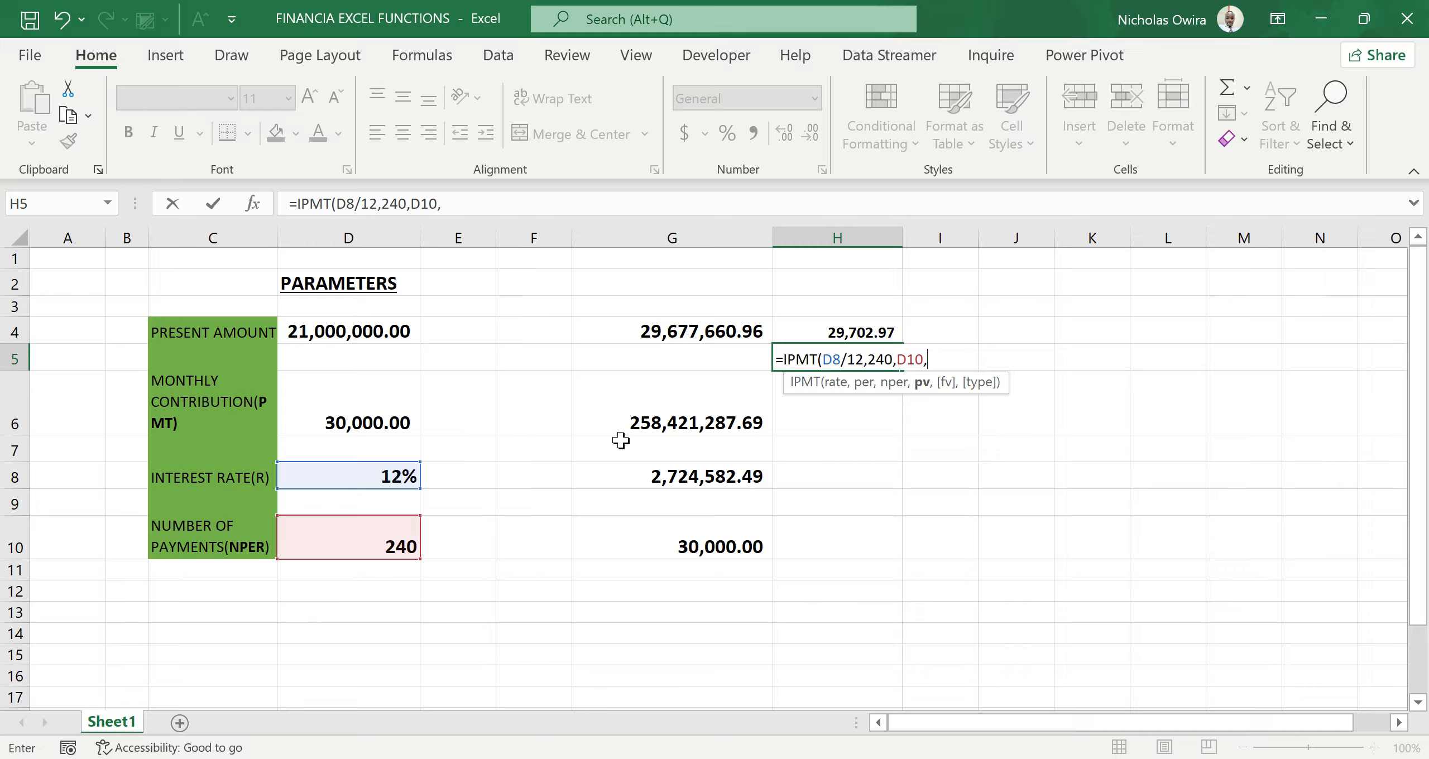
left_click(724, 474)
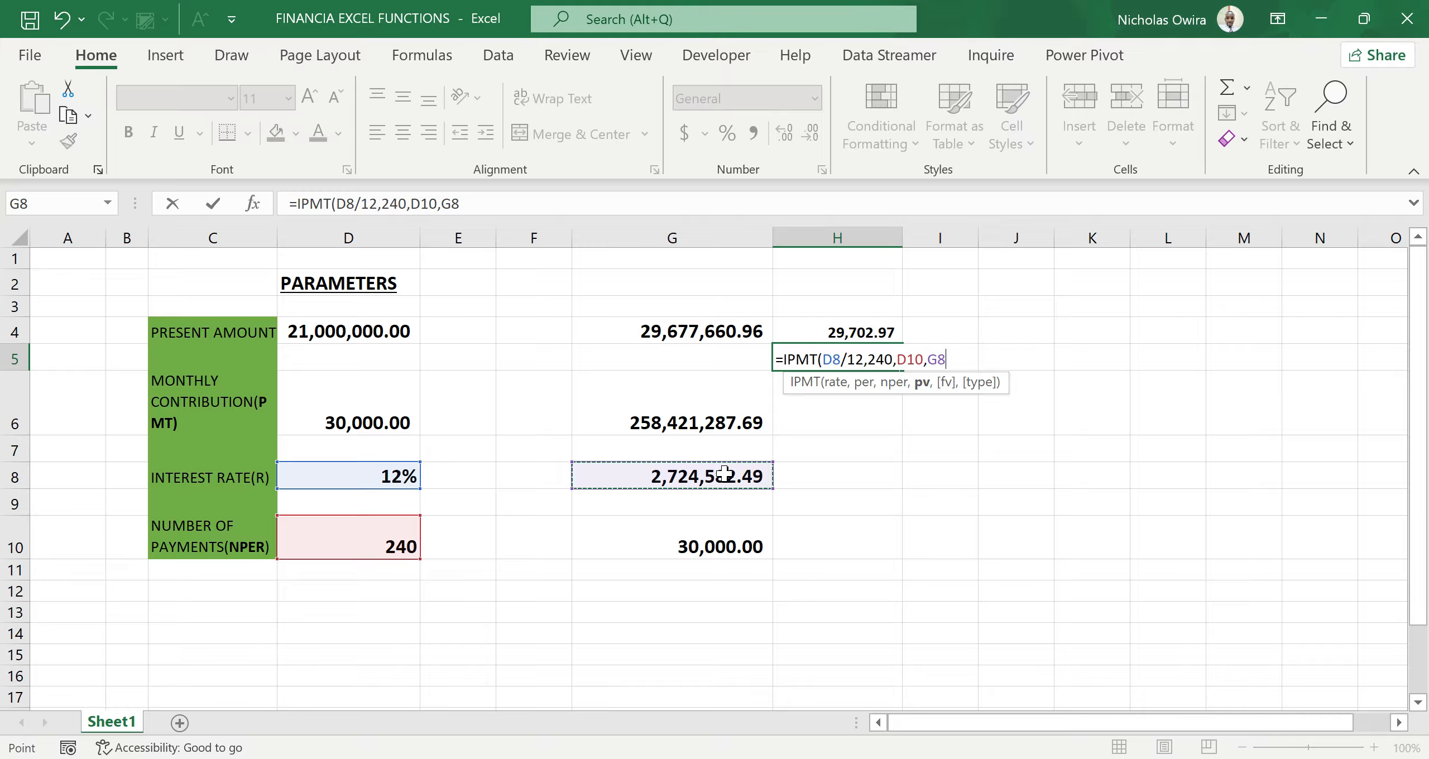
key("ctrl+Return")
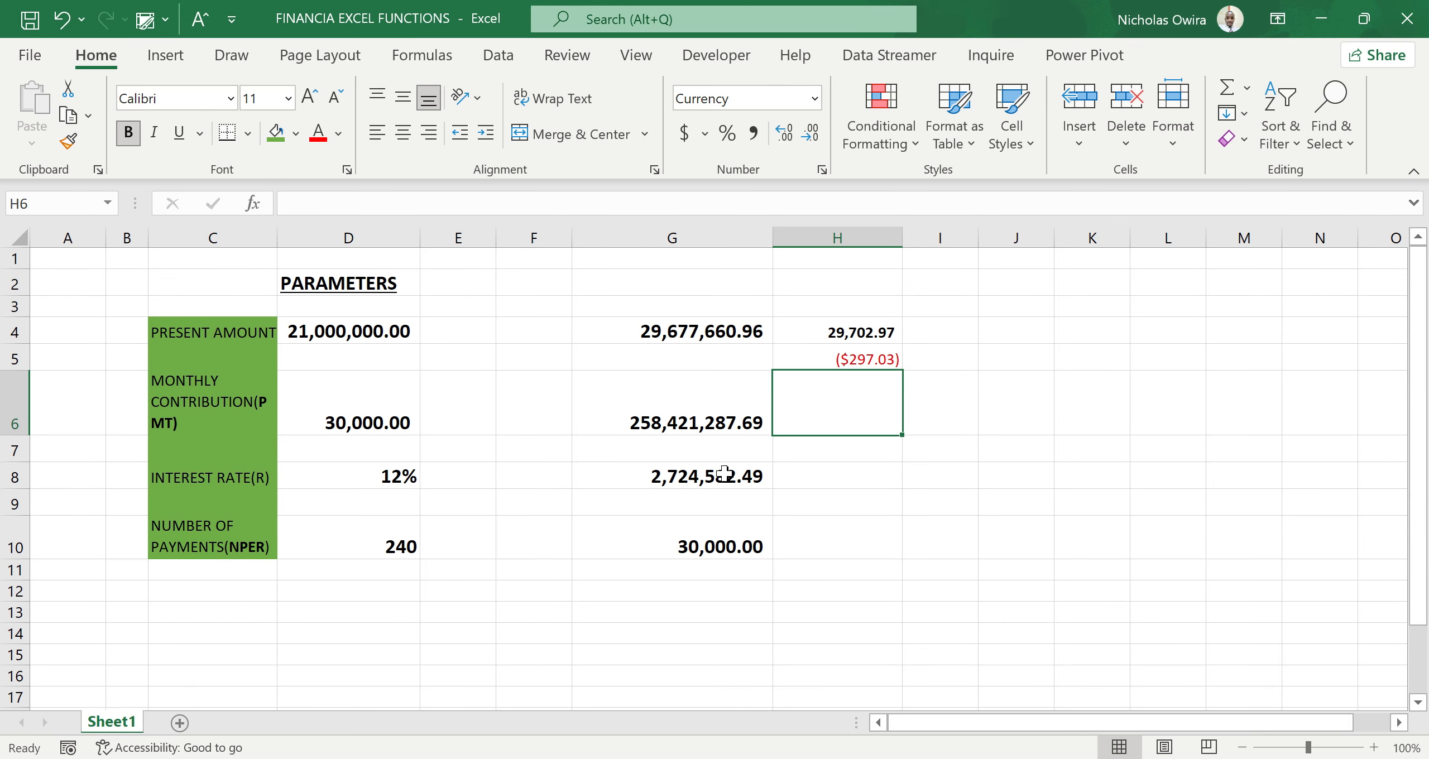
Negate the whole IPMT formula in cell H5, making it =-IPMT(D8/12,240,D10,G8)
left_click(882, 357)
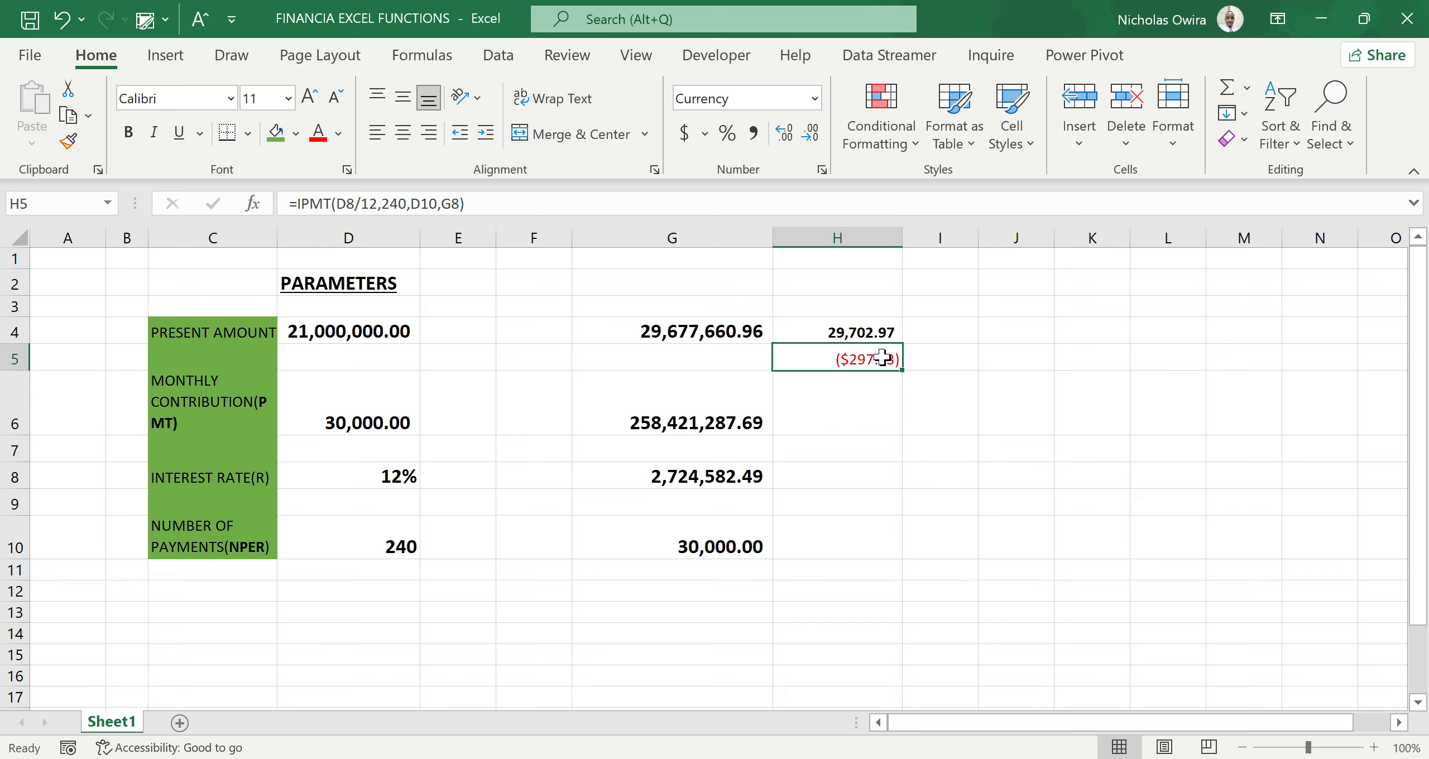
double_click(881, 357)
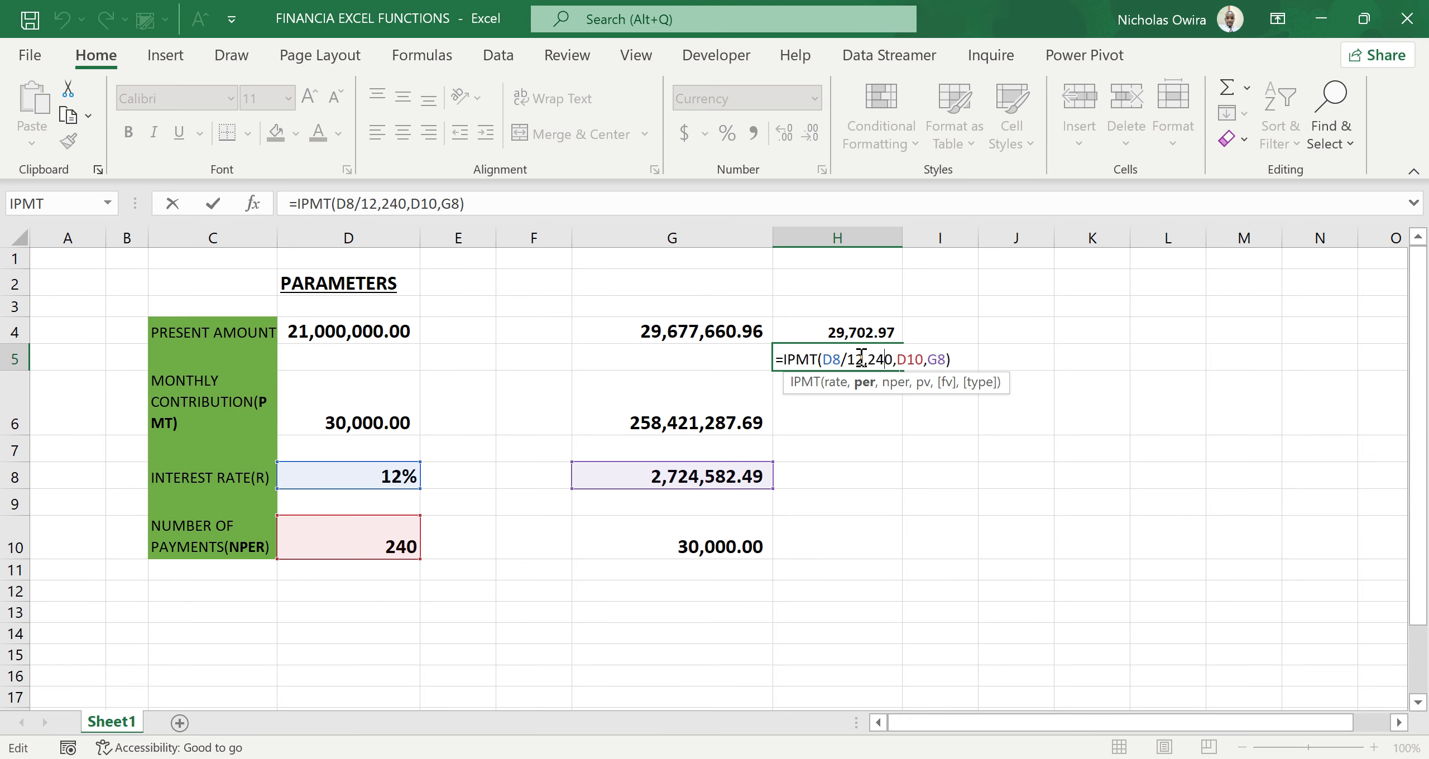
left_click(784, 359)
type("-")
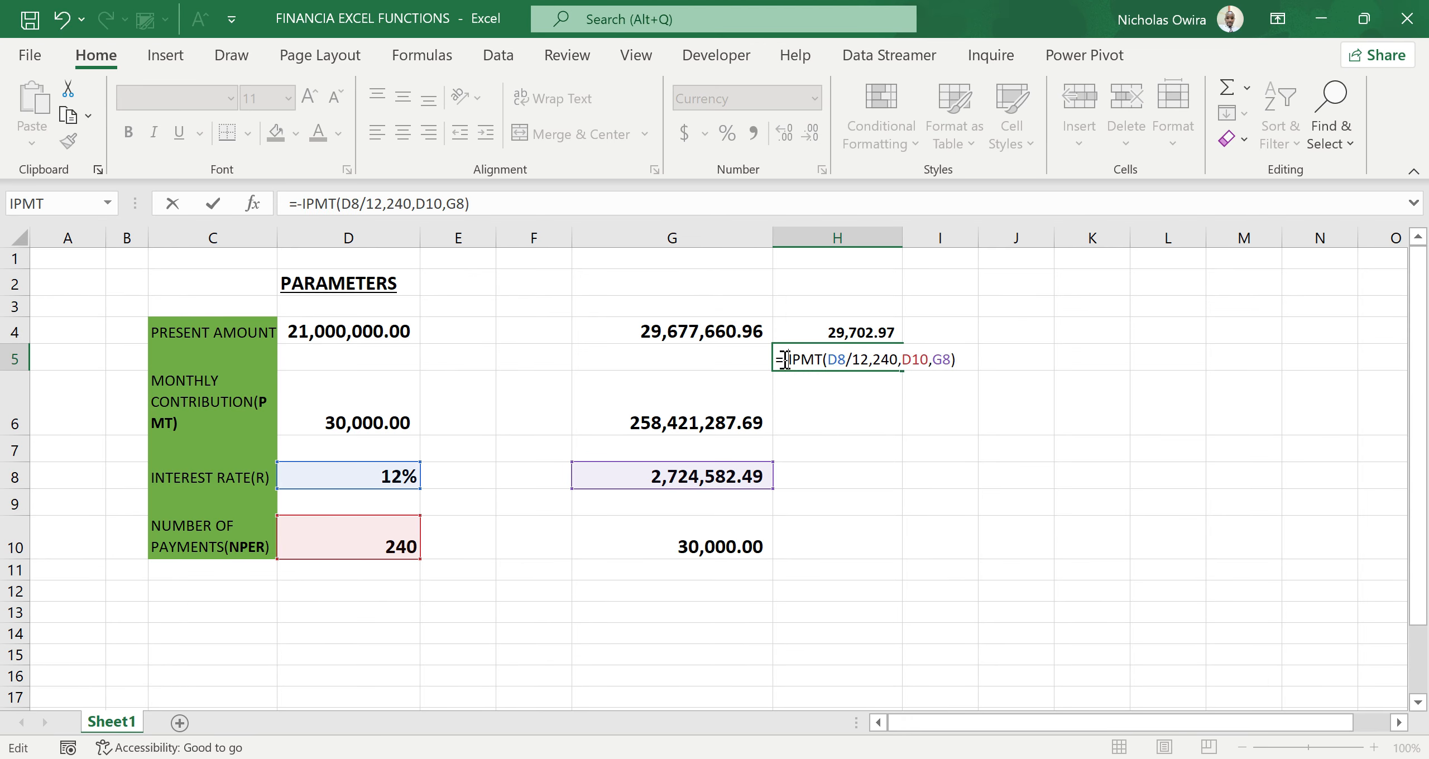
key("Return")
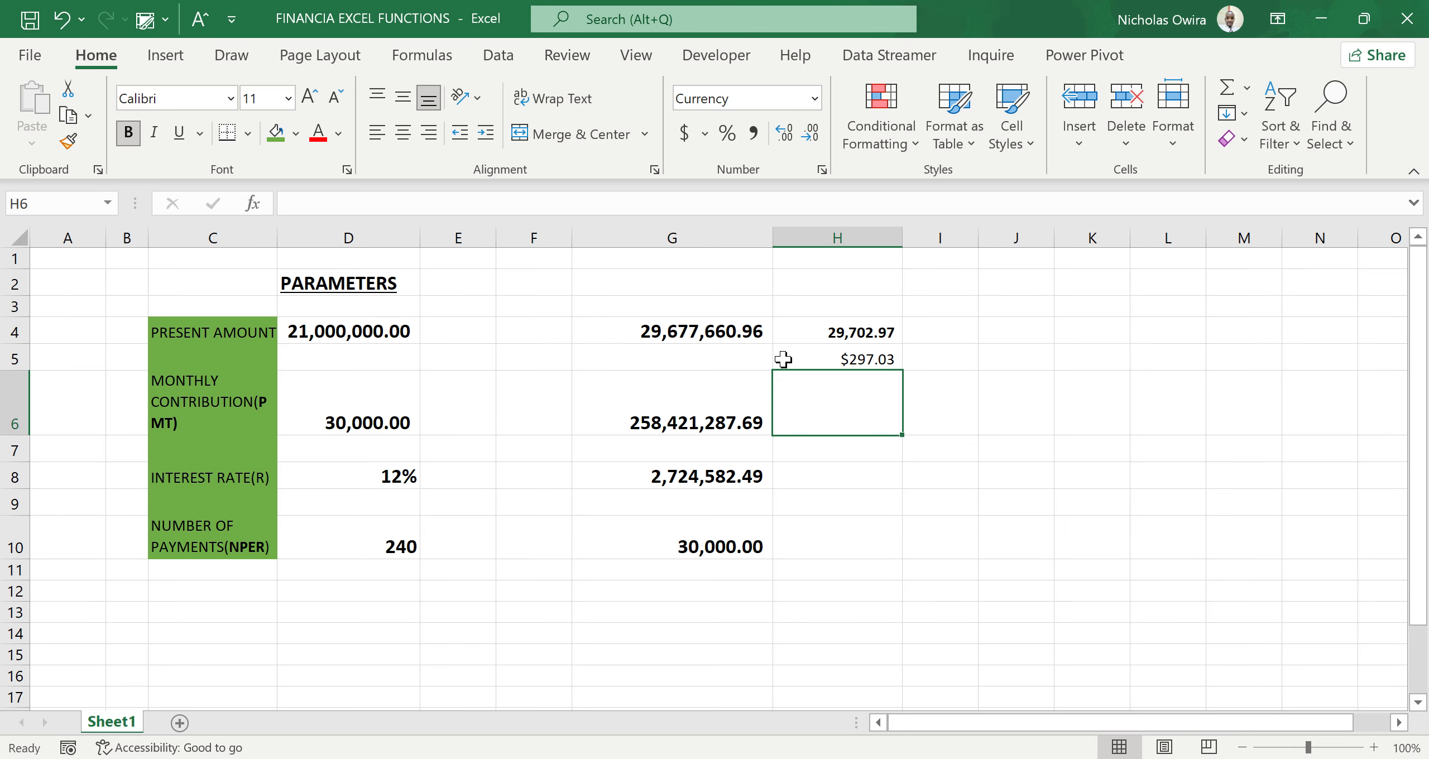
Change the interest payment in cell H5 to the Number format and copy cell H4's formatting onto it
left_click(842, 359)
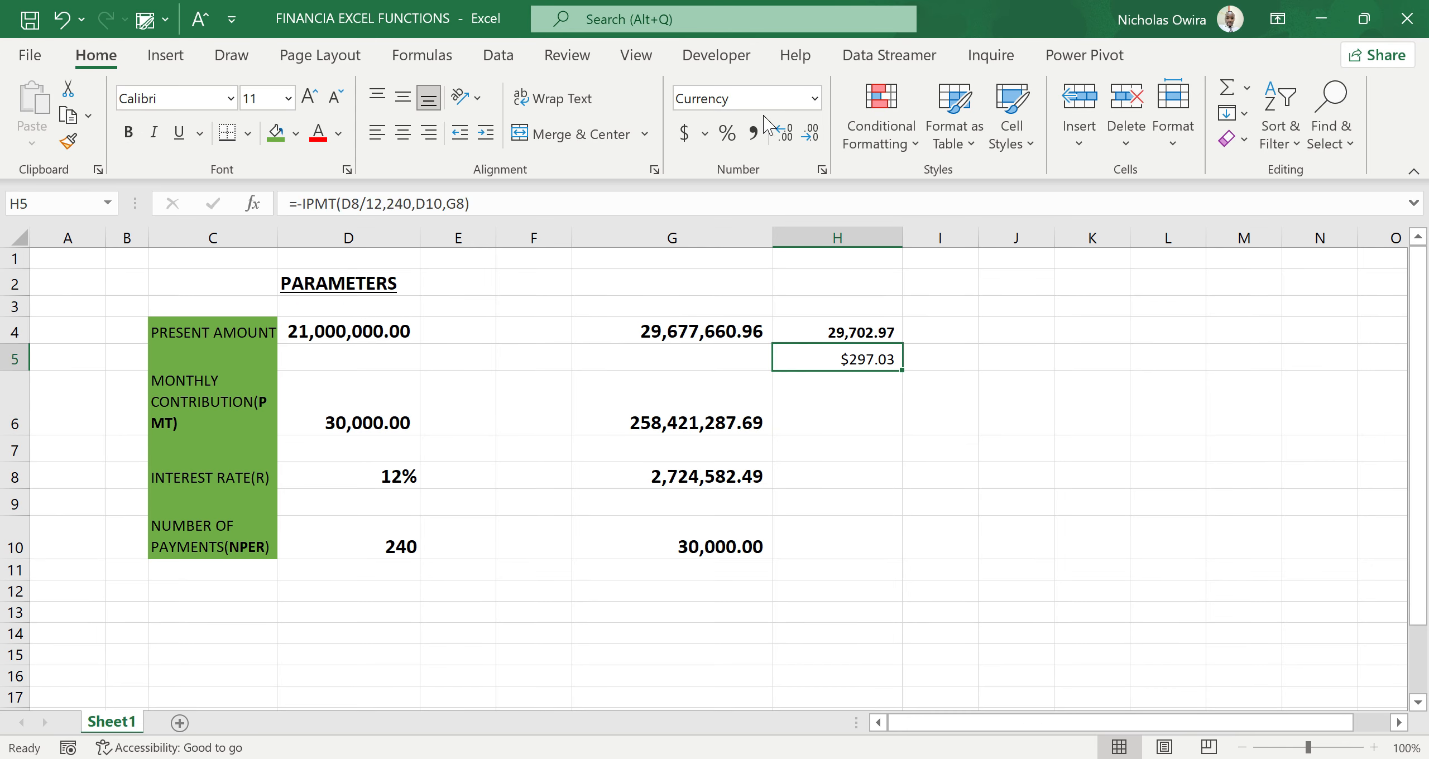
left_click(814, 105)
left_click(754, 190)
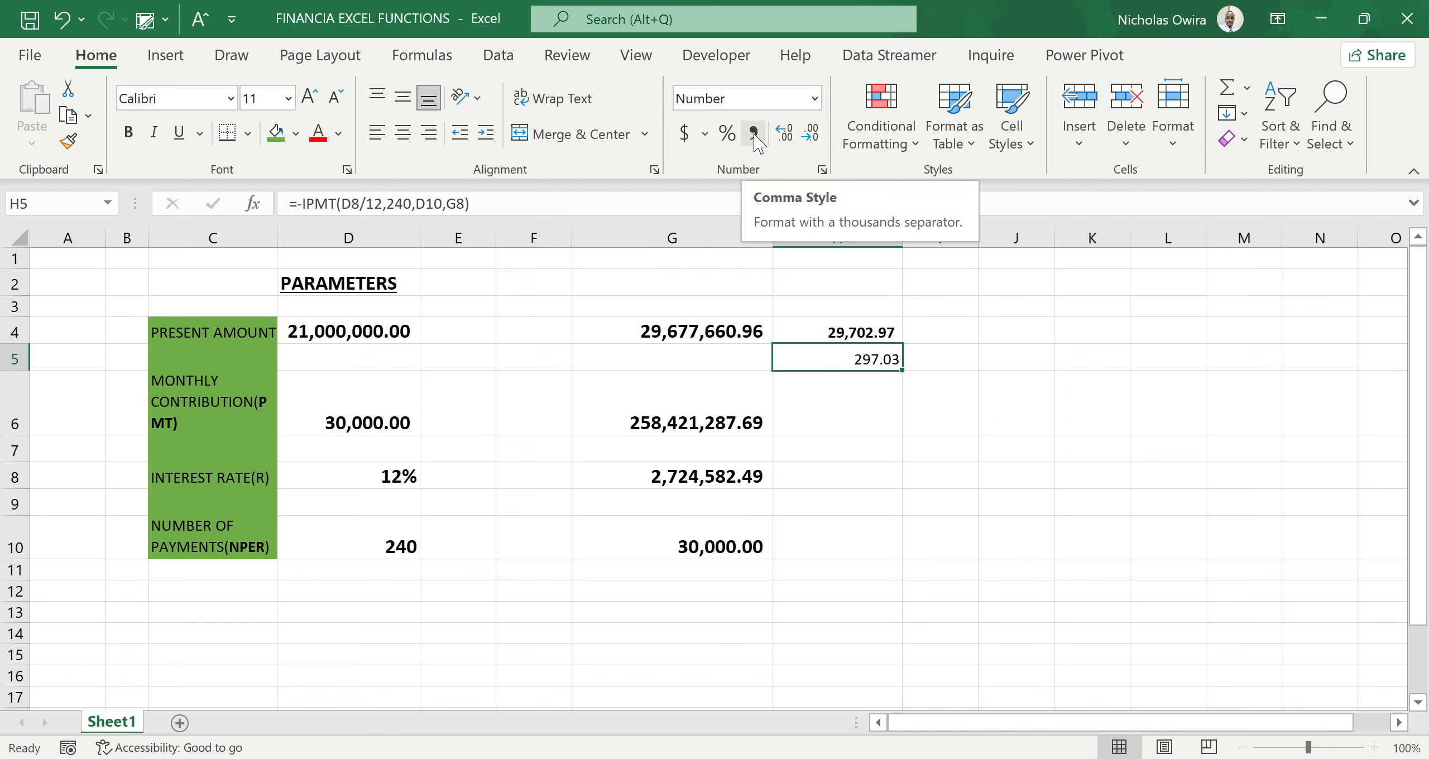
left_click(860, 331)
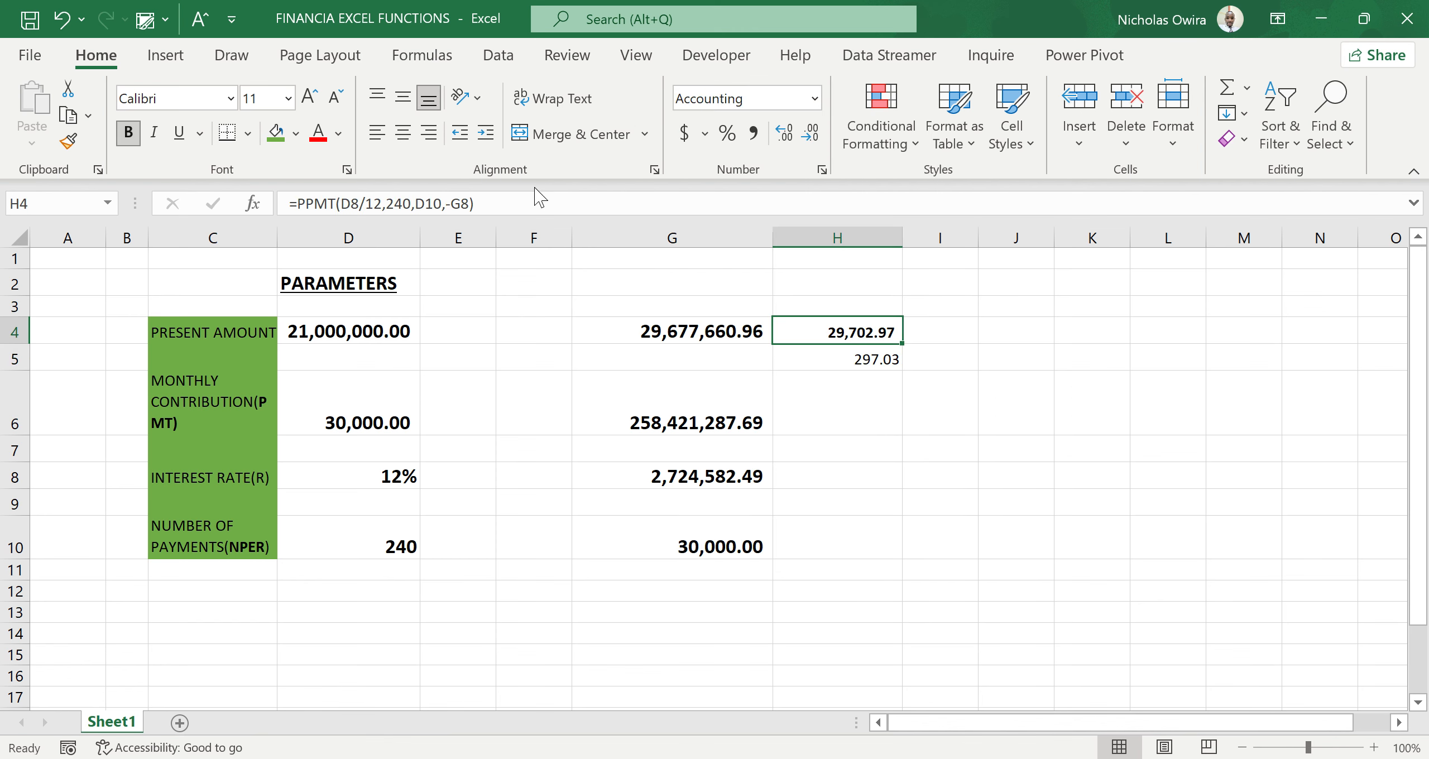
left_click(67, 141)
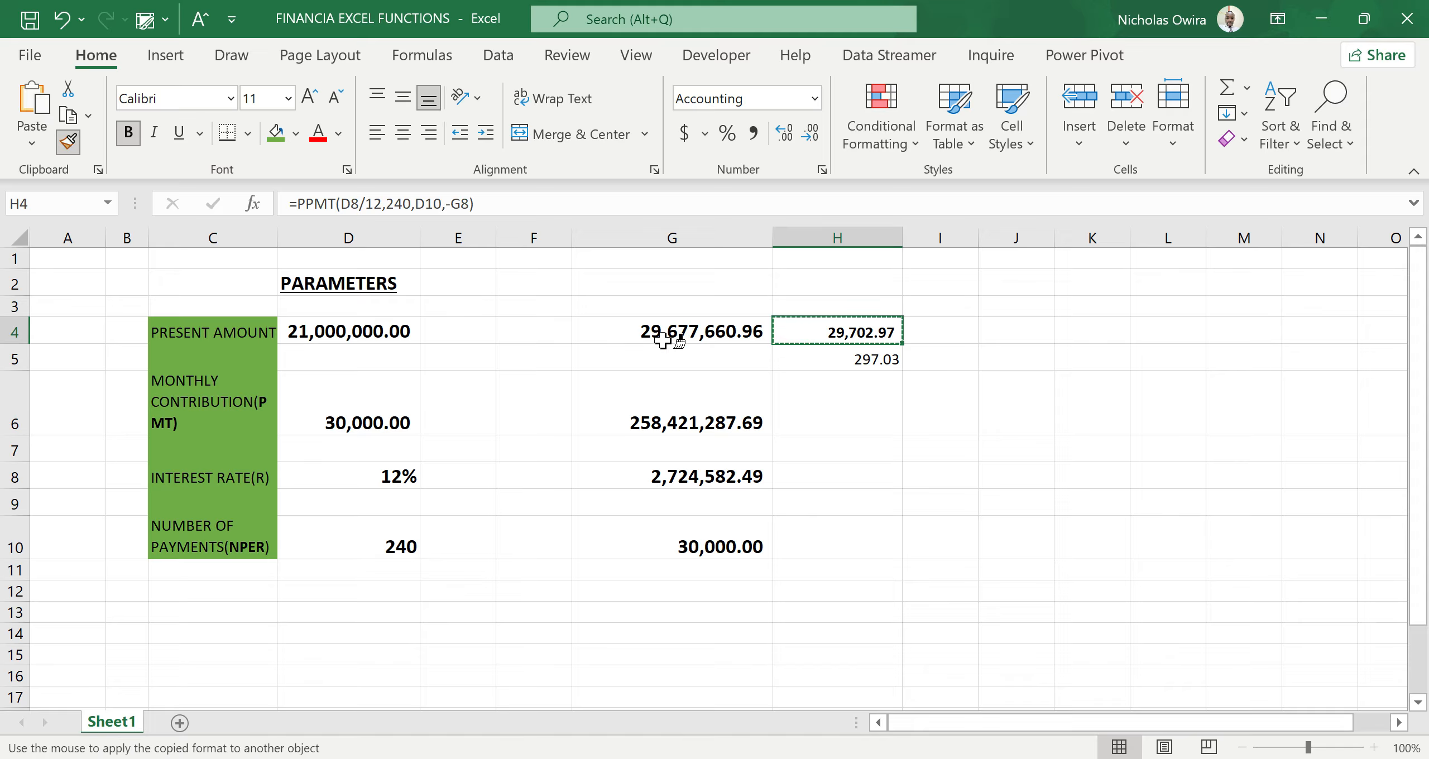
left_click(782, 353)
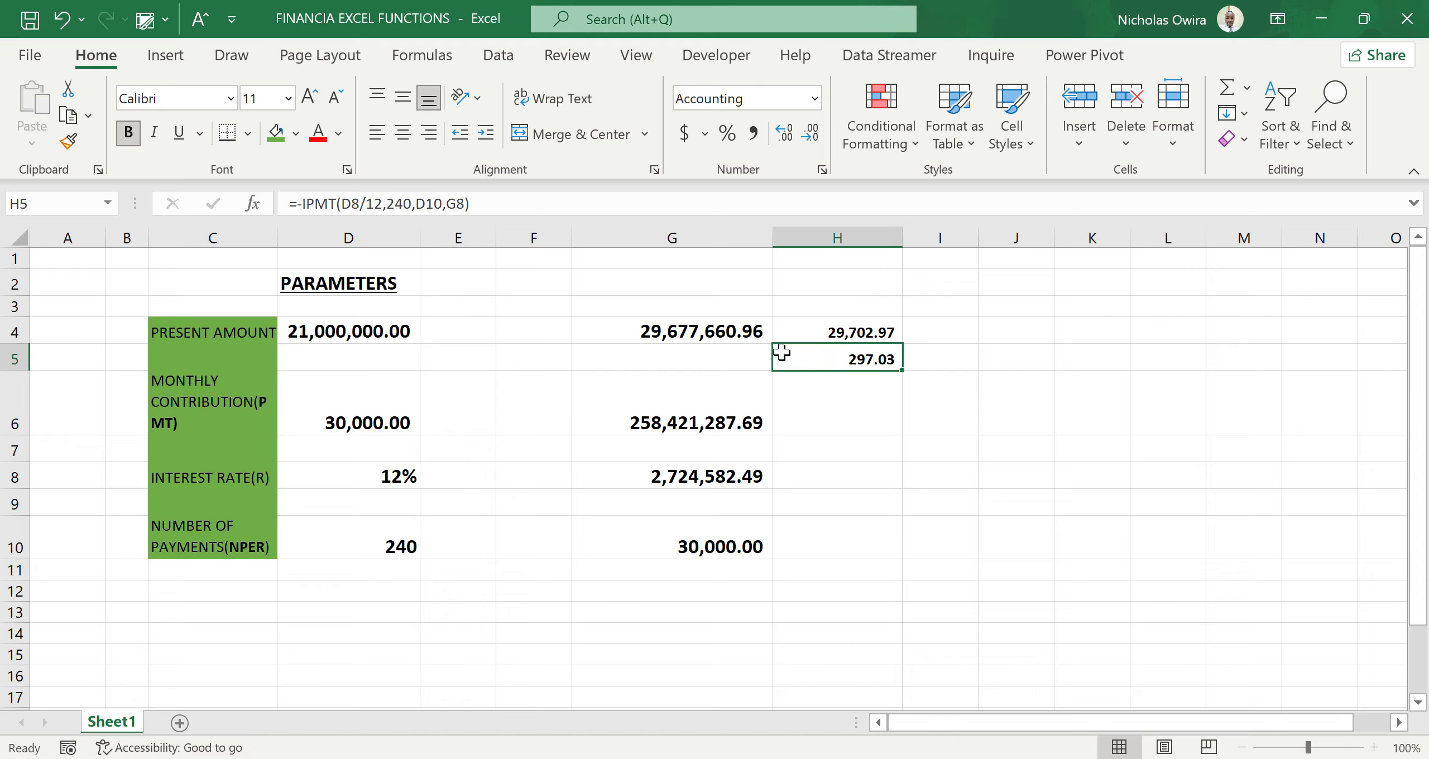
Add the principal and interest portions together in cell J6 with the formula =H4+H5
left_click(881, 405)
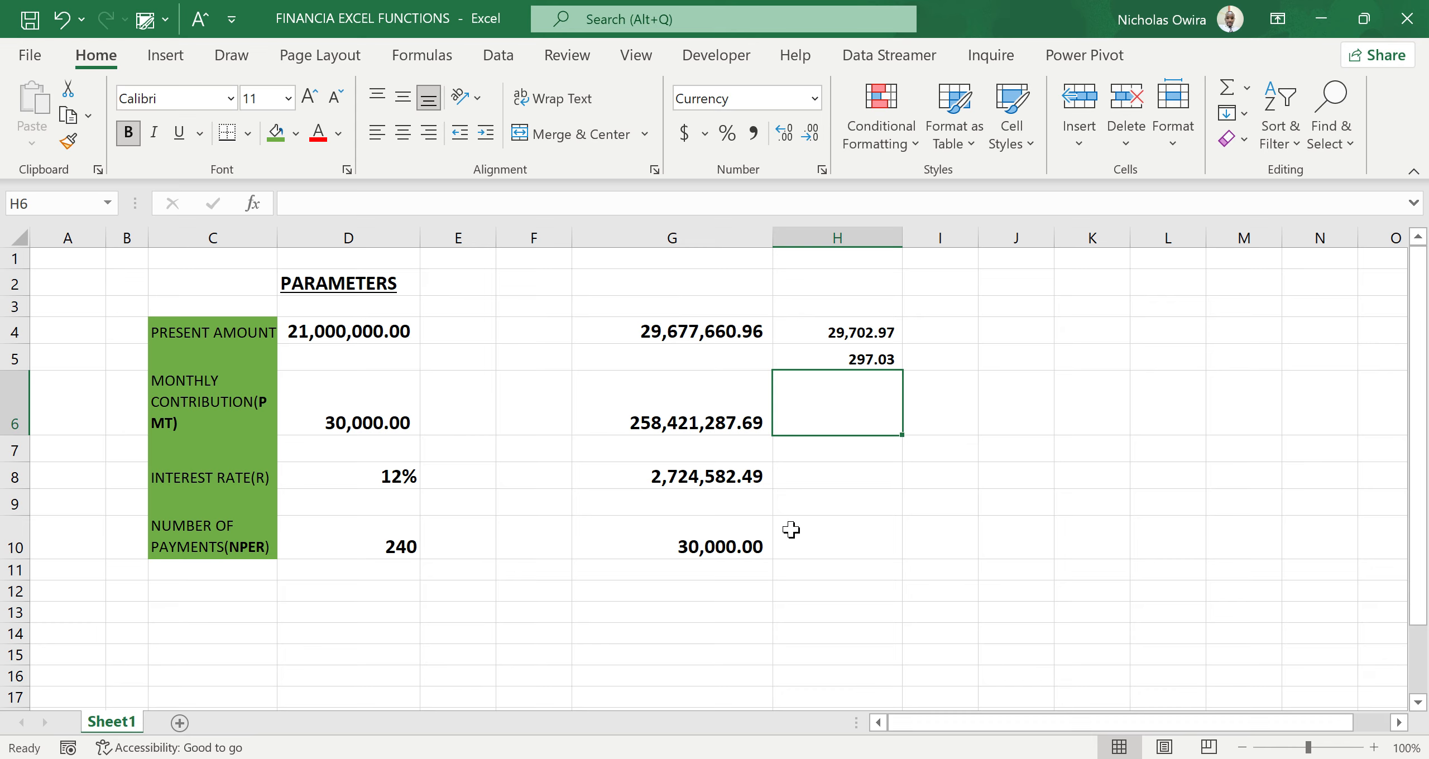
left_click(1003, 395)
type("=")
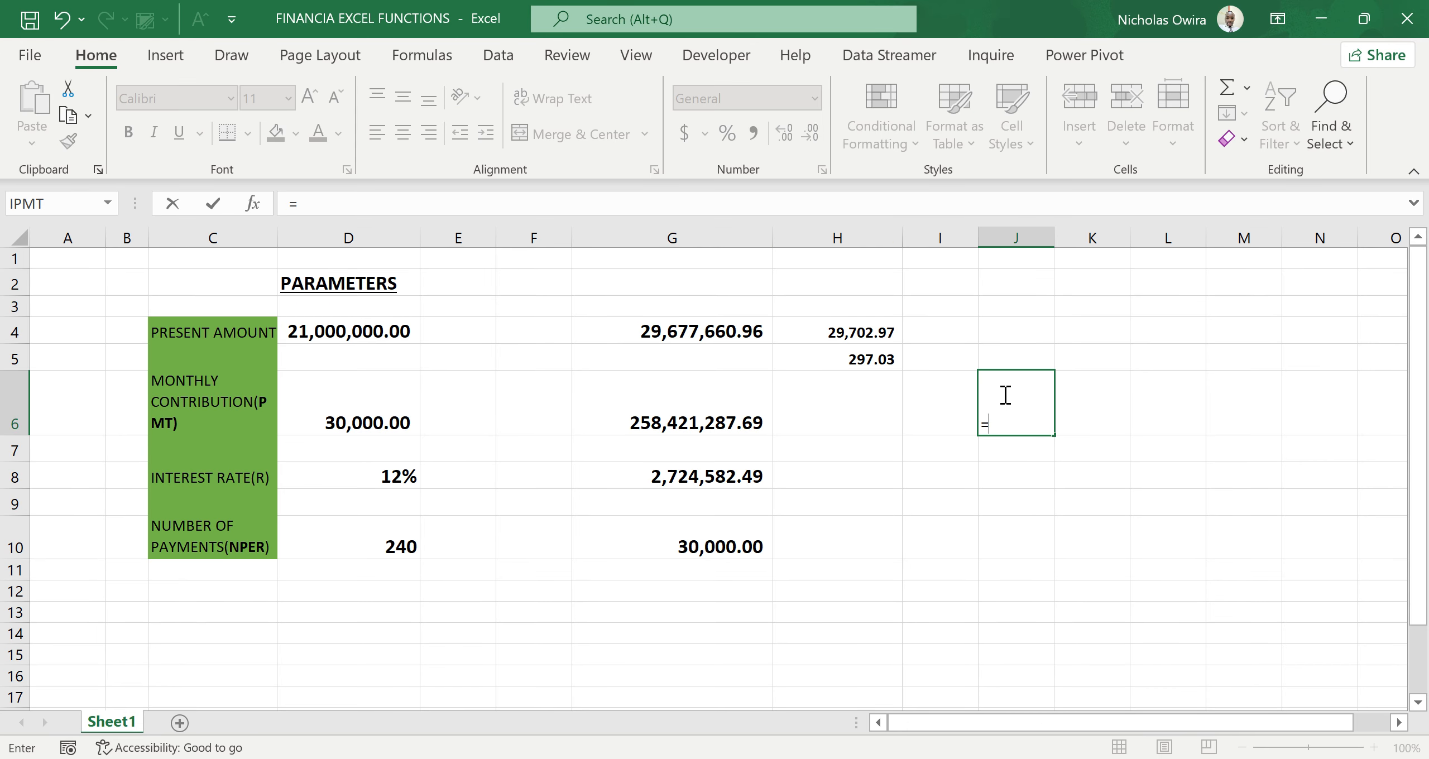
left_click(849, 331)
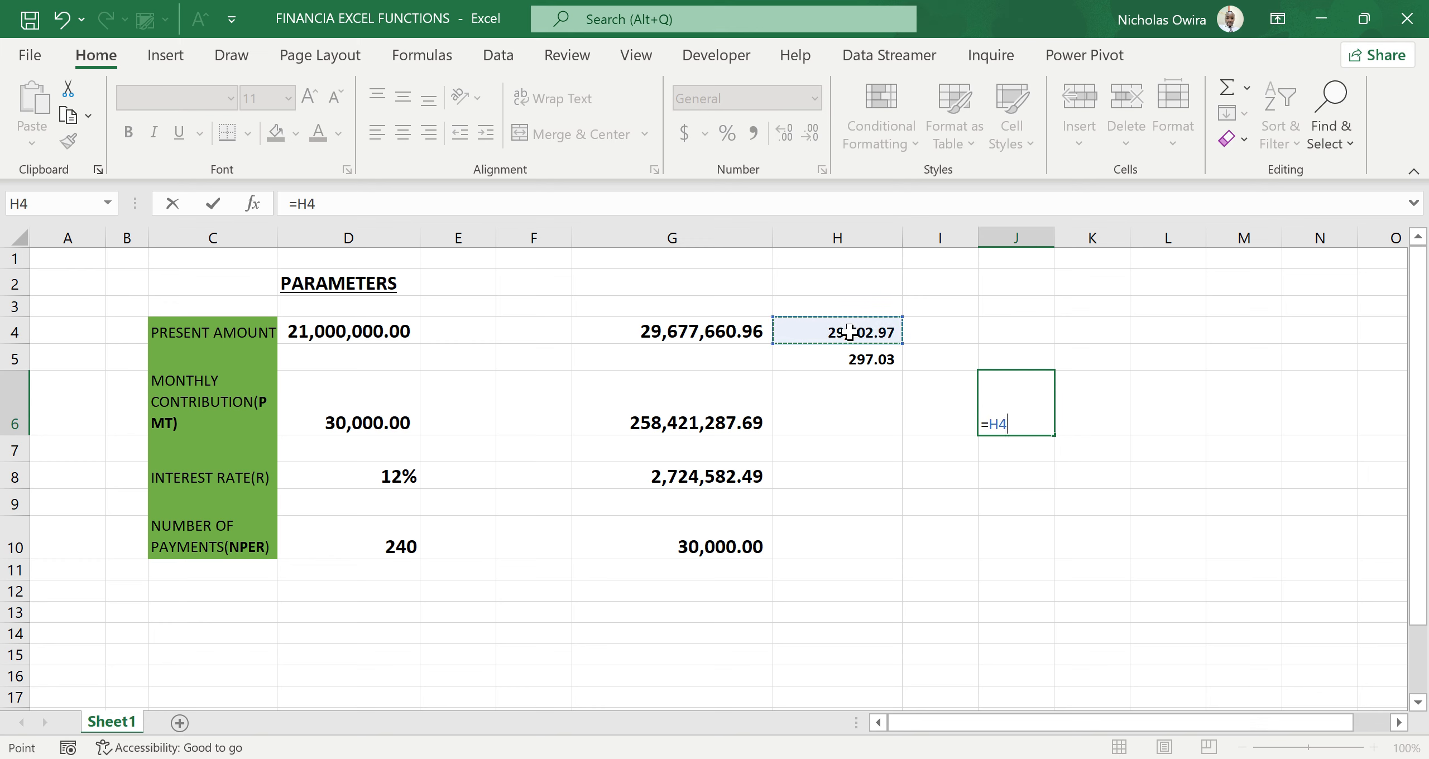
type("+")
left_click(861, 357)
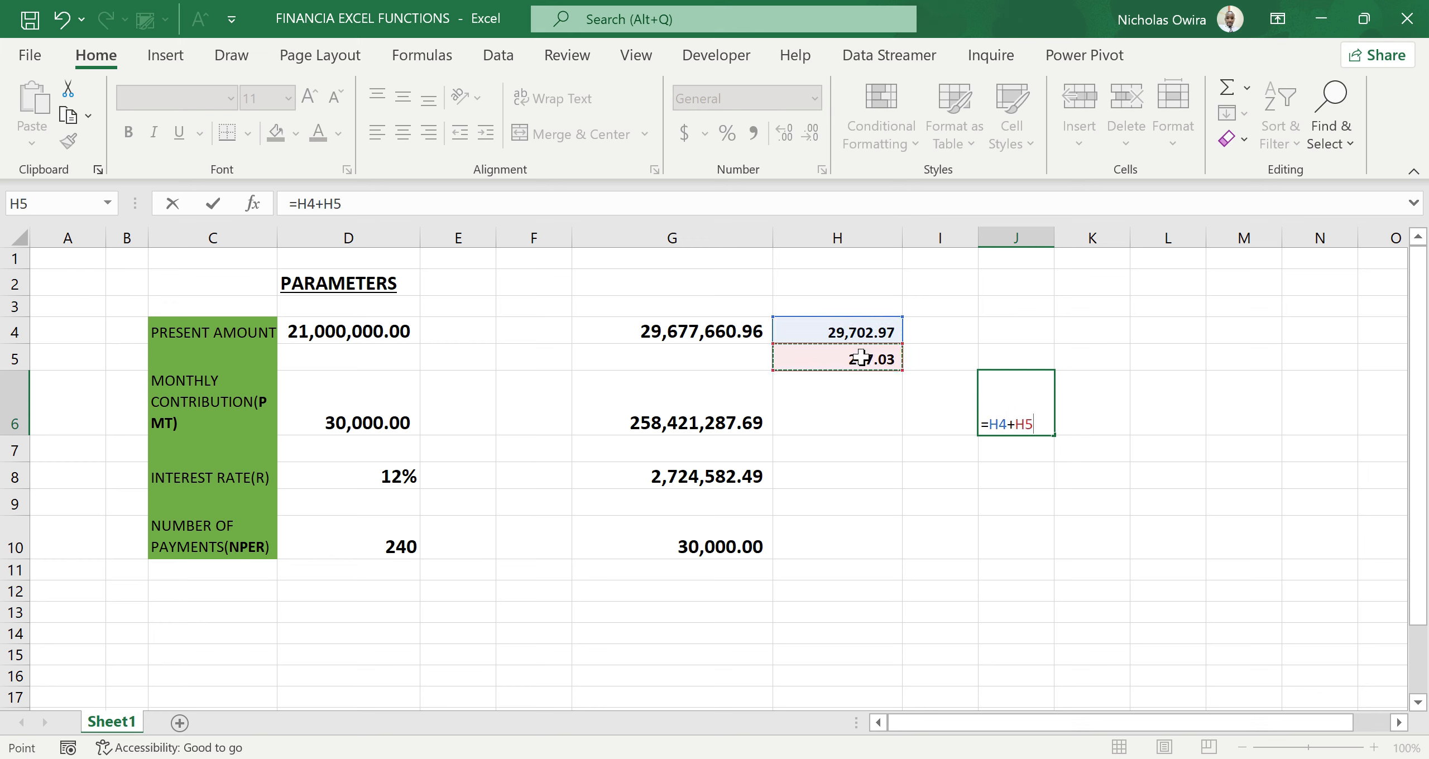
key("Return")
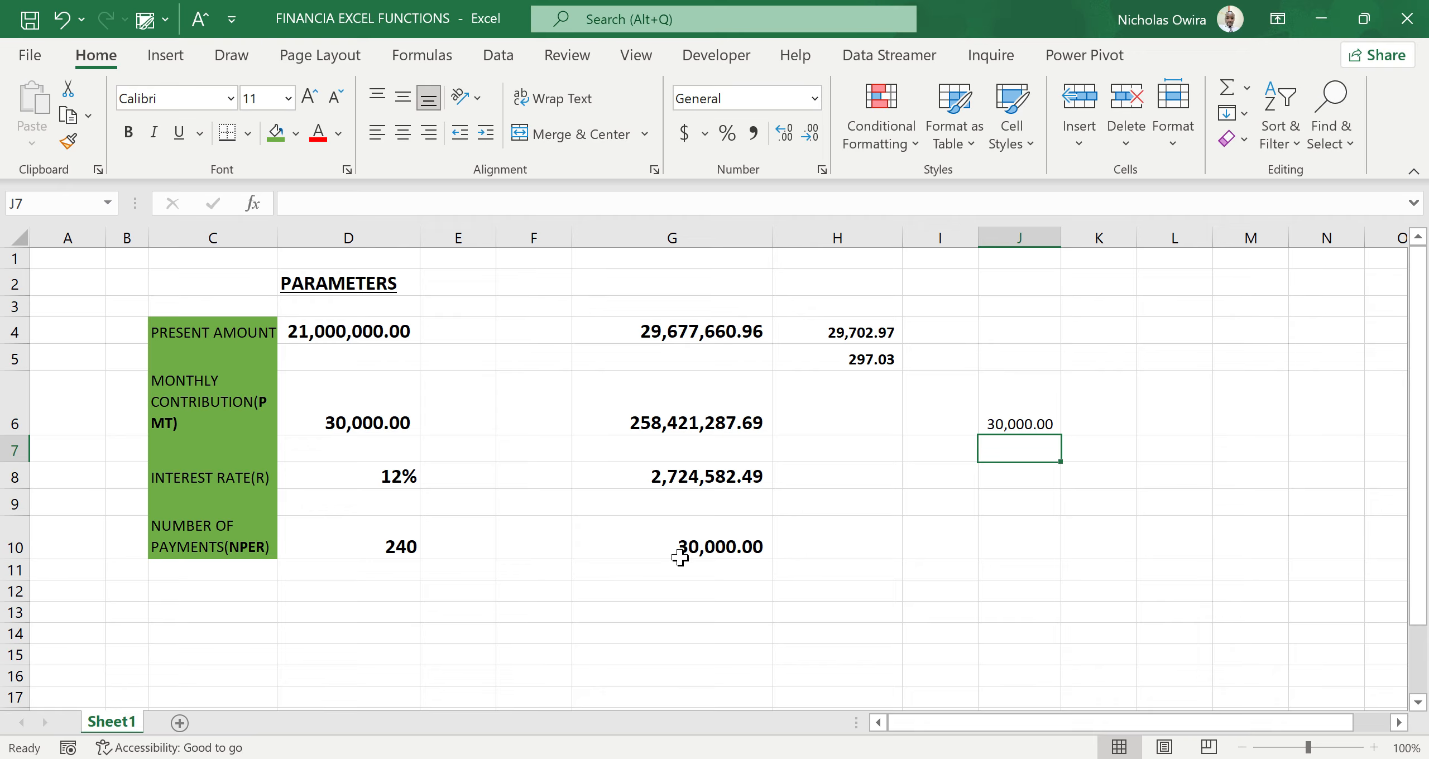
Review the FV, PV and PMT formulas in cells G4, G6, G8 and G10 without changing them
left_click(689, 336)
double_click(689, 335)
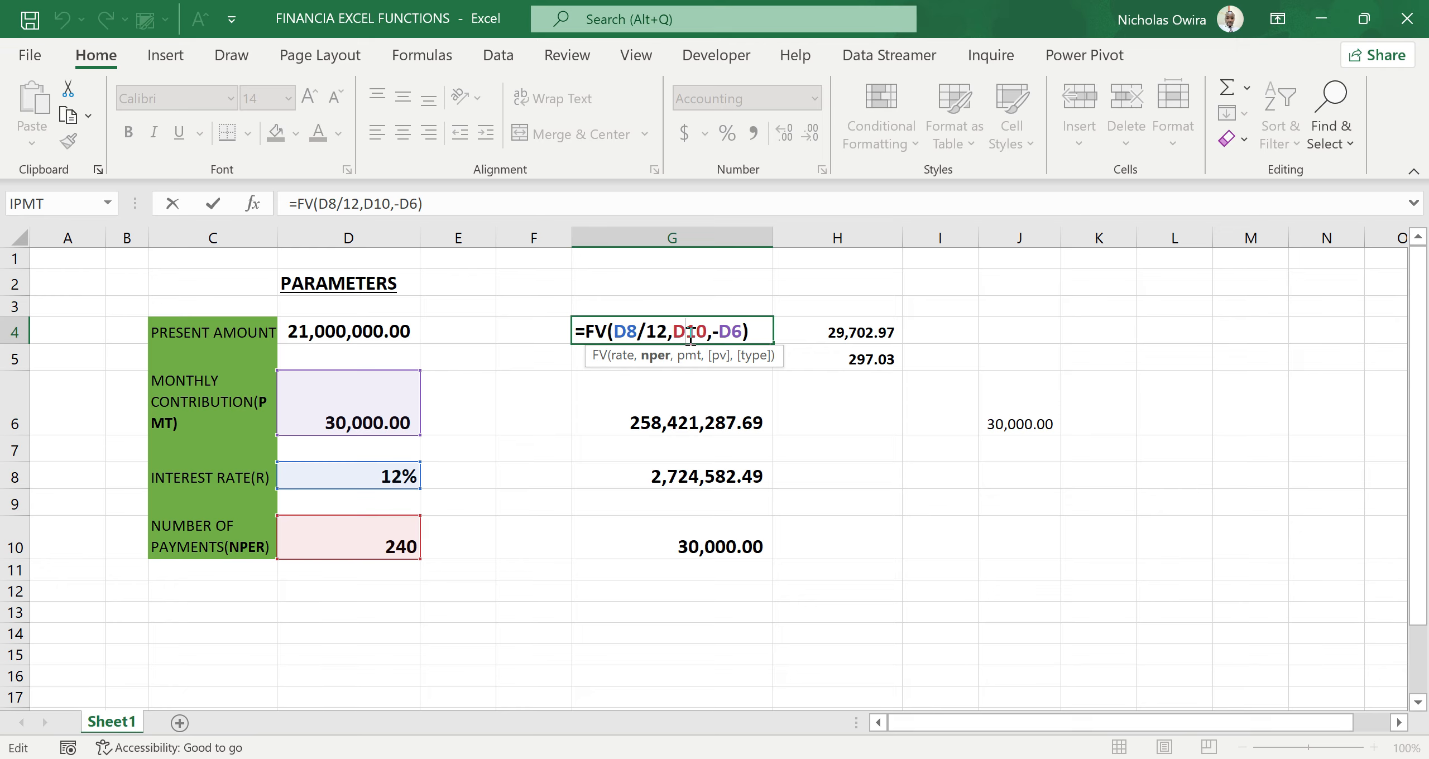
key("Escape")
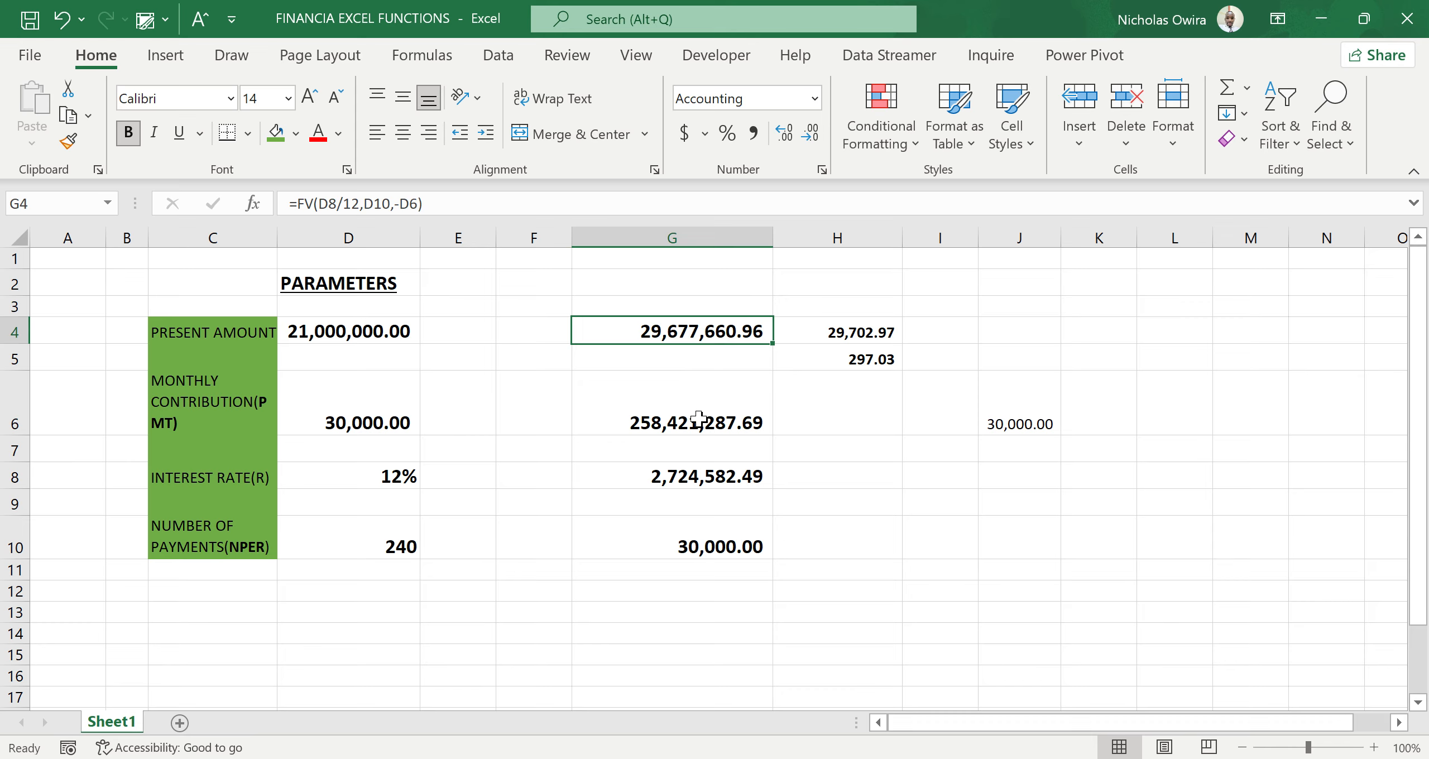
double_click(698, 423)
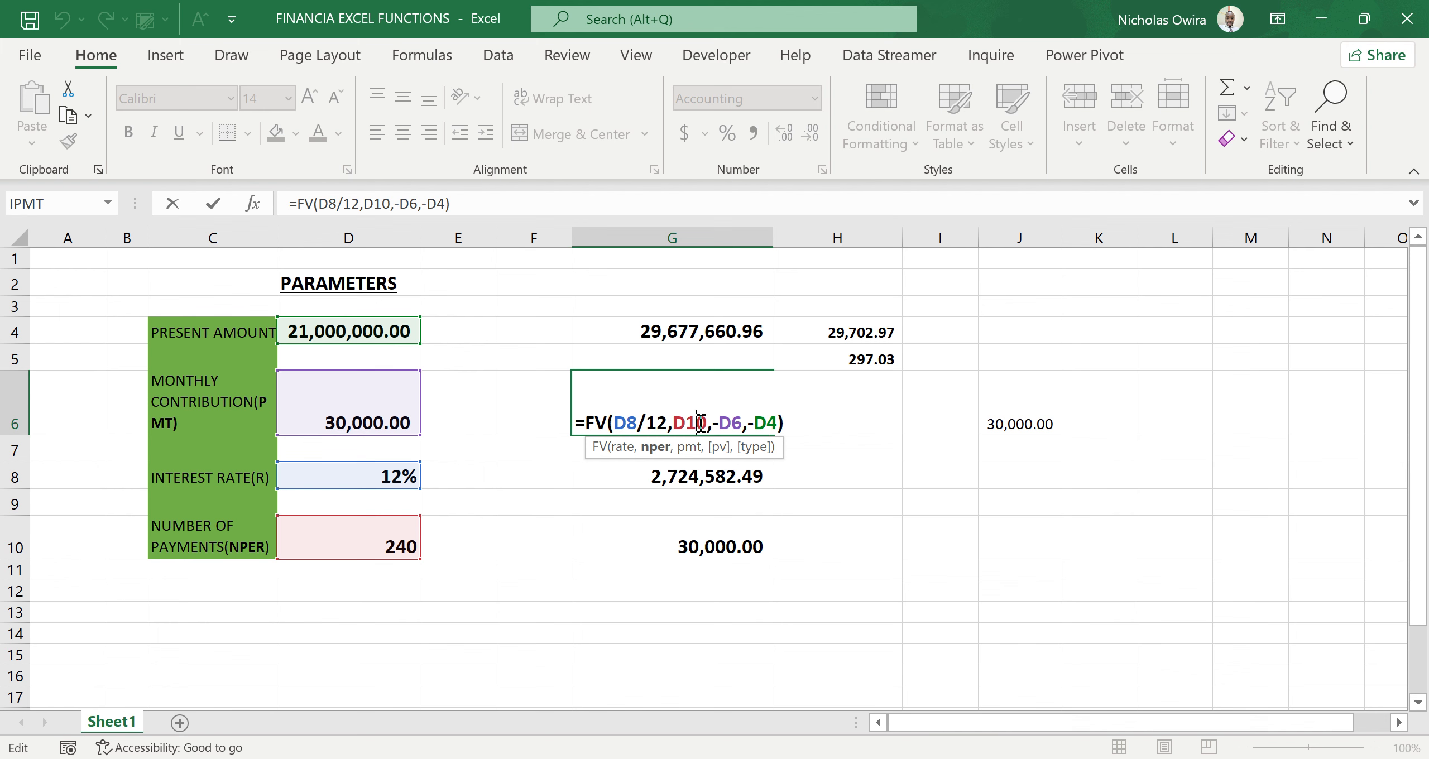
key("Escape")
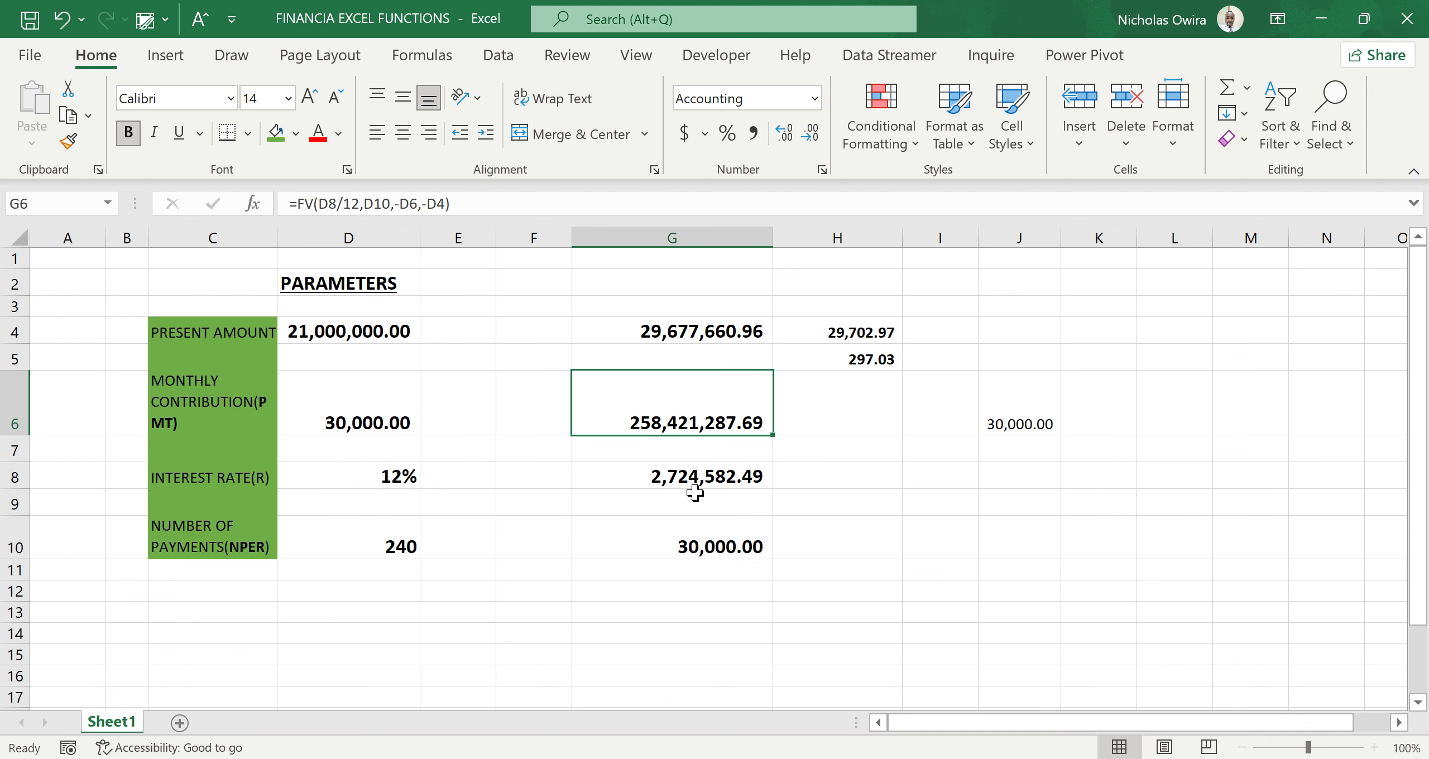
double_click(708, 477)
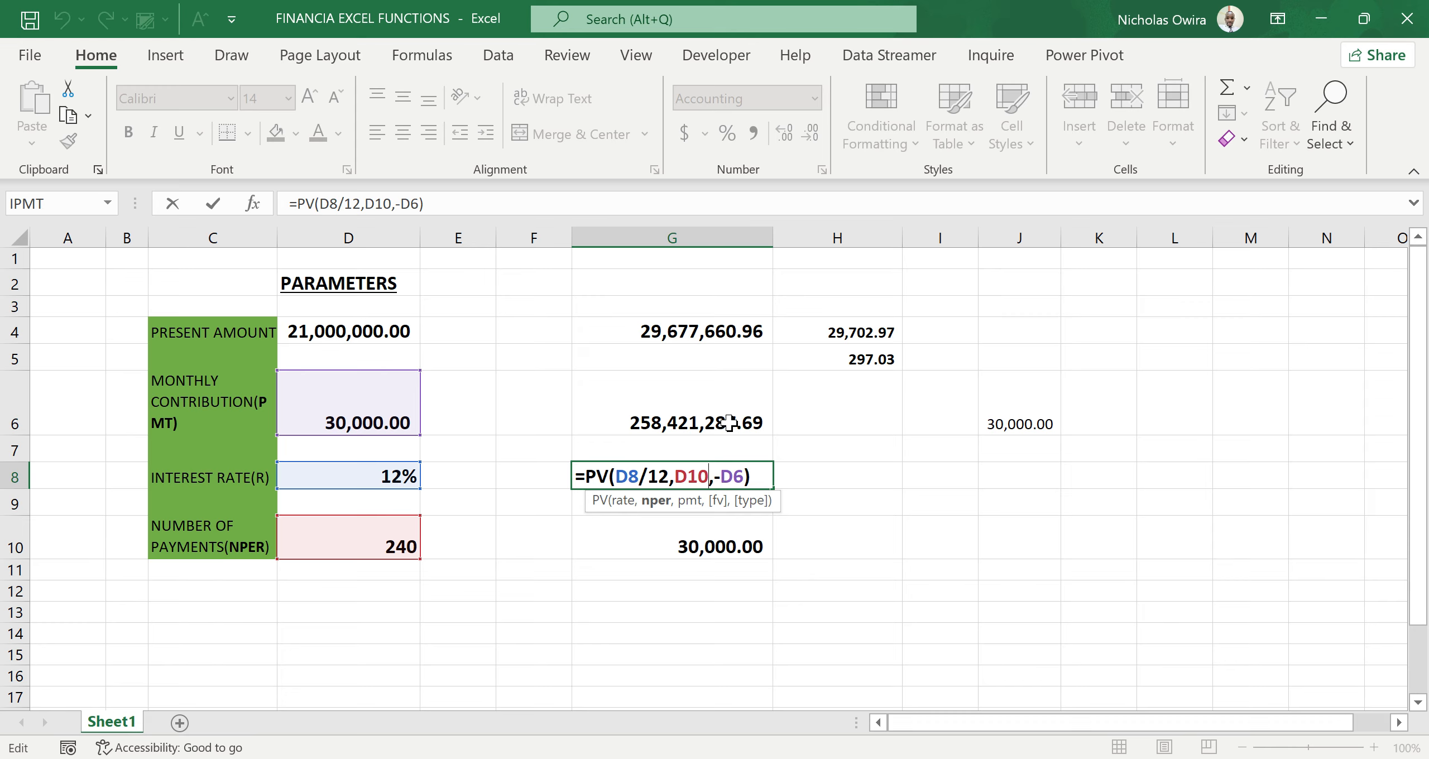
key("ctrl+Return")
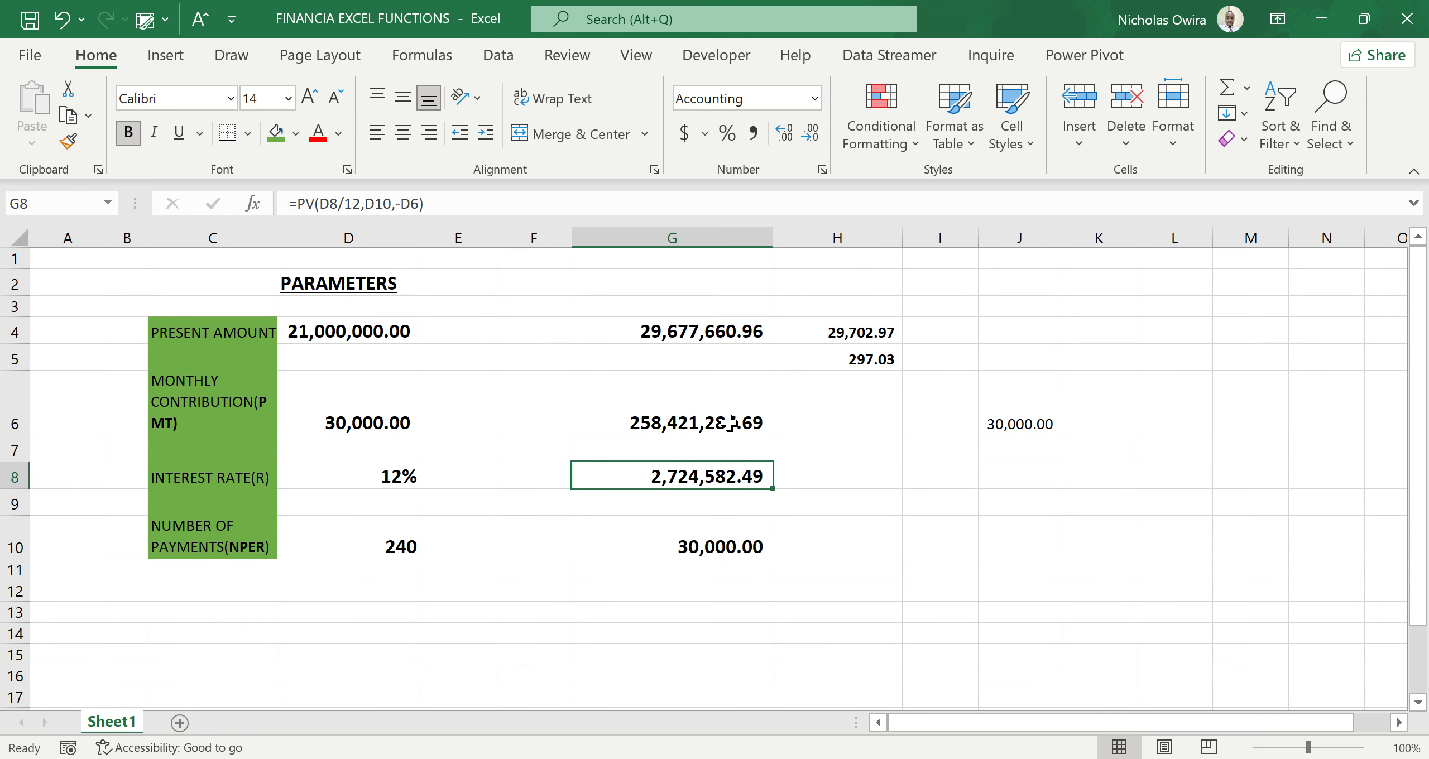
left_click(731, 549)
double_click(731, 548)
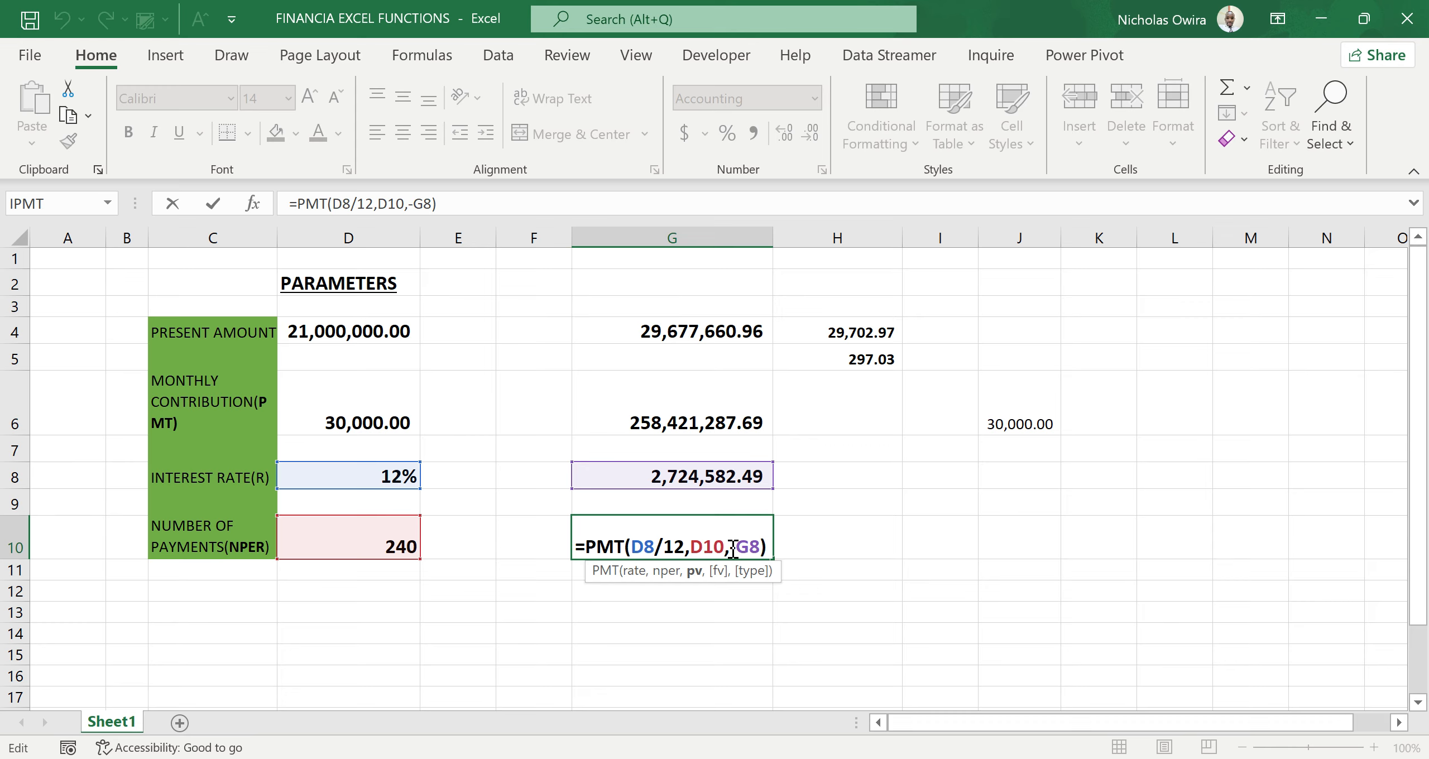
key("ctrl+Return")
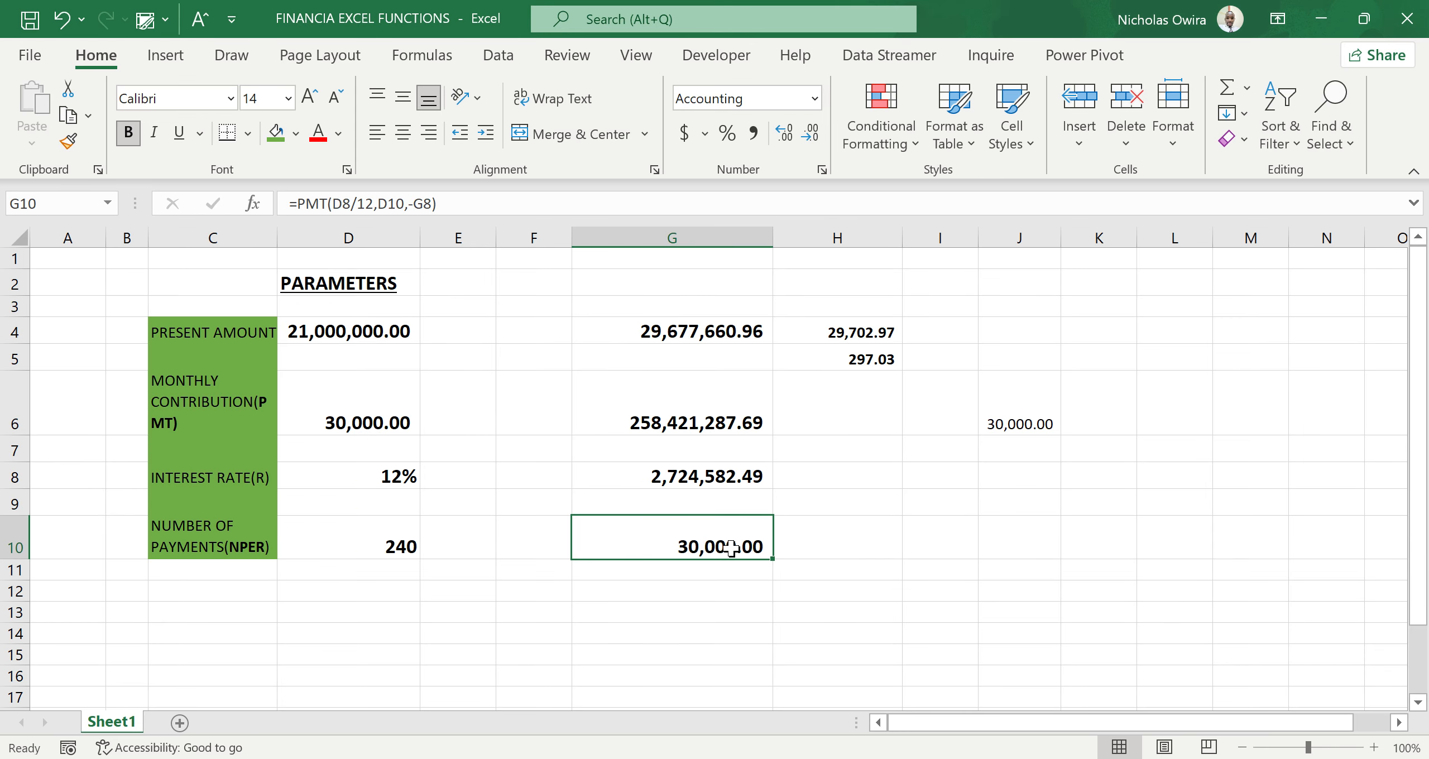
Review the PPMT formula in cell H4 and the IPMT formula in cell H5 without changing them
left_click(887, 335)
double_click(888, 334)
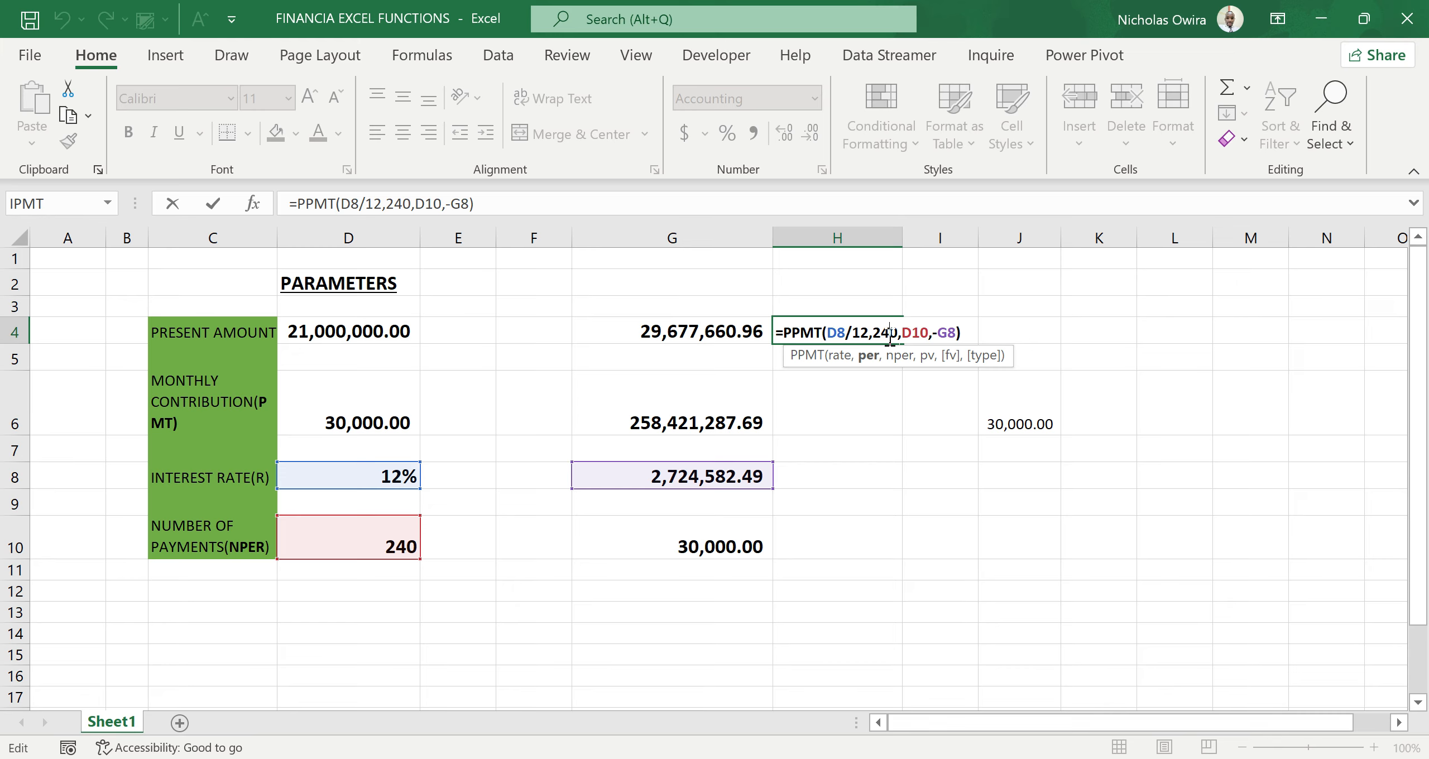
key("ctrl+Return")
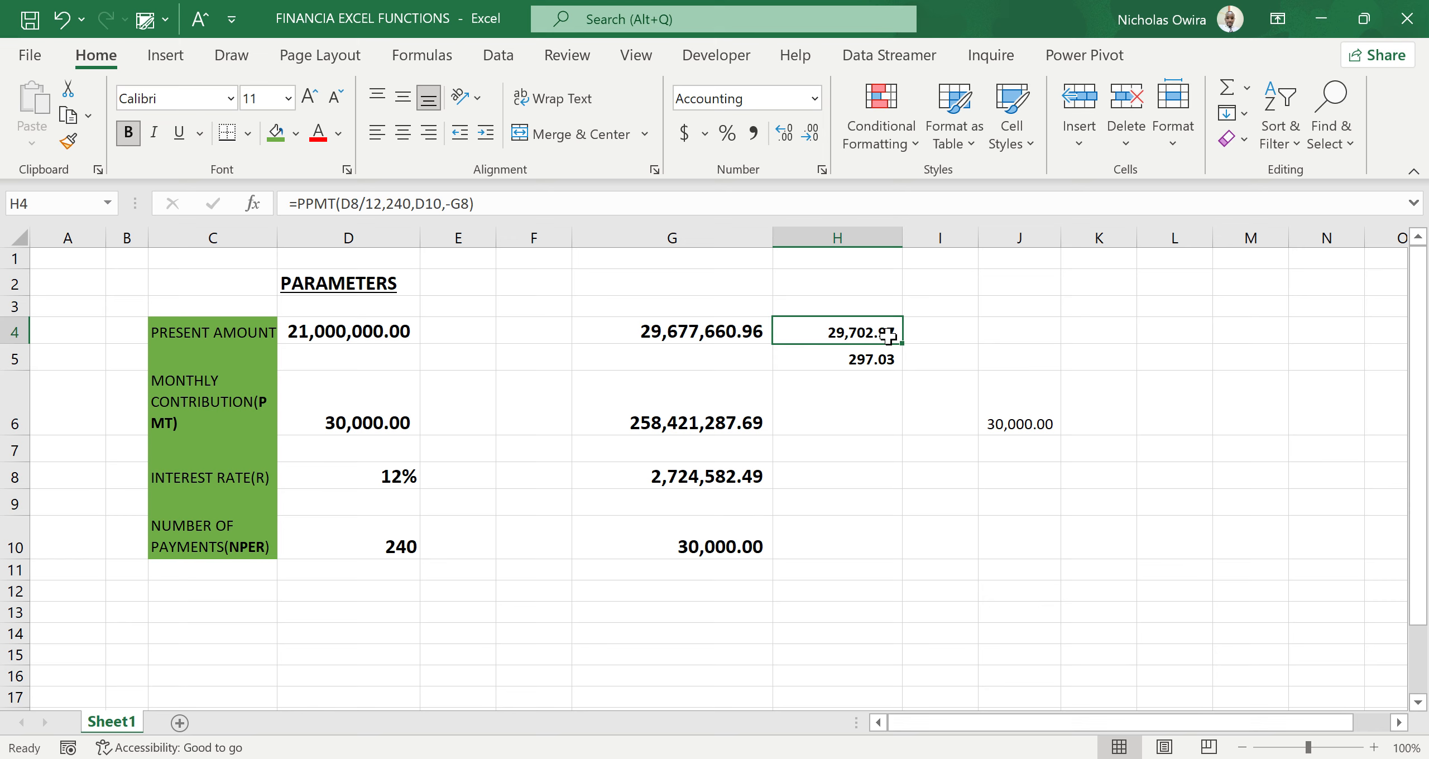
left_click(859, 358)
double_click(859, 357)
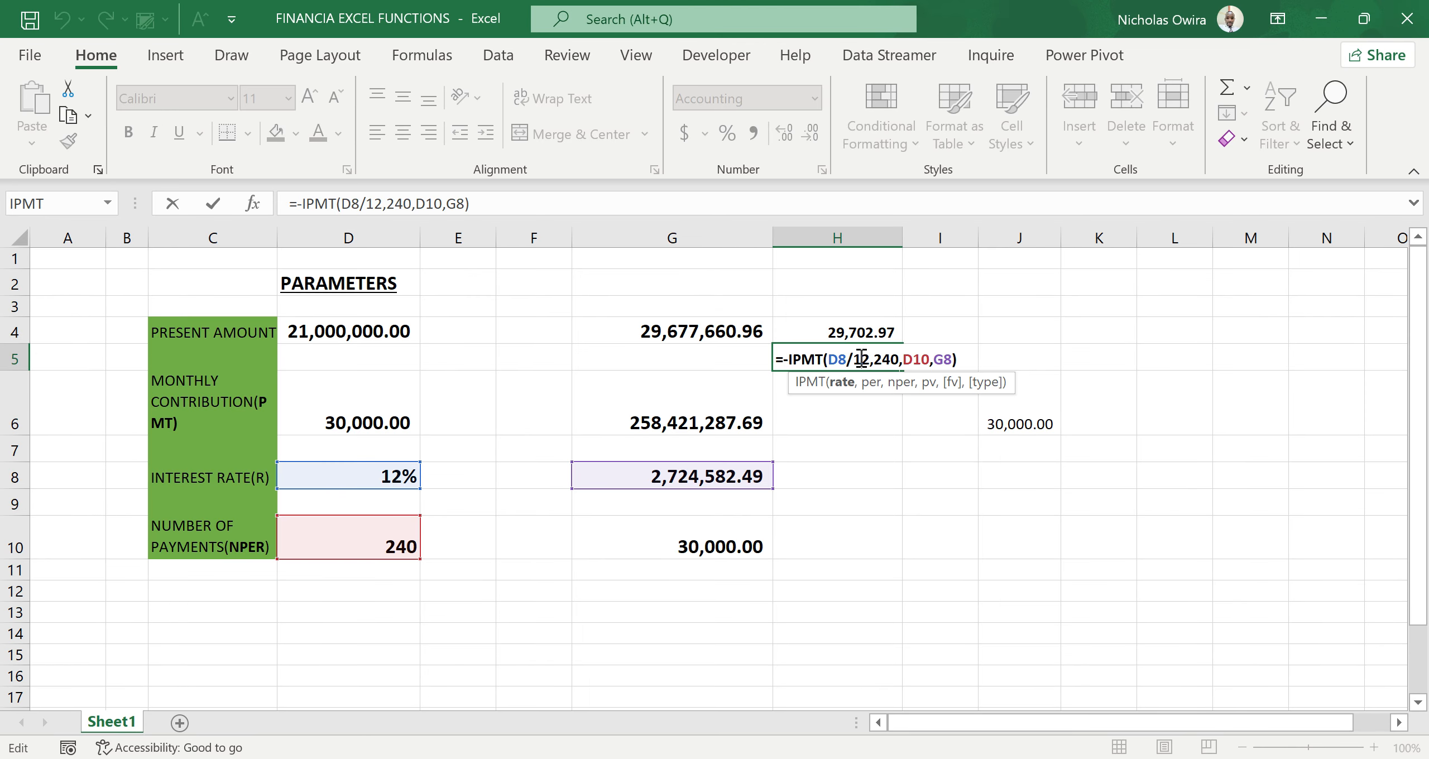
key("ctrl+Return")
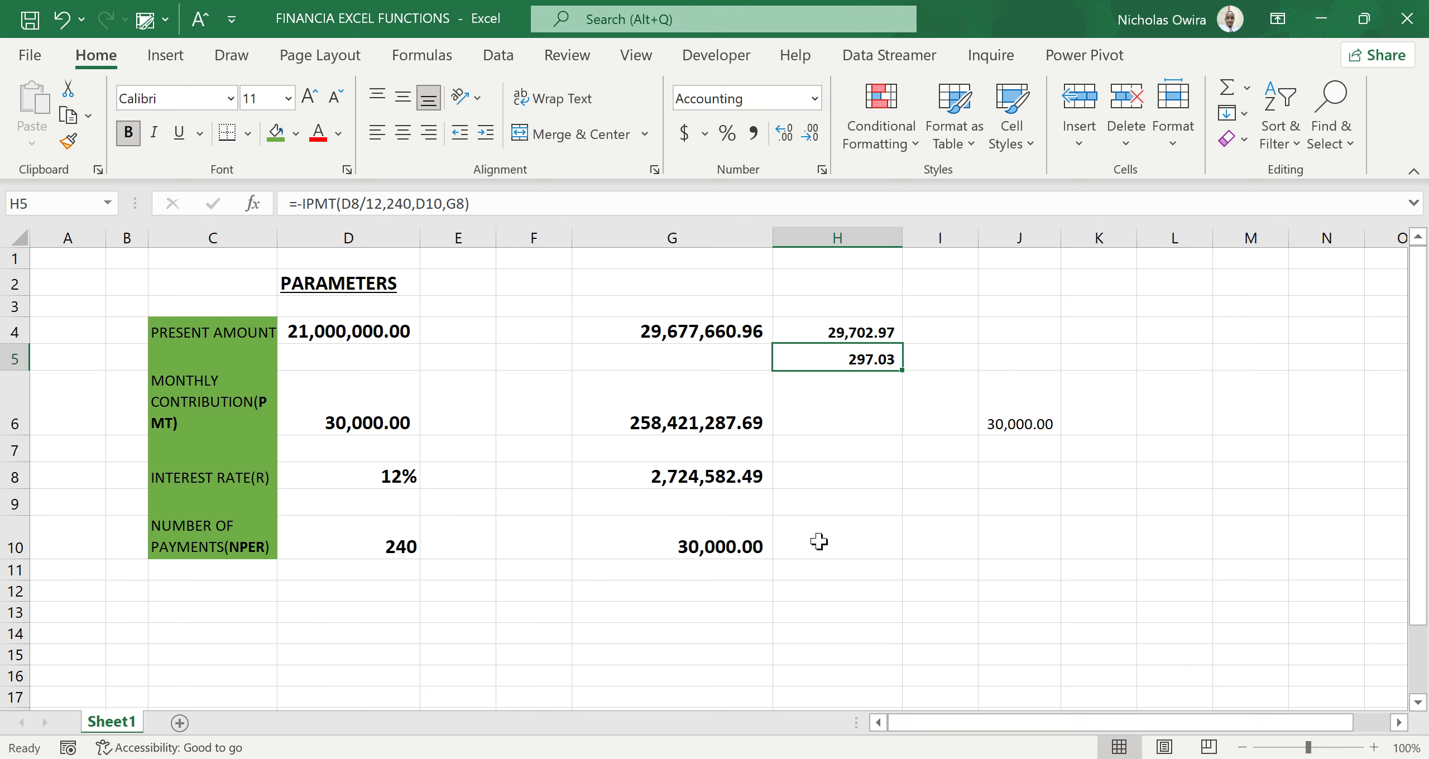